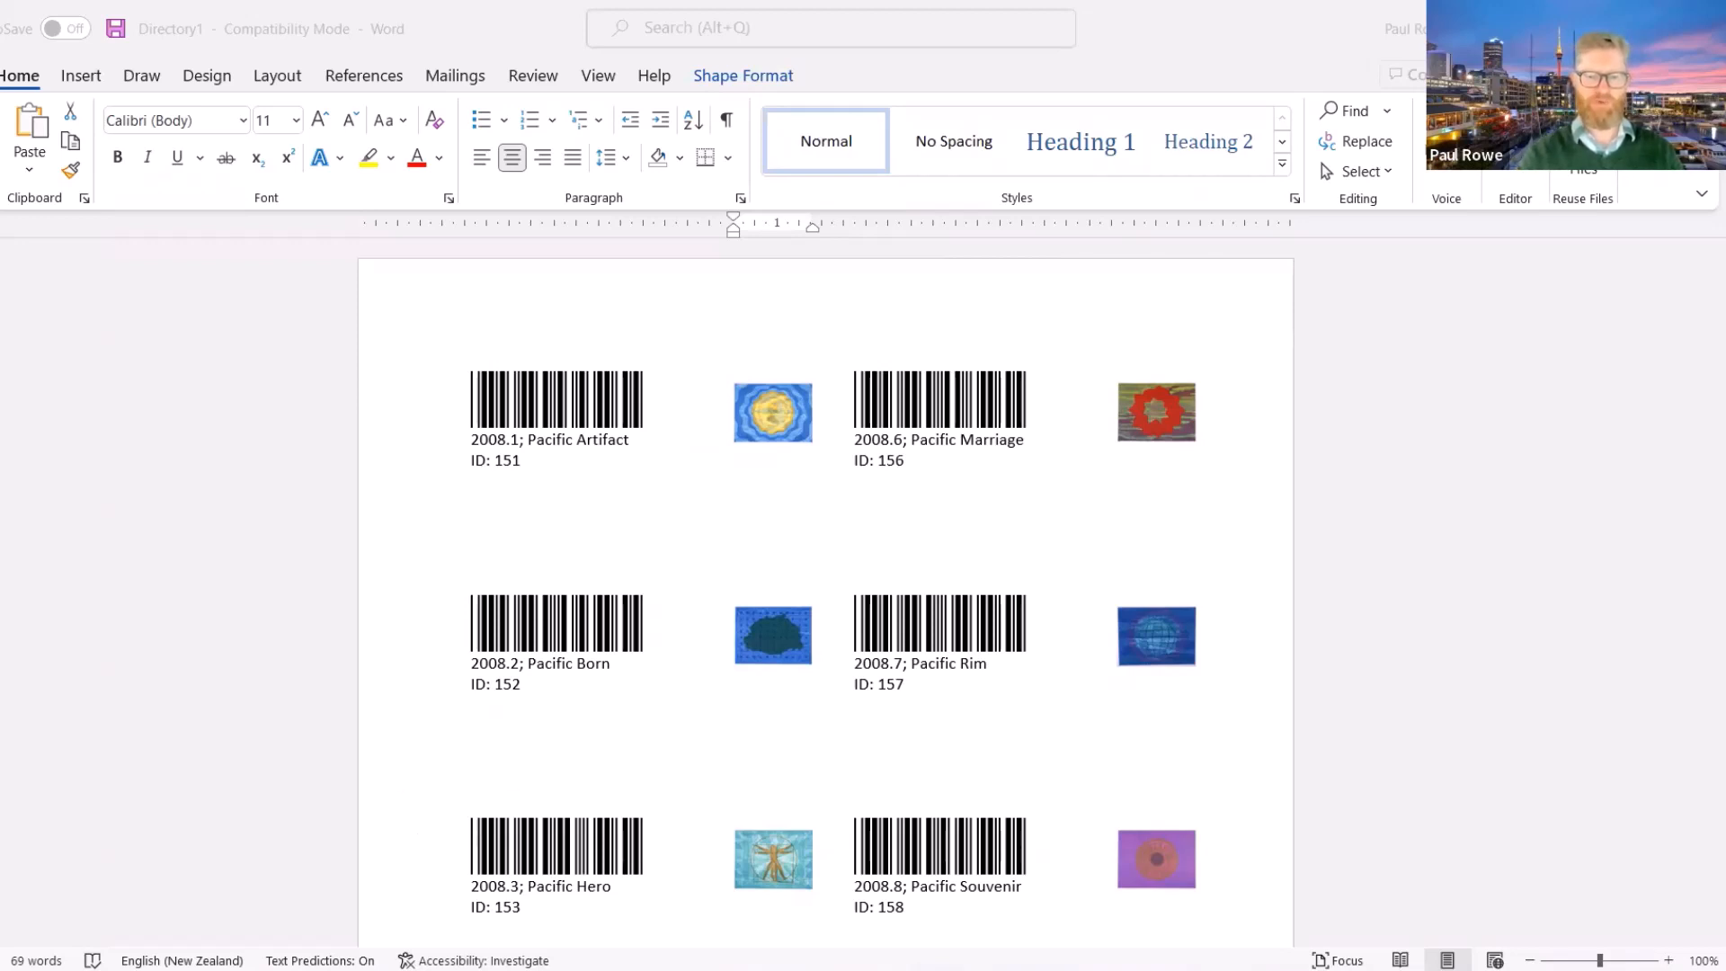
Switch to Vernon CMS, start a report on the object records and open the Word Merge - Barcodes template's settings for editing
click(818, 916)
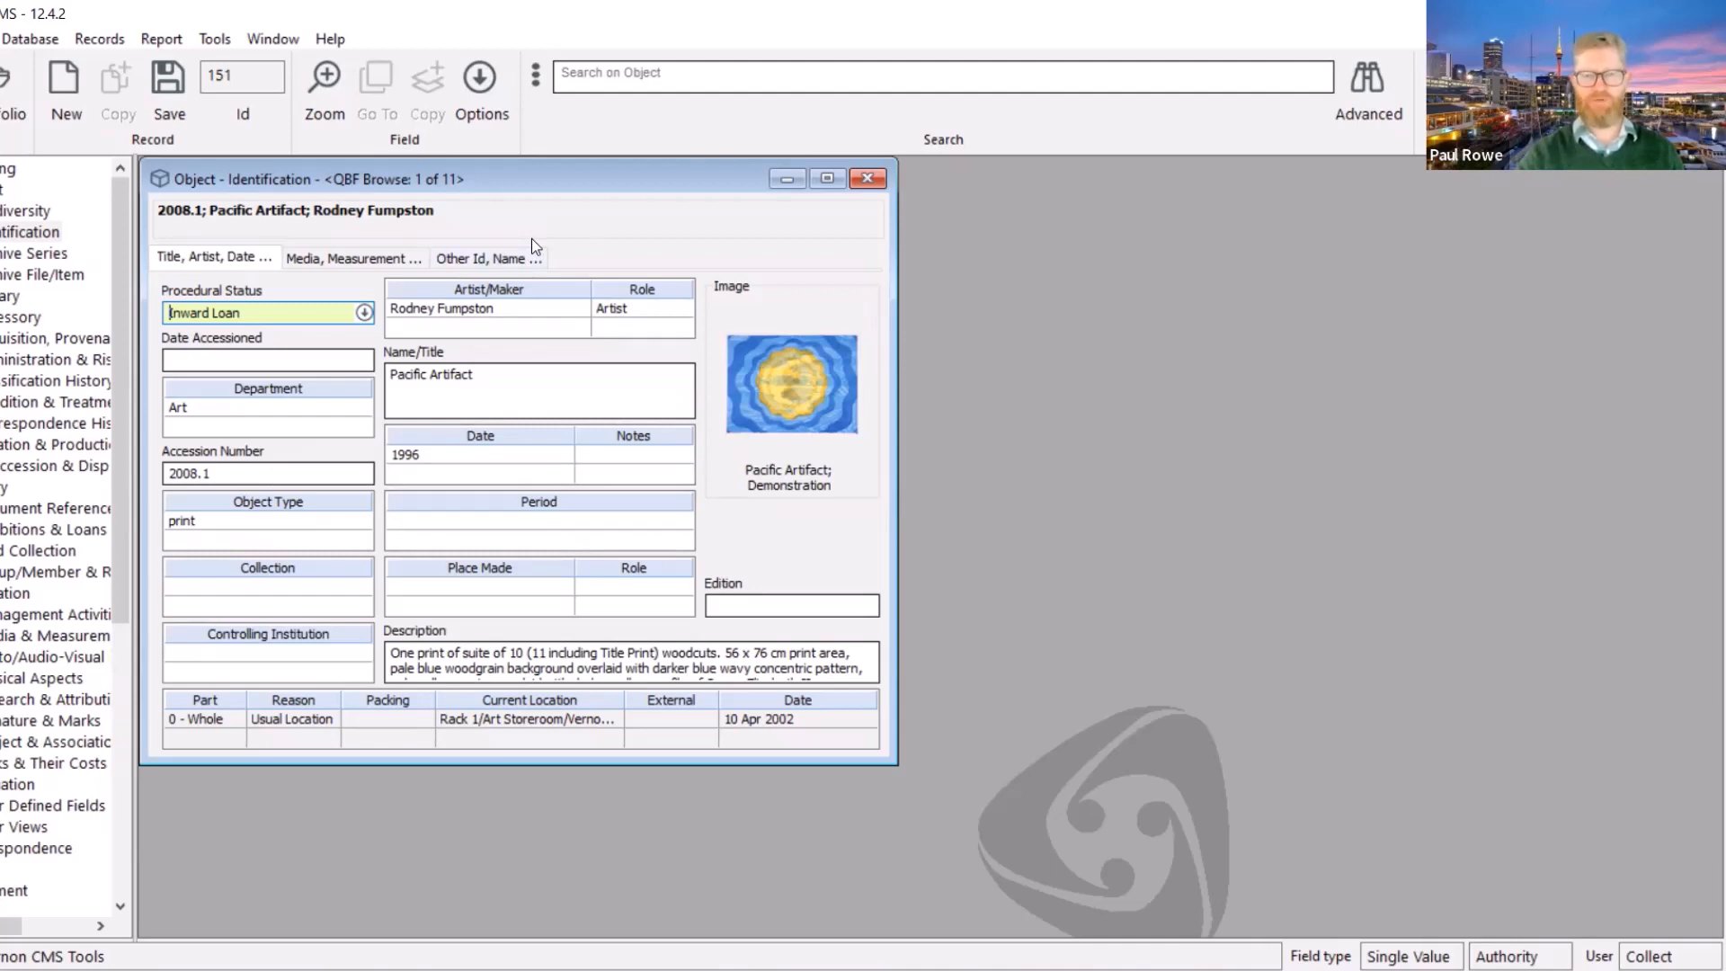
click(1463, 86)
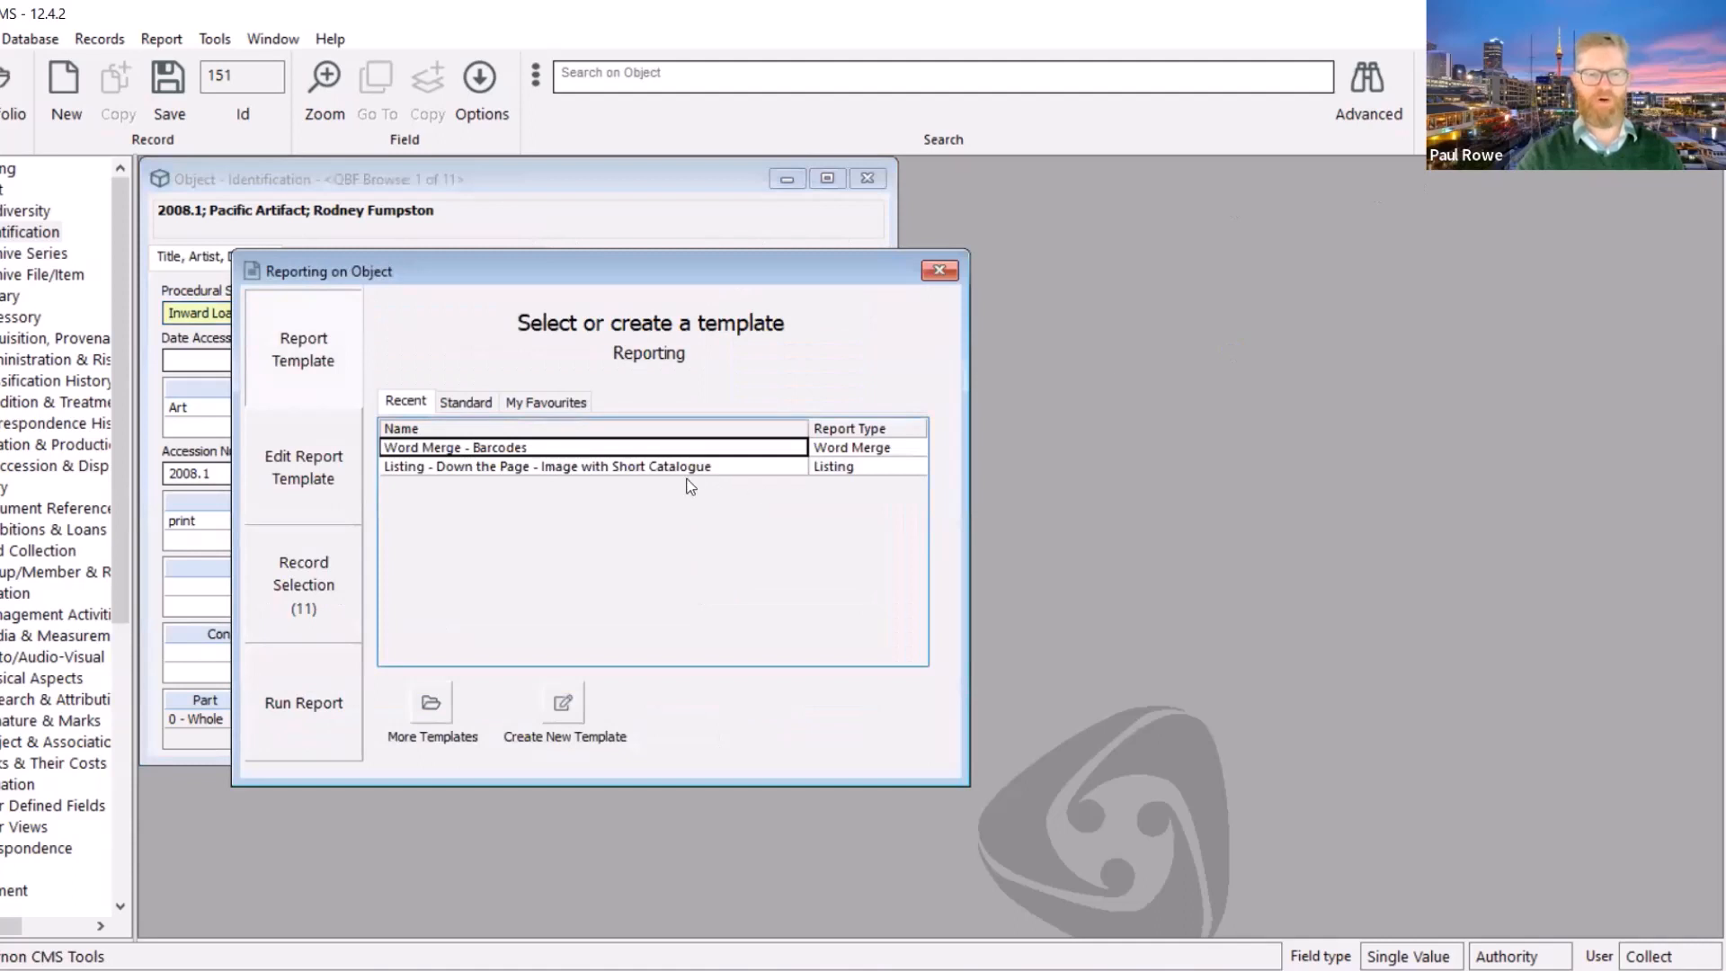
double_click(543, 447)
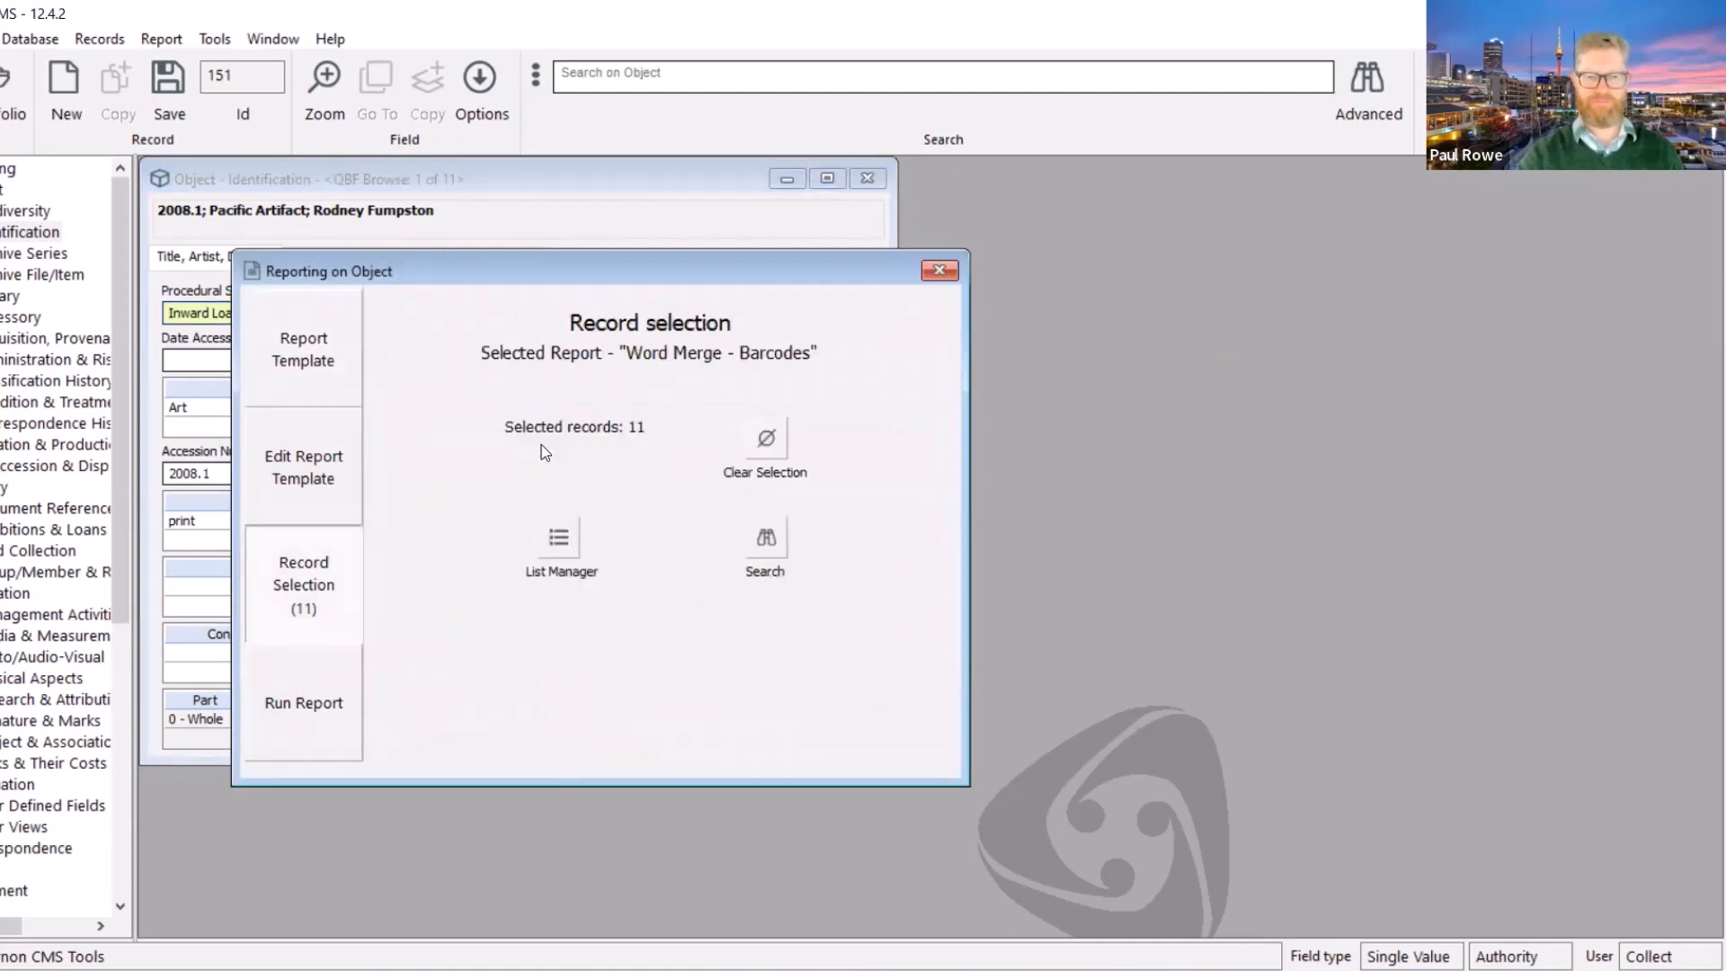
click(270, 504)
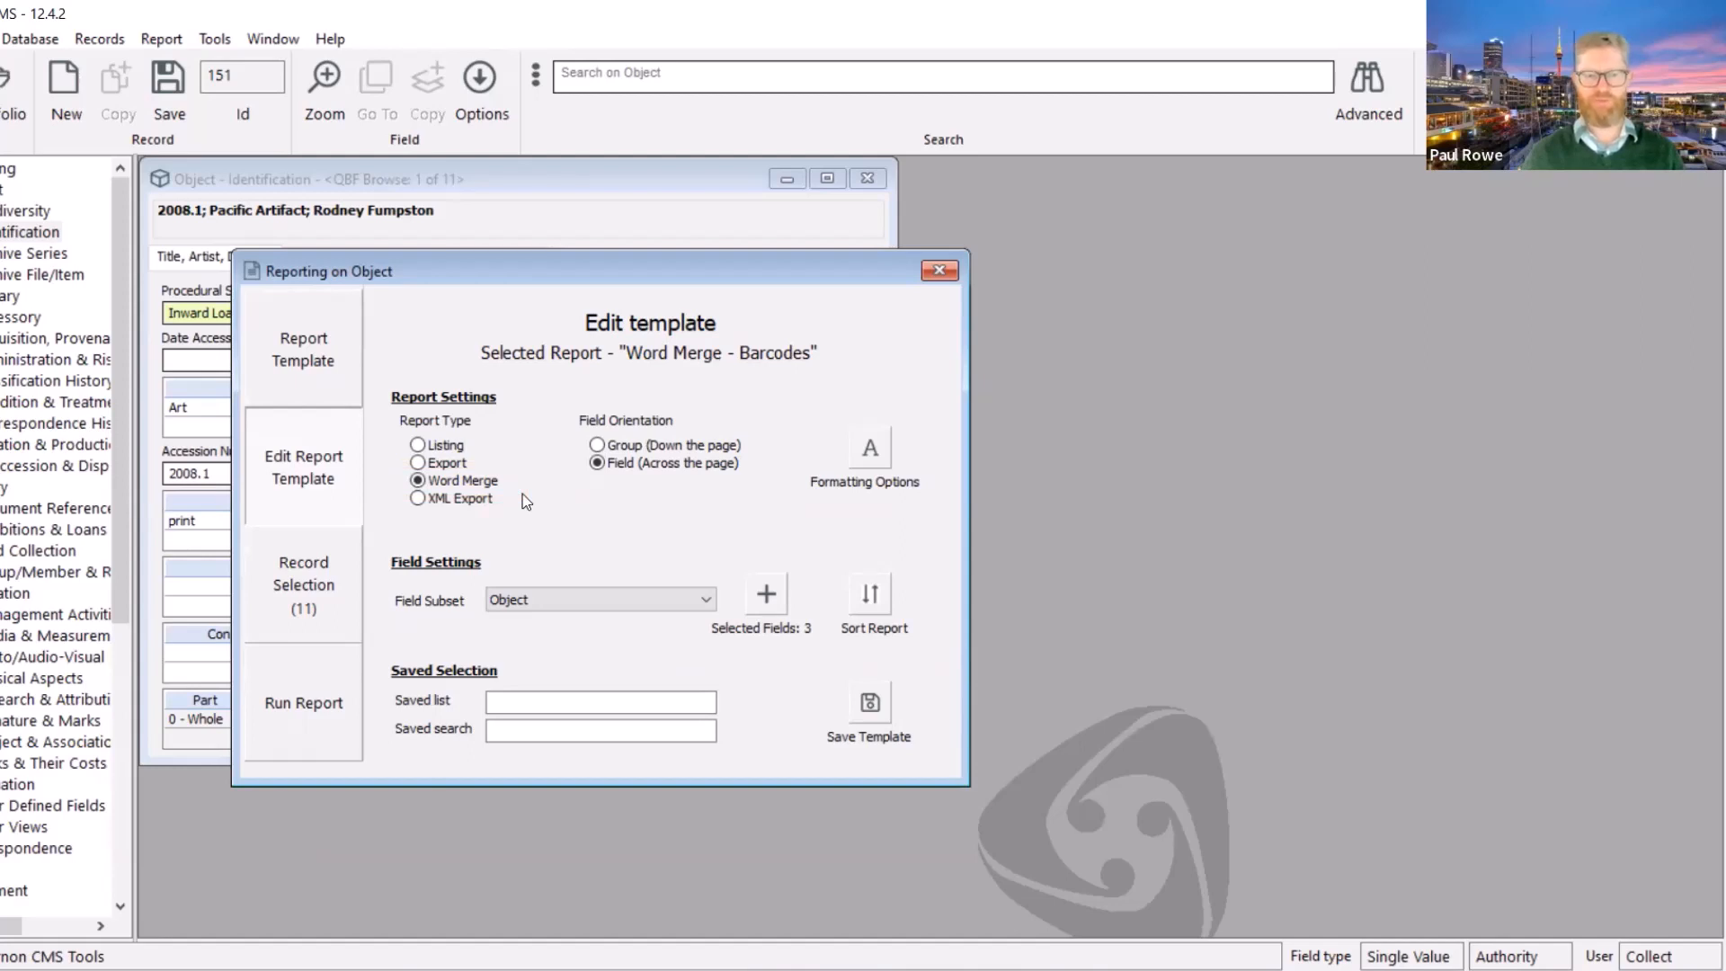
Enable Modify Layout Document for the existing merge layout in the report's Word Merge formatting options
click(870, 453)
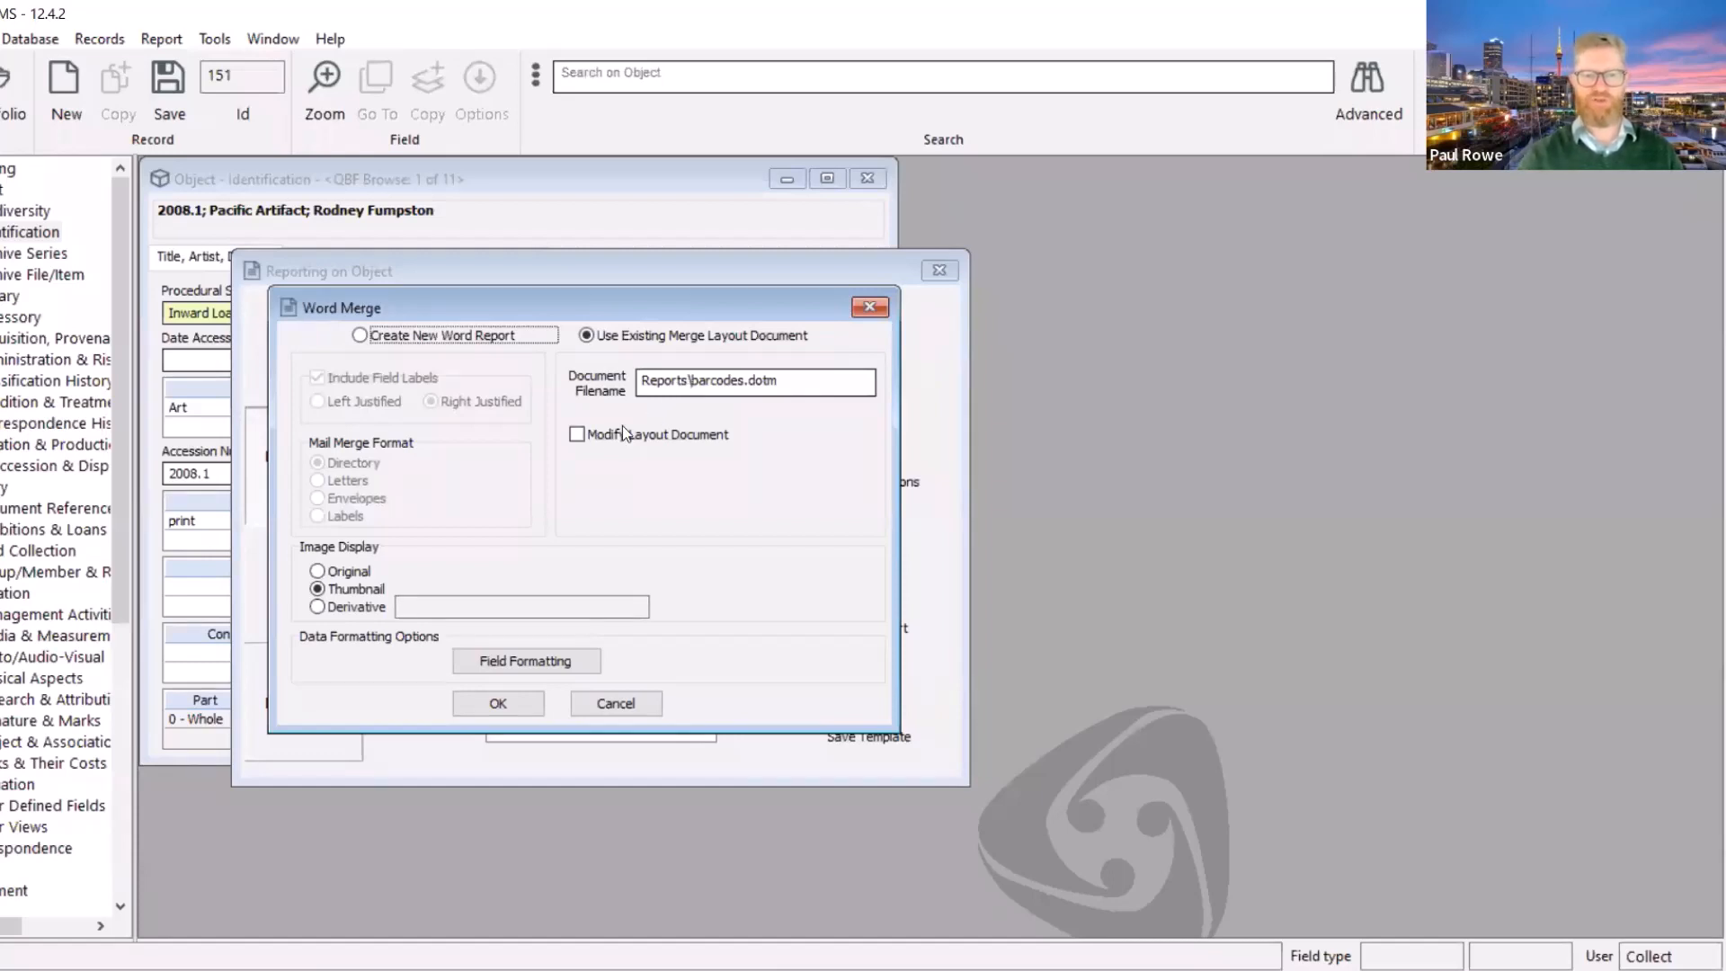
click(575, 437)
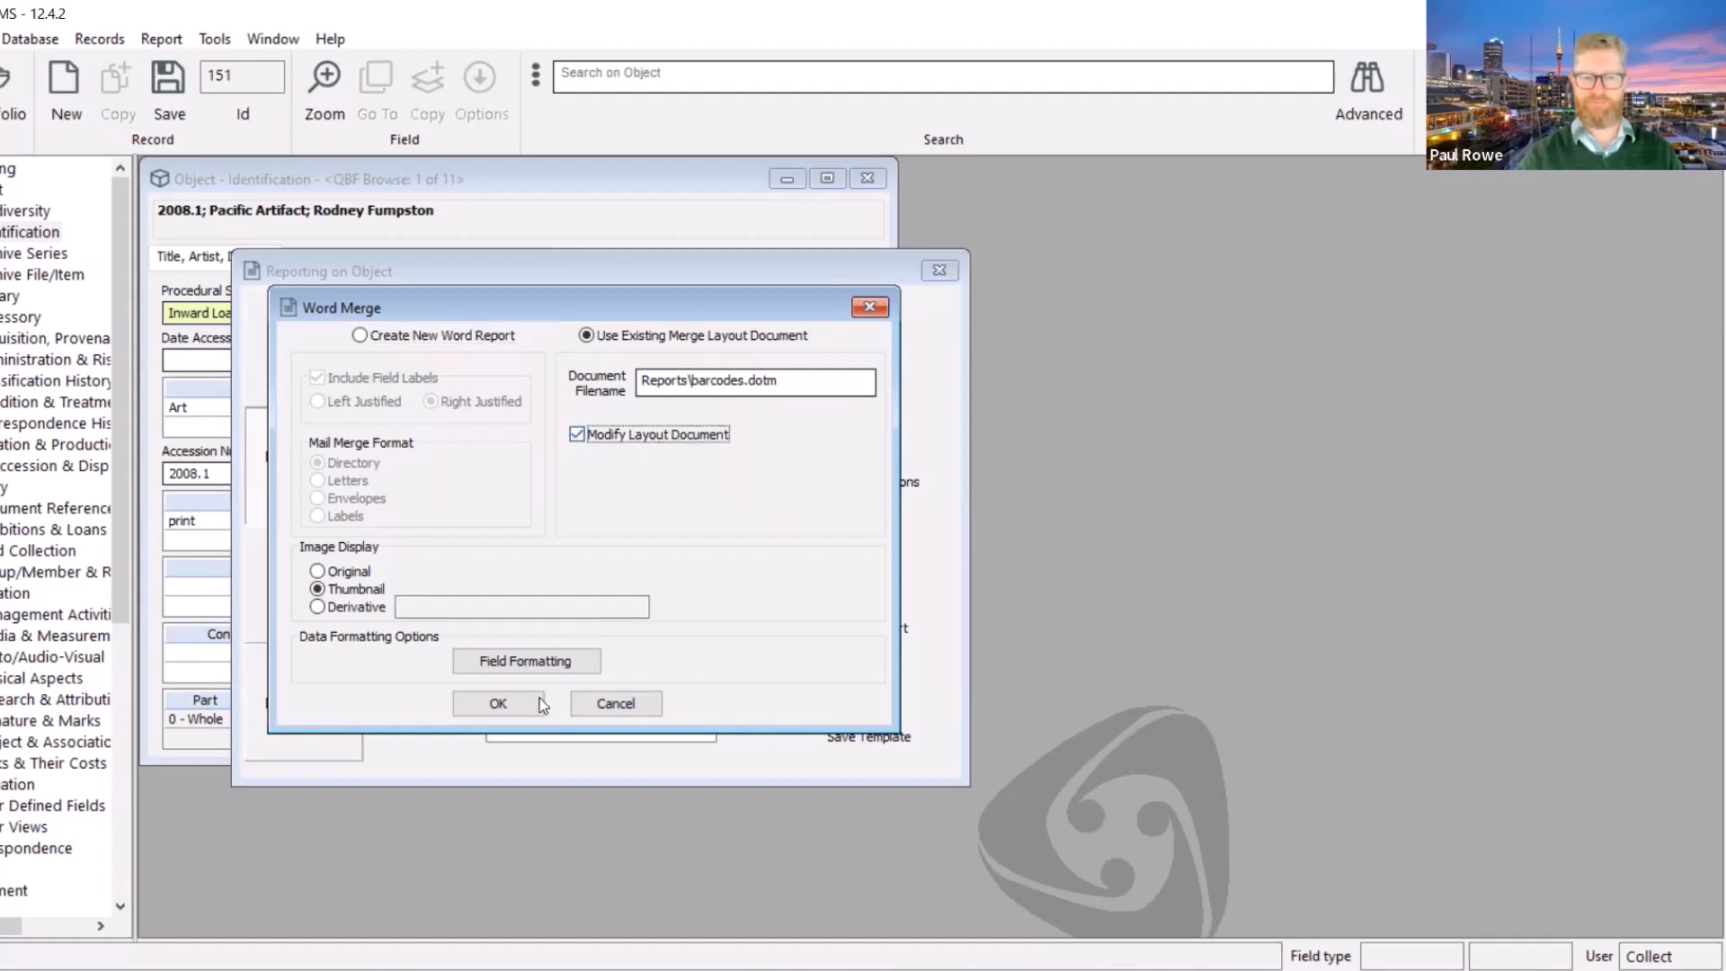
click(498, 703)
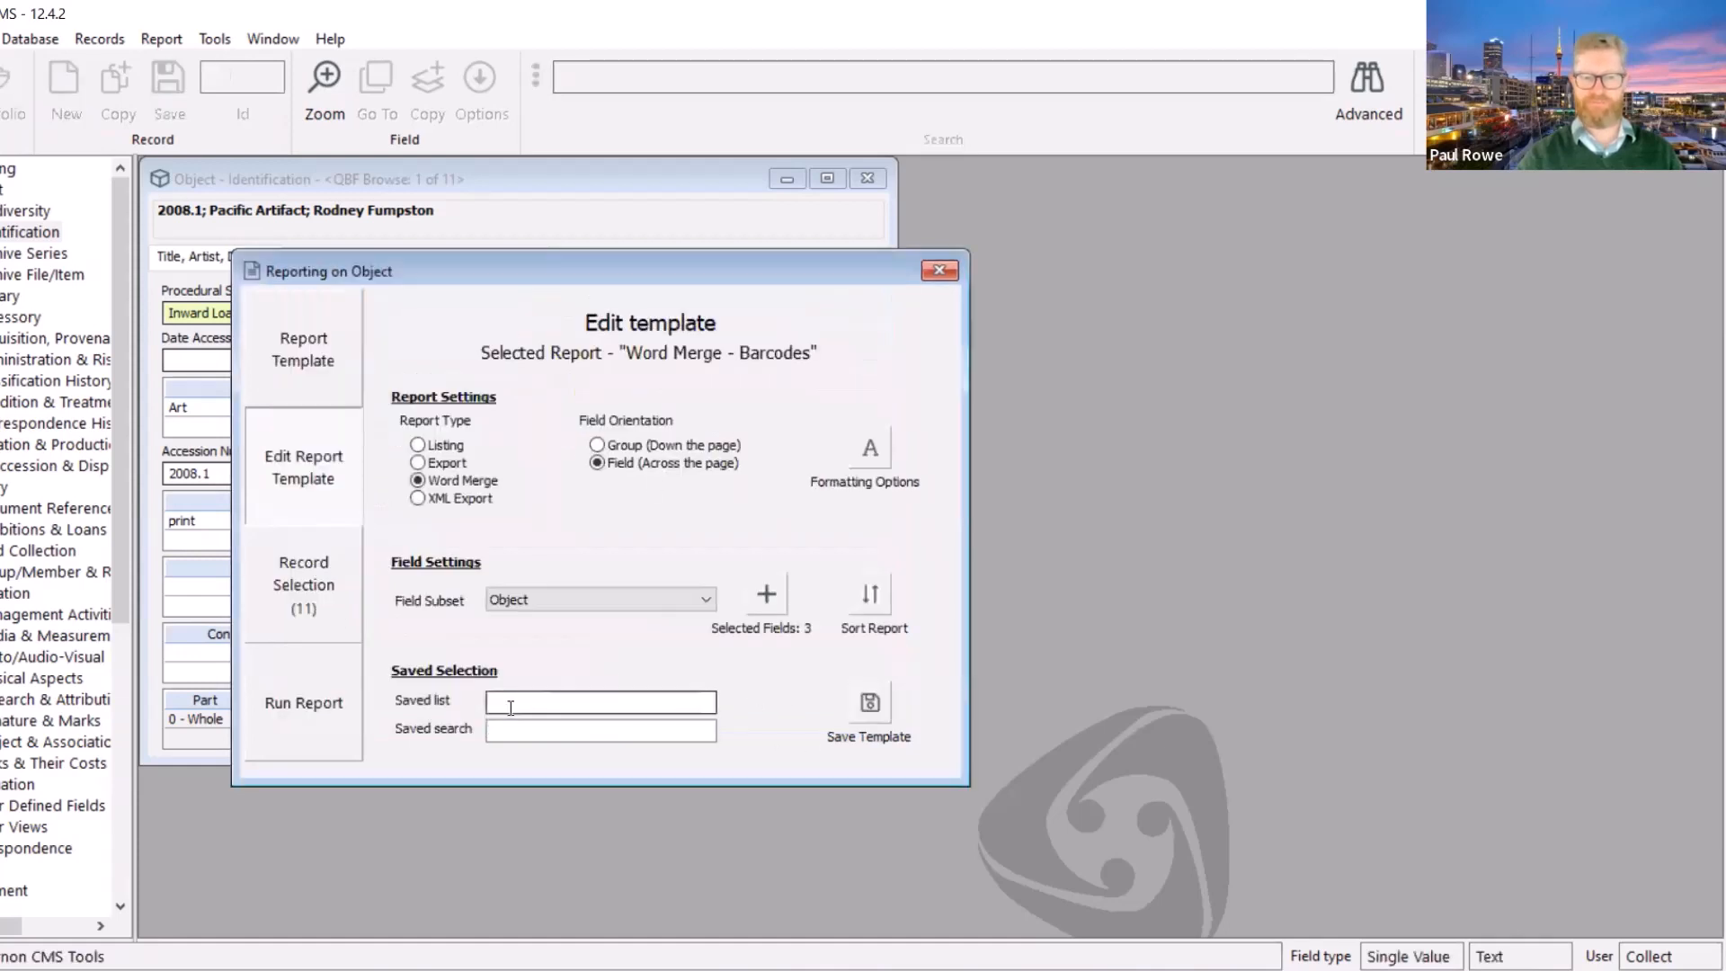
Run the barcode report to screen for the selected records and dismiss the Word macro instructions
click(319, 702)
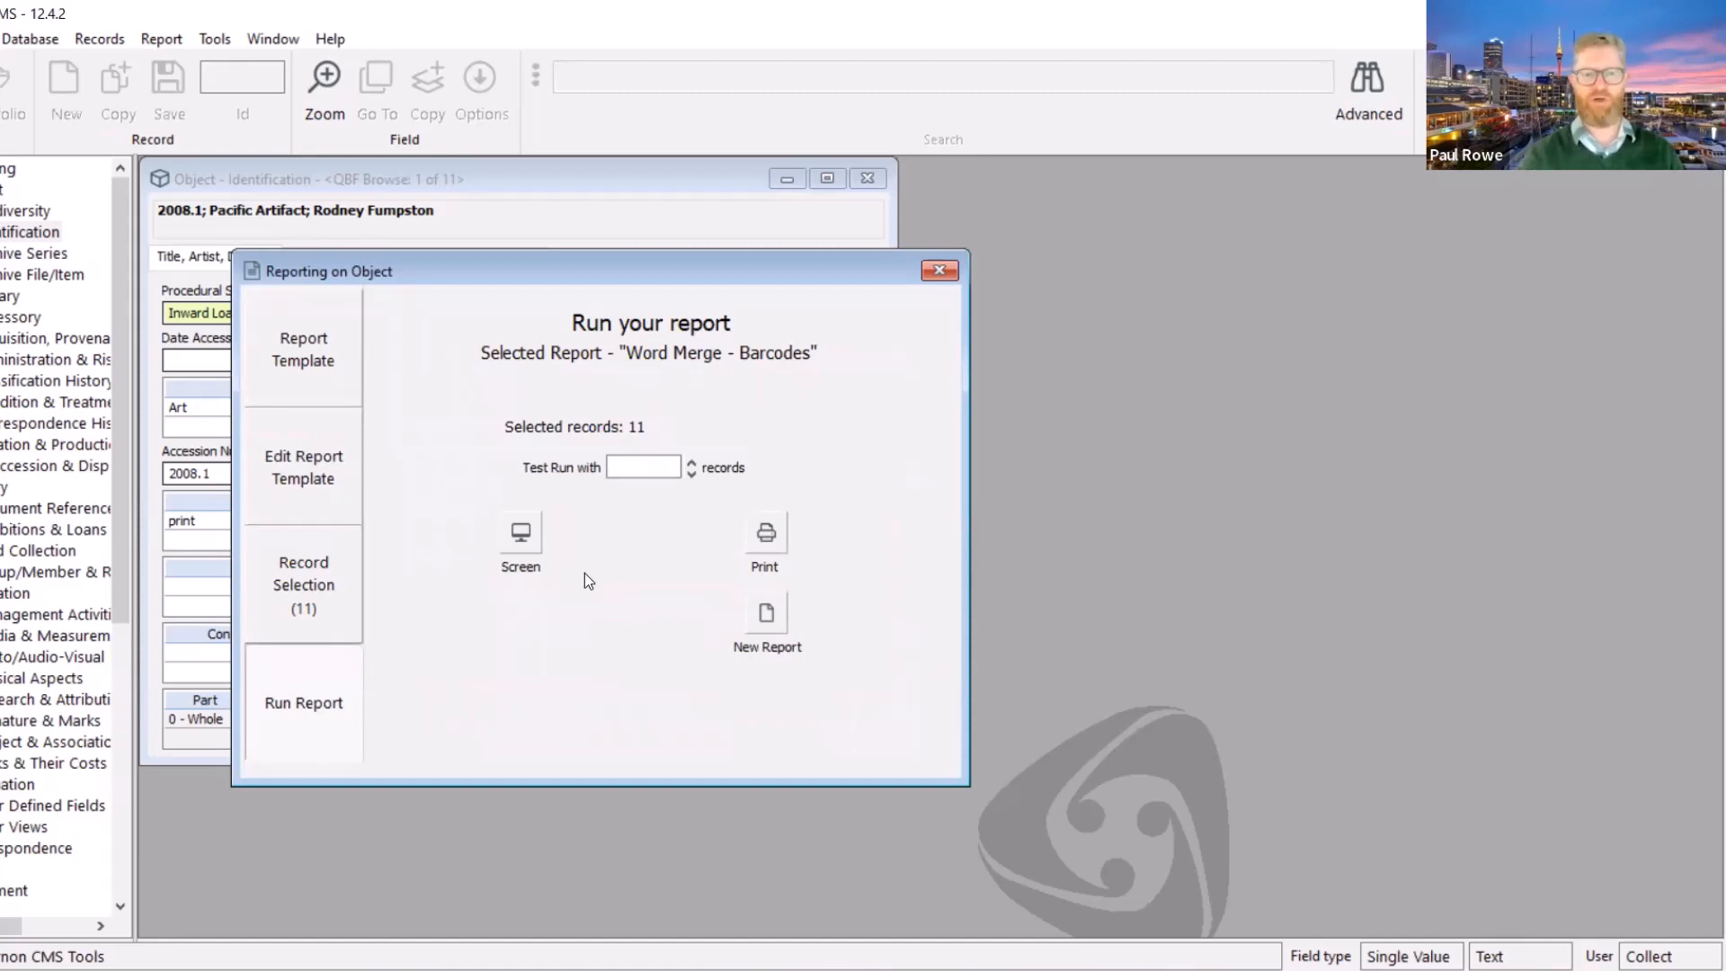
click(523, 536)
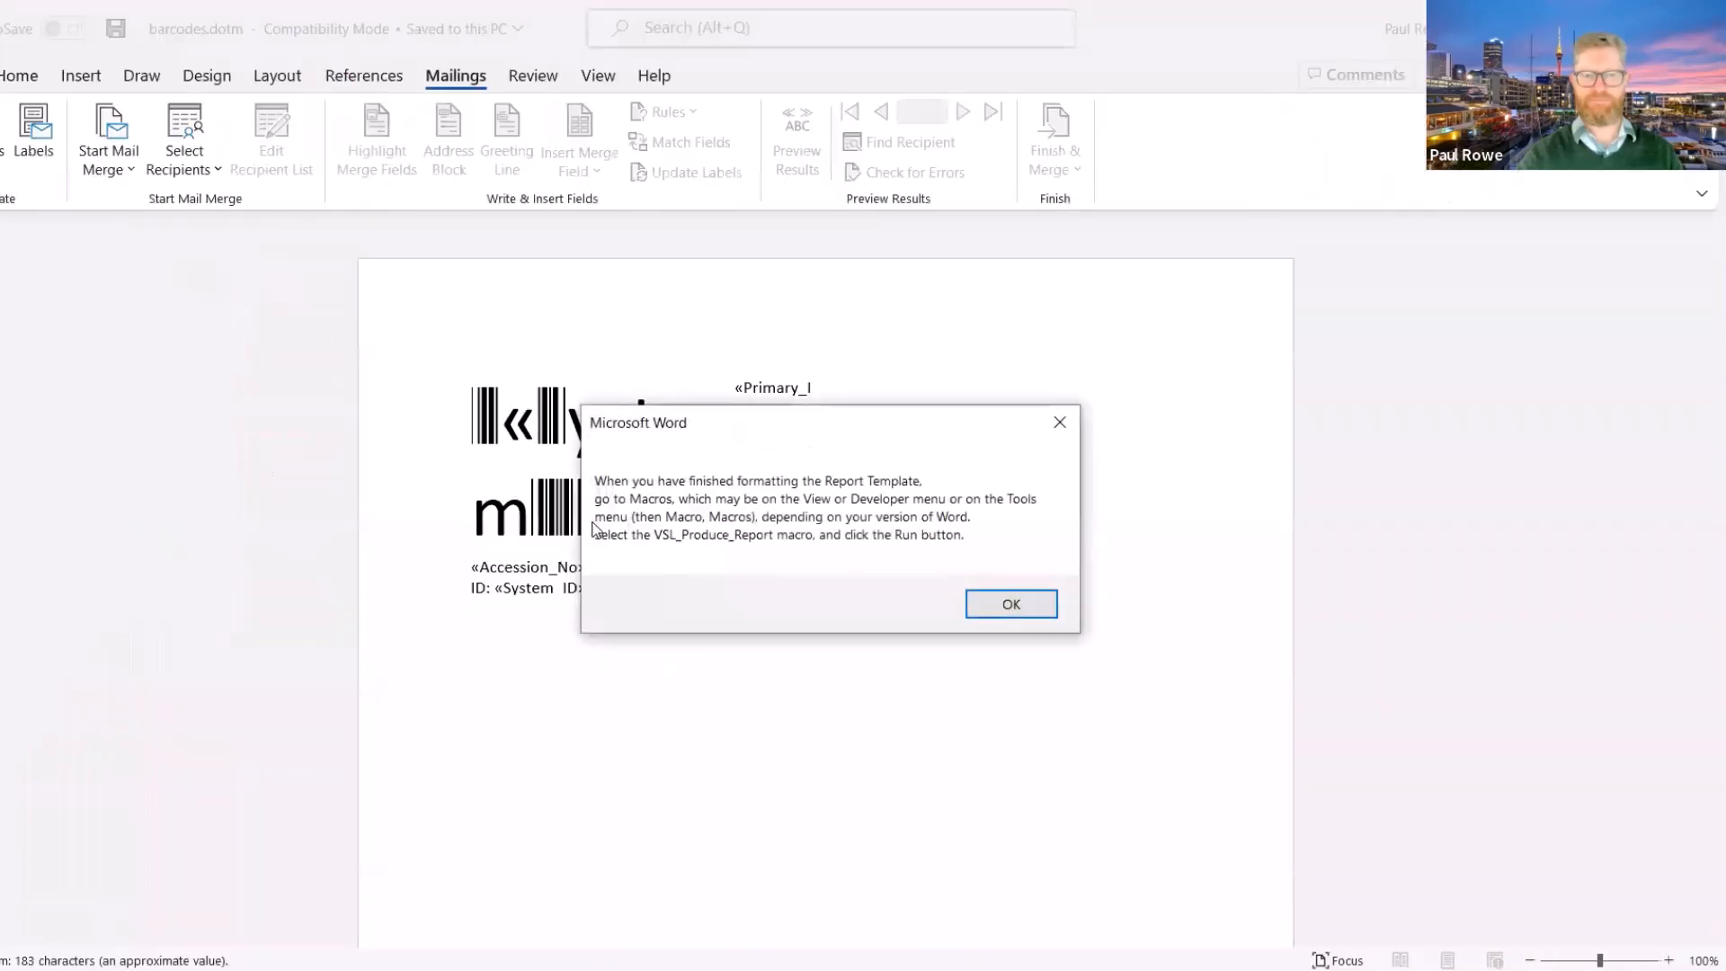
click(1058, 423)
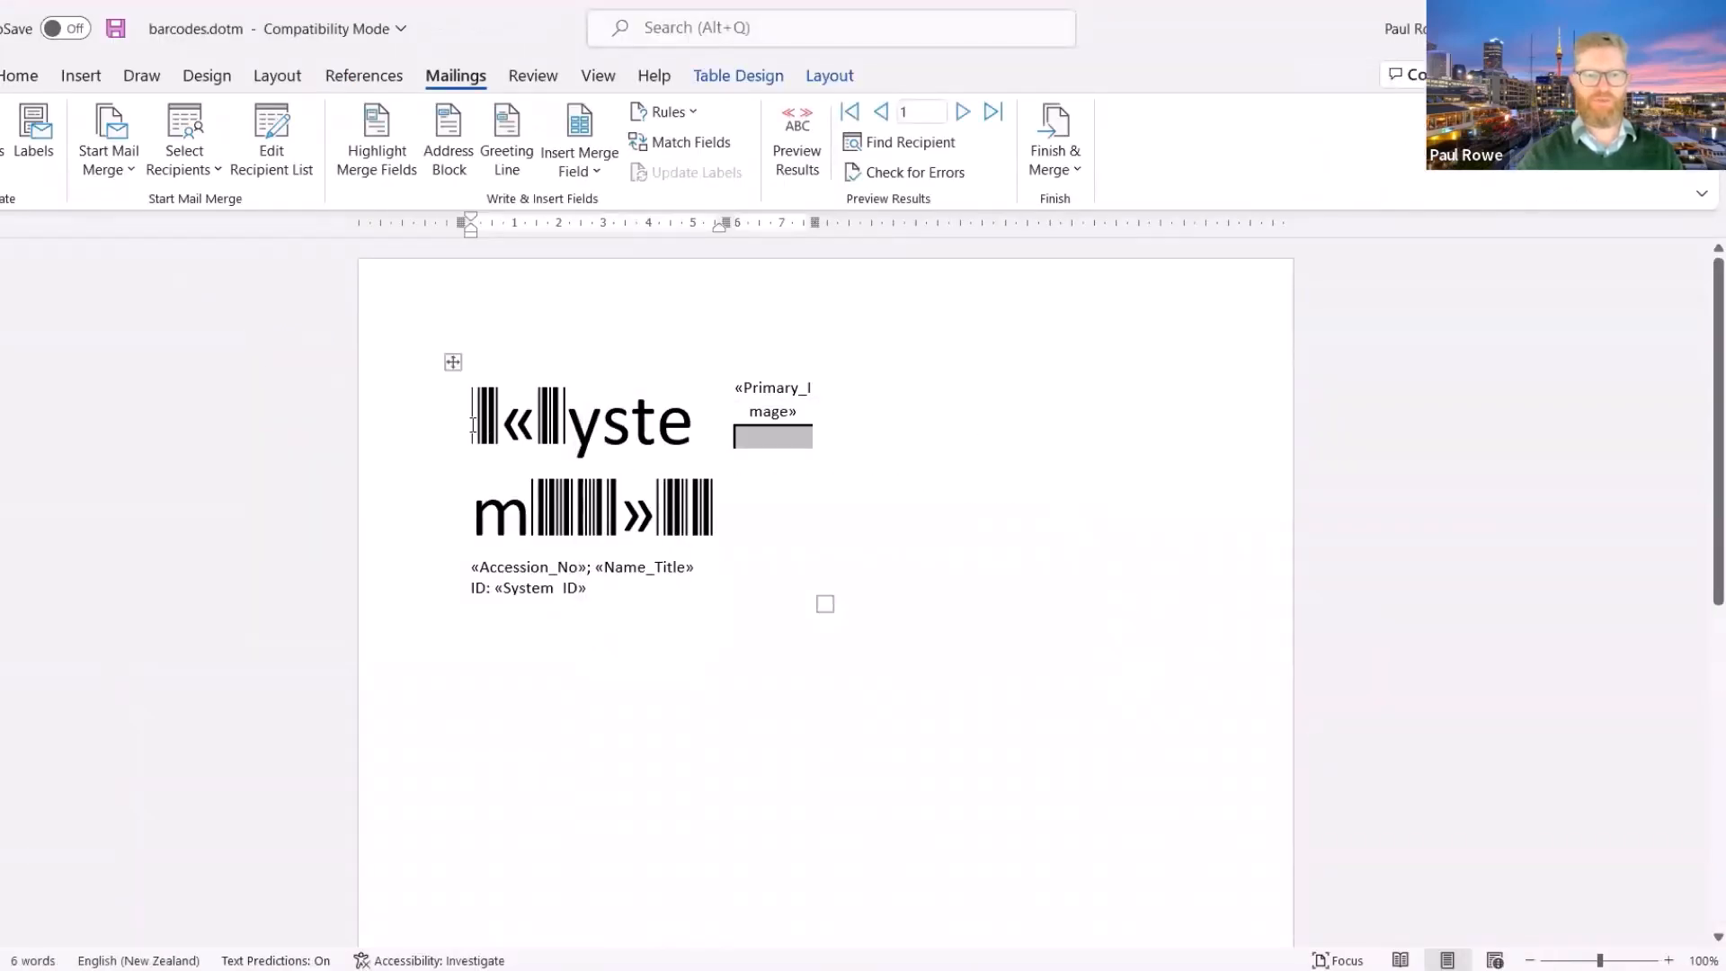
Select the large barcode merge field in the layout table and check its font and size
drag(484, 422, 726, 480)
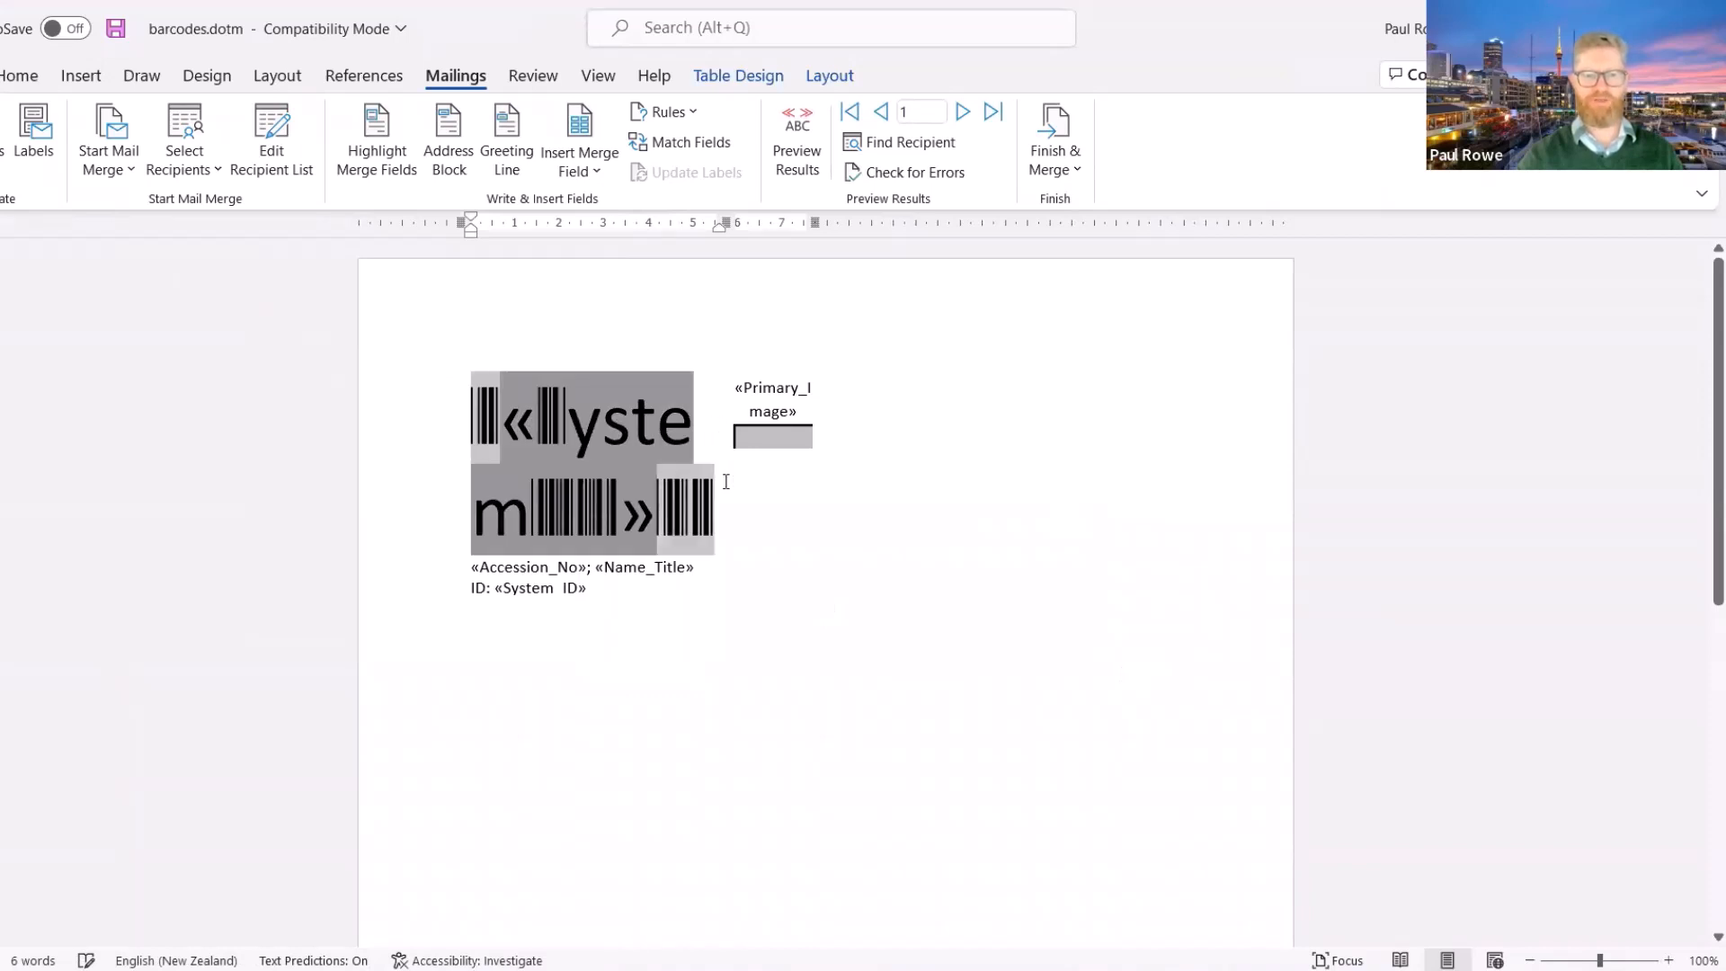
click(651, 517)
double_click(571, 513)
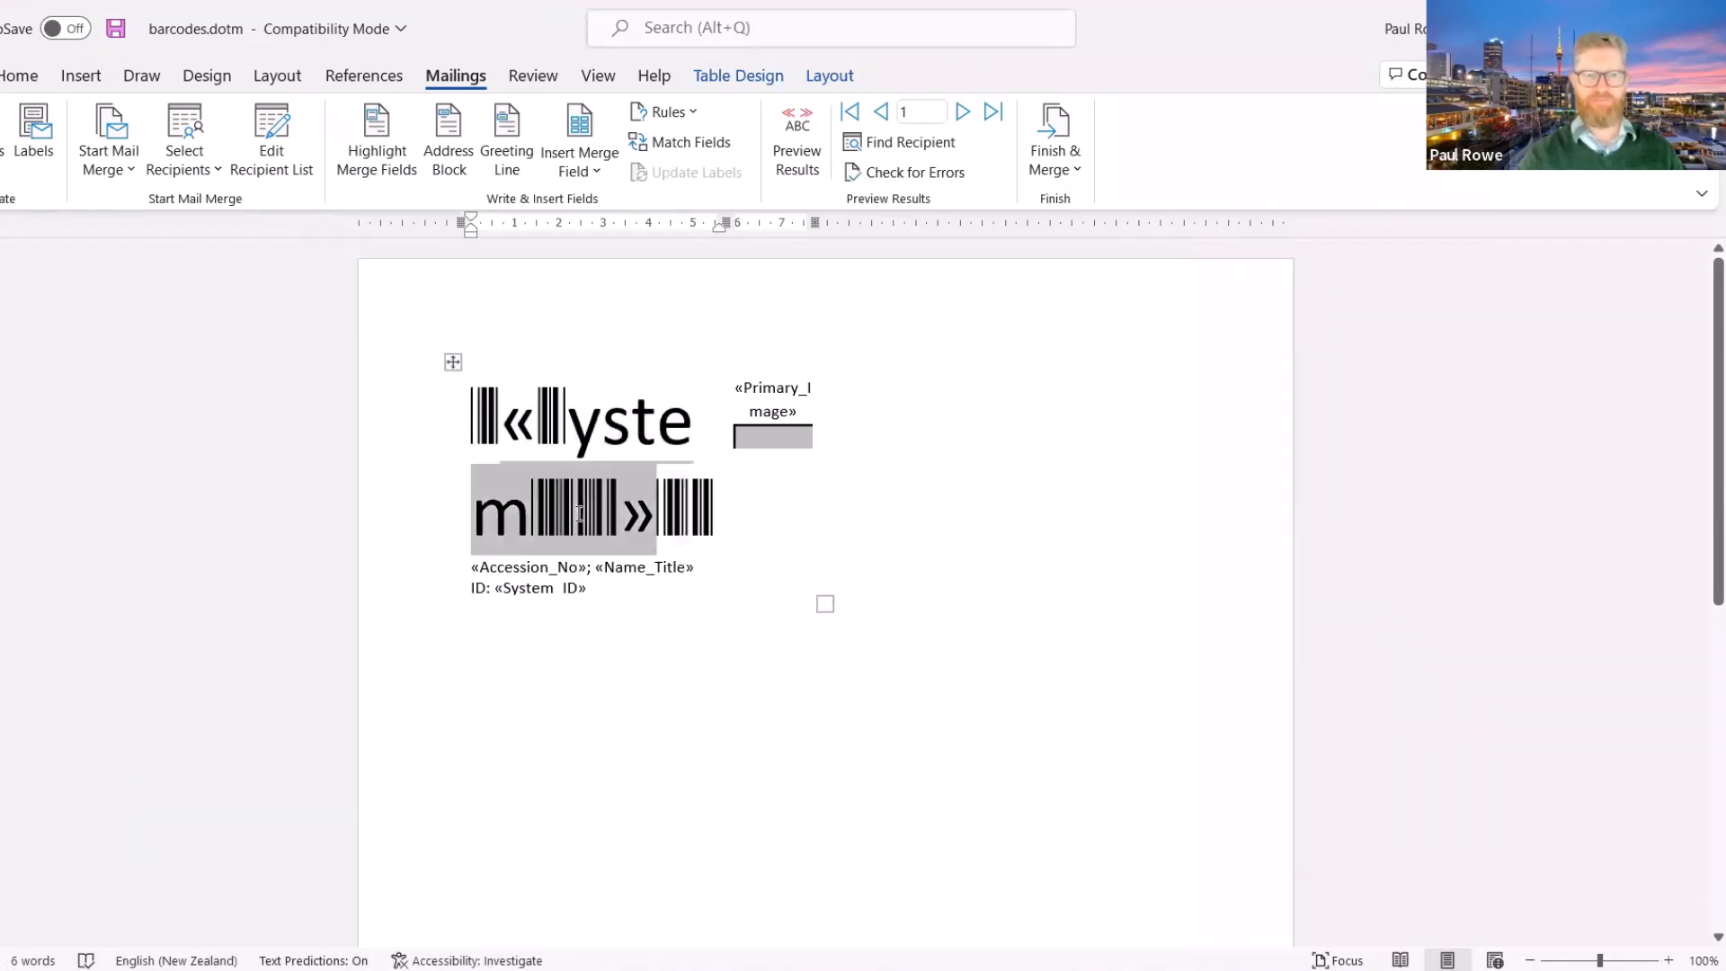
click(16, 77)
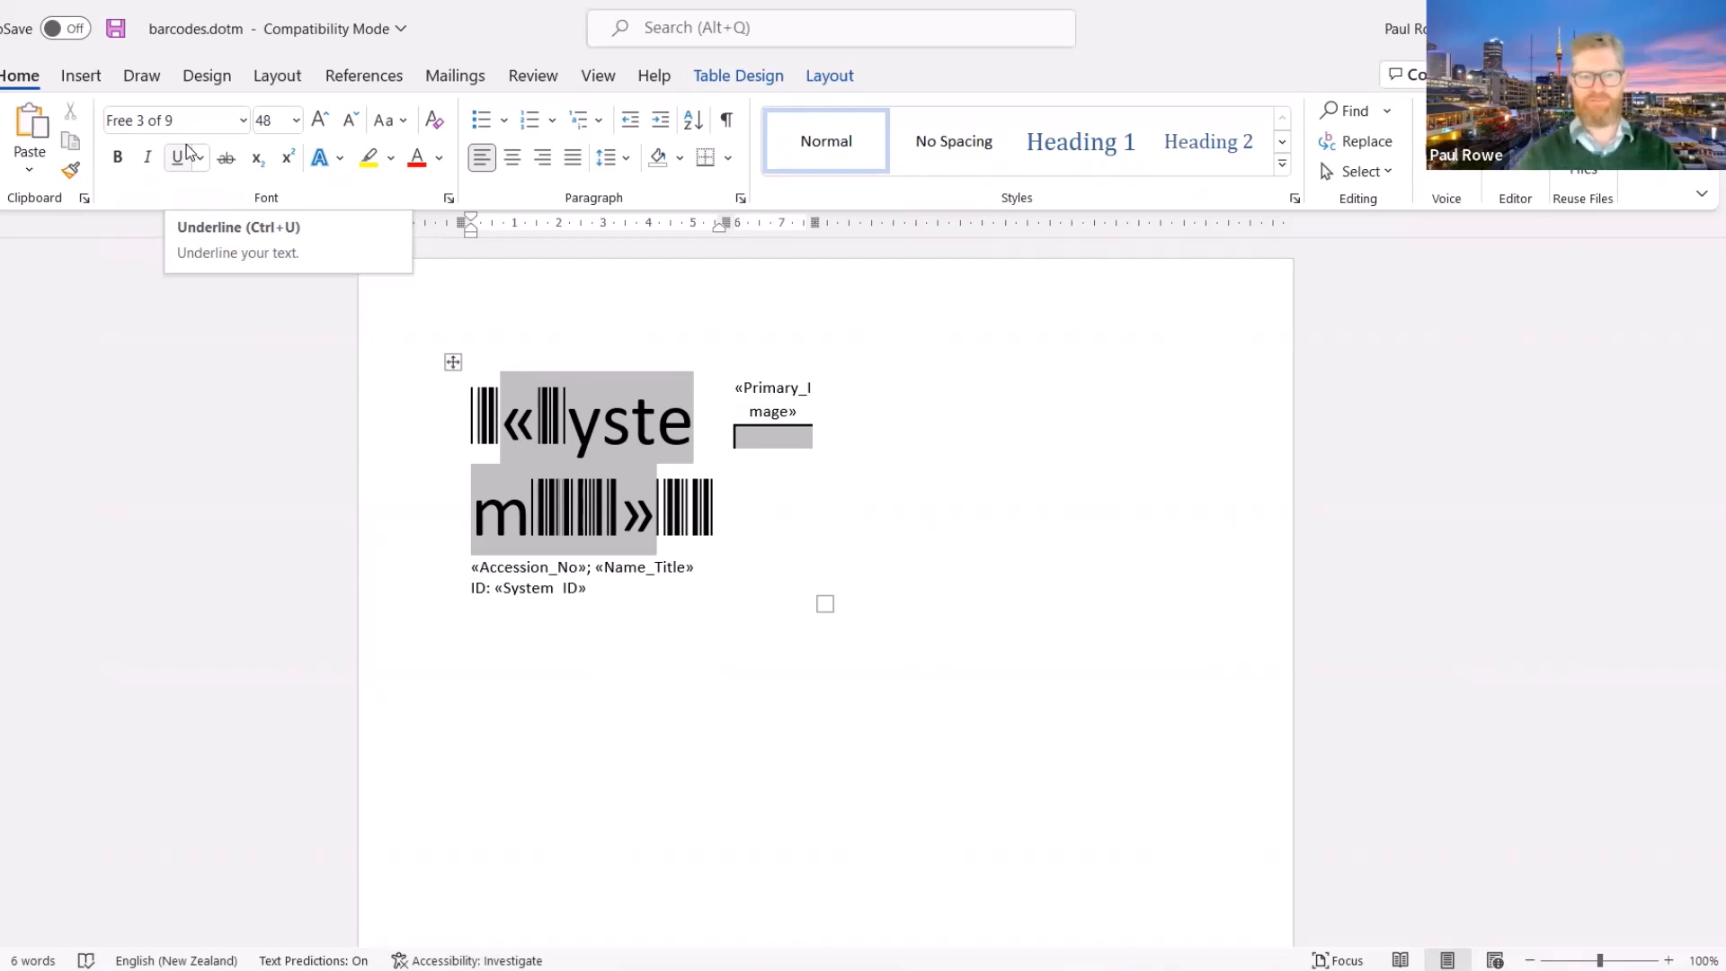
click(700, 619)
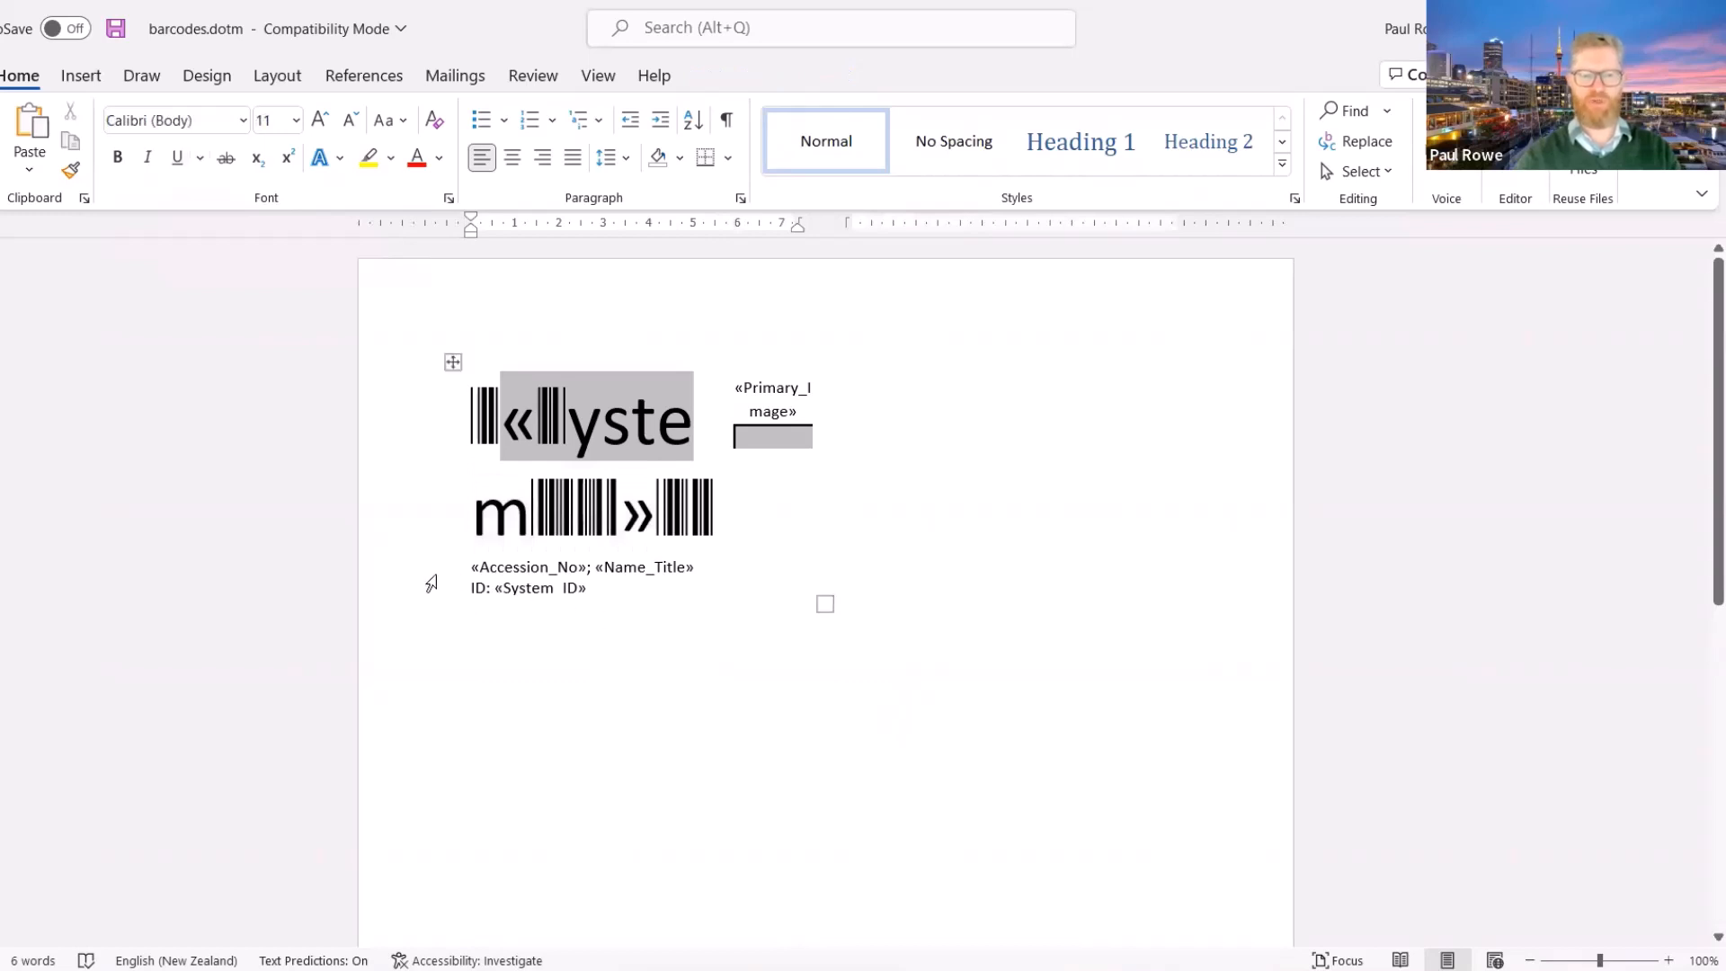
Examine the Accession_No, Name_Title and System_ID merge fields below the barcode and the Primary_Image placeholder beside it
click(532, 566)
click(650, 566)
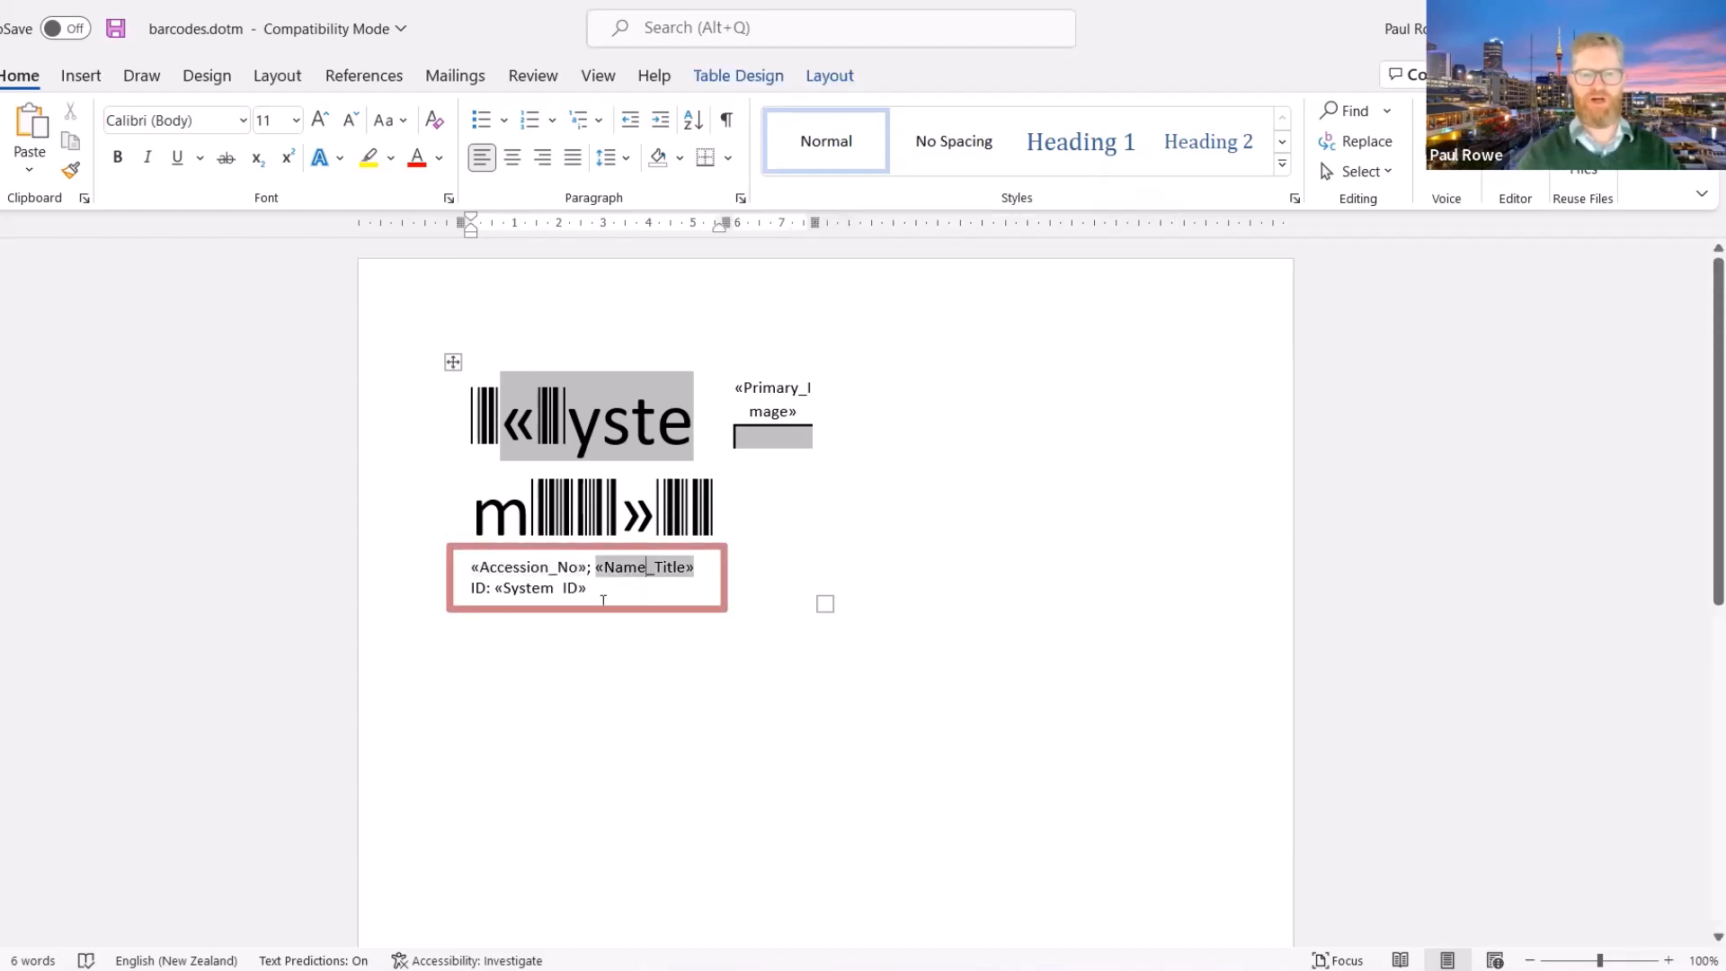
click(514, 587)
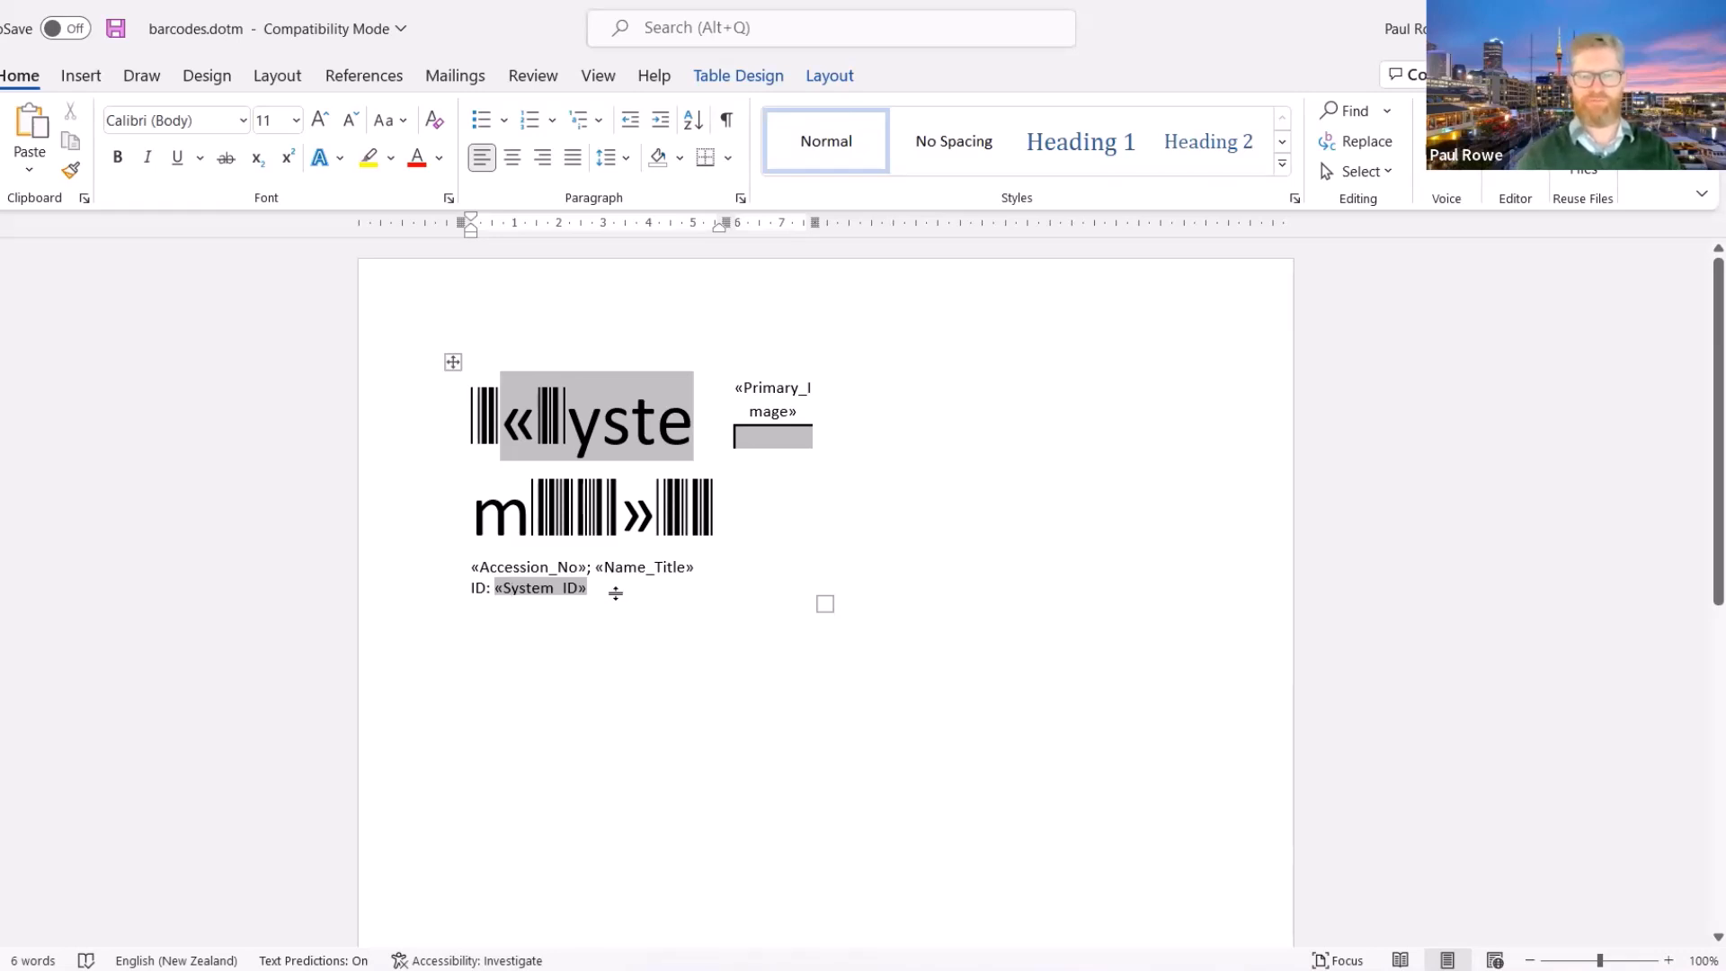
click(716, 395)
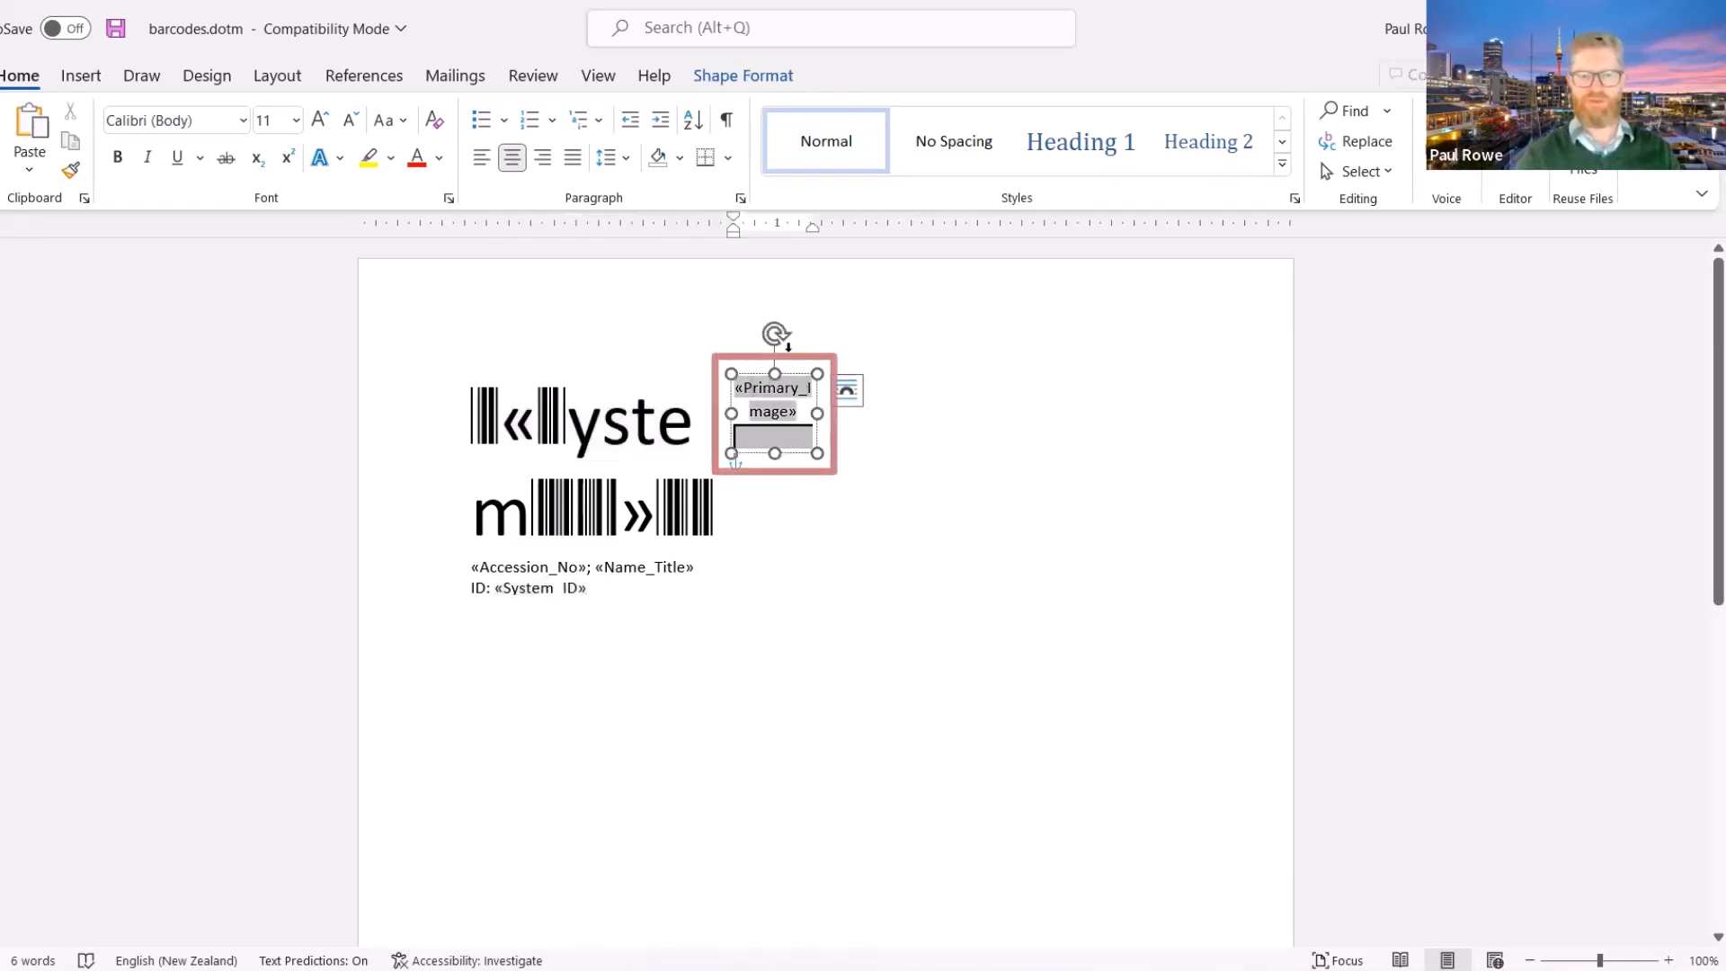
click(773, 572)
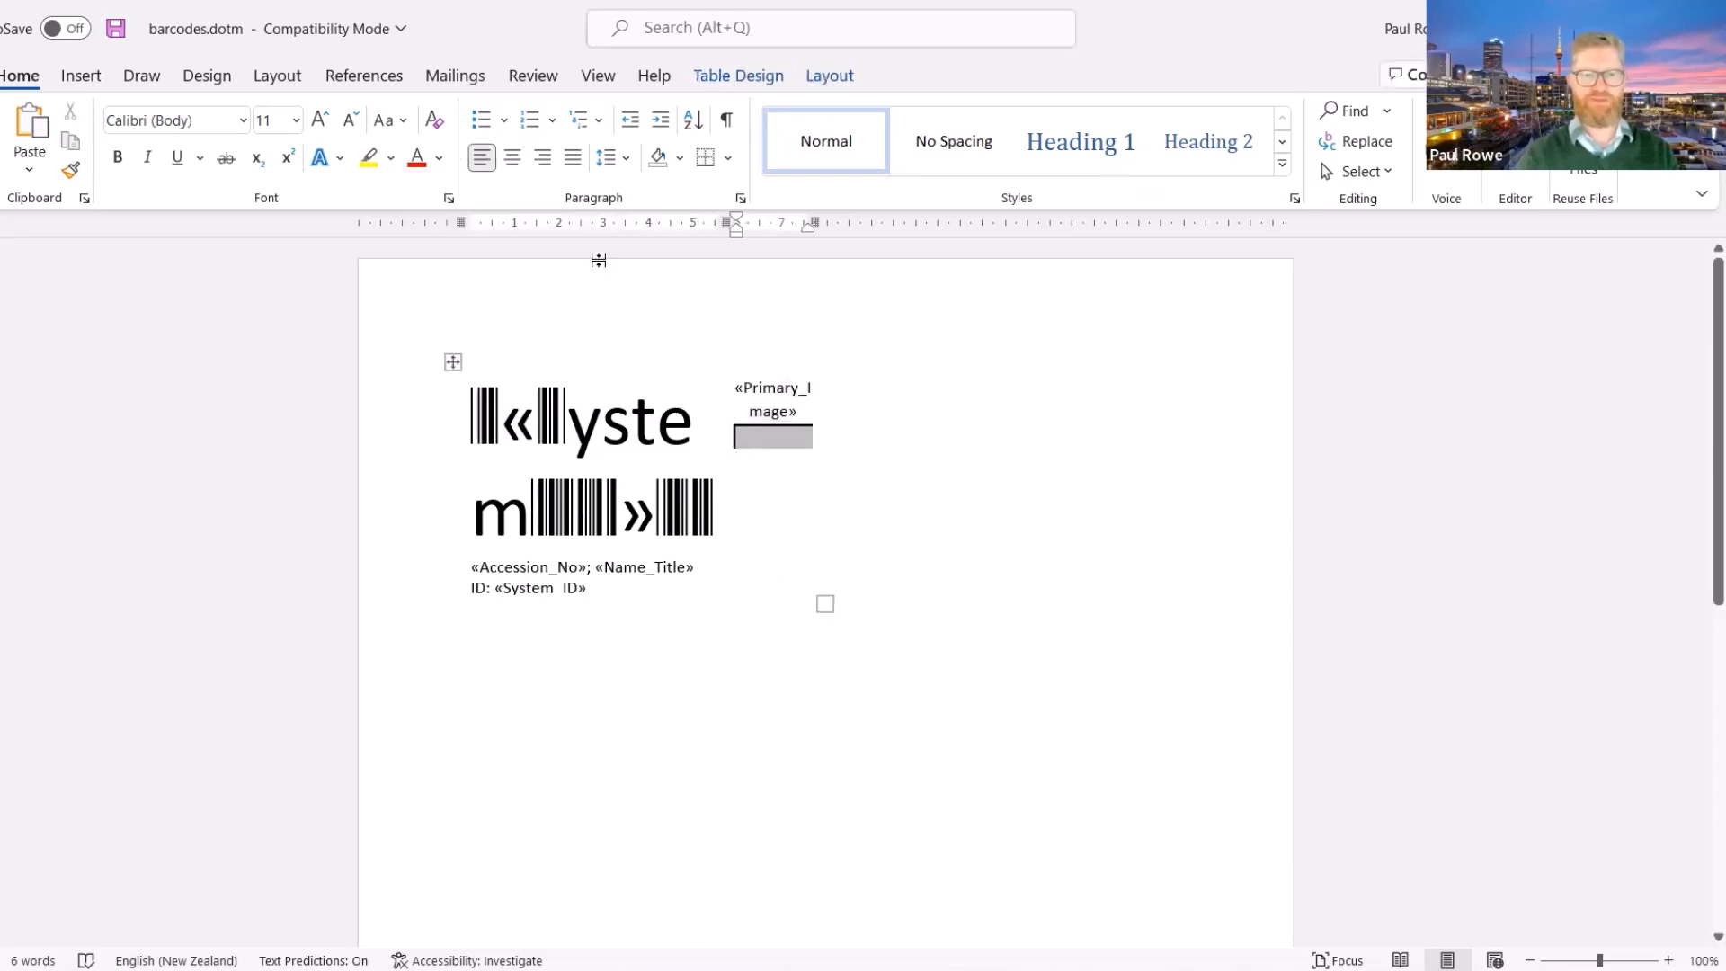
Run the VSL_Produce_report macro to generate the barcode labels from the layout document
click(598, 81)
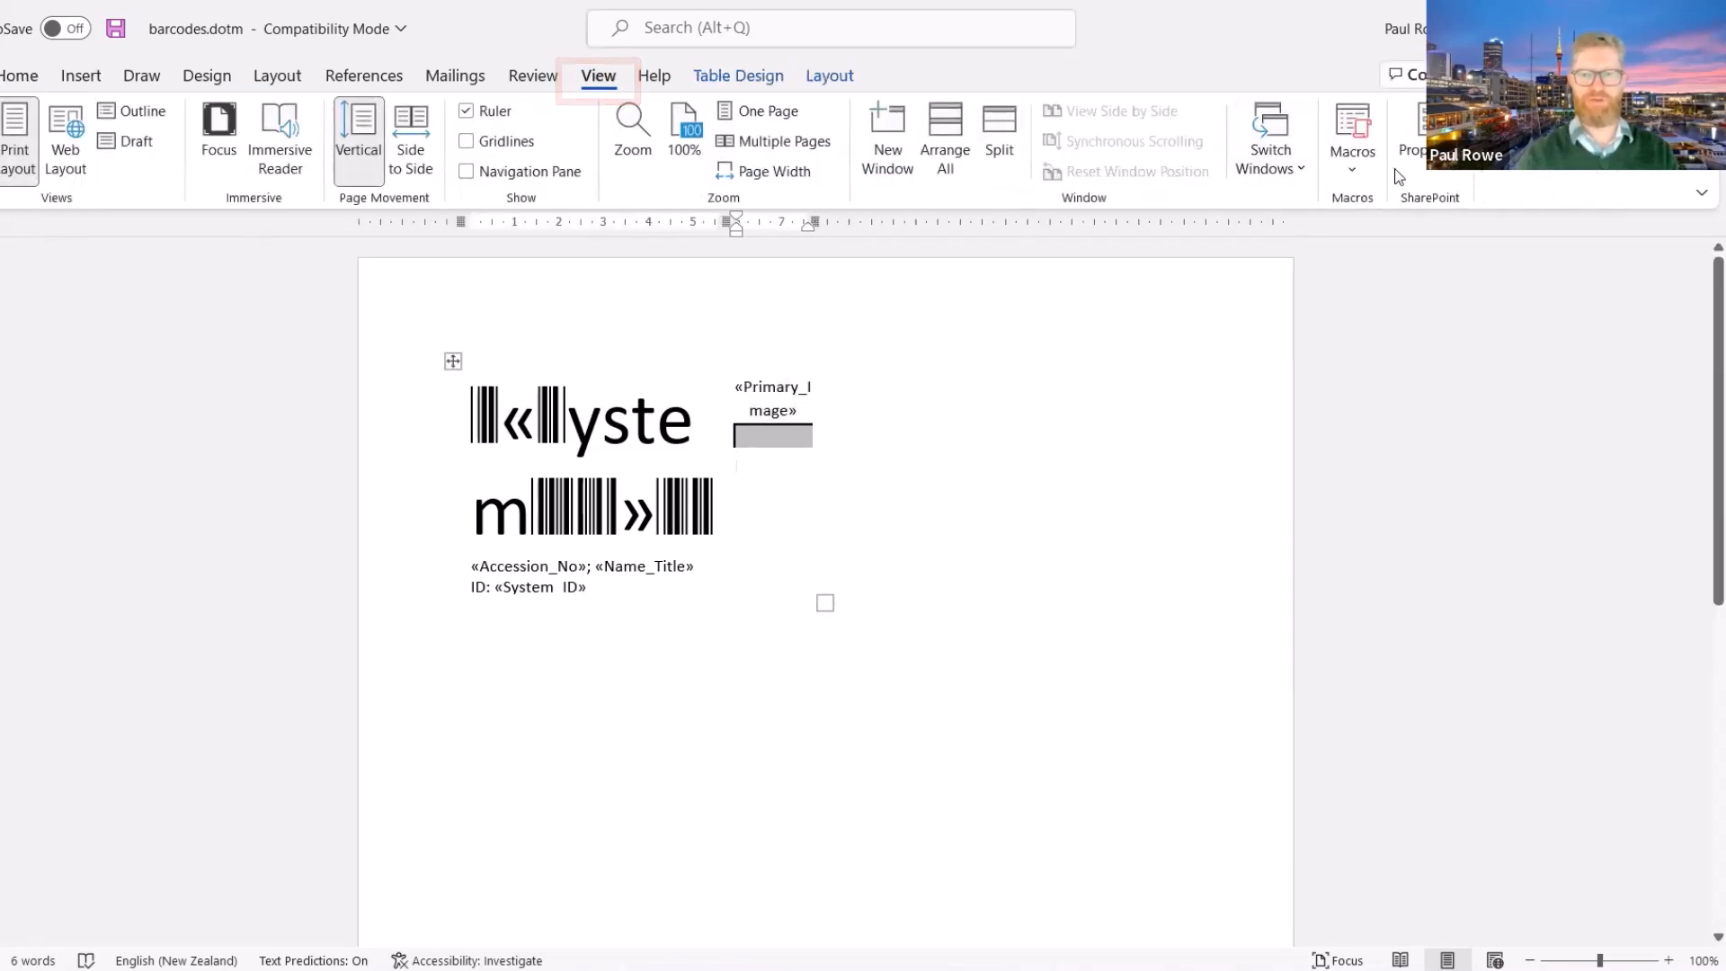
click(1352, 152)
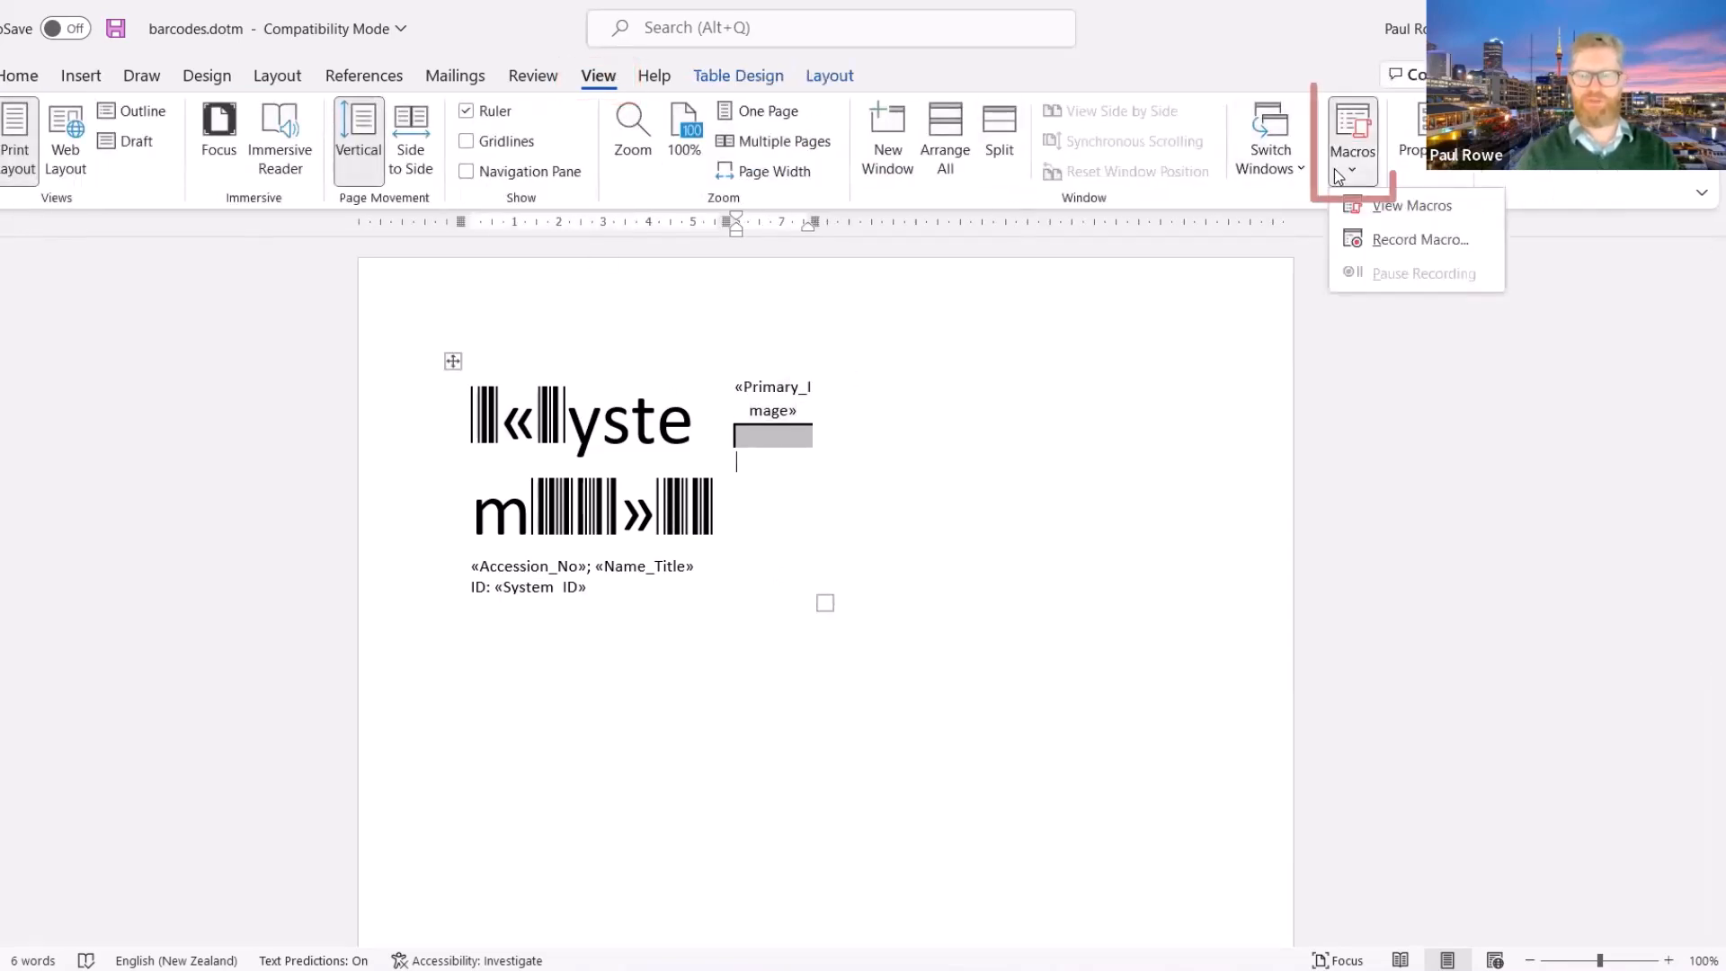
click(1398, 208)
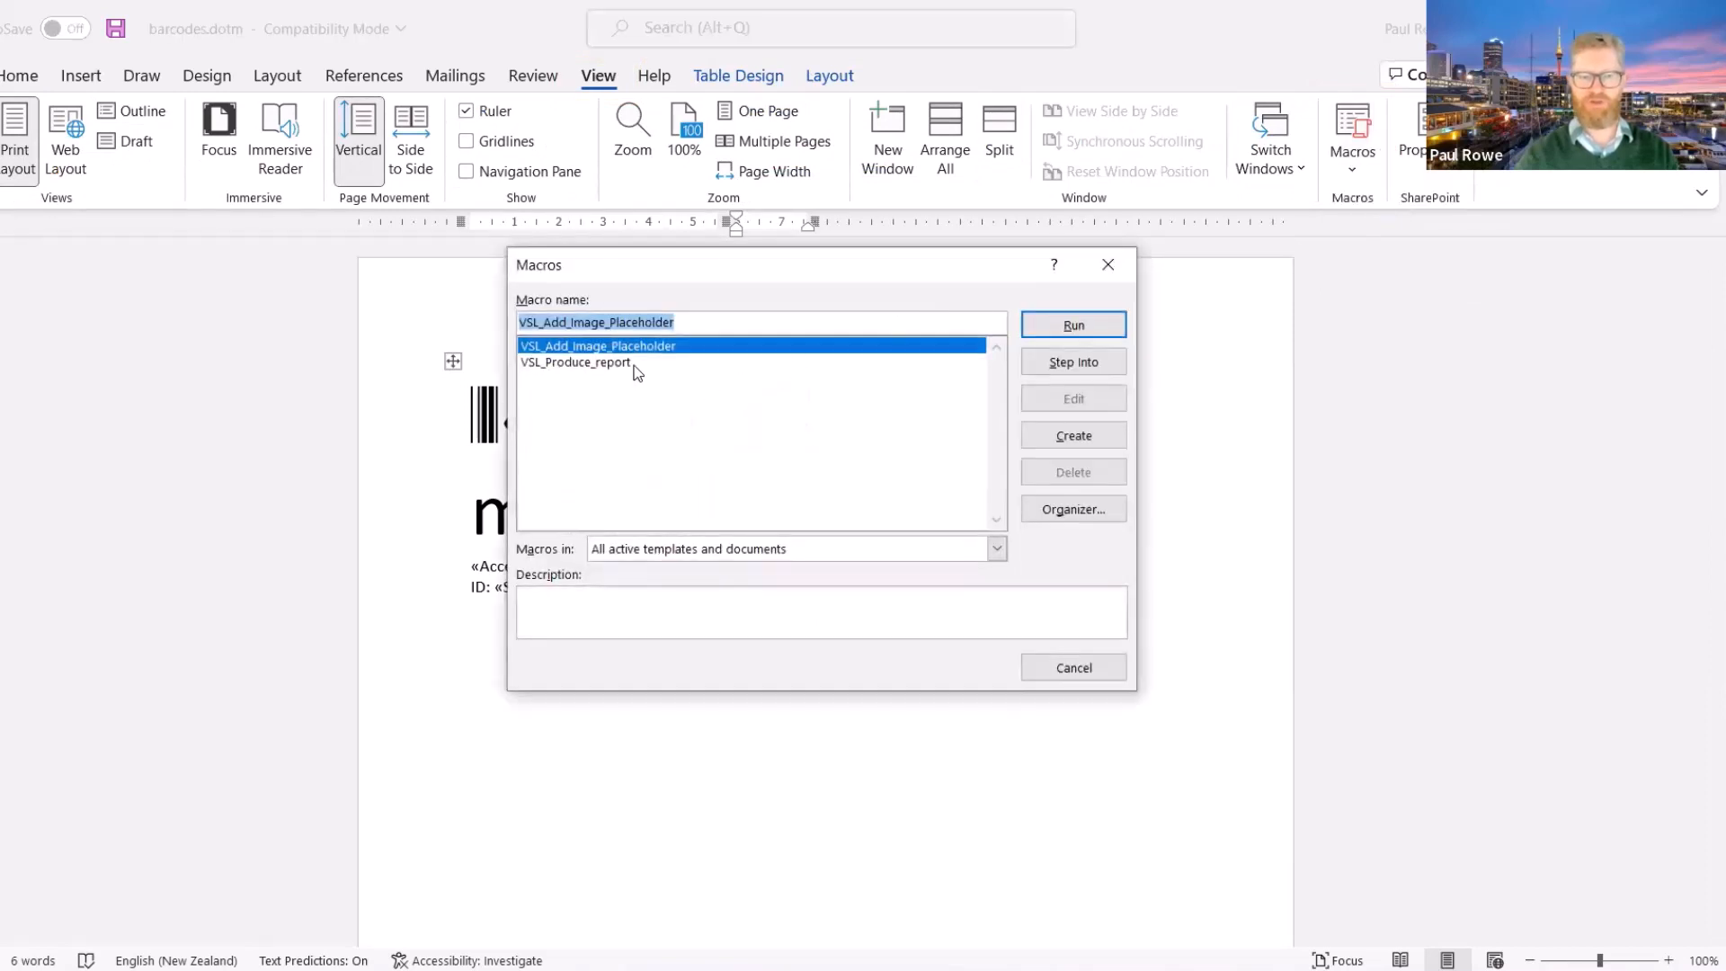
click(593, 362)
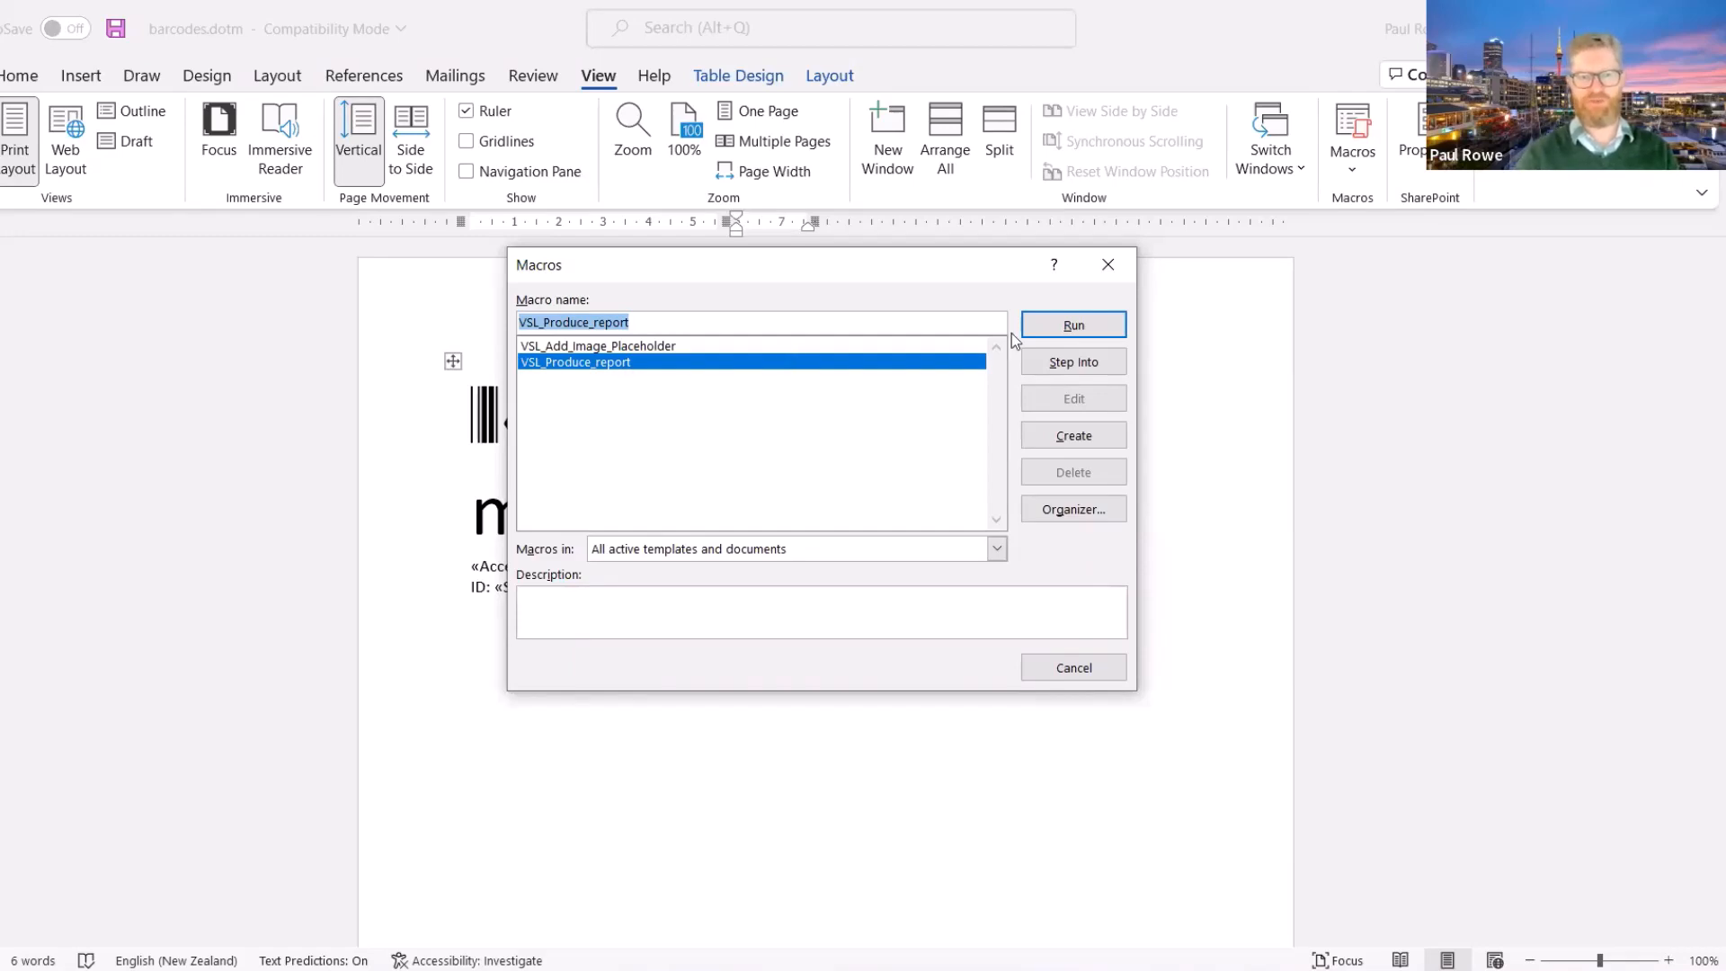
click(1087, 334)
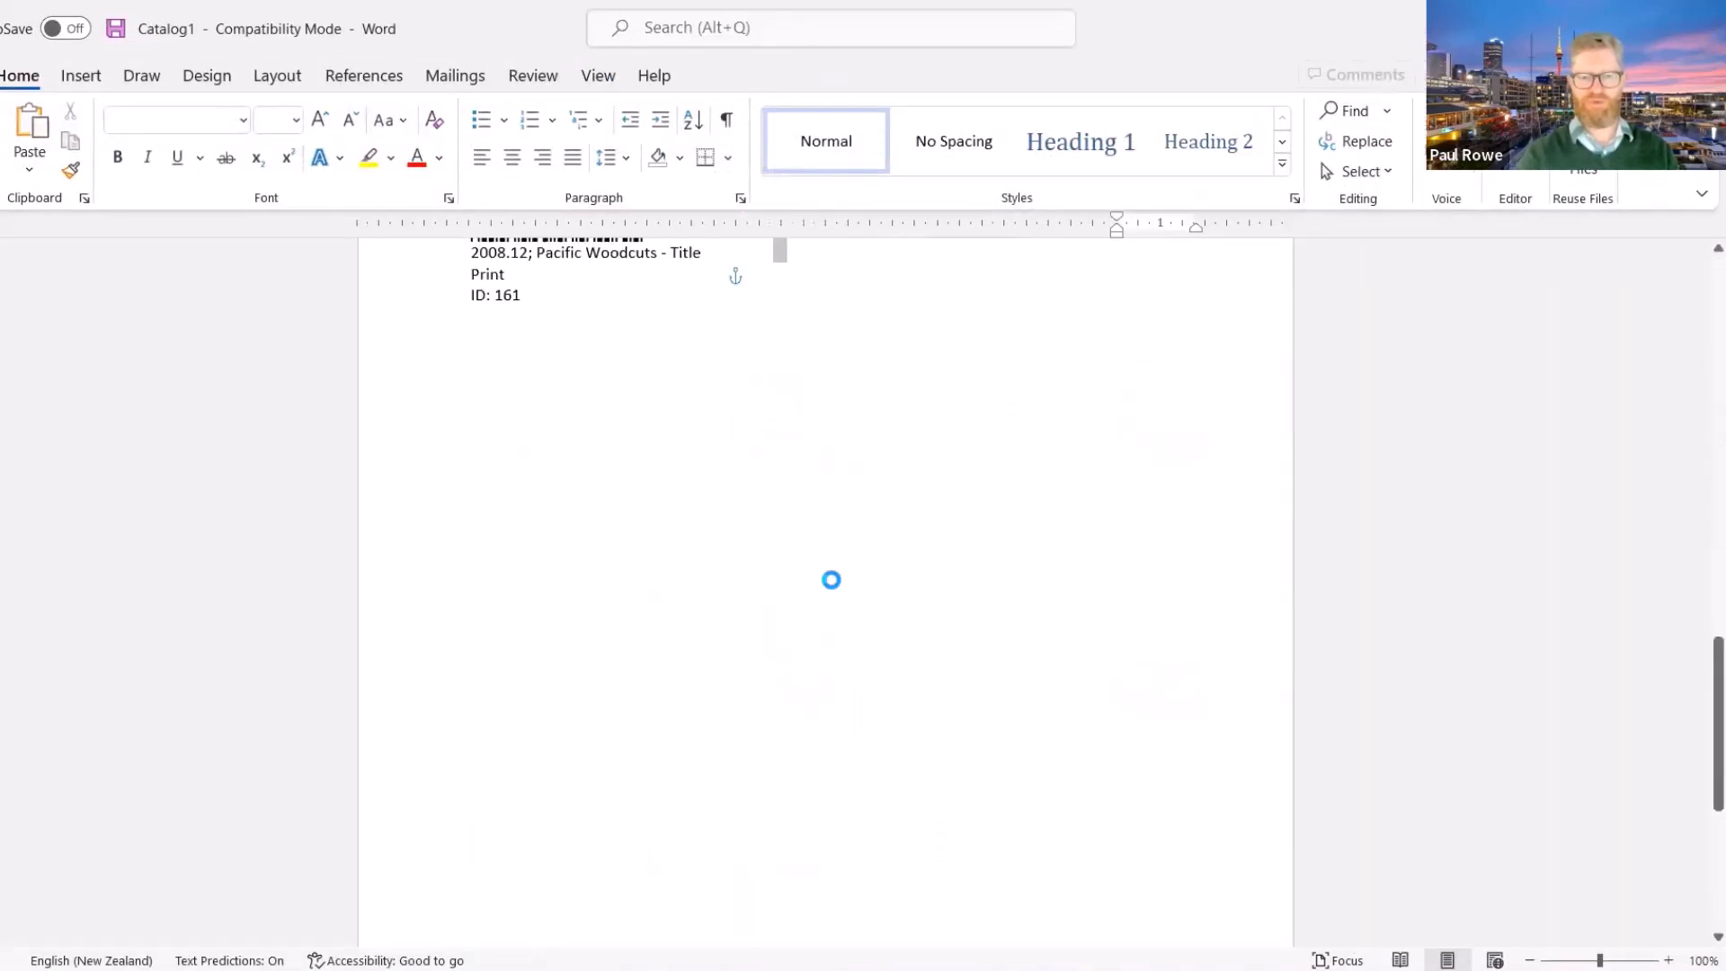
Review the generated labels from the first page, checking the accession number, title and ID text under the Pacific Artifact barcode
scroll(961, 521, up, 12)
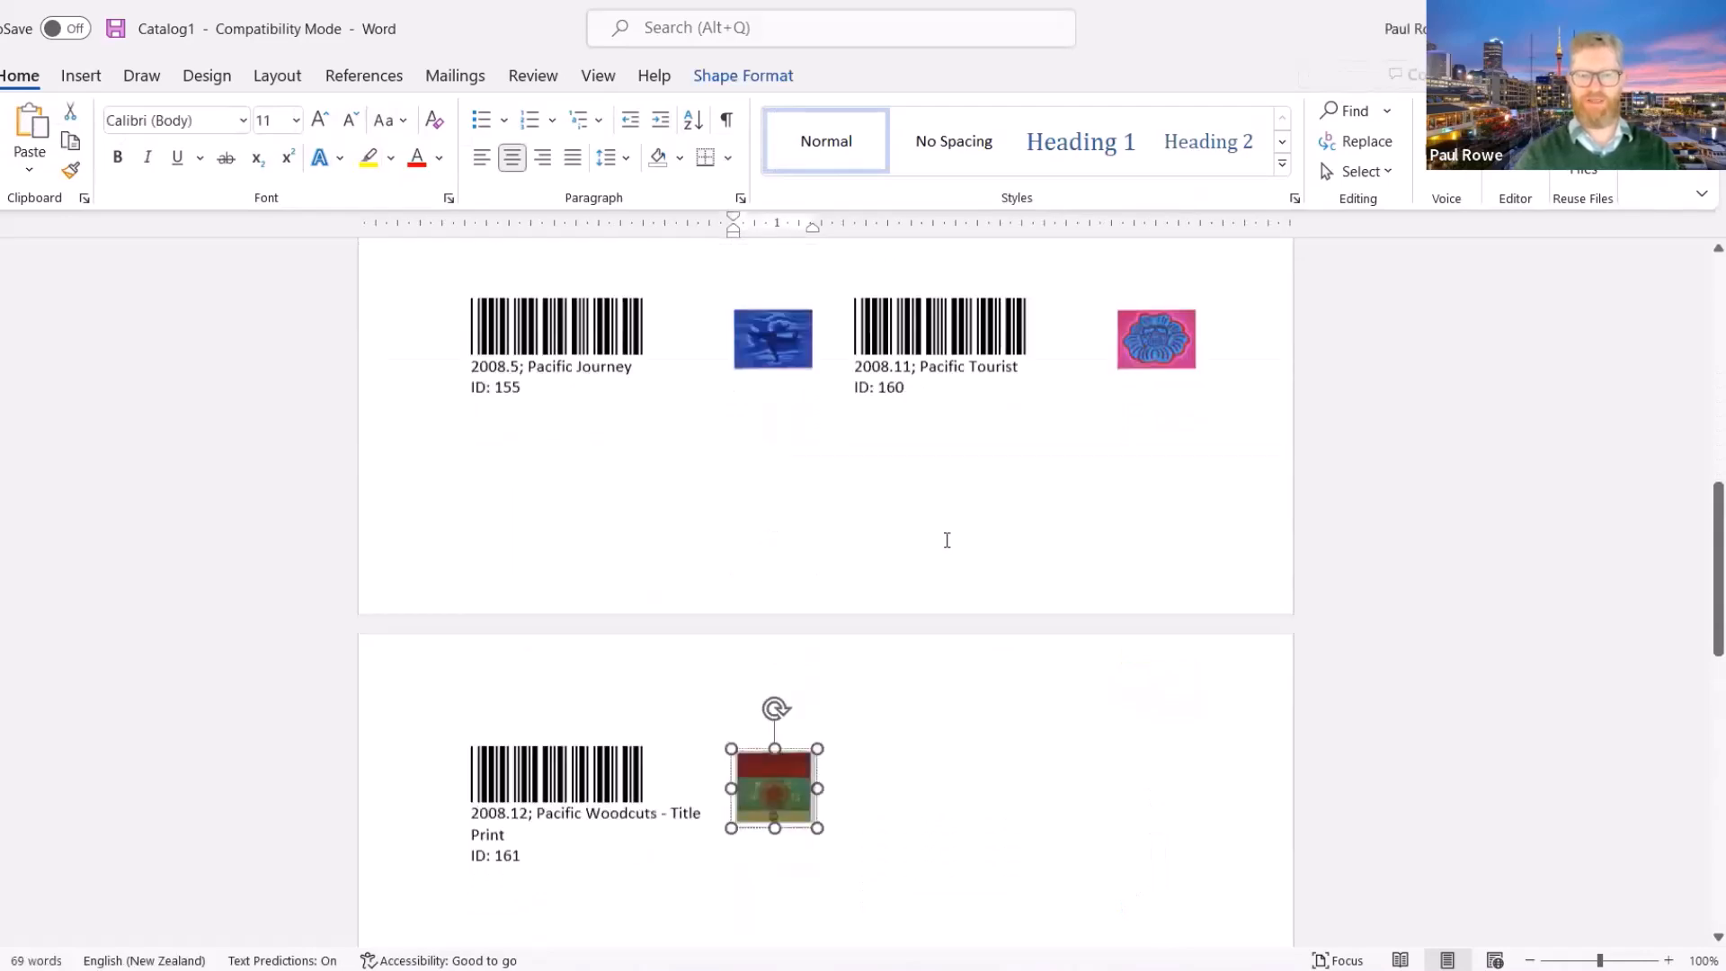
scroll(907, 544, up, 2)
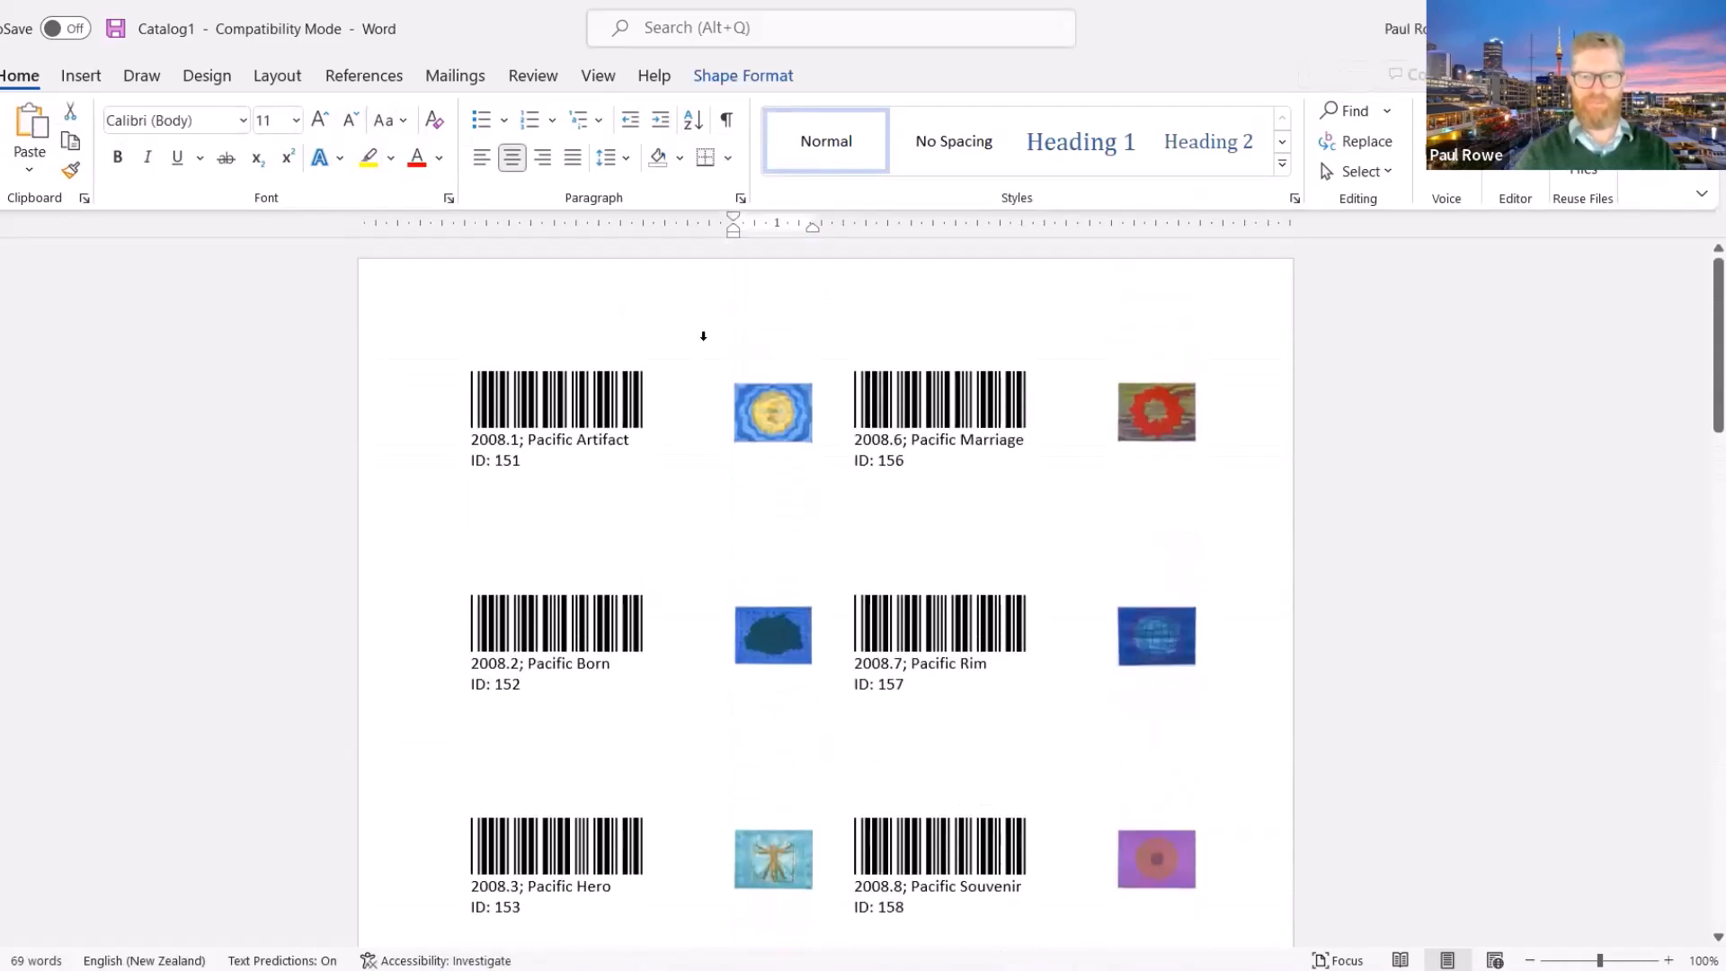
click(692, 496)
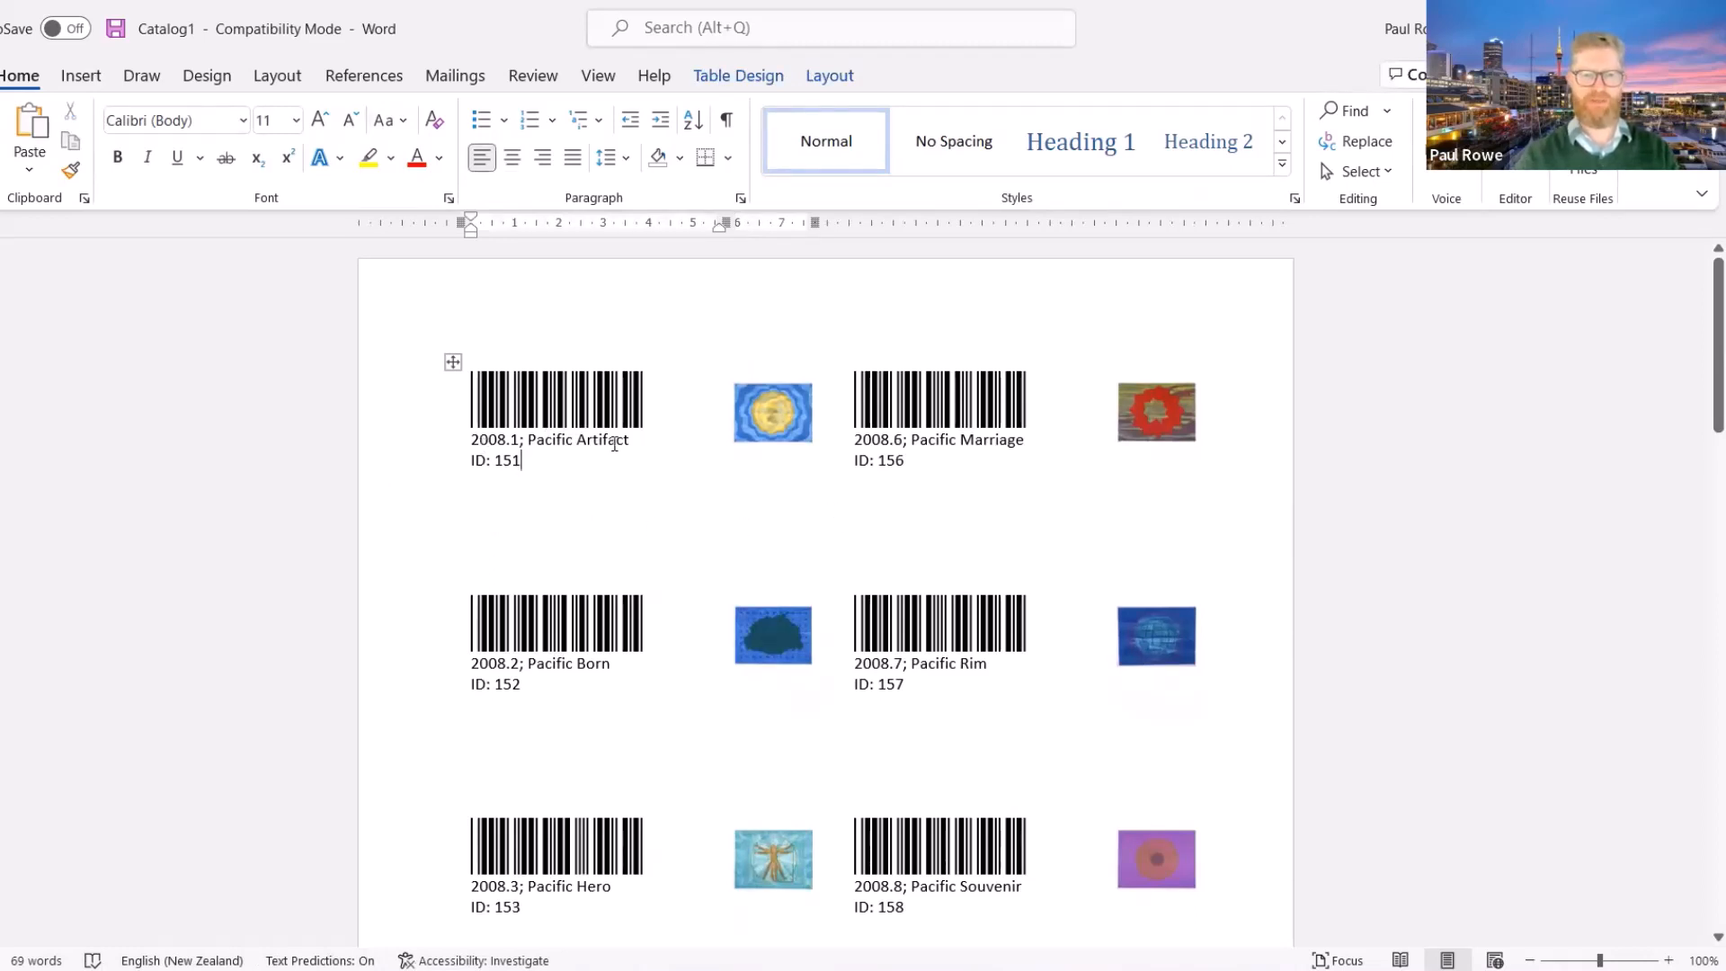
double_click(496, 458)
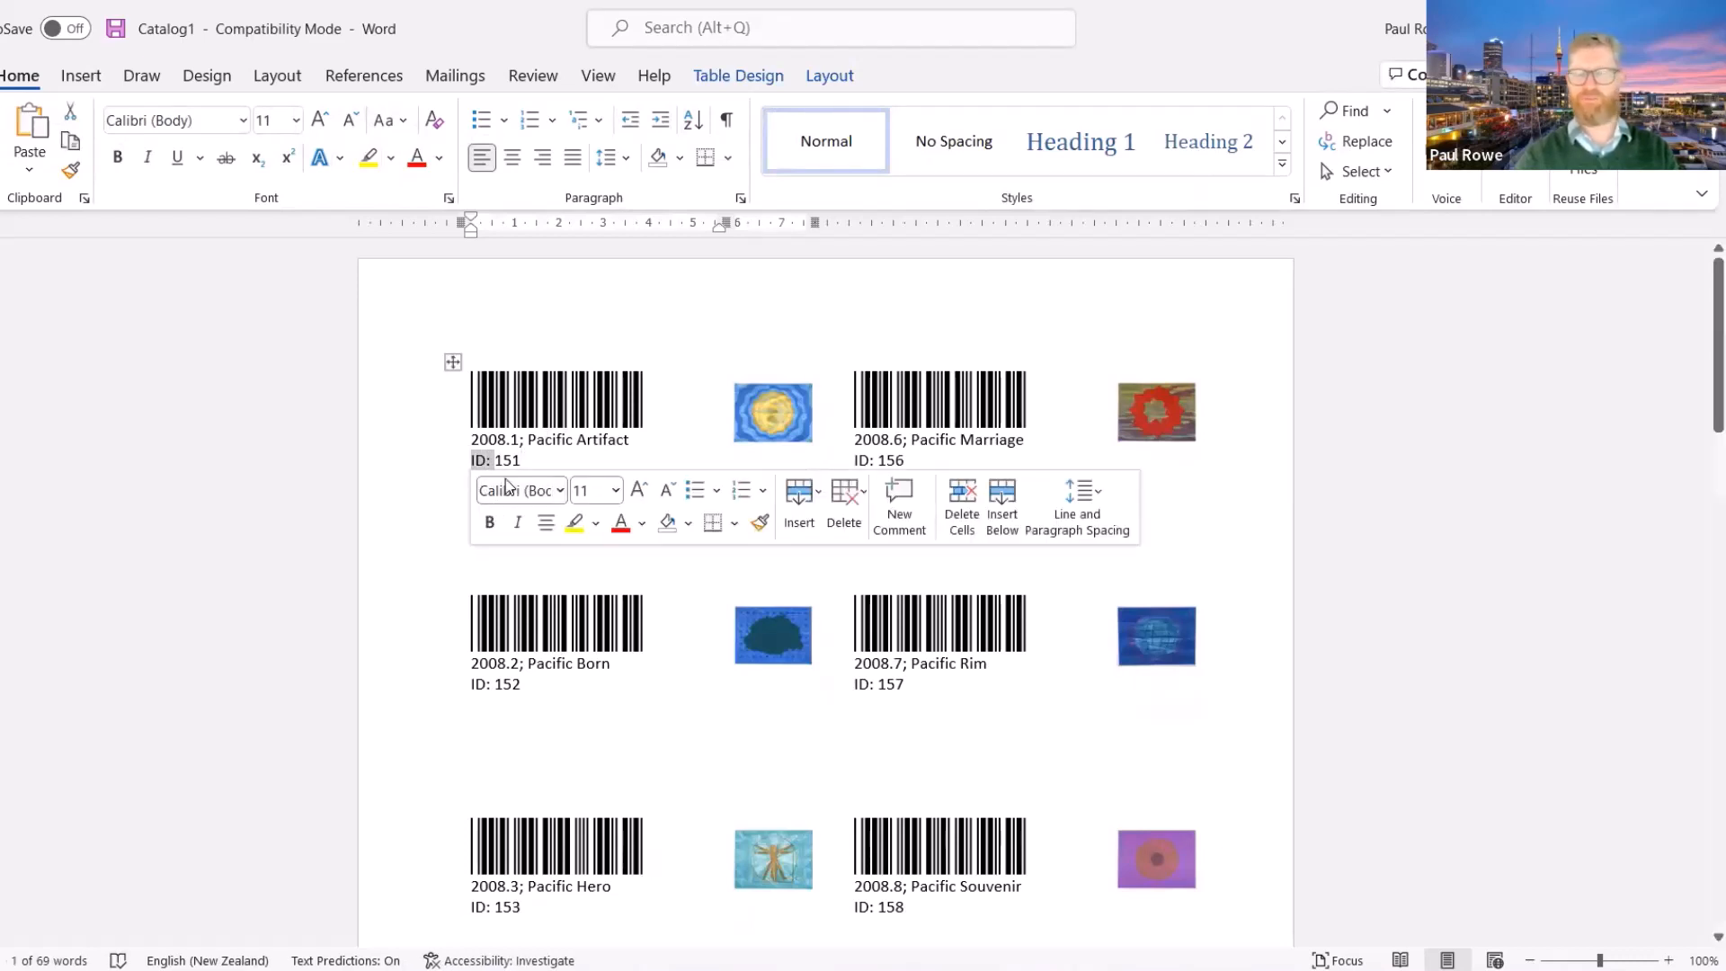
click(613, 458)
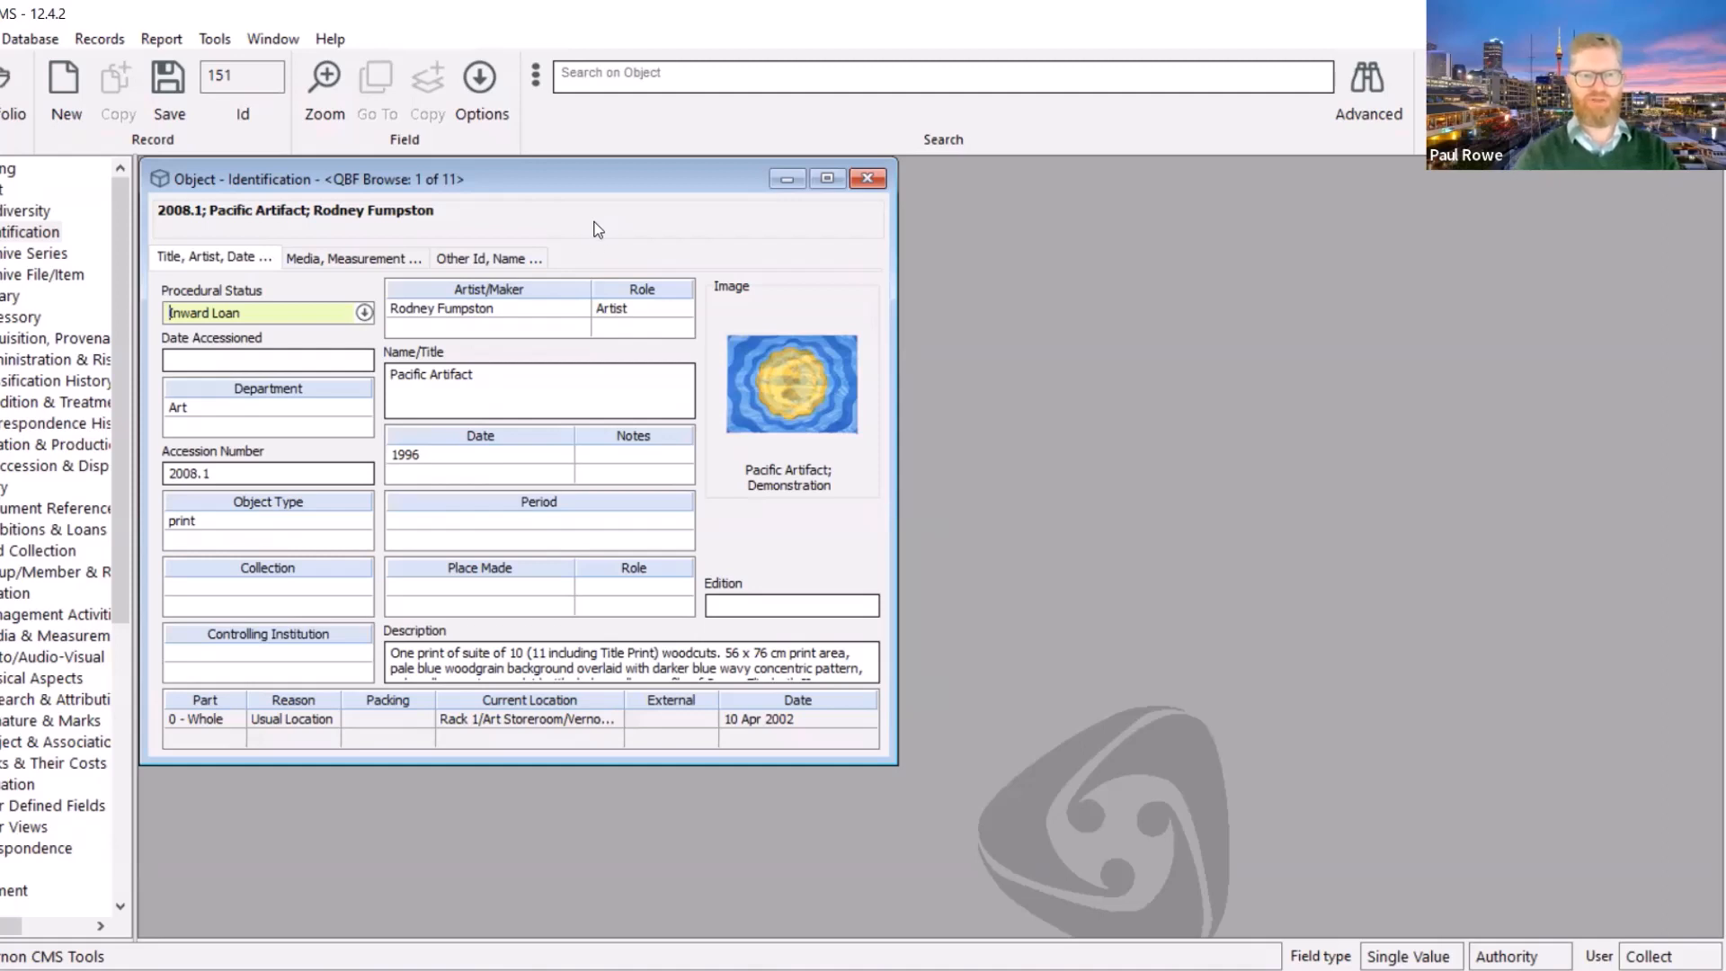
In Vernon CMS, examine the Pacific Artifact record's Other Id fields and go to the Type cell of the empty second row
click(497, 265)
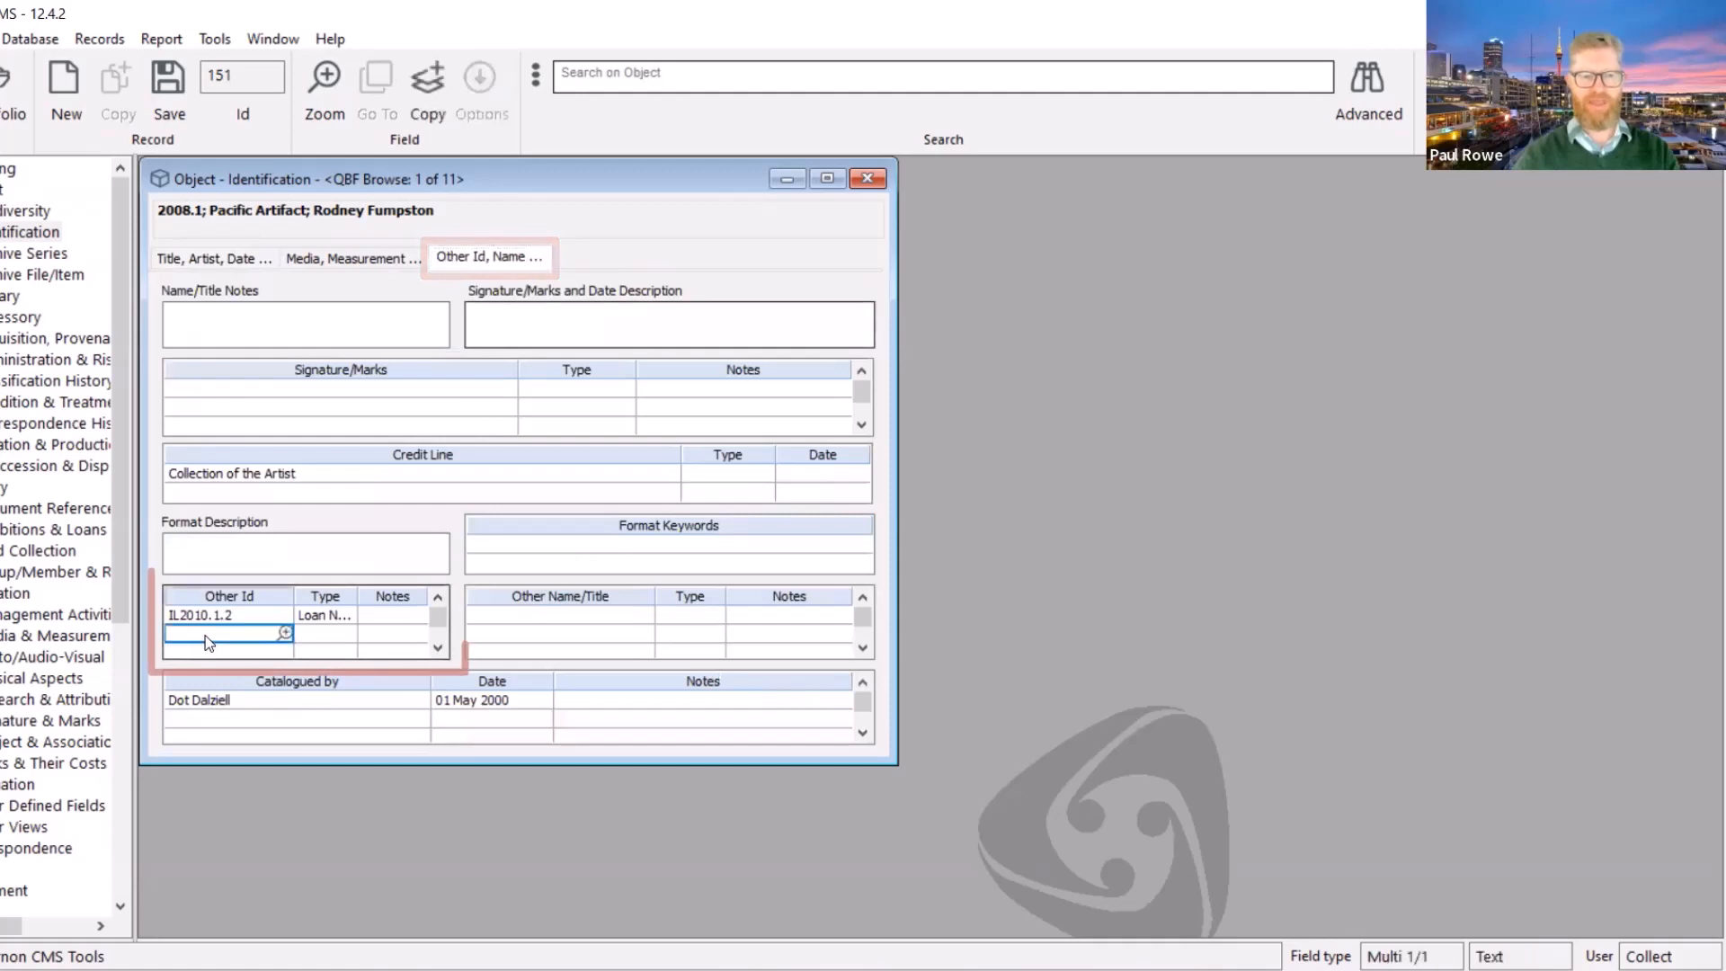
click(256, 634)
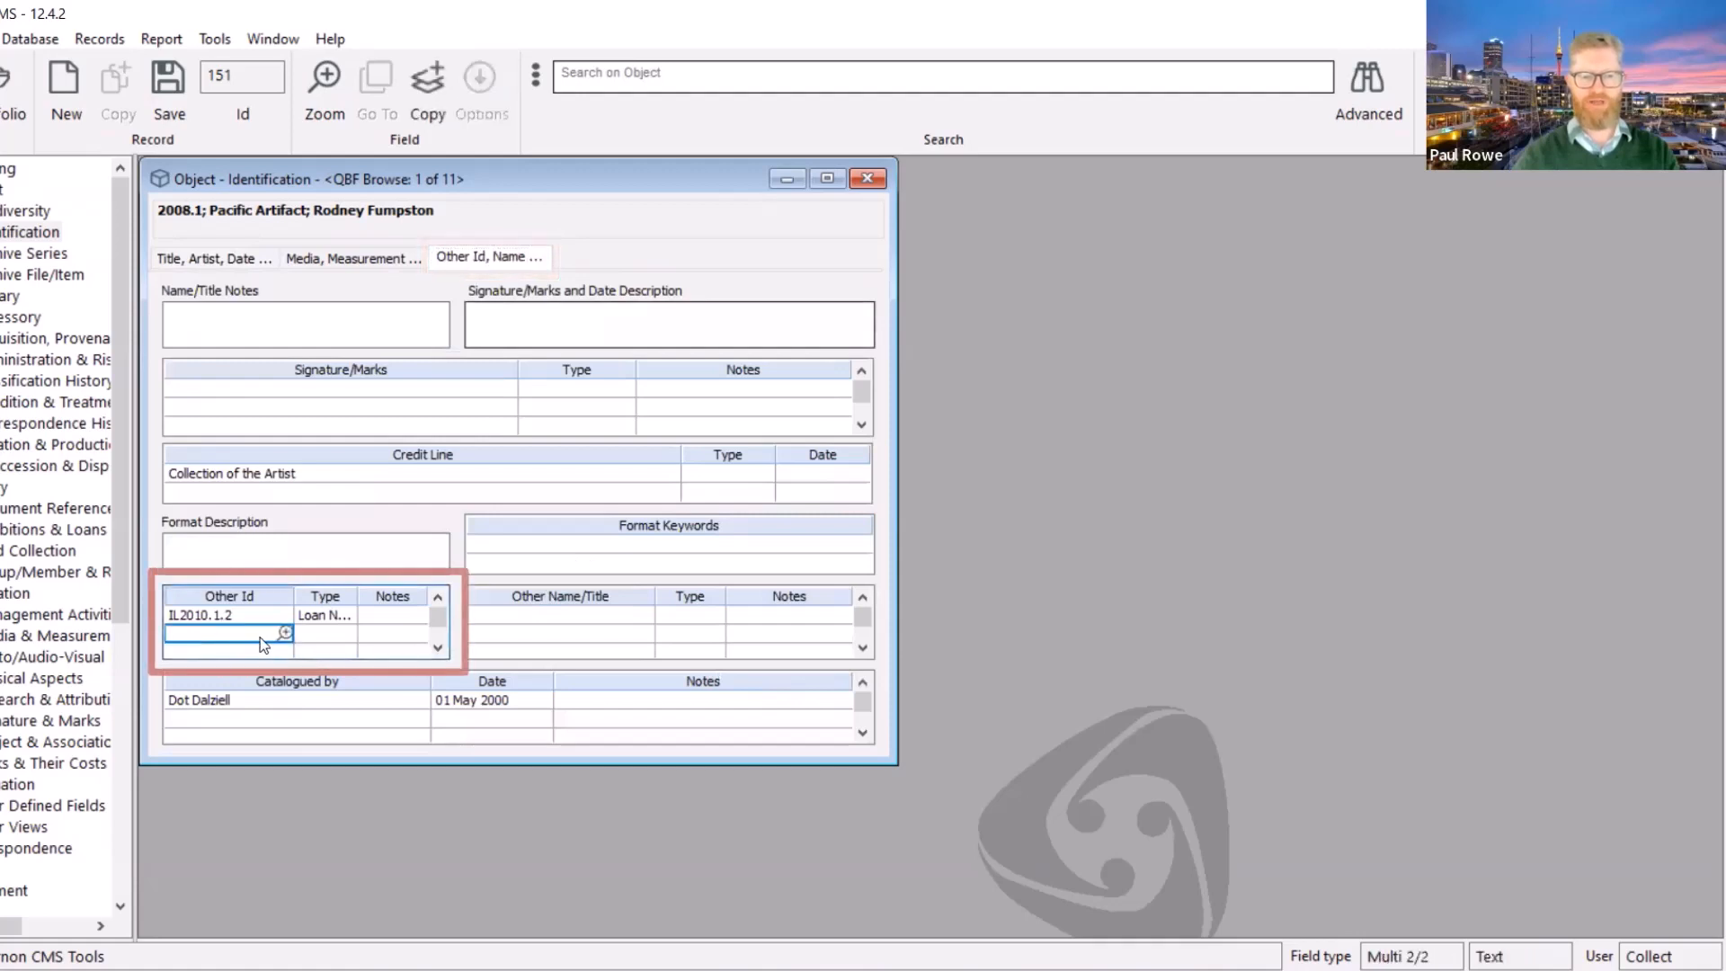
click(338, 636)
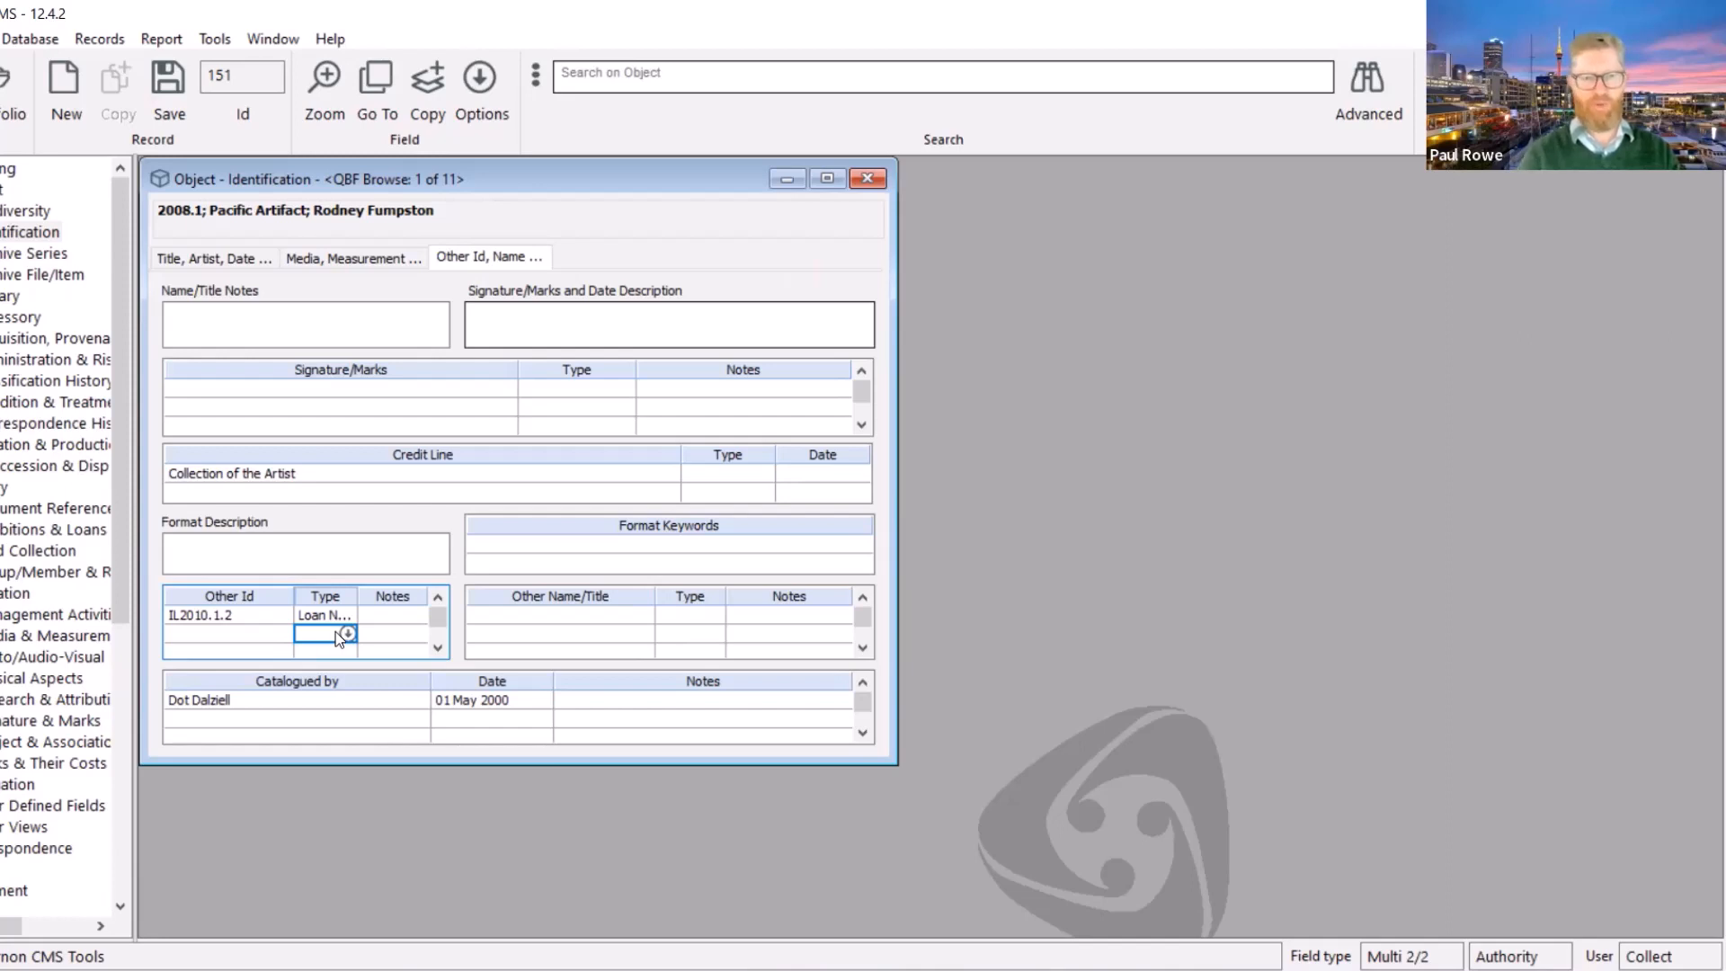
Close the Pacific Artifact record and open a blank Object Identification window, ready for an object search
click(708, 77)
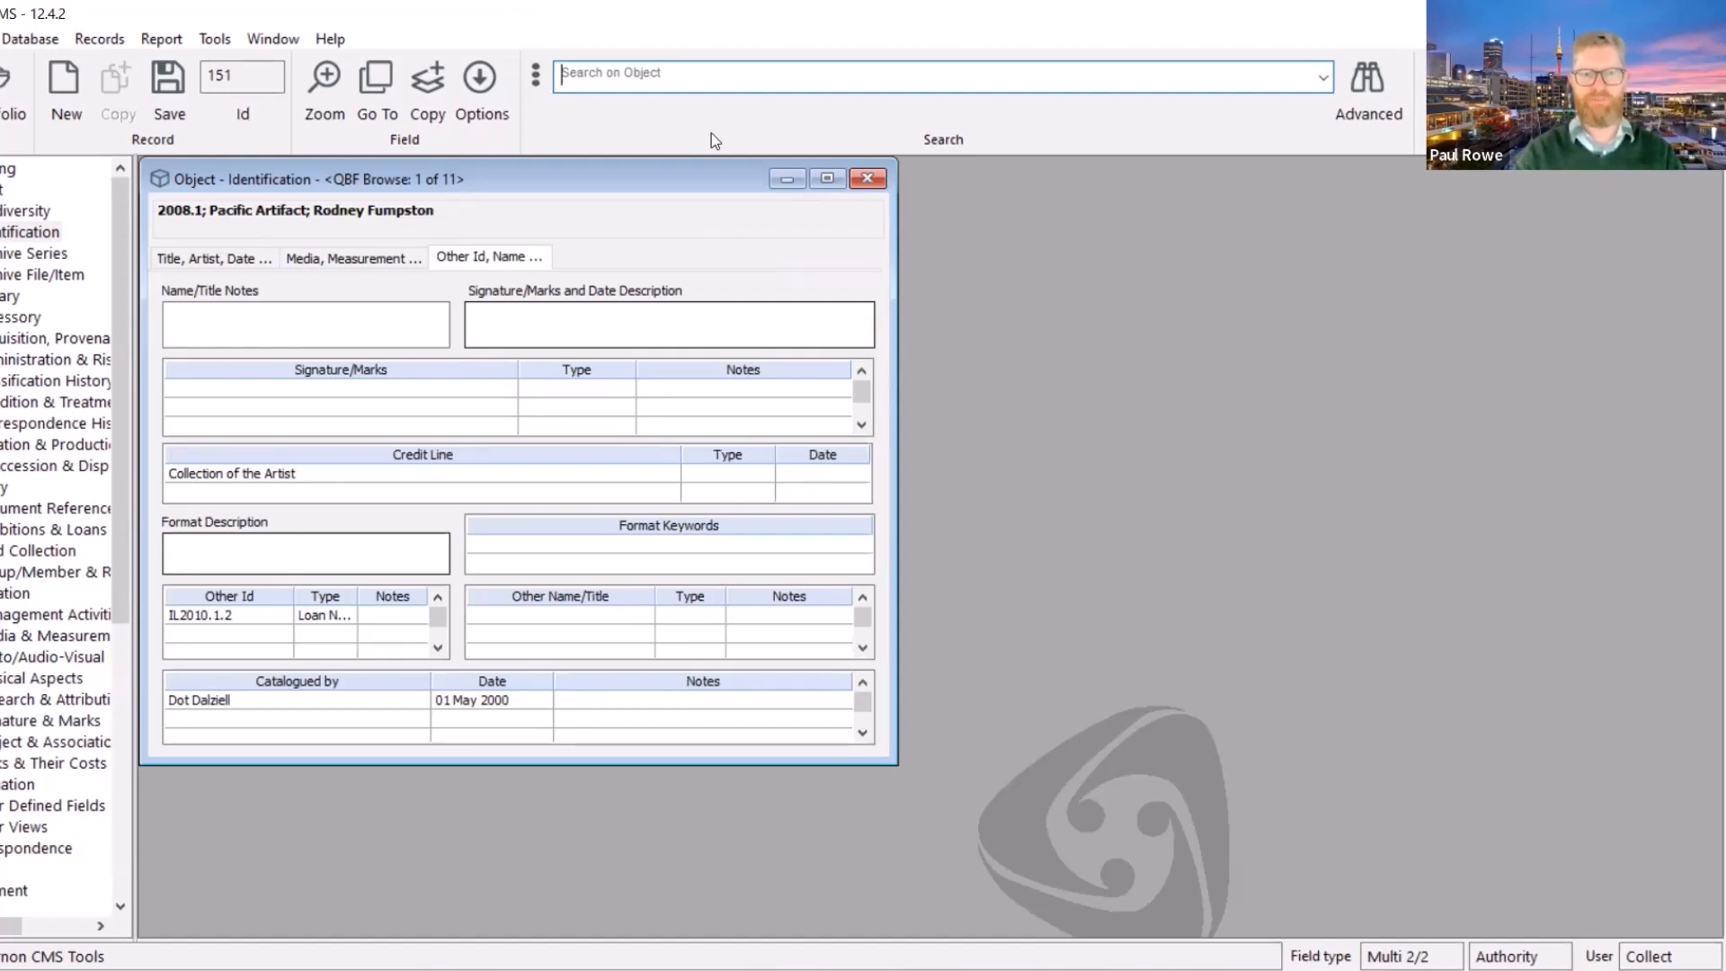
click(624, 77)
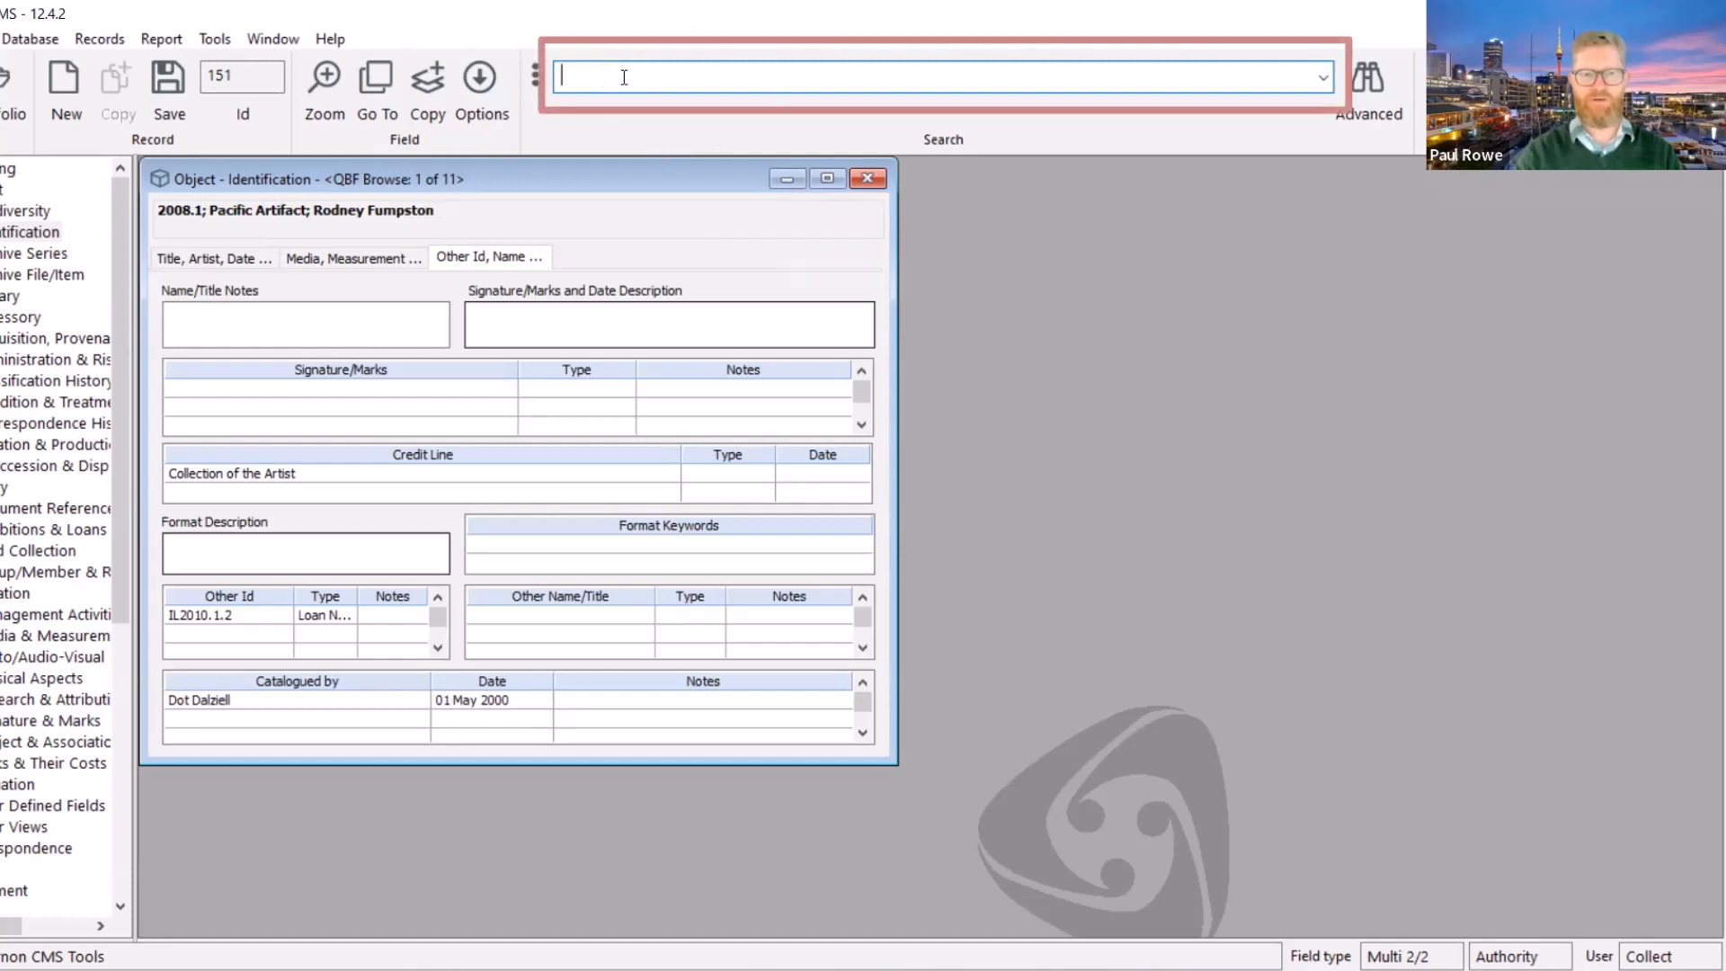
click(867, 180)
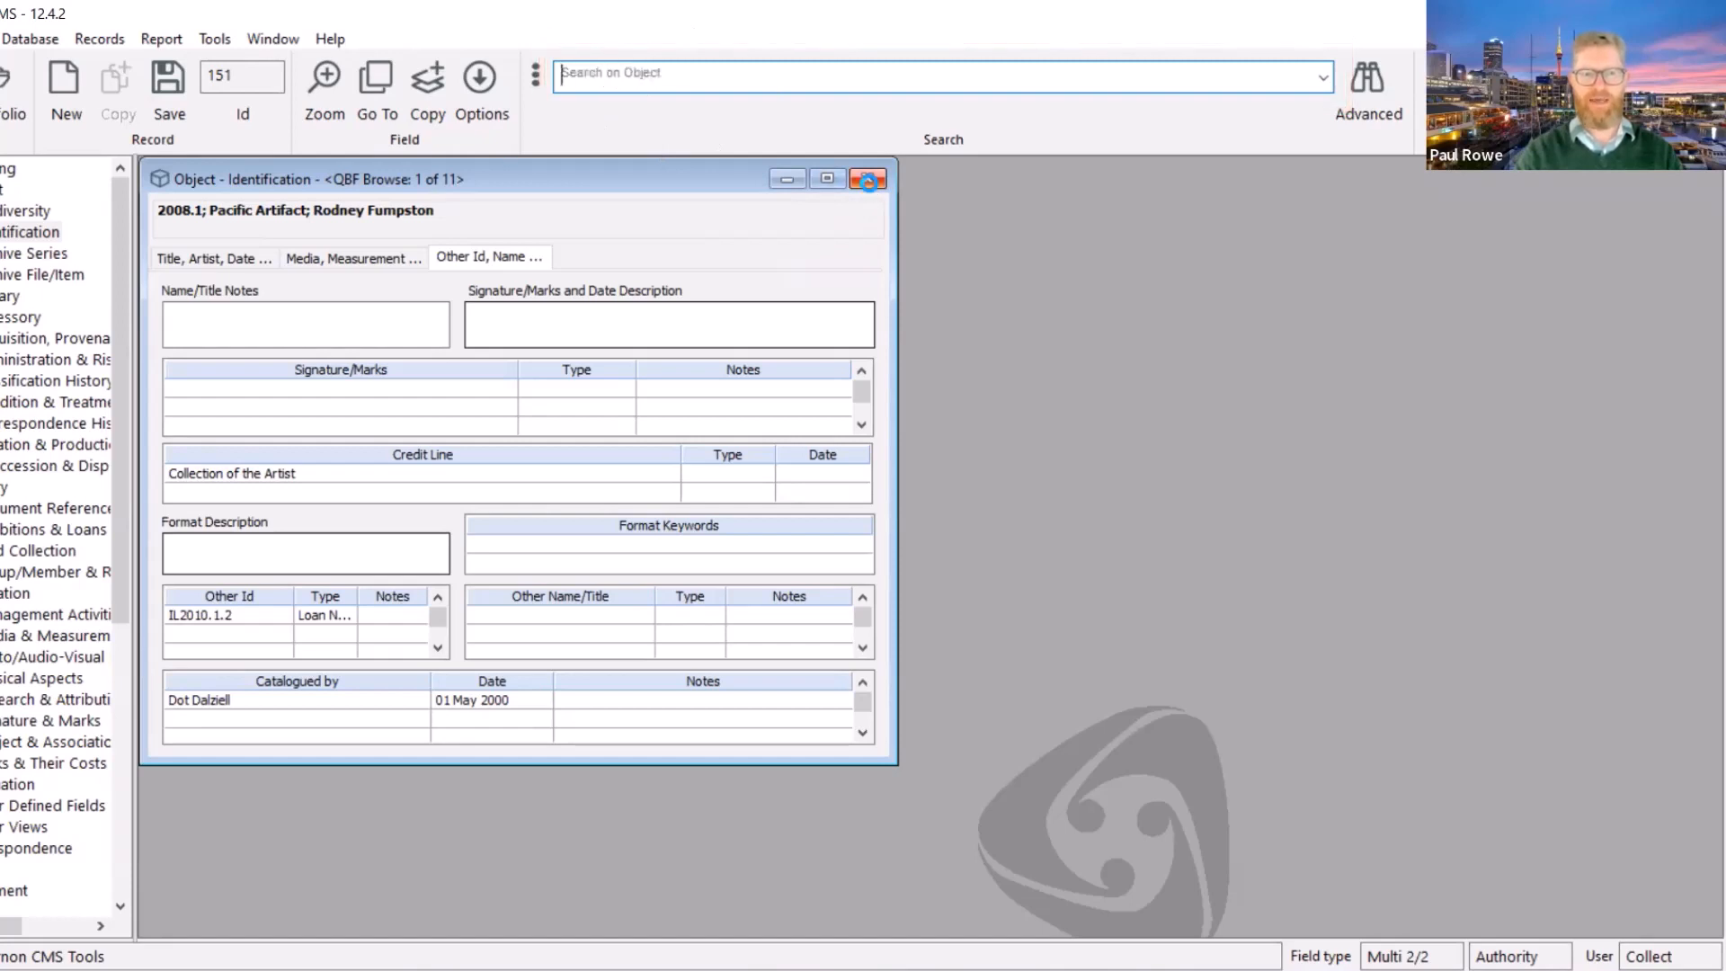
double_click(27, 231)
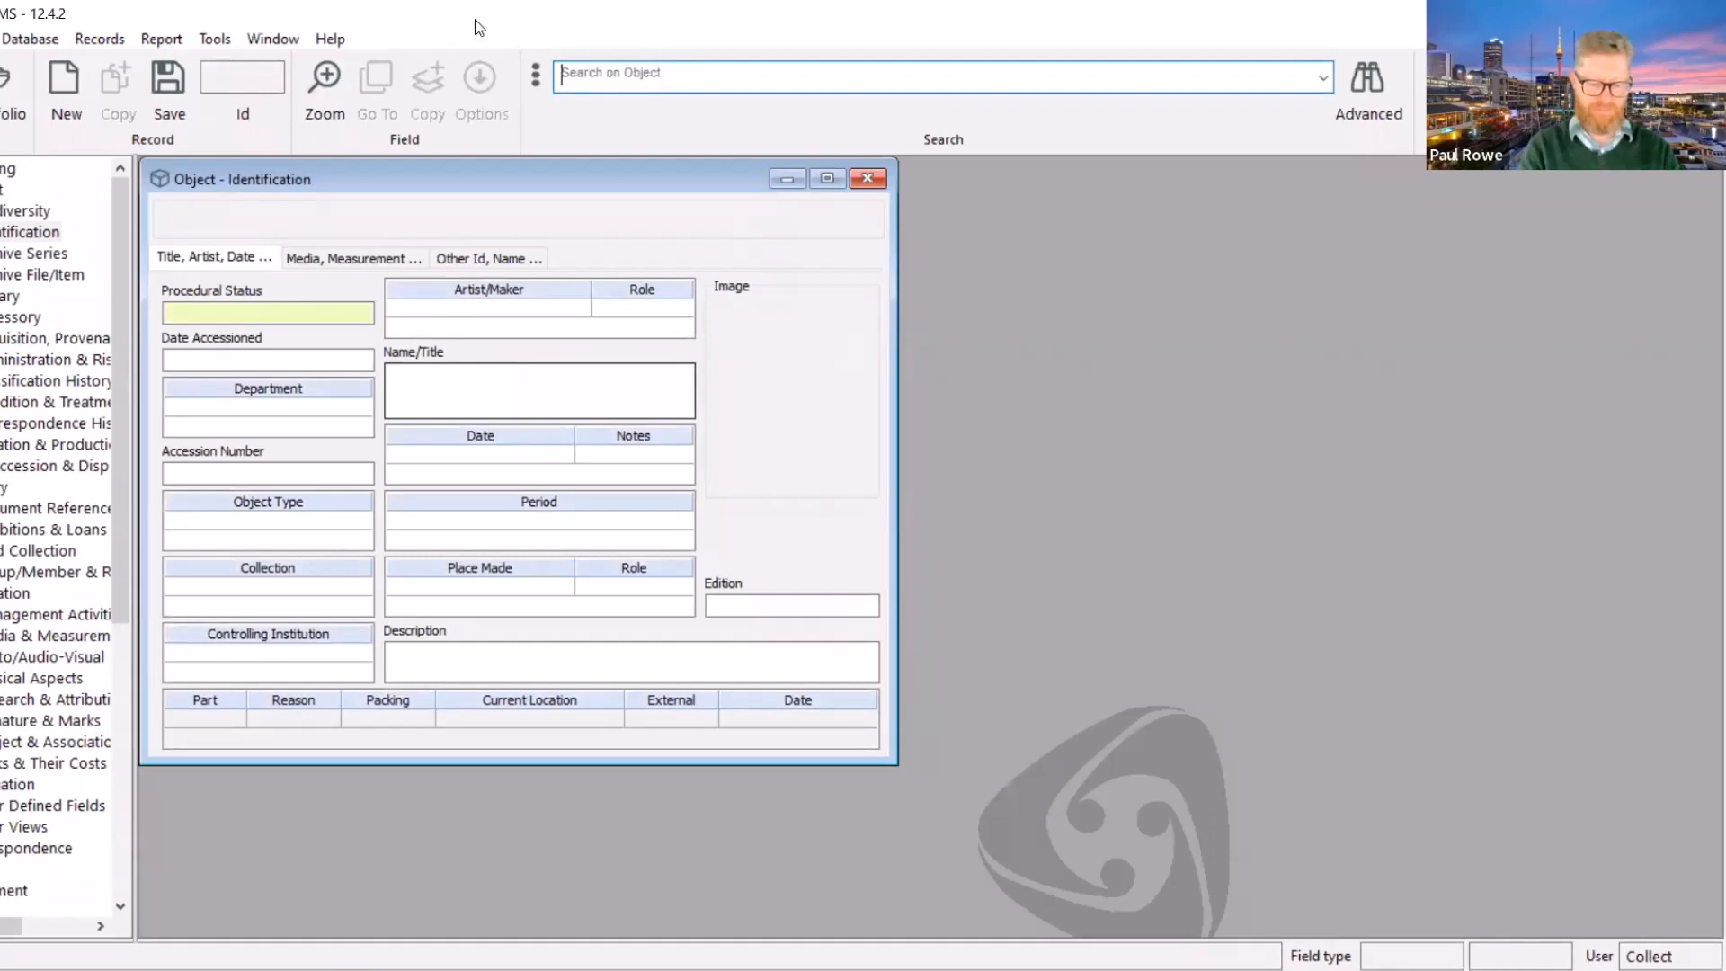
Retrieve the object record with ID 152 and open it in the List Manager
text(152)
key(Return)
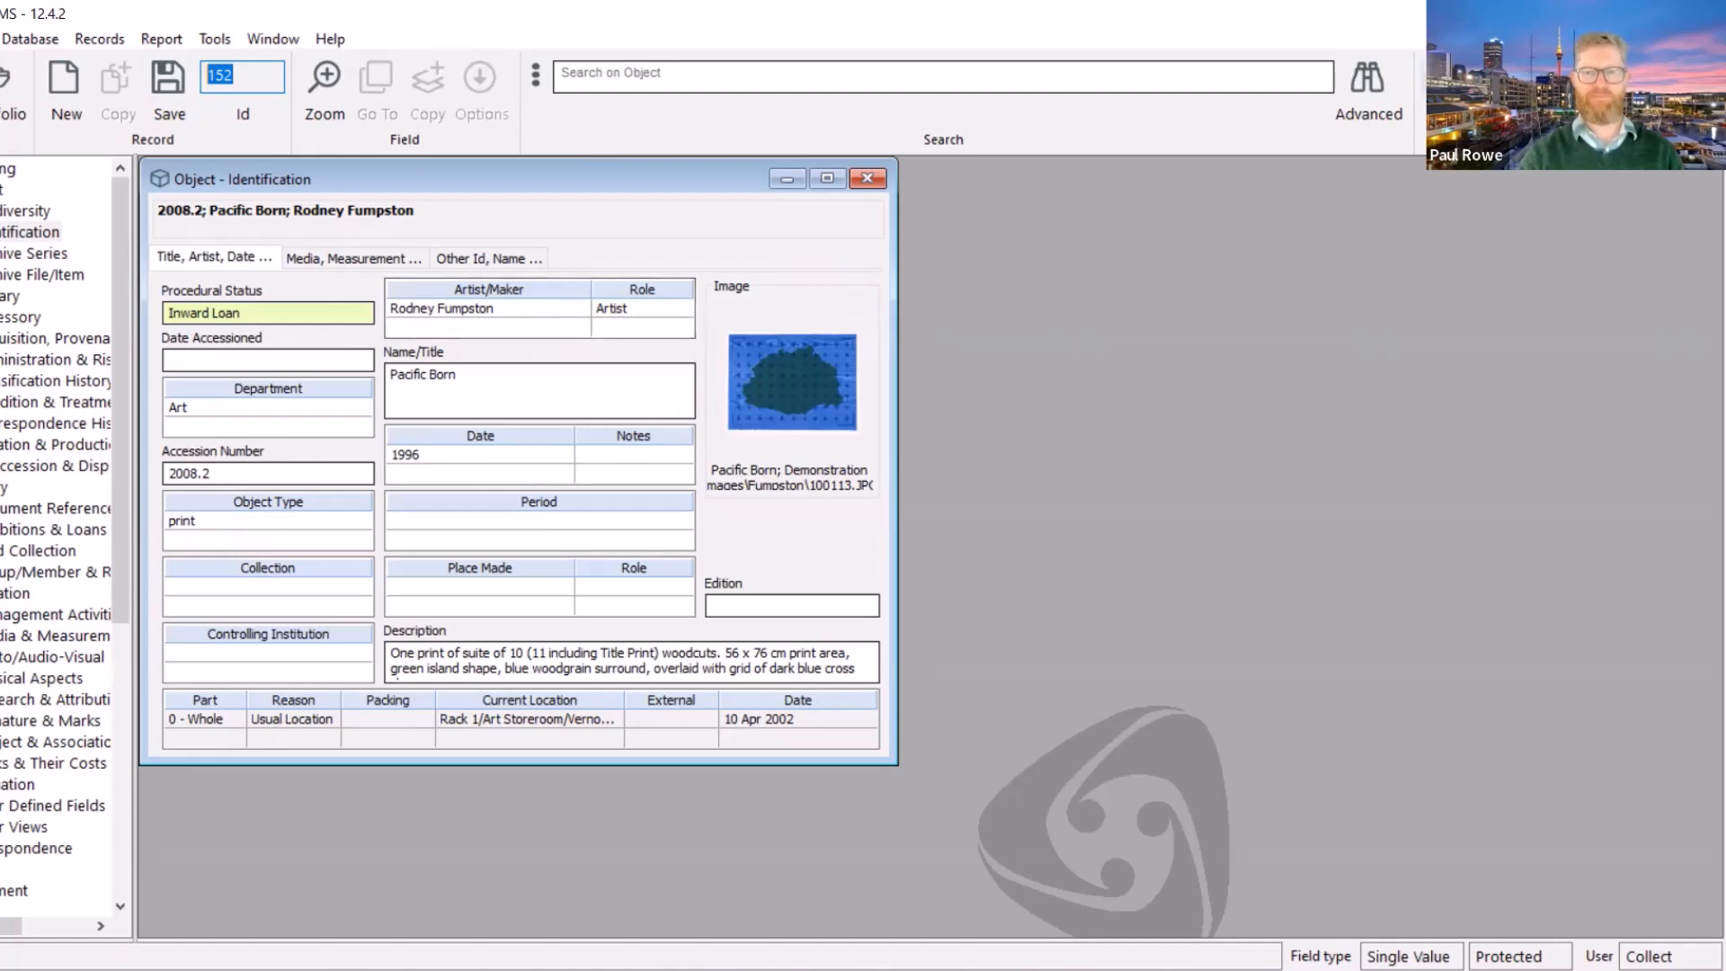
key(ctrl+l)
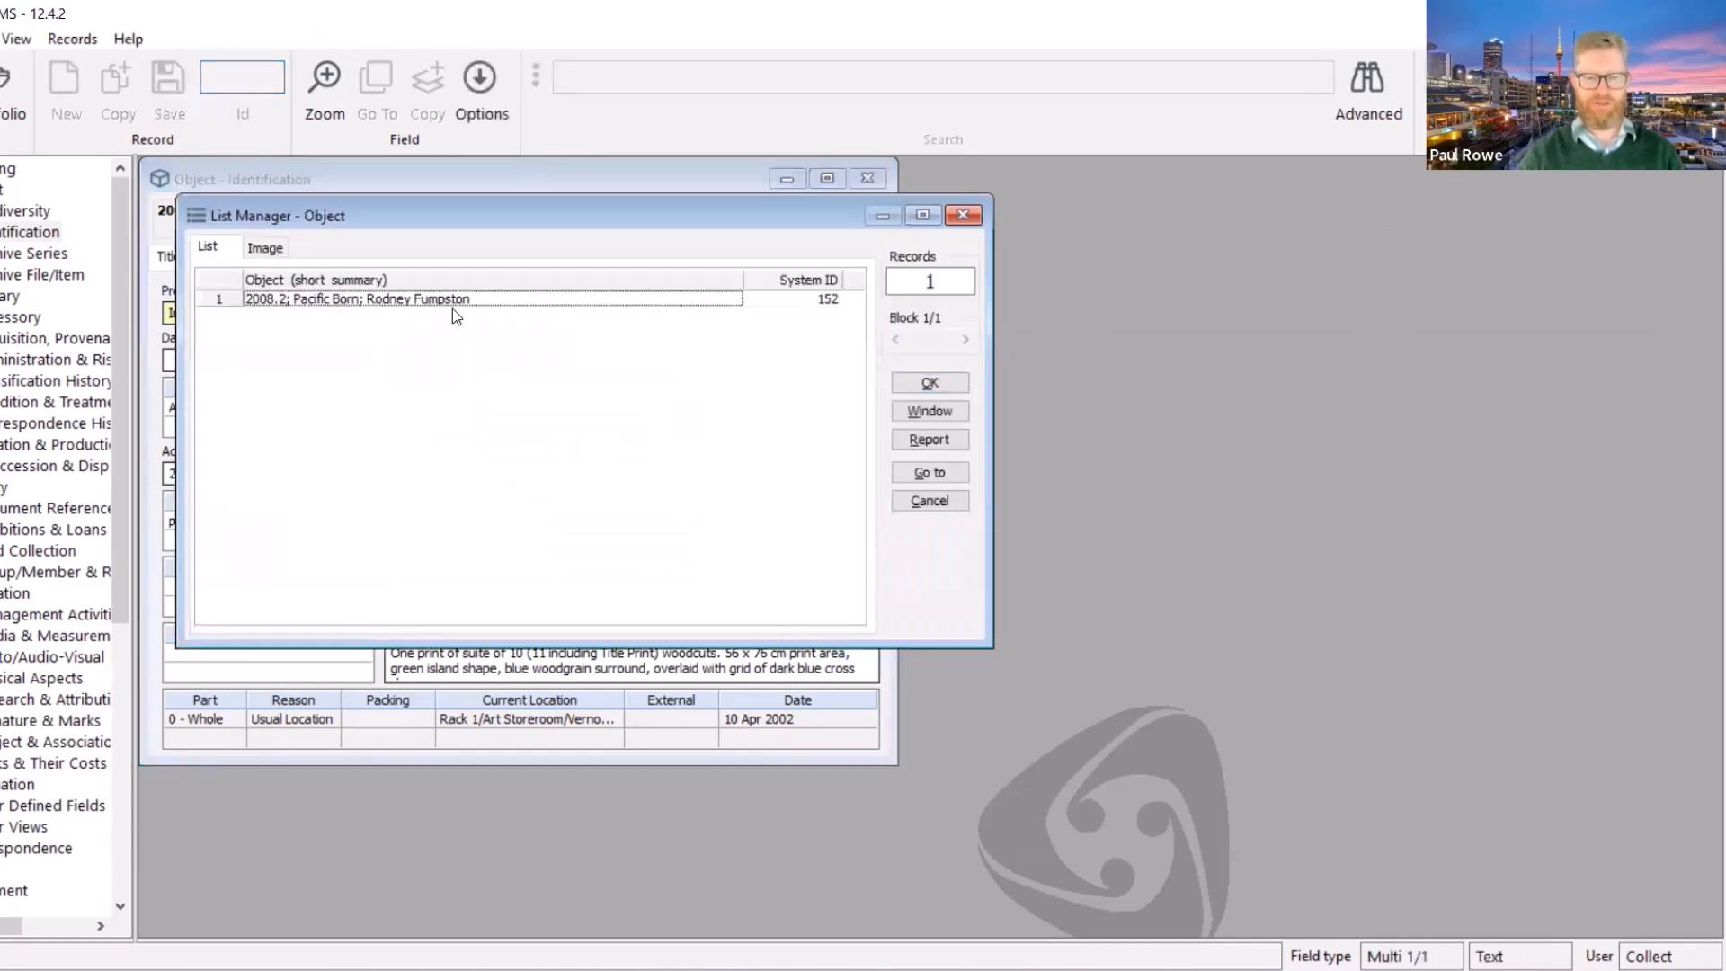
Add the objects with IDs 154, 158 and 159 below Pacific Born in the object list, and close the List Manager
click(451, 310)
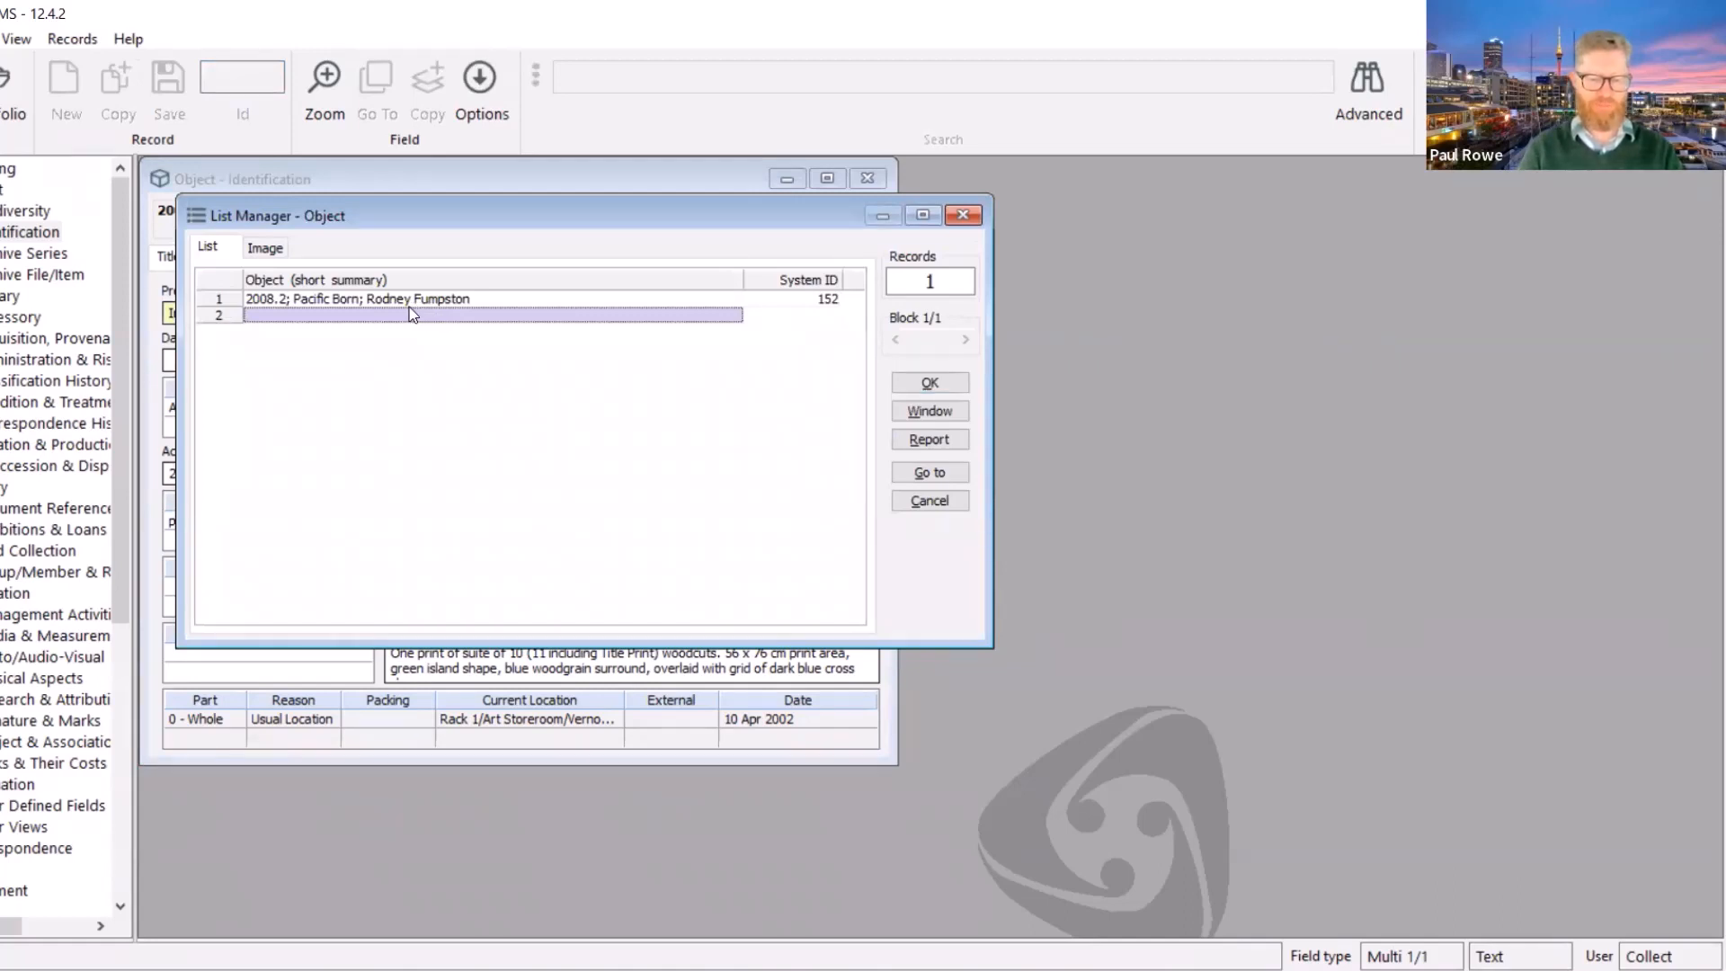
text(154)
key(Tab)
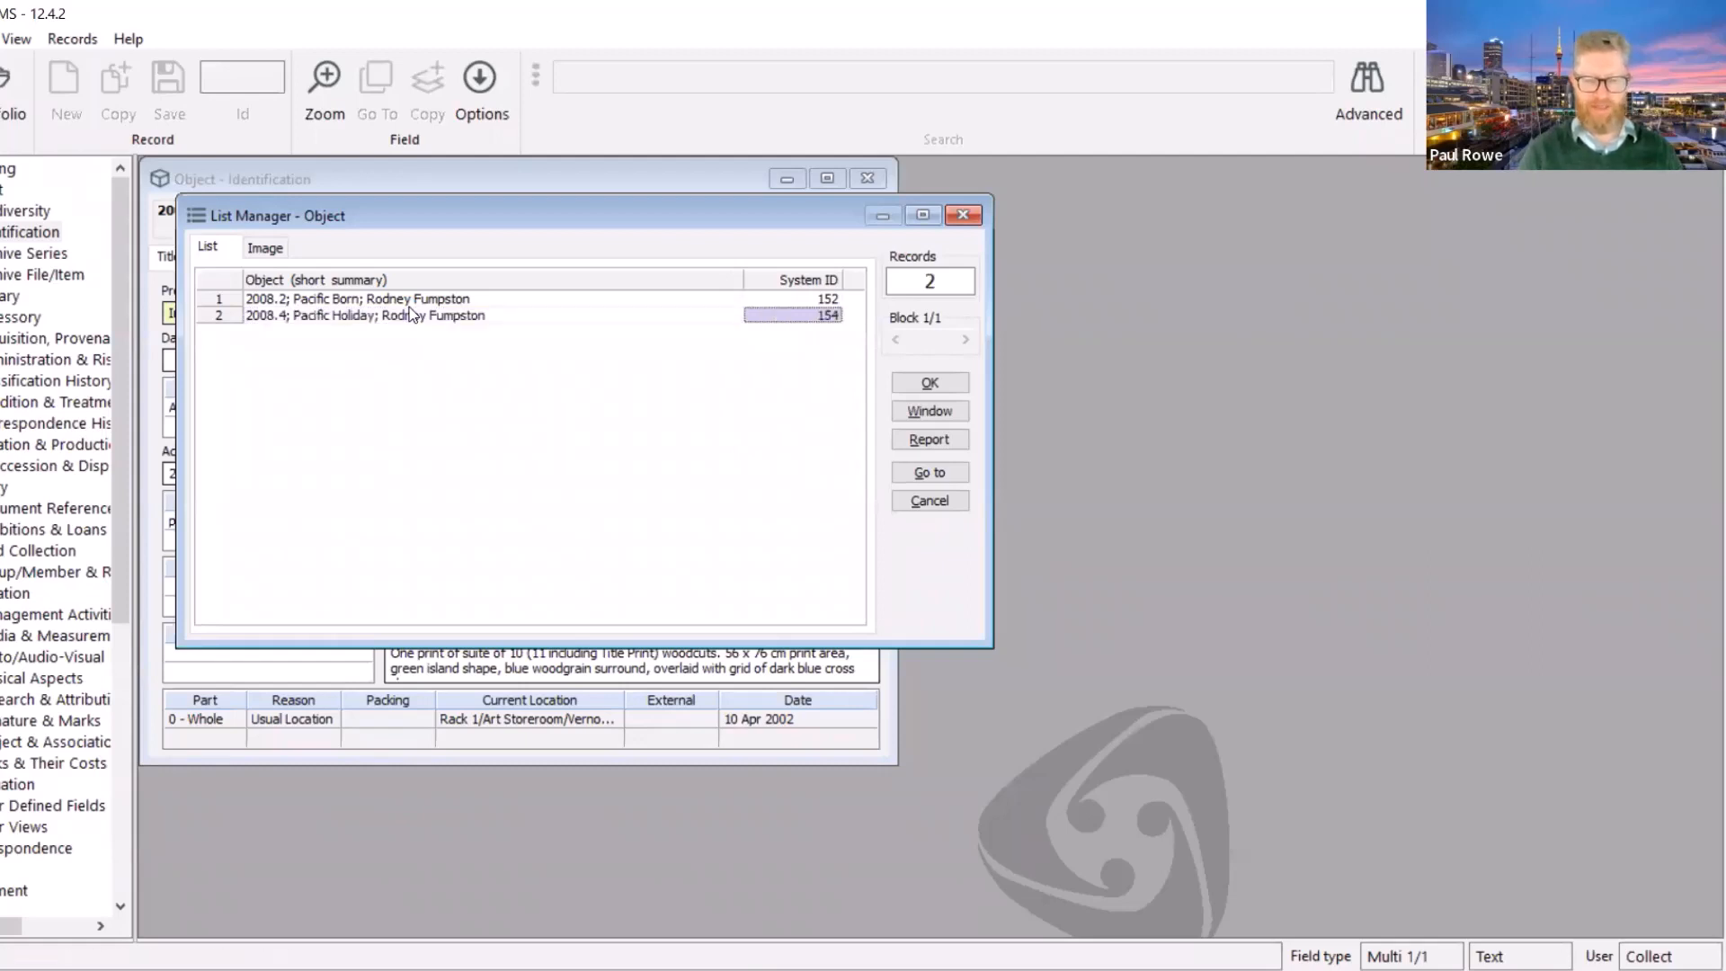
key(Down)
text(158)
key(Tab)
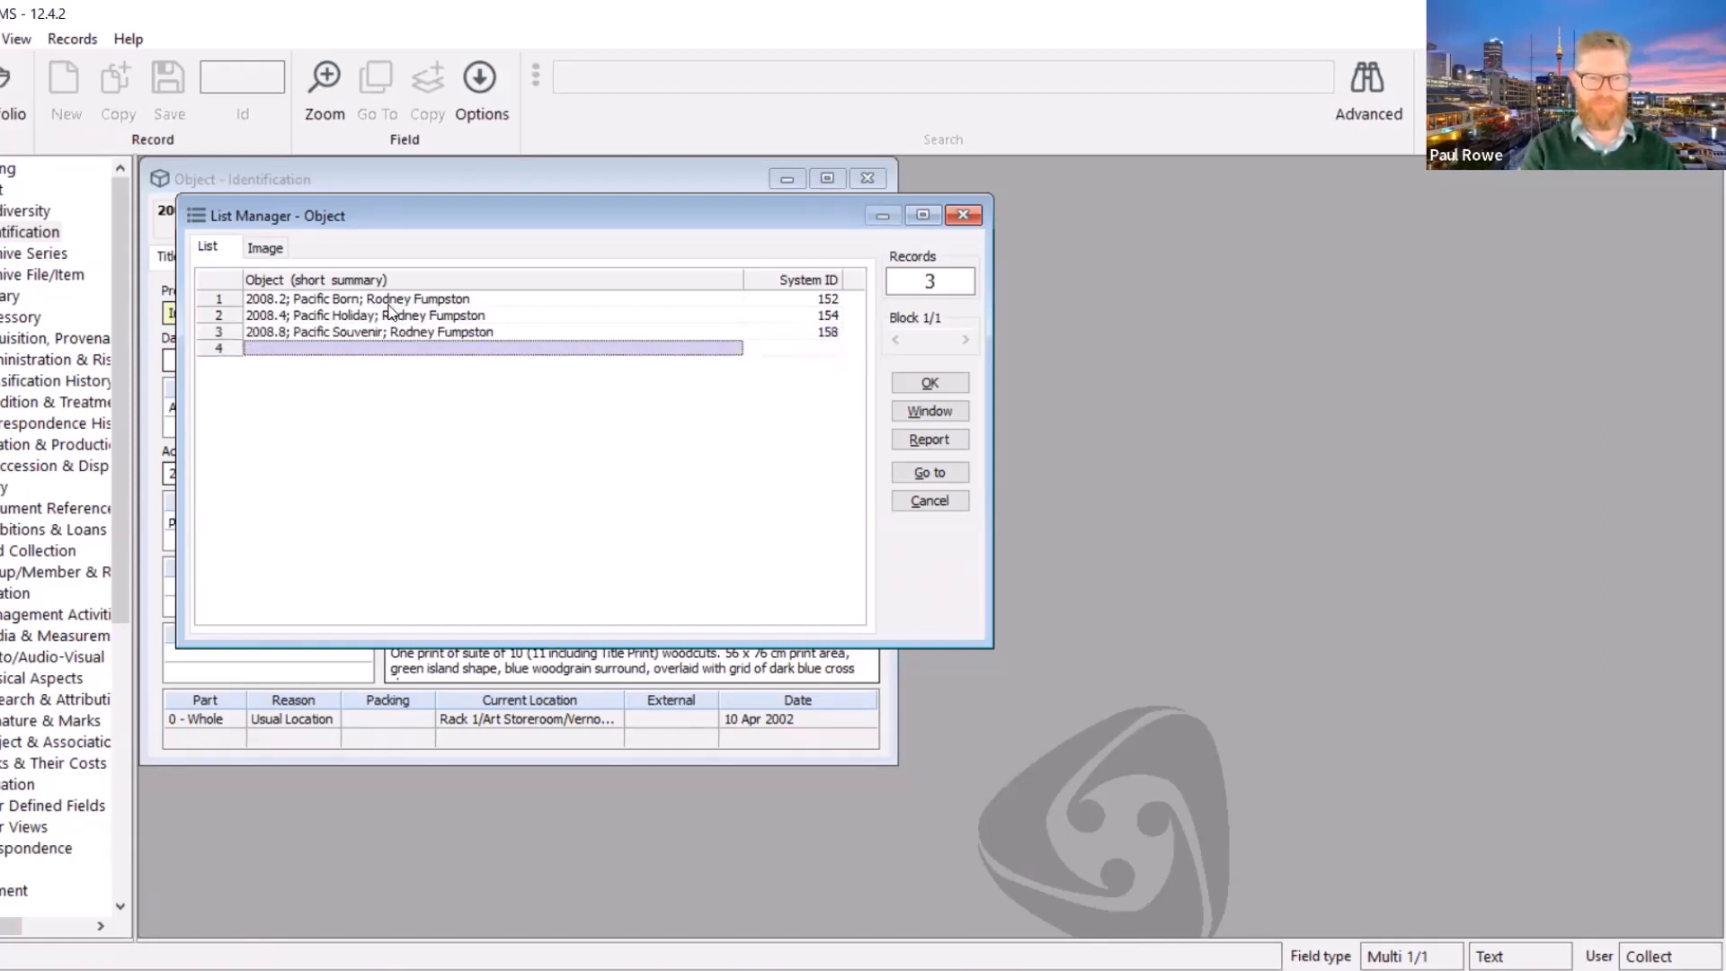
text(159)
key(Tab)
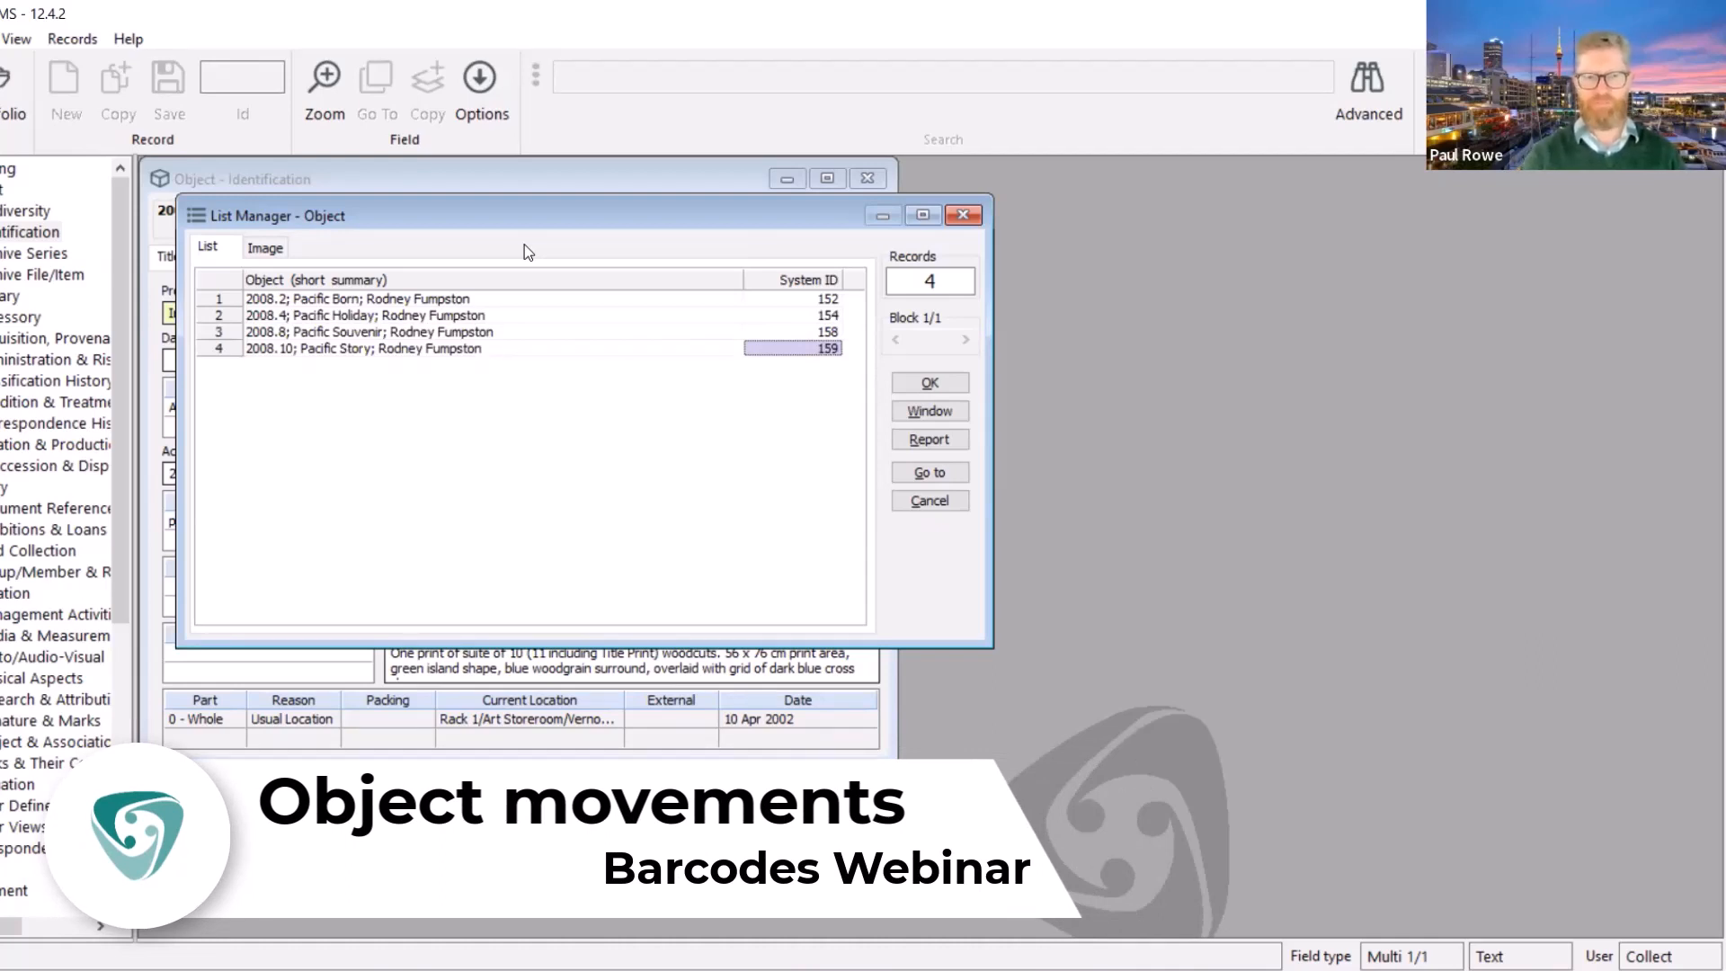
click(971, 215)
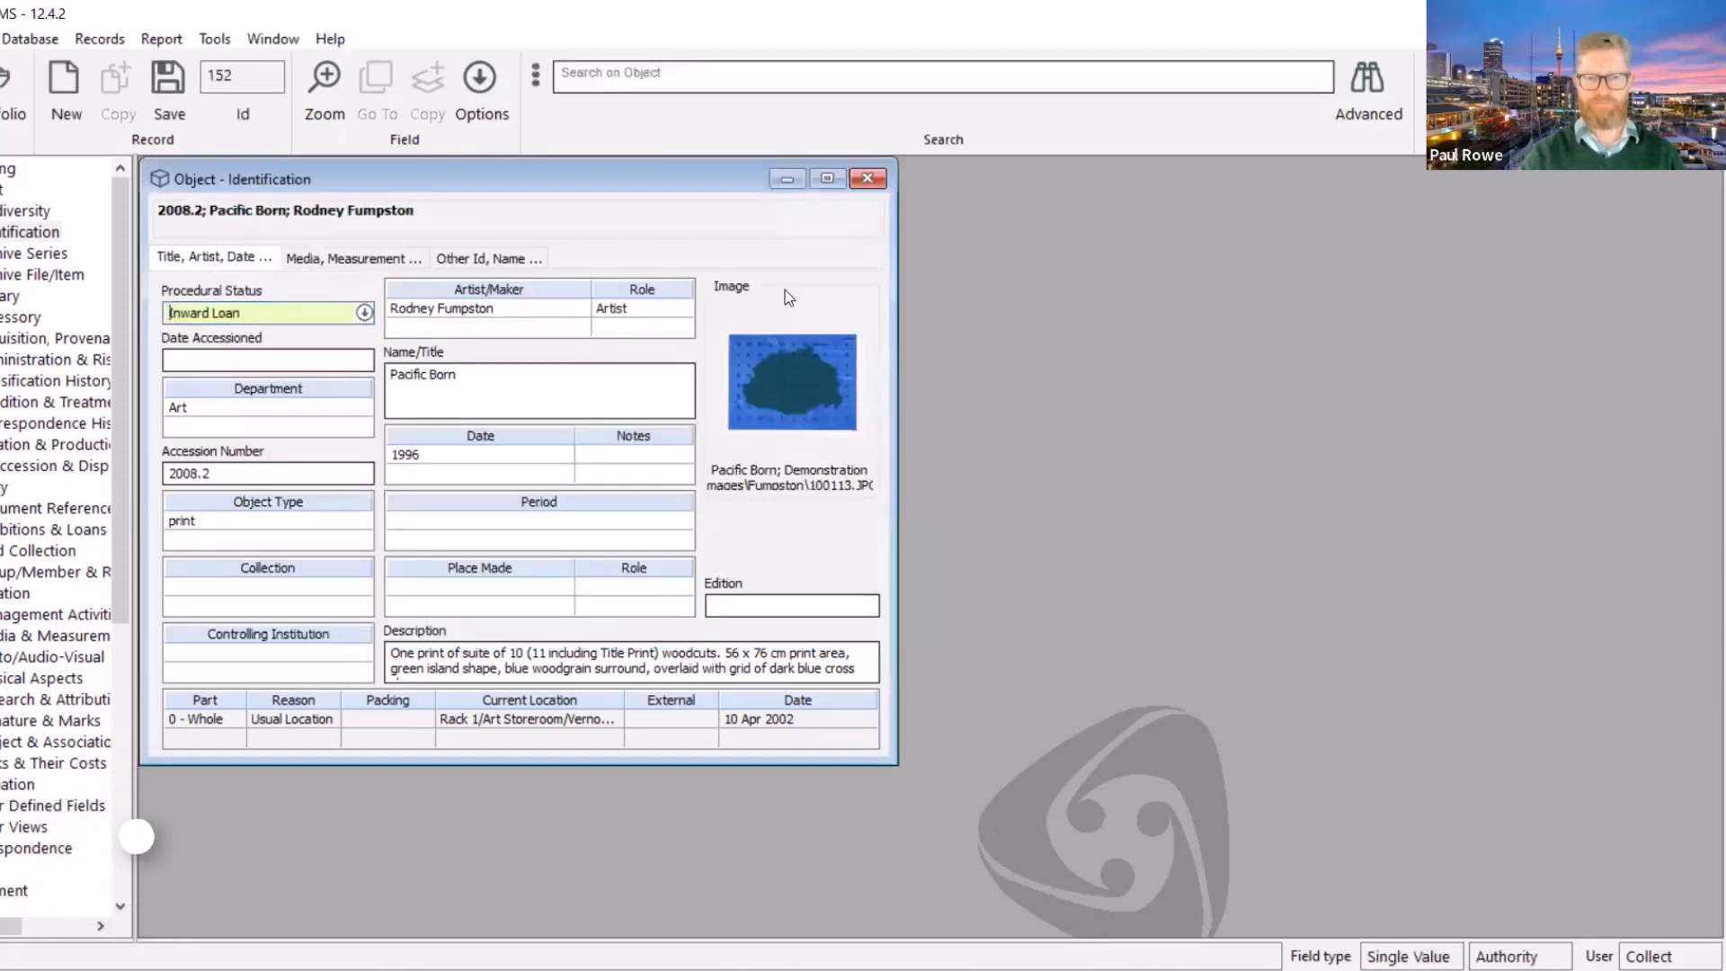
Open Bulk Move and enter Pacific Rim (2008.7), Pacific Story (2008.10) and Pacific Born (2008.2) as the objects to move
click(211, 38)
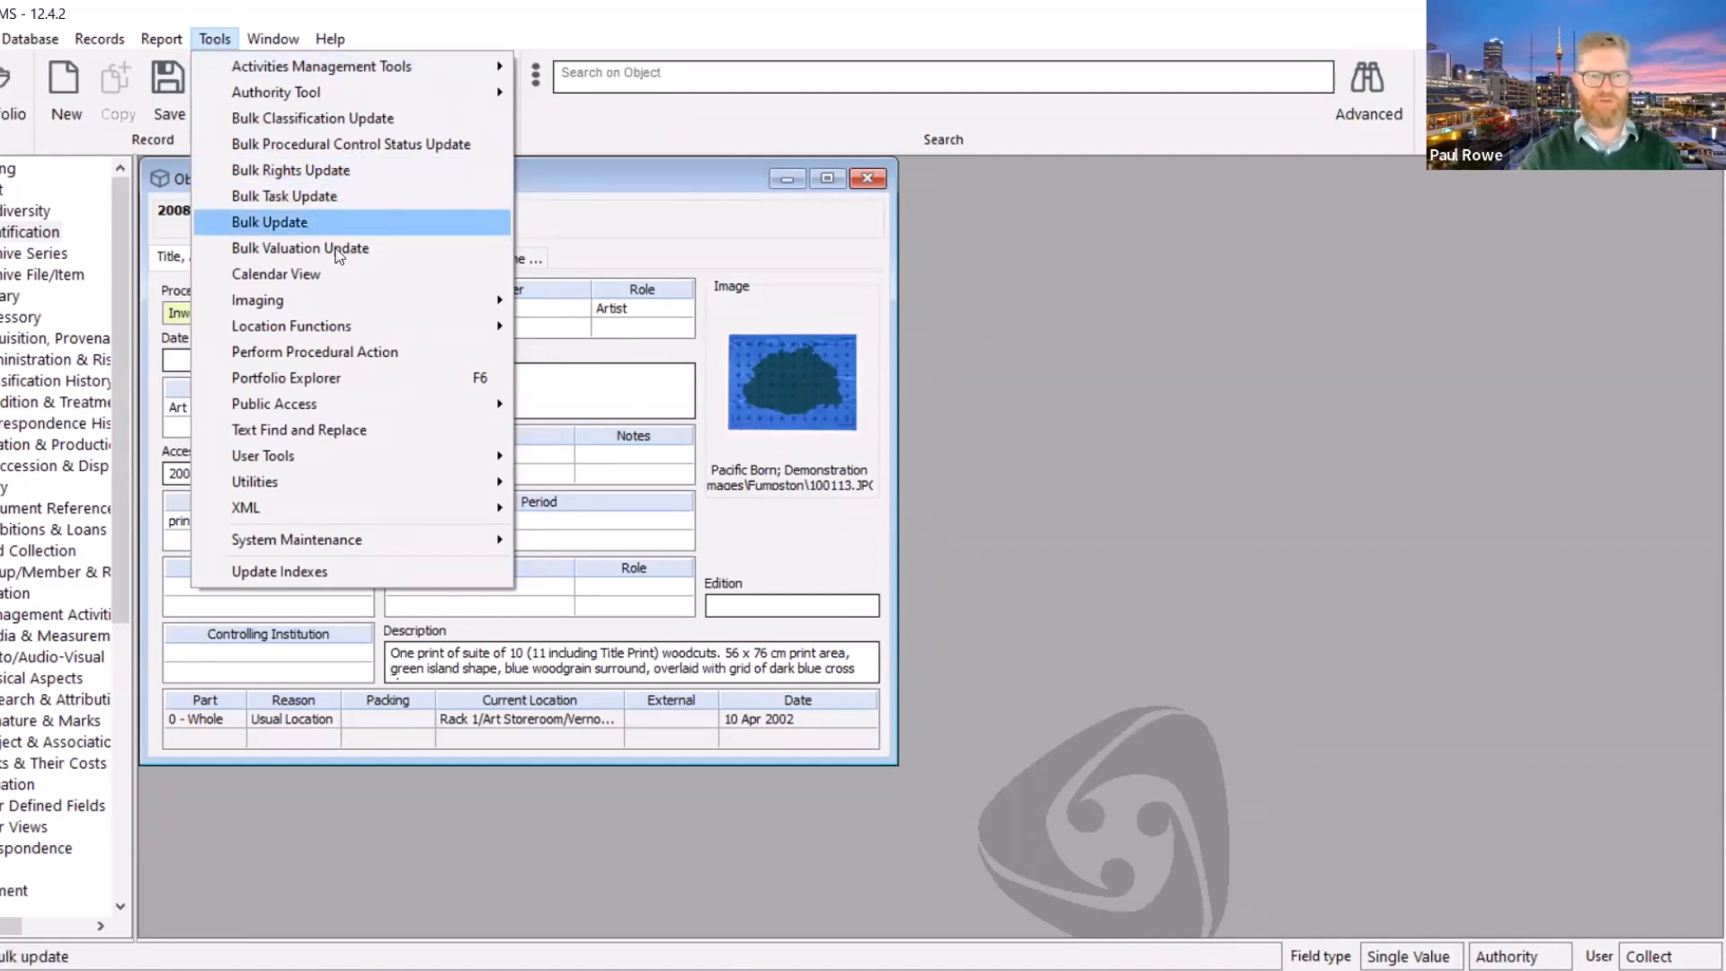
mouse_move(374, 330)
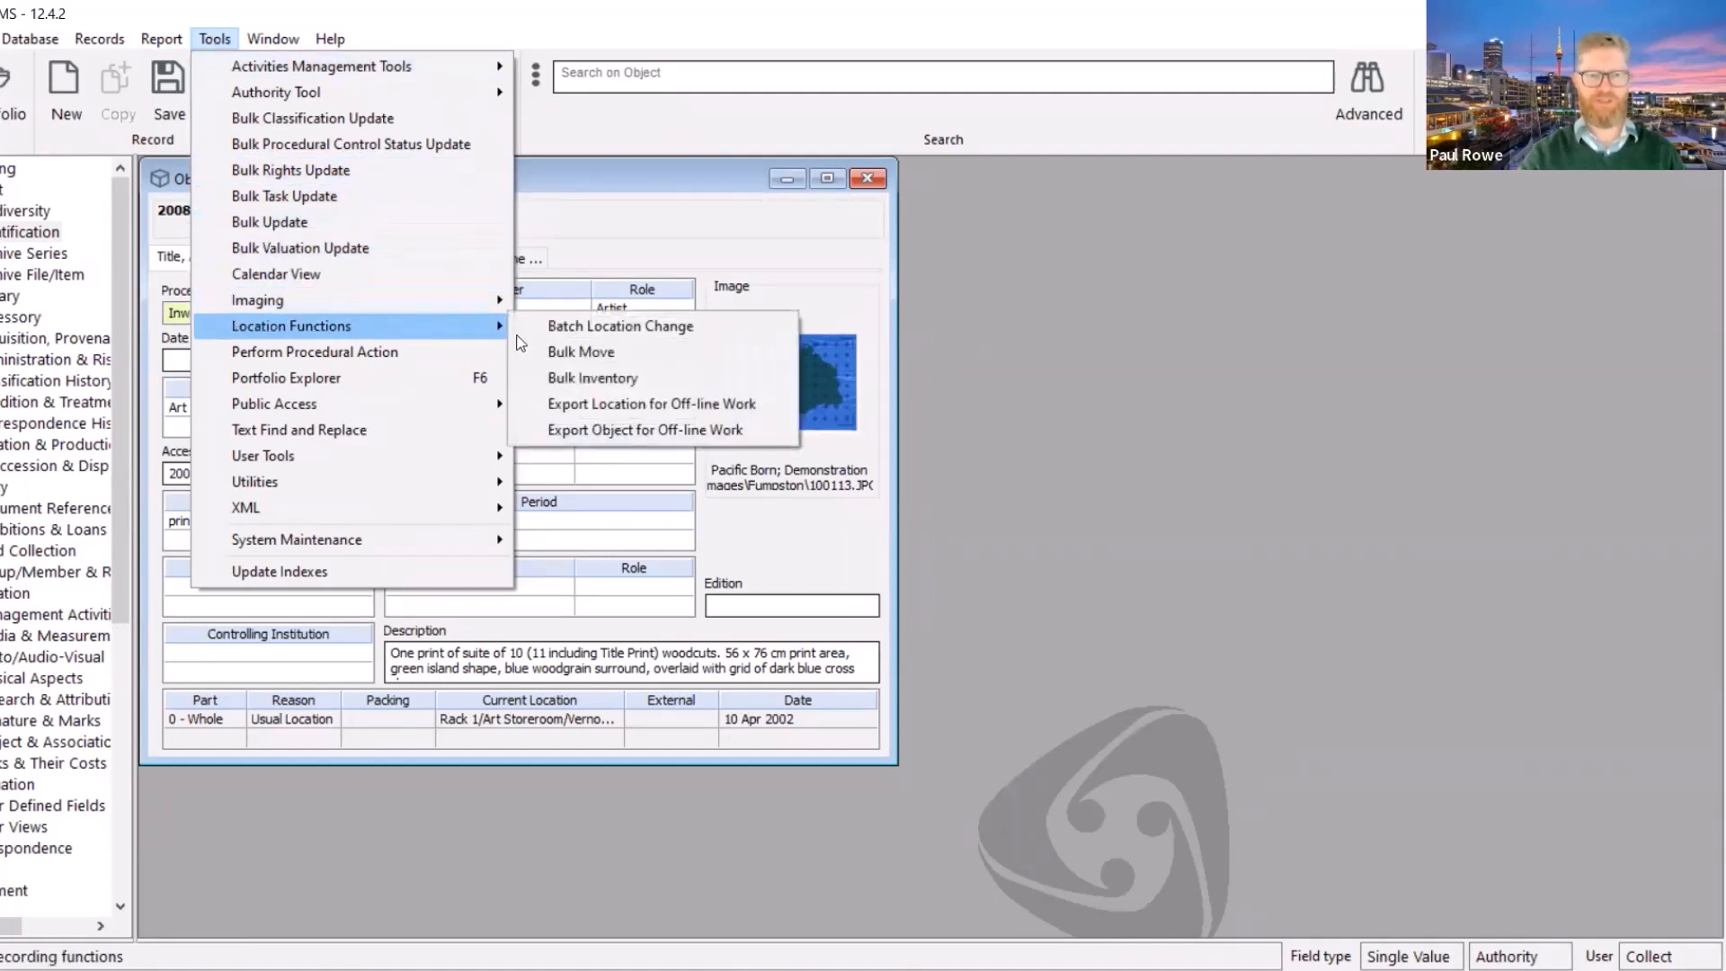
click(618, 354)
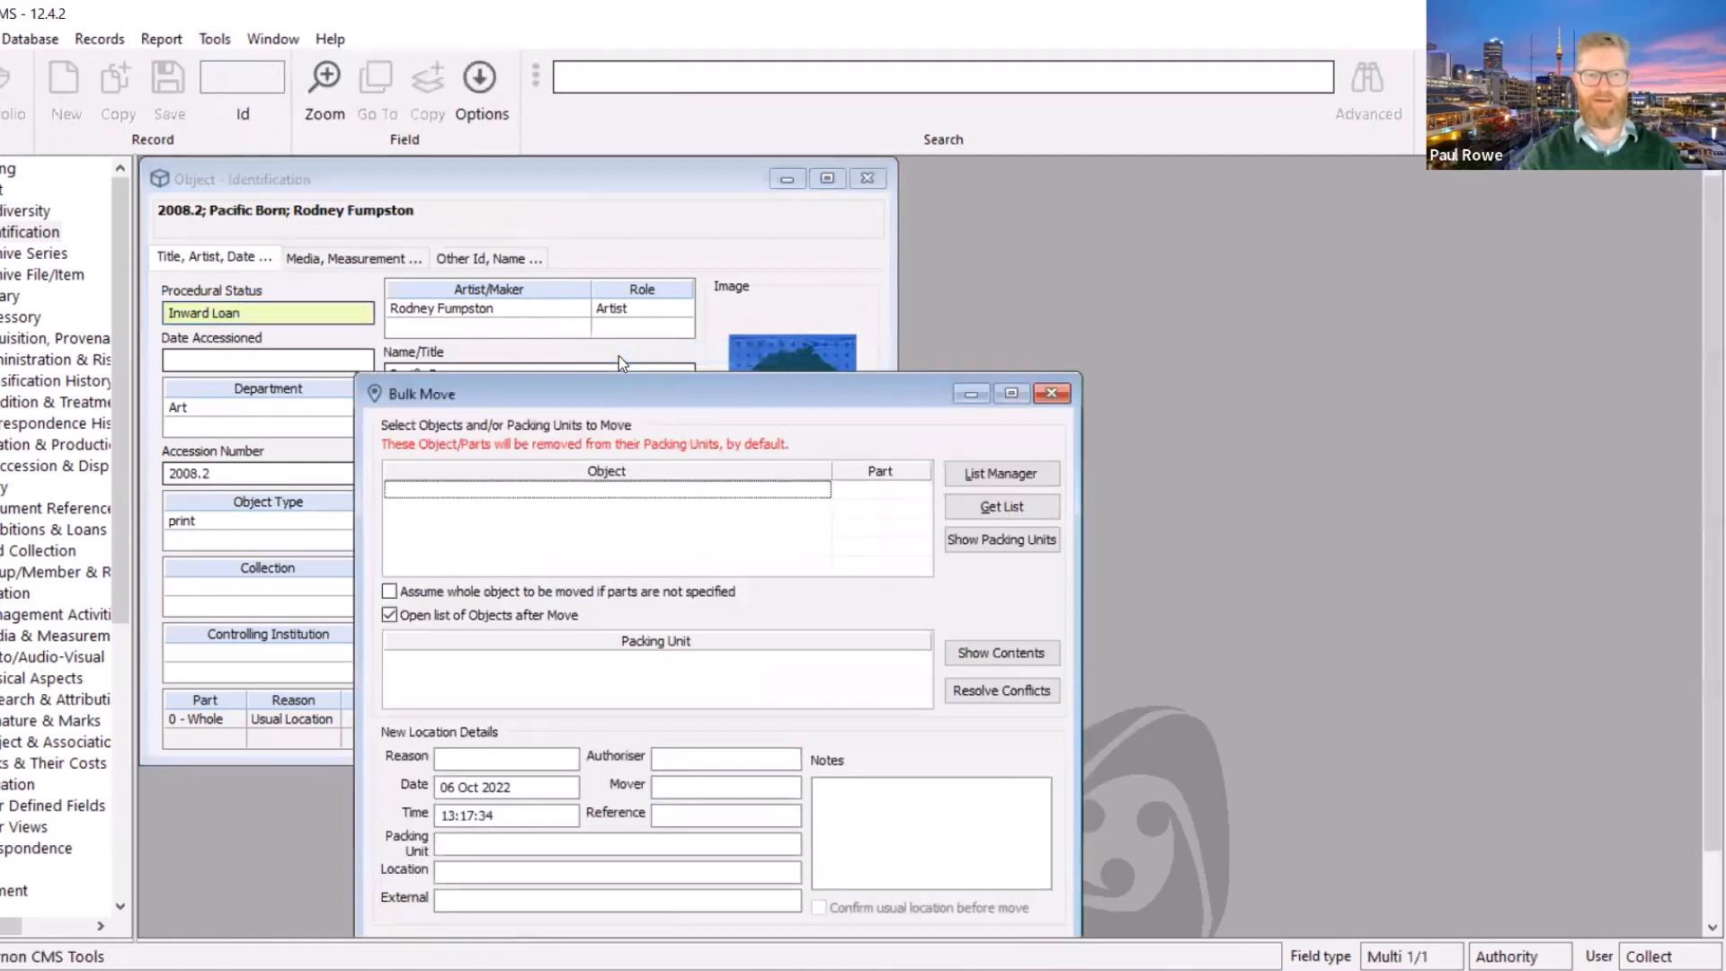
drag(635, 398, 625, 231)
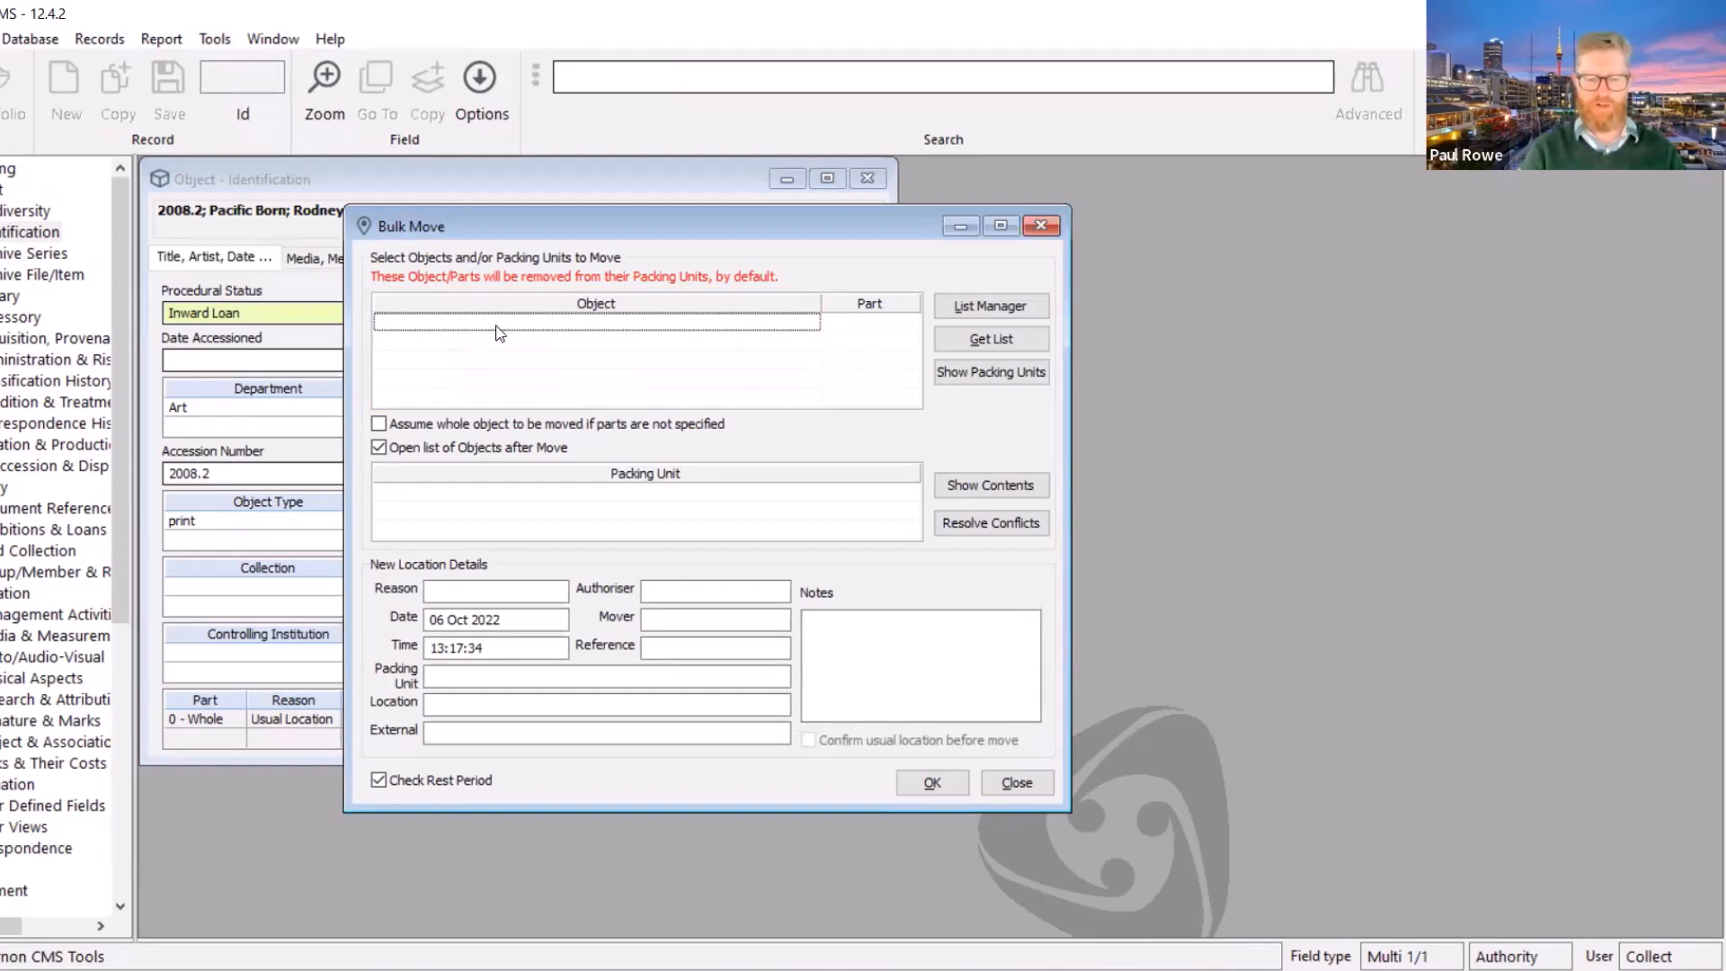
text(2008.7)
key(Return)
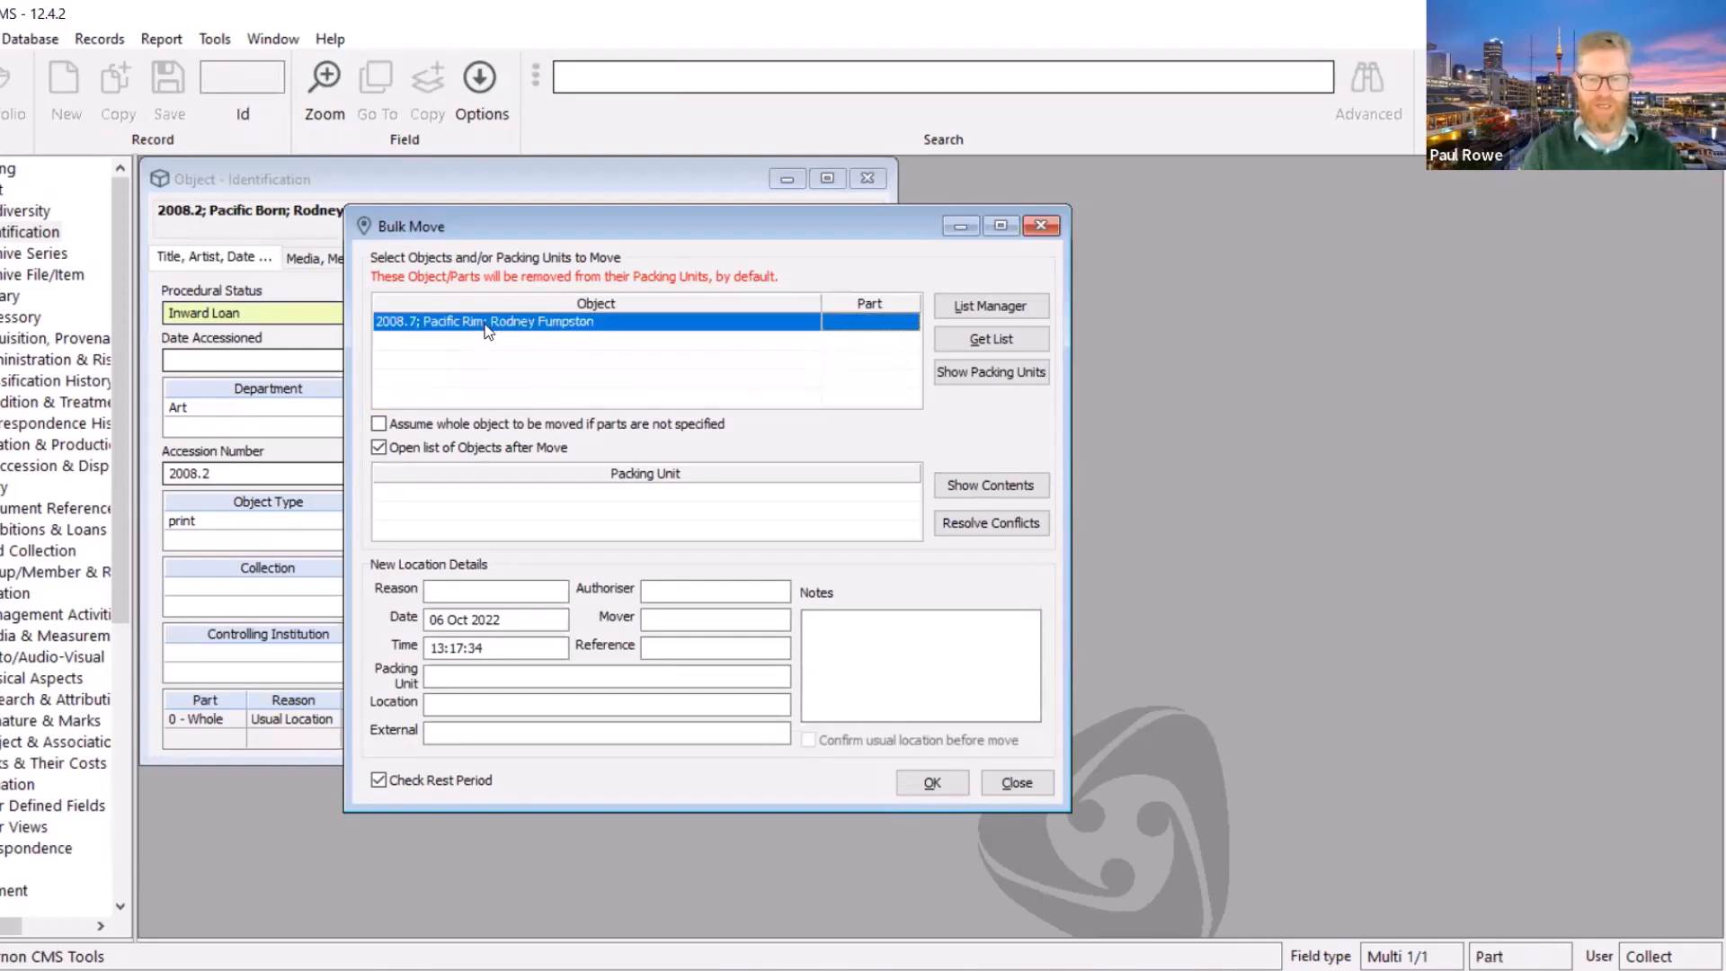
key(Return)
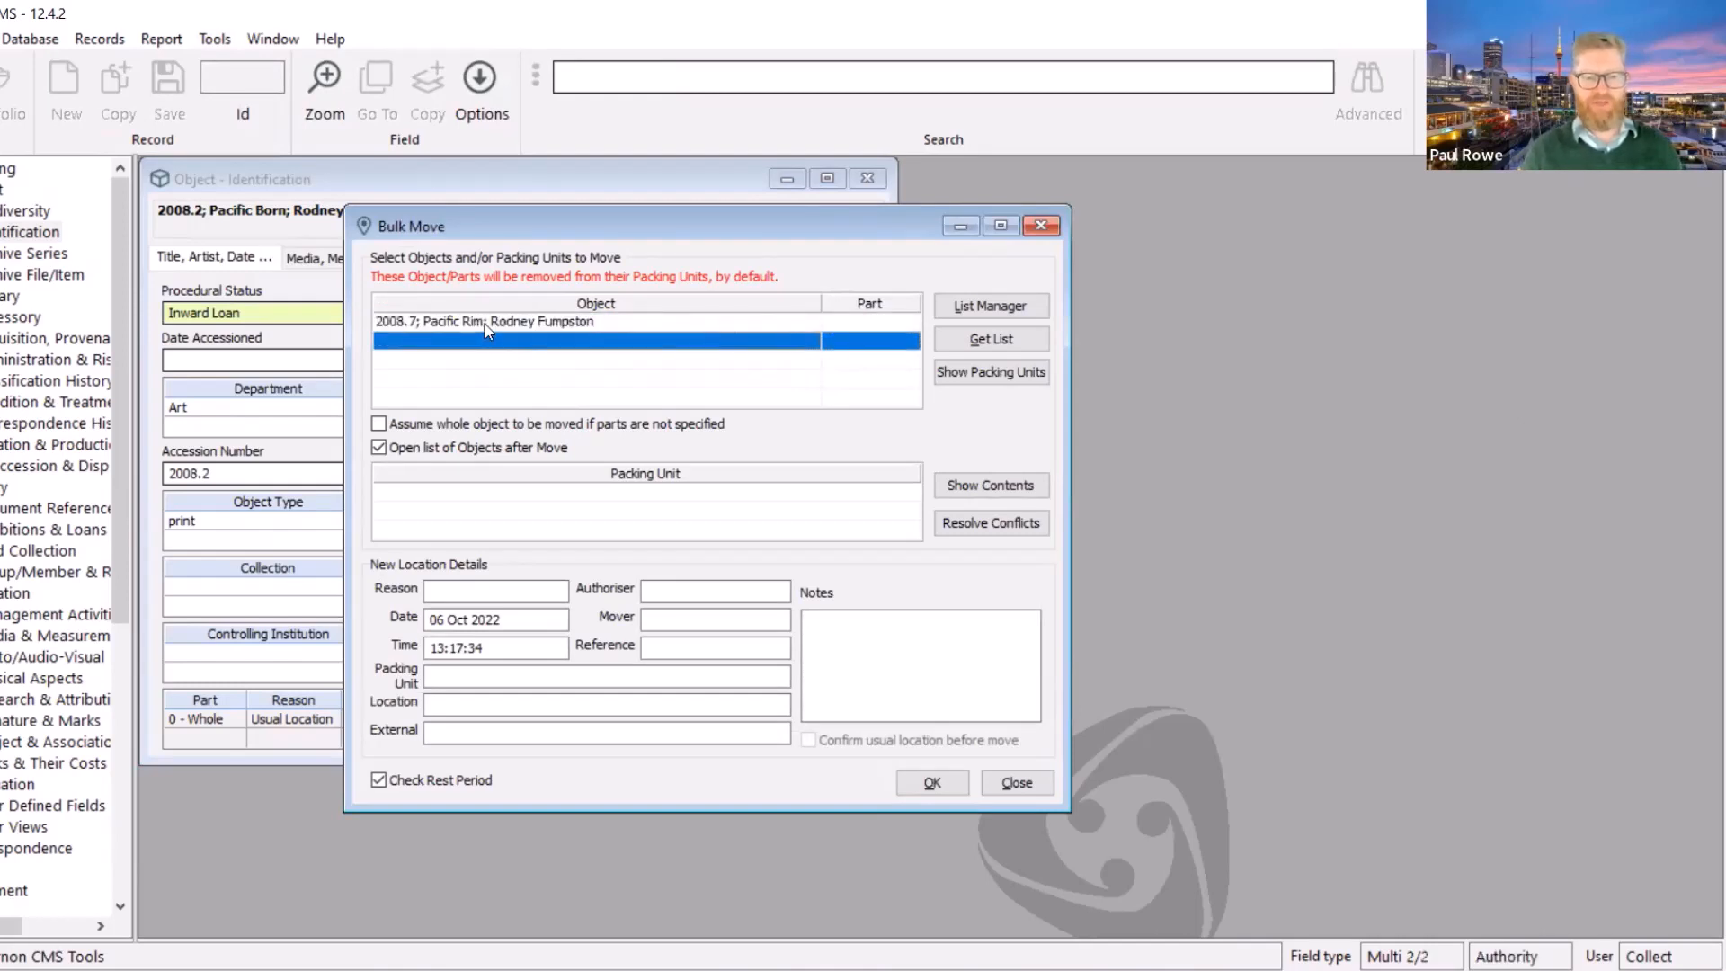
text(2008.10)
key(Return)
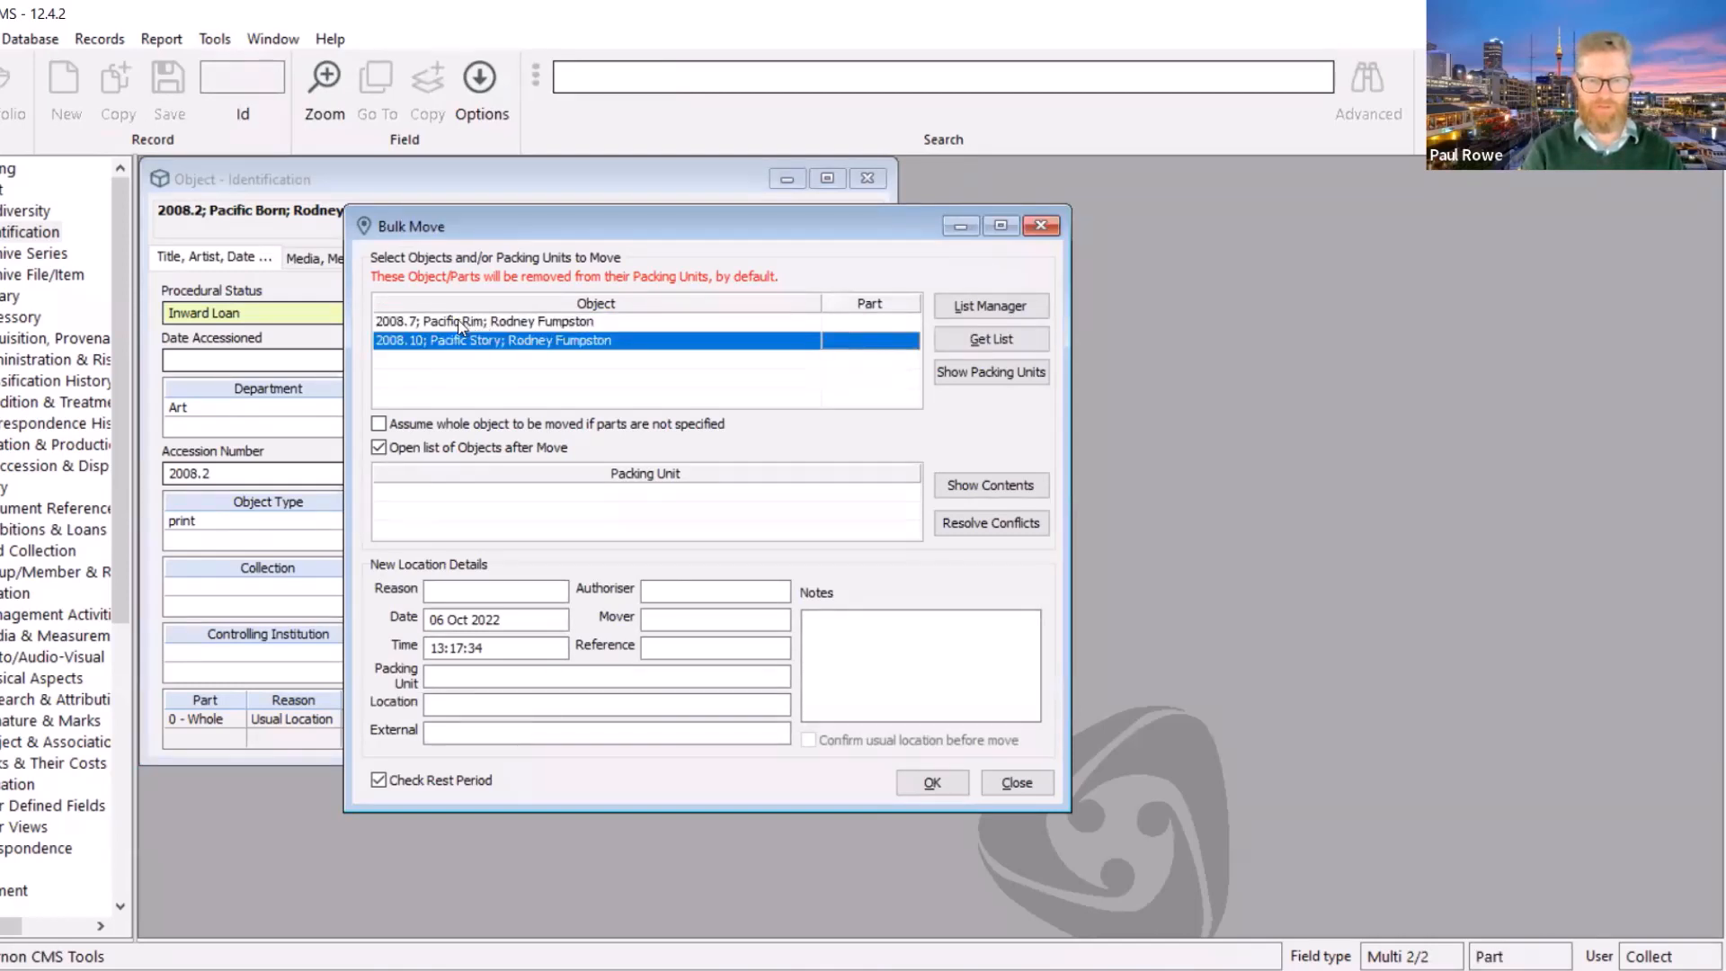
key(Return)
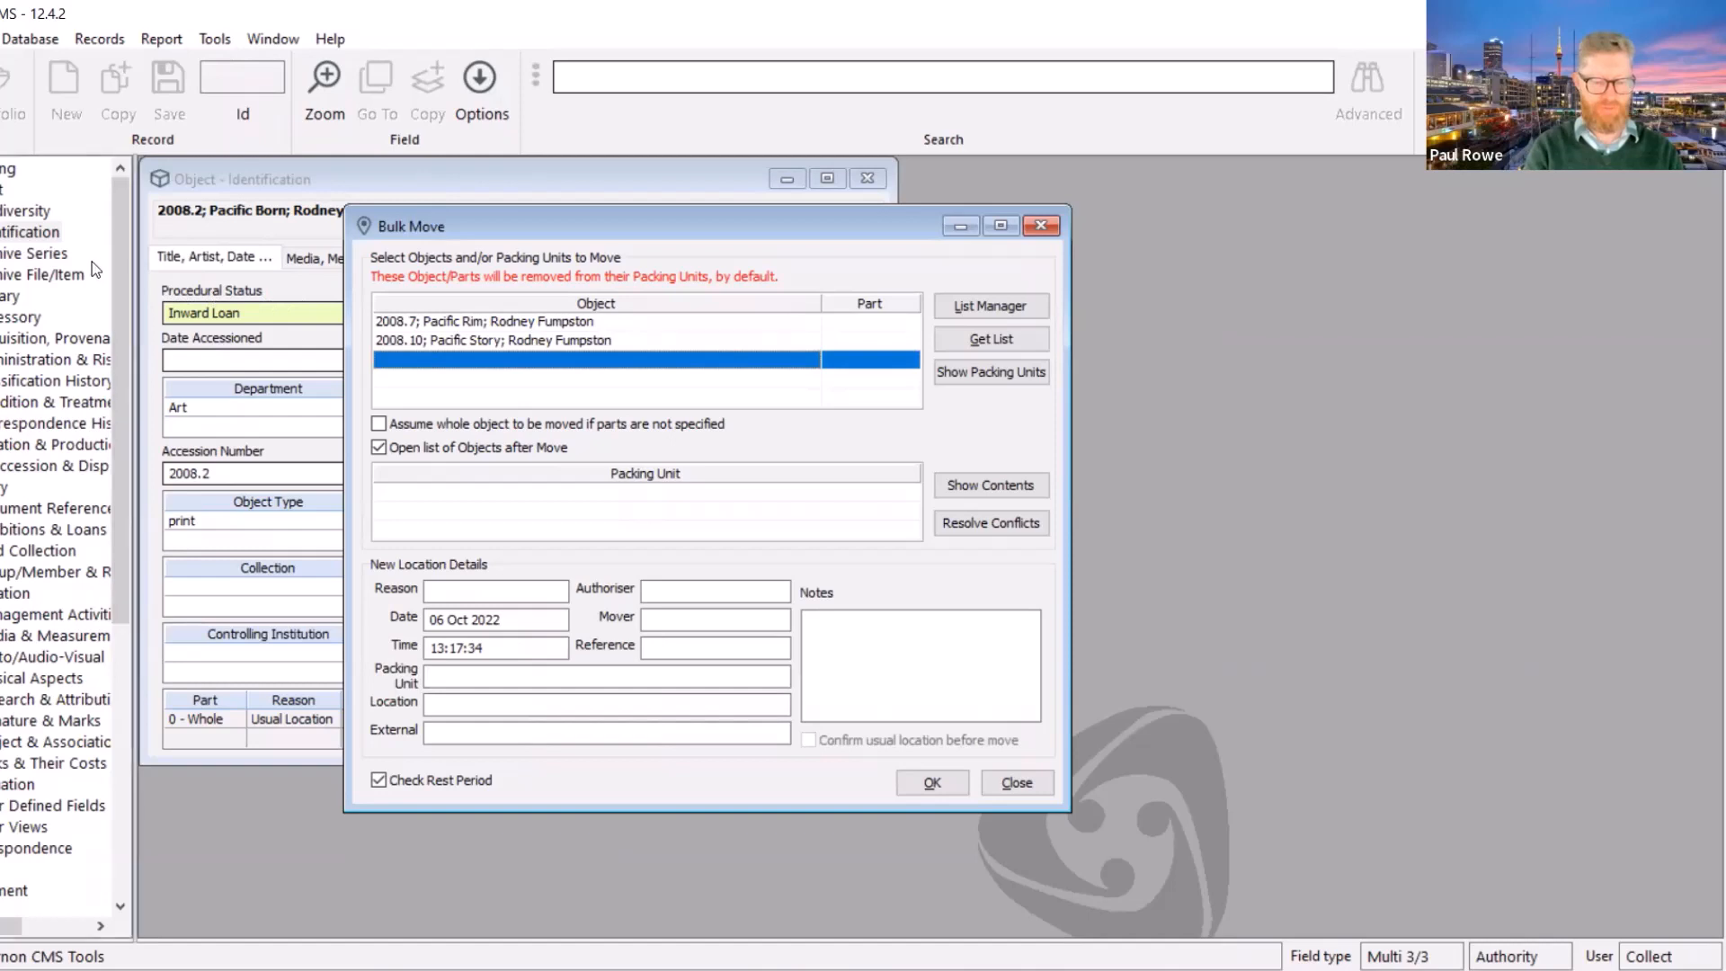
text(2008.2)
key(Return)
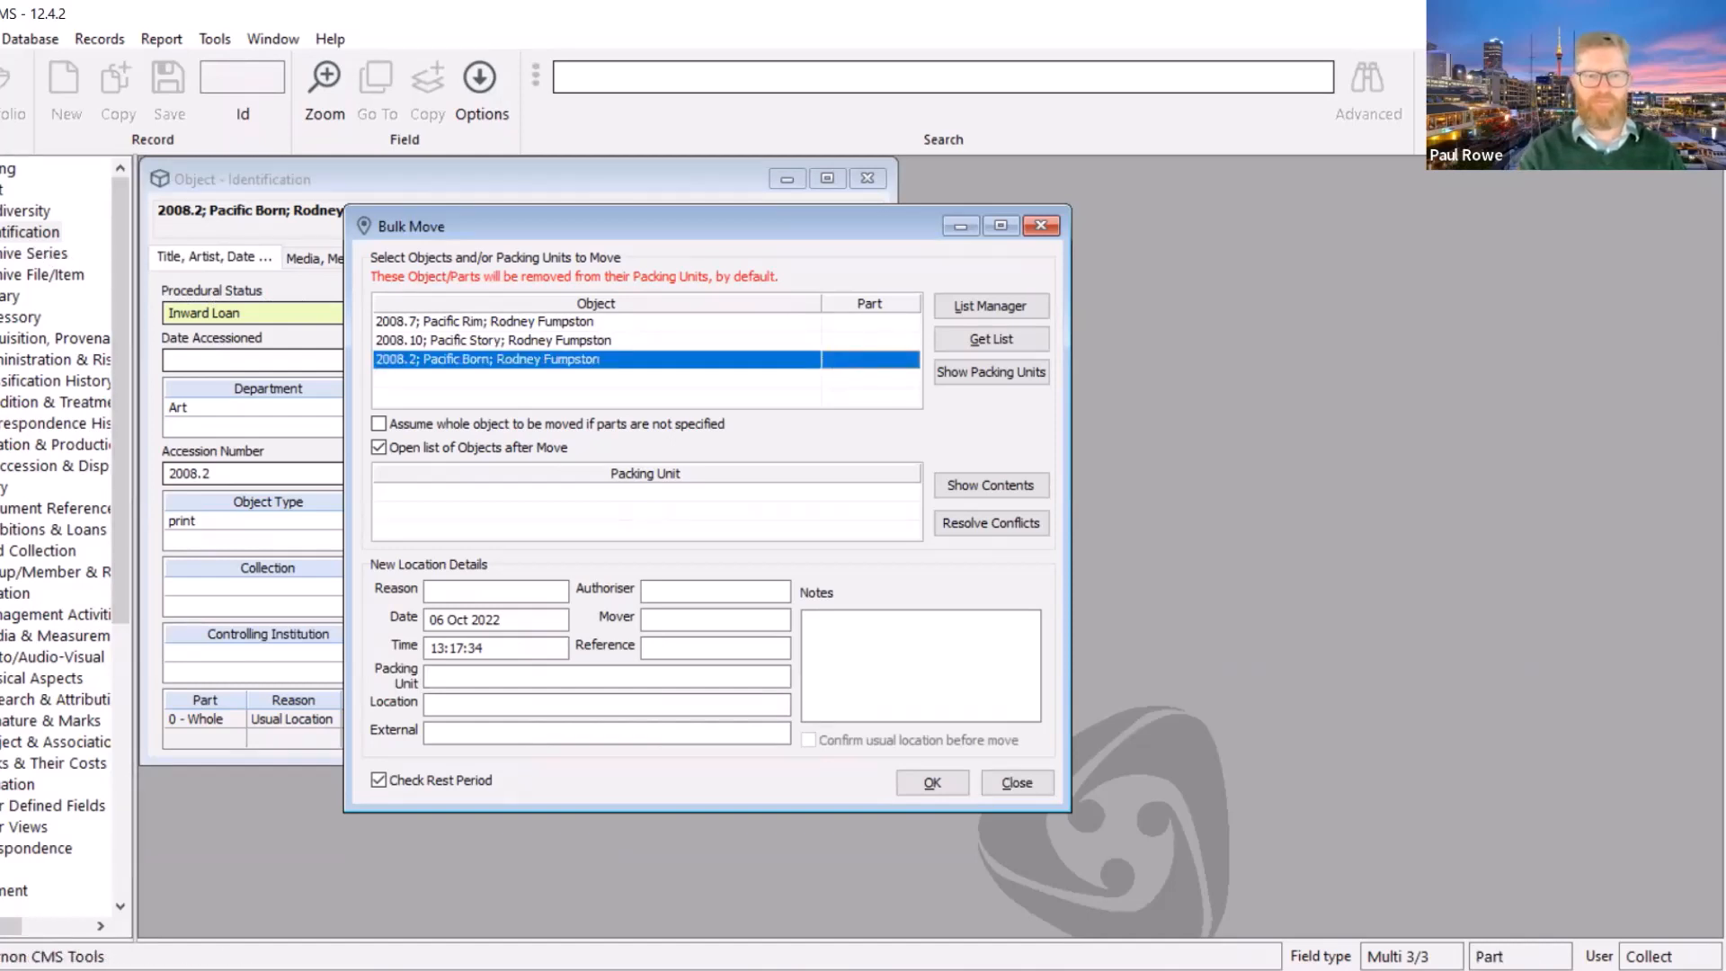
Set the bulk move's reason to Temporary Exhibit and its new location to Gallery 1/Vernon Systems Museum
click(495, 589)
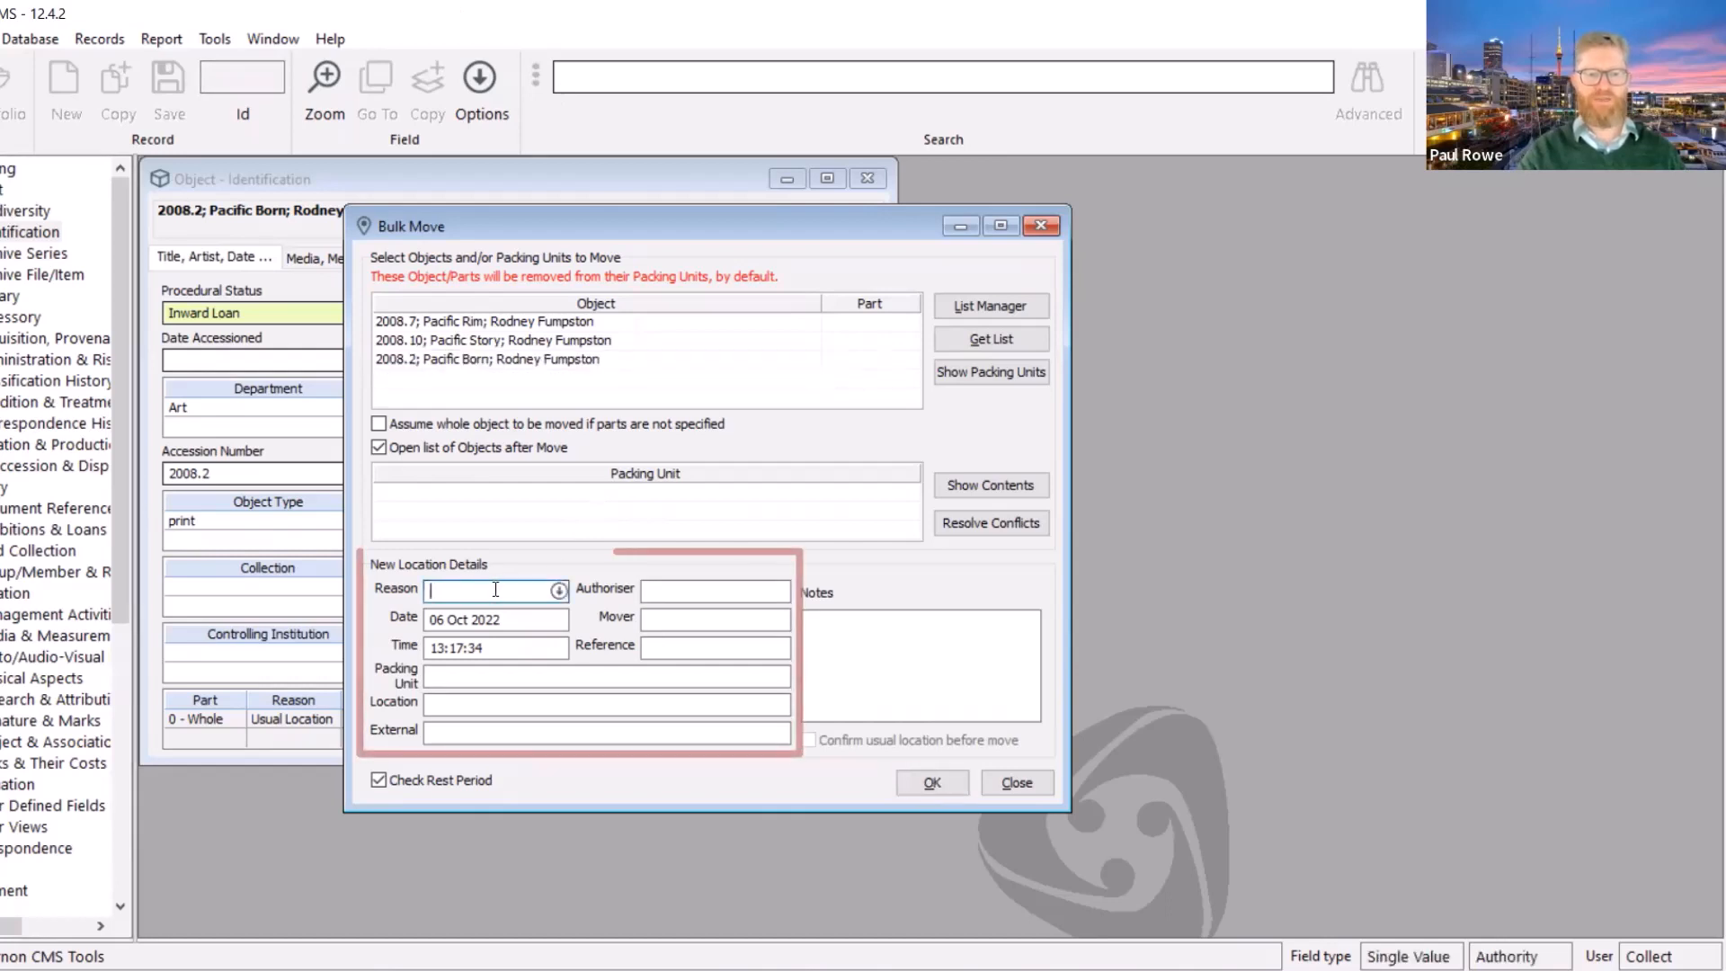
click(558, 589)
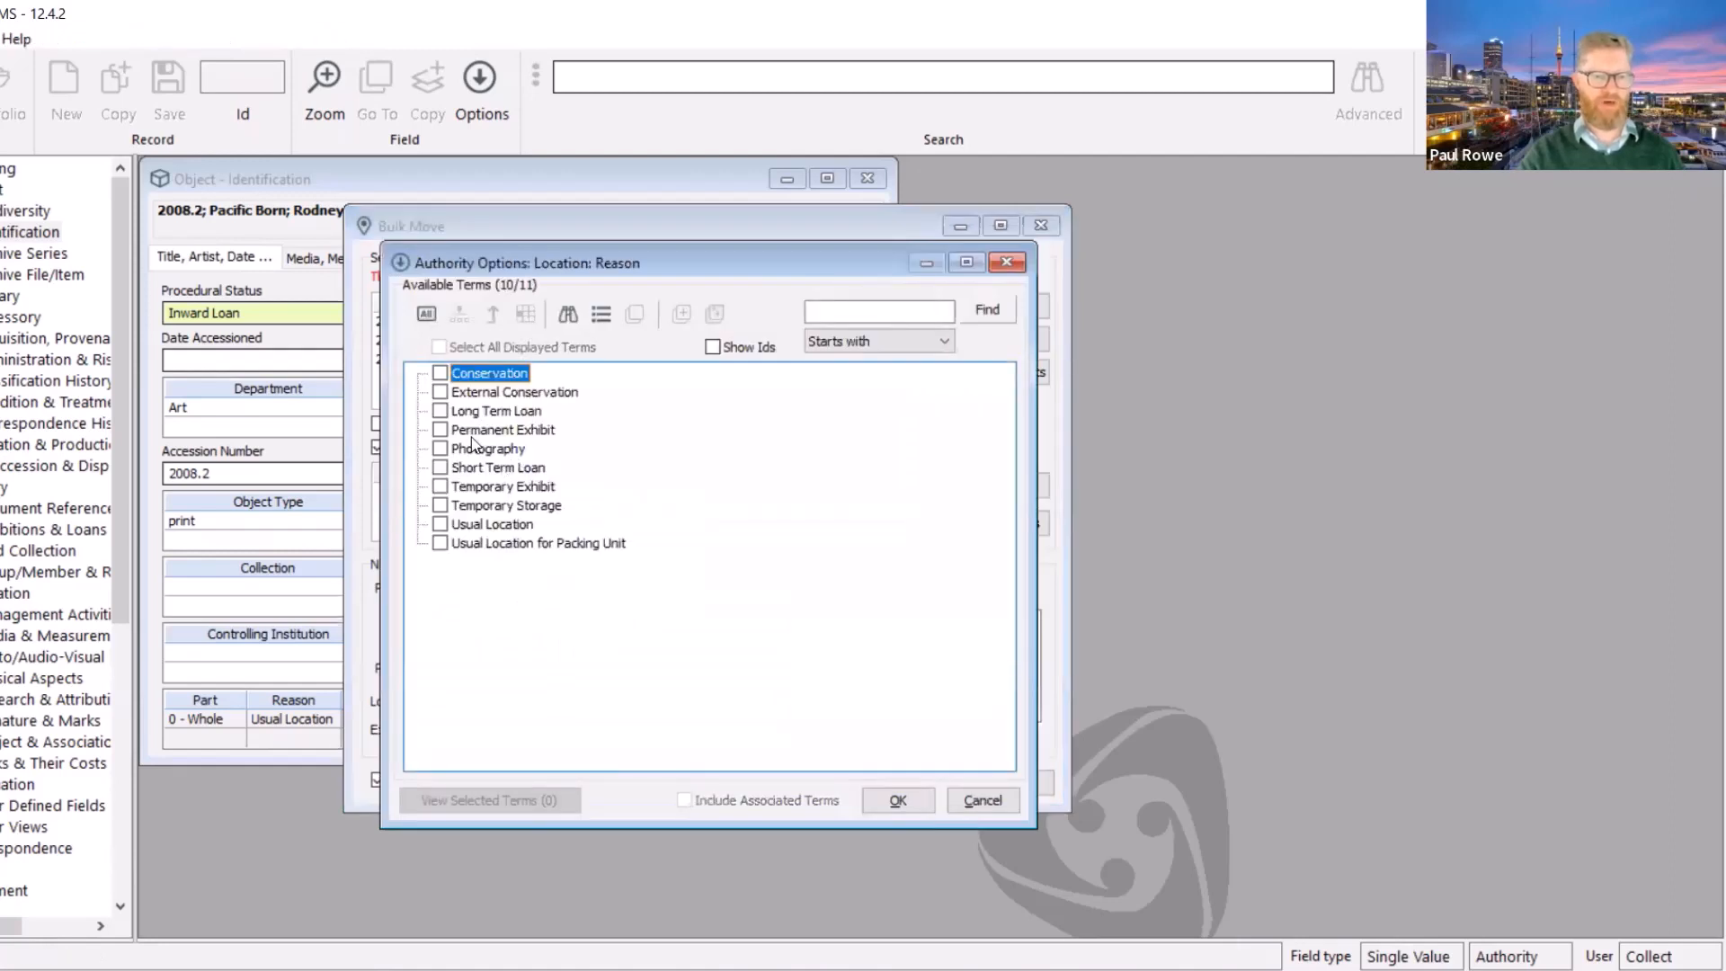
click(439, 487)
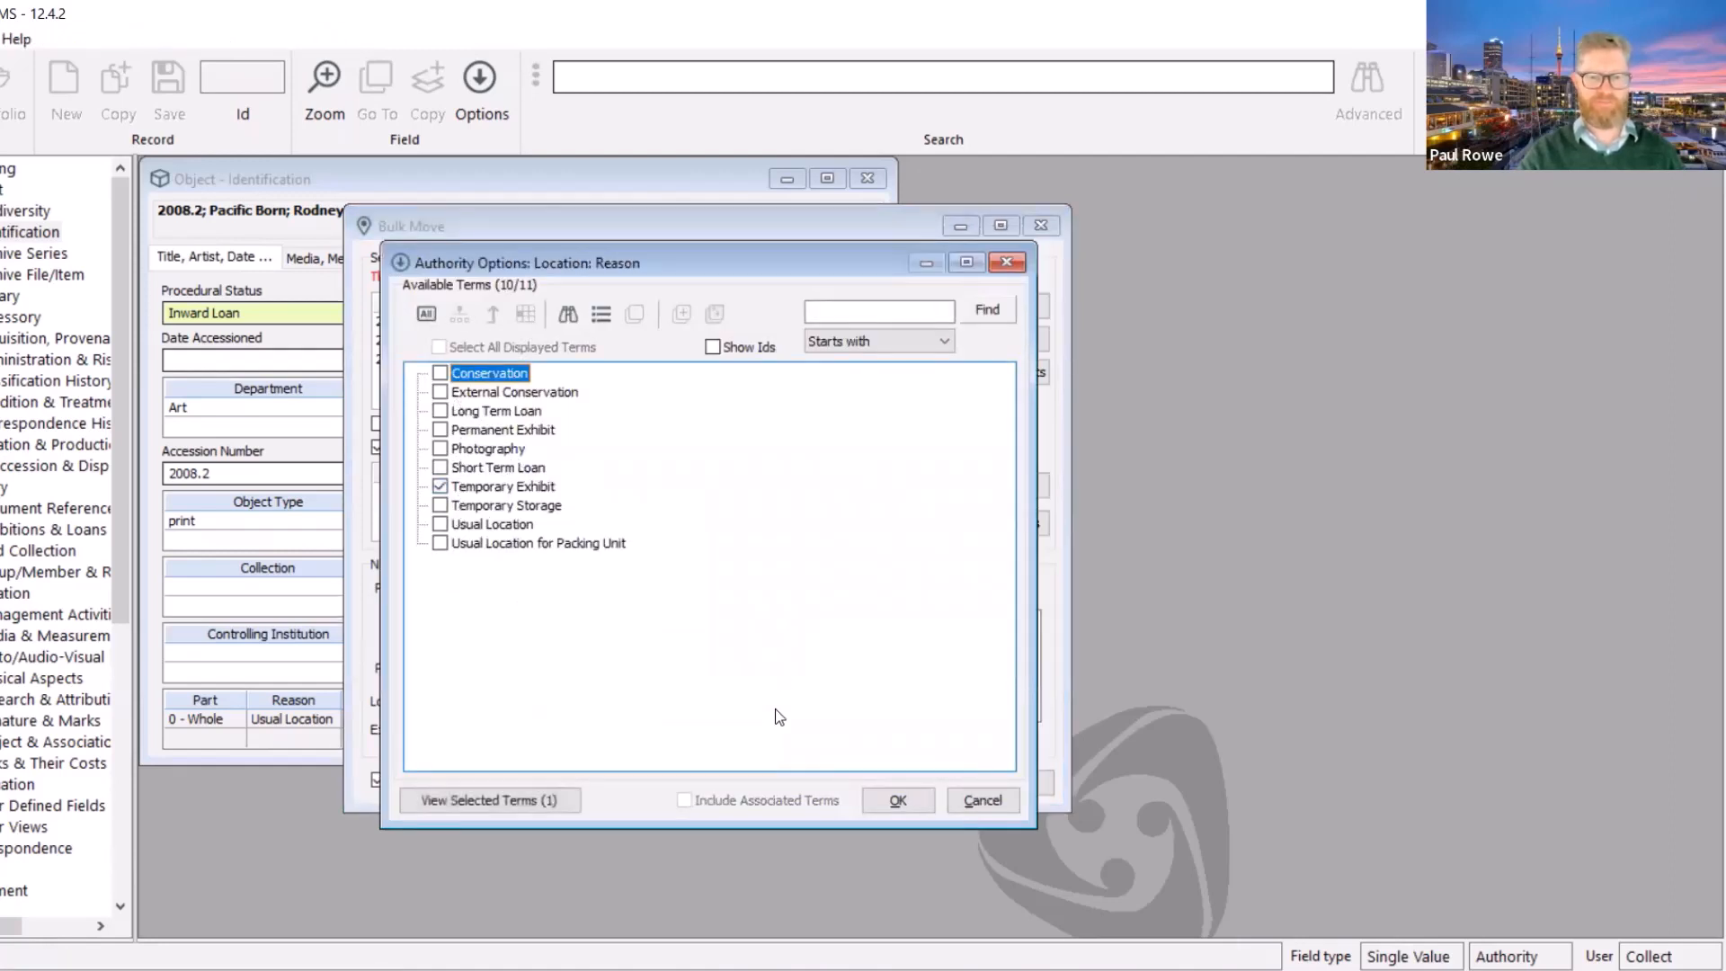
click(897, 798)
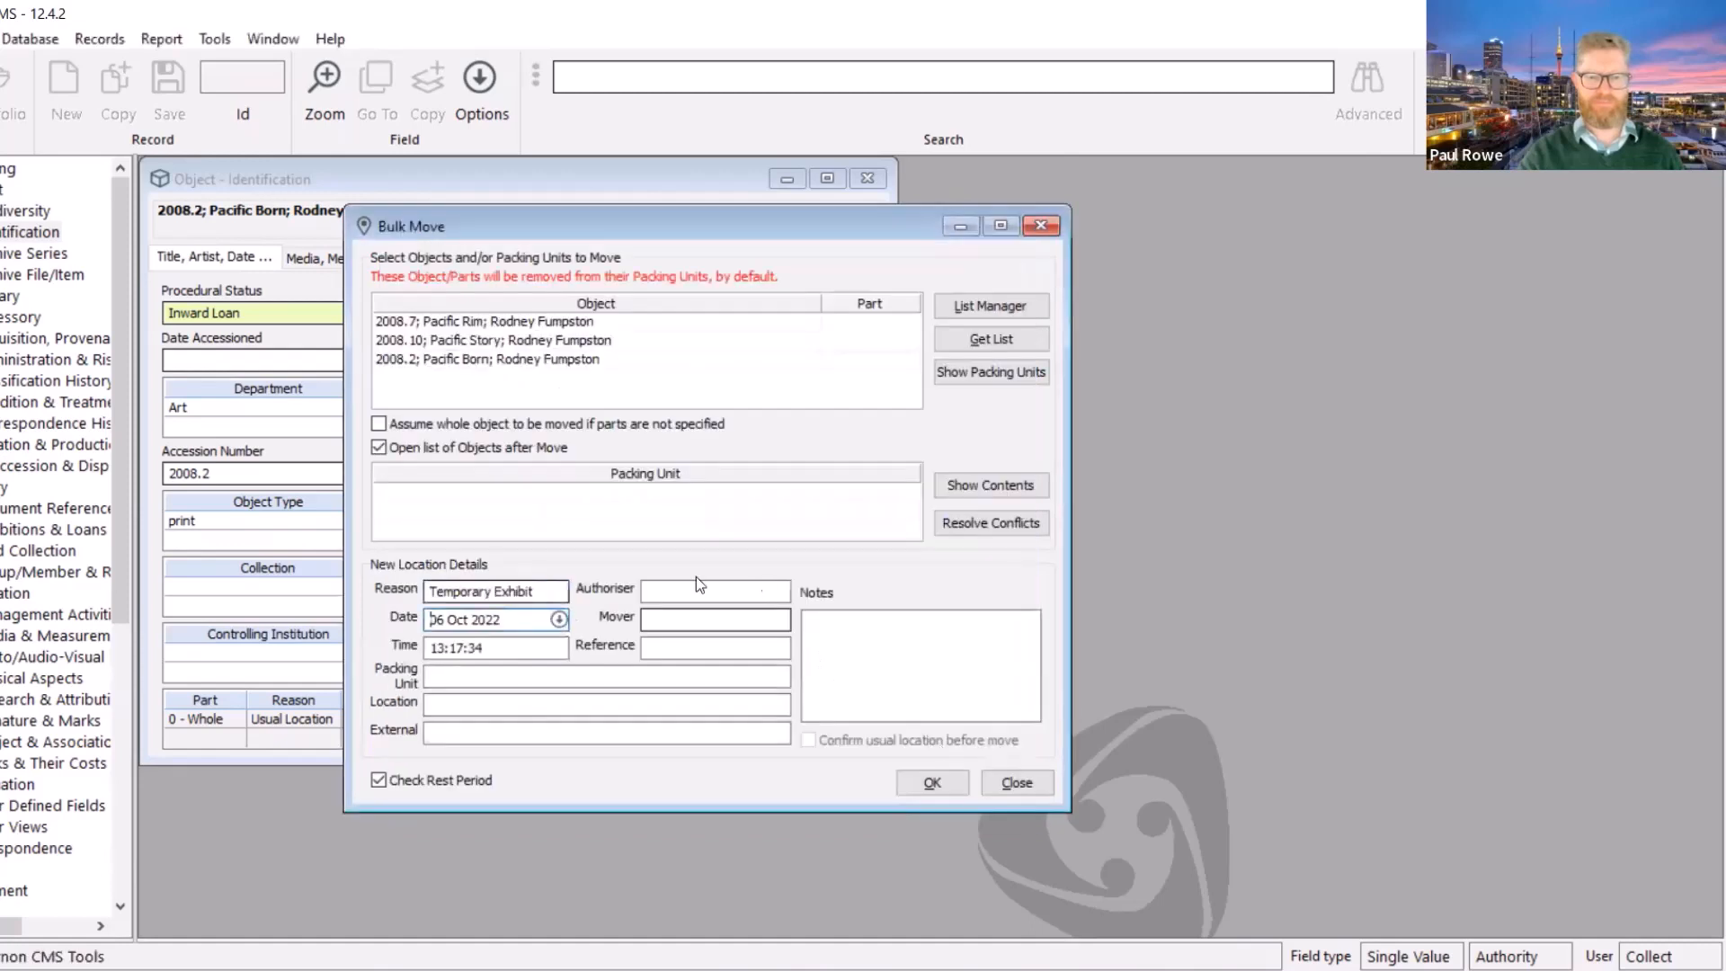
click(480, 707)
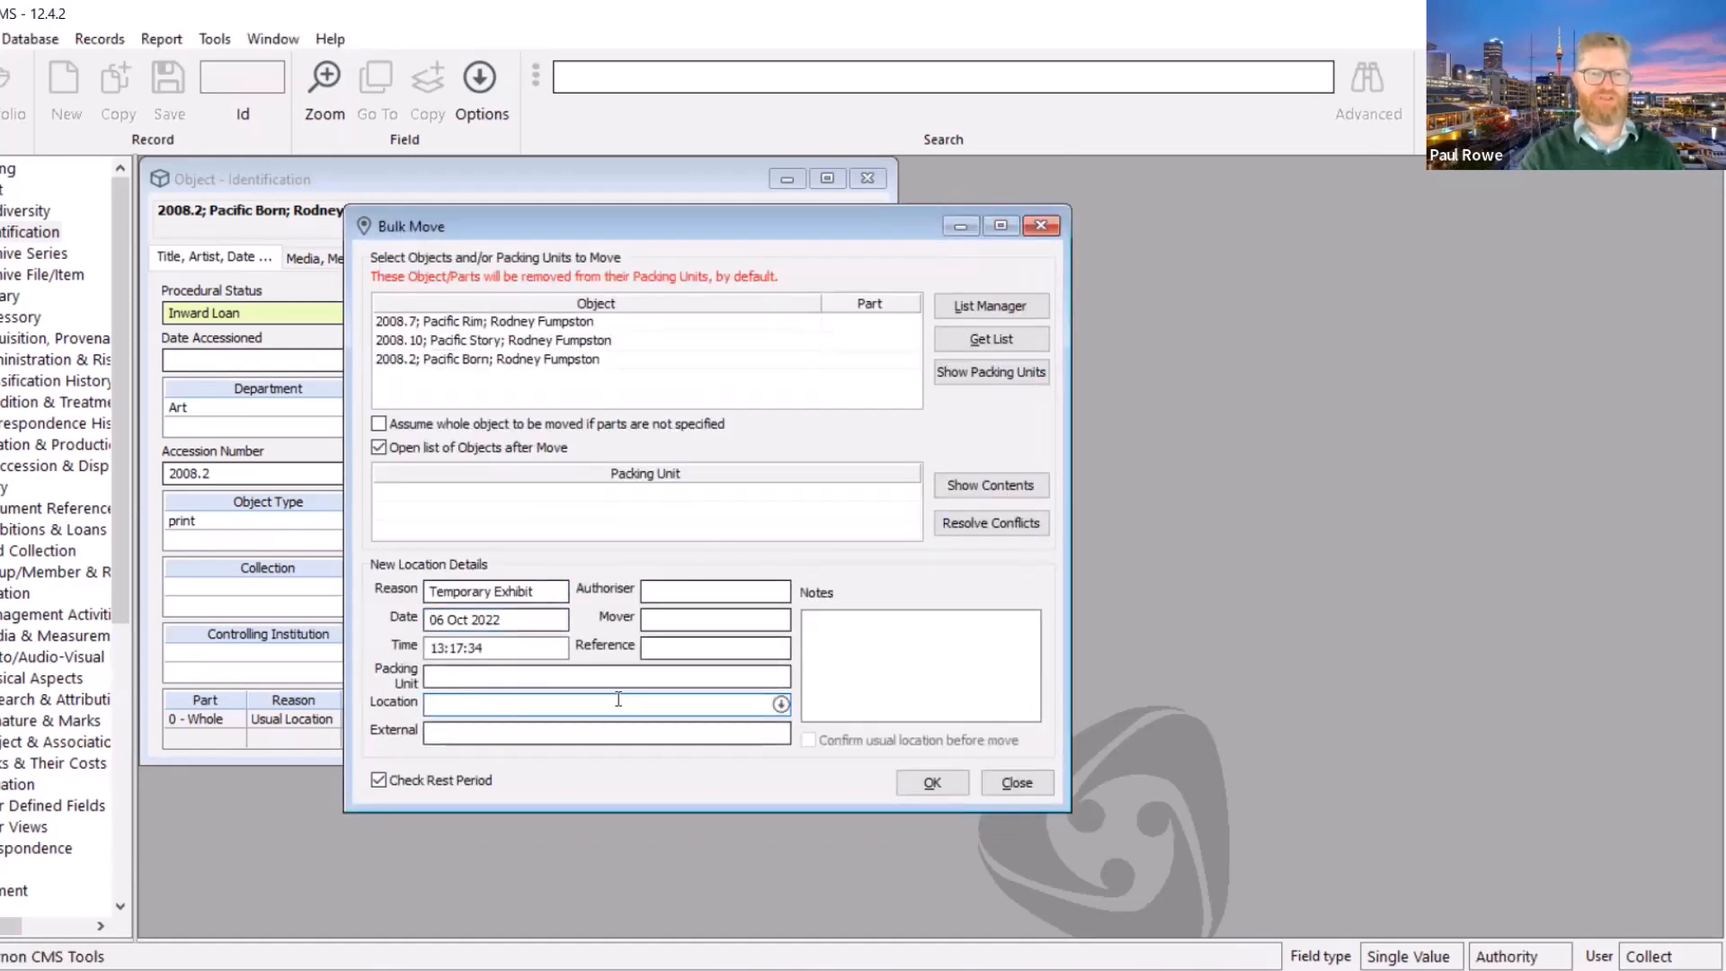
click(782, 705)
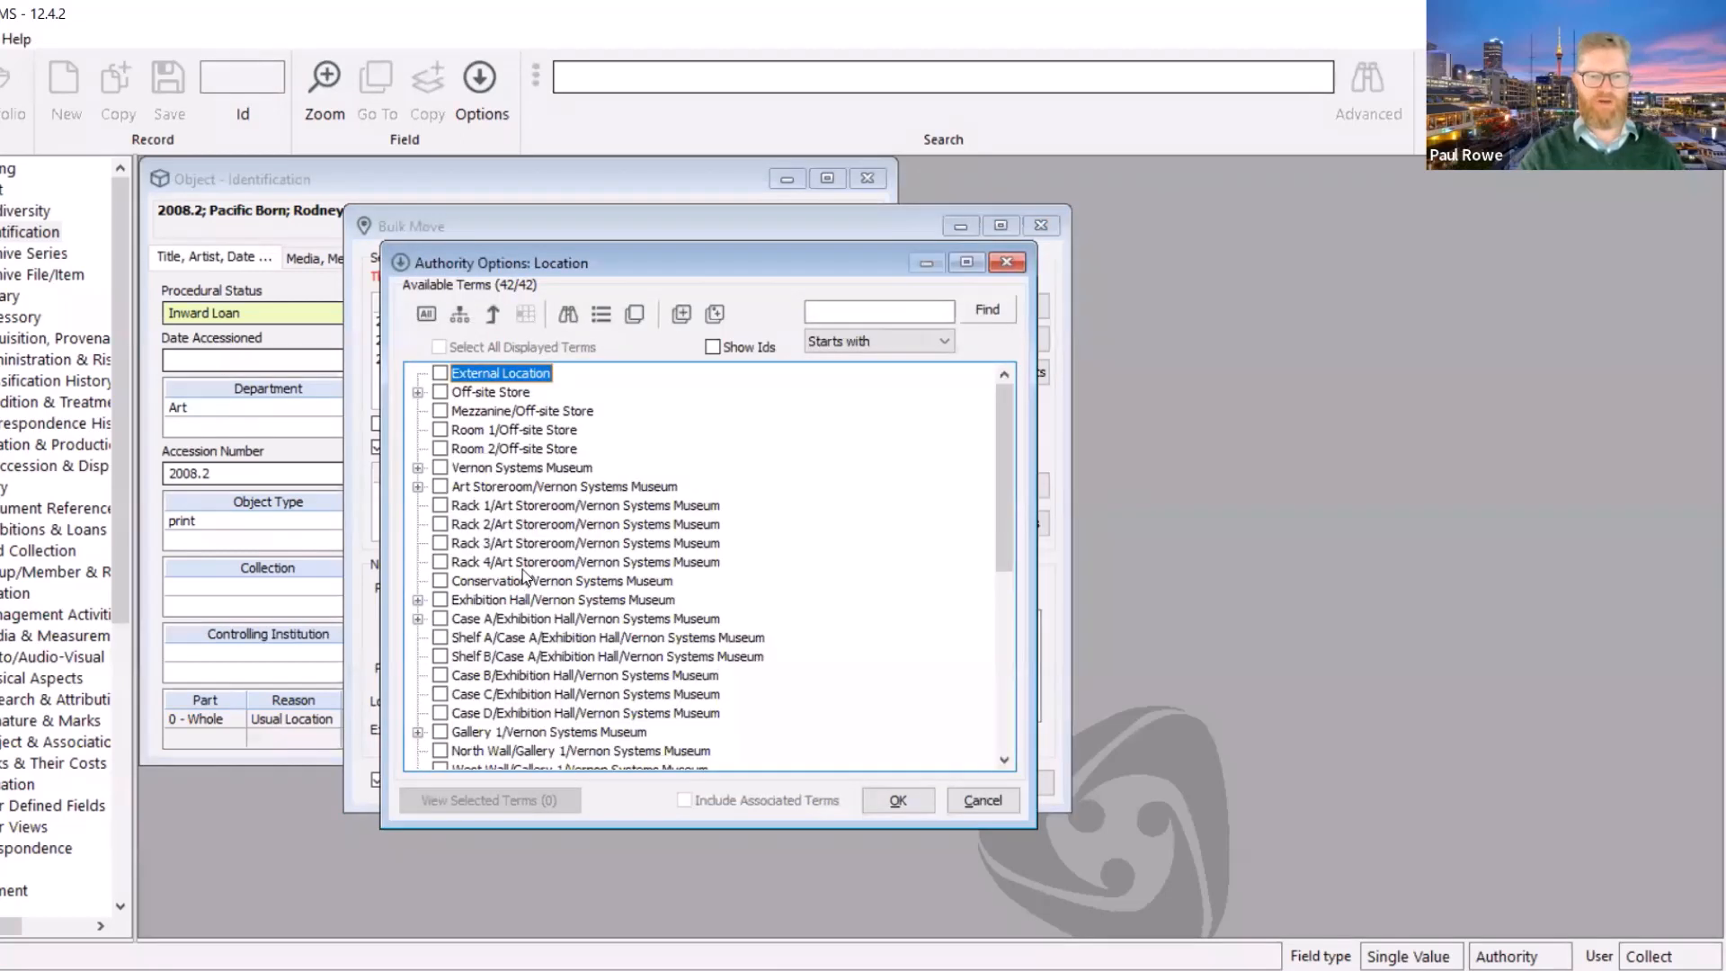
click(440, 732)
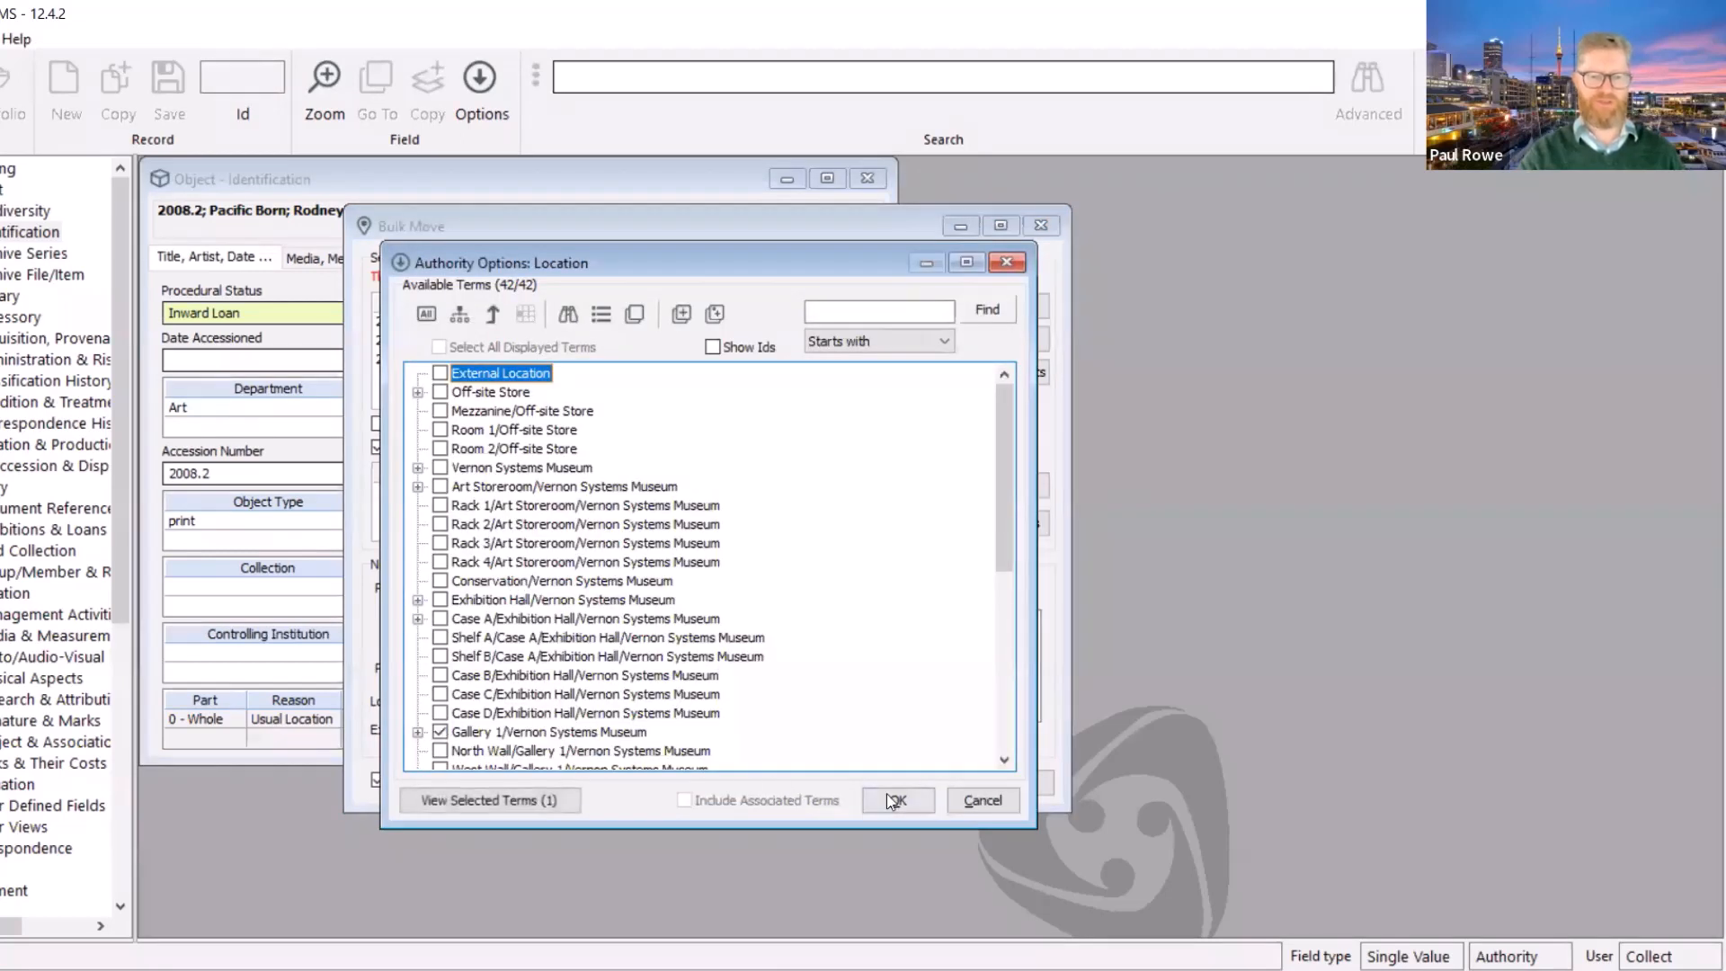
click(898, 800)
Return to the Bulk Move object list and close the Bulk Move window
click(932, 781)
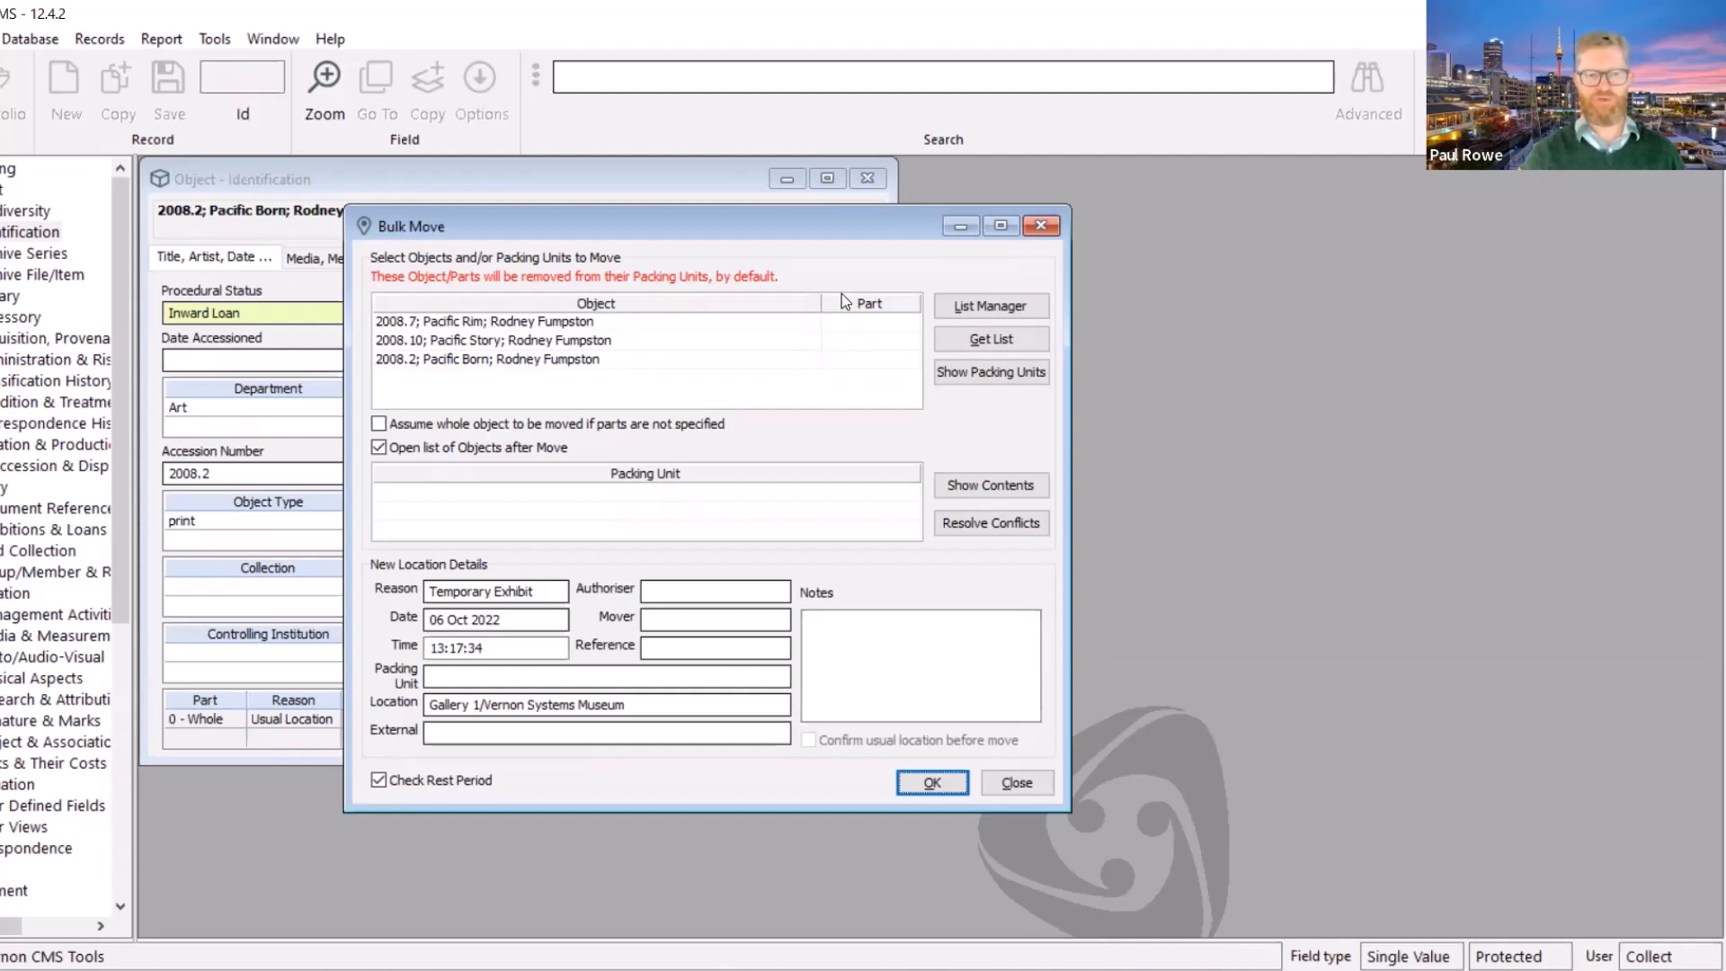
click(656, 390)
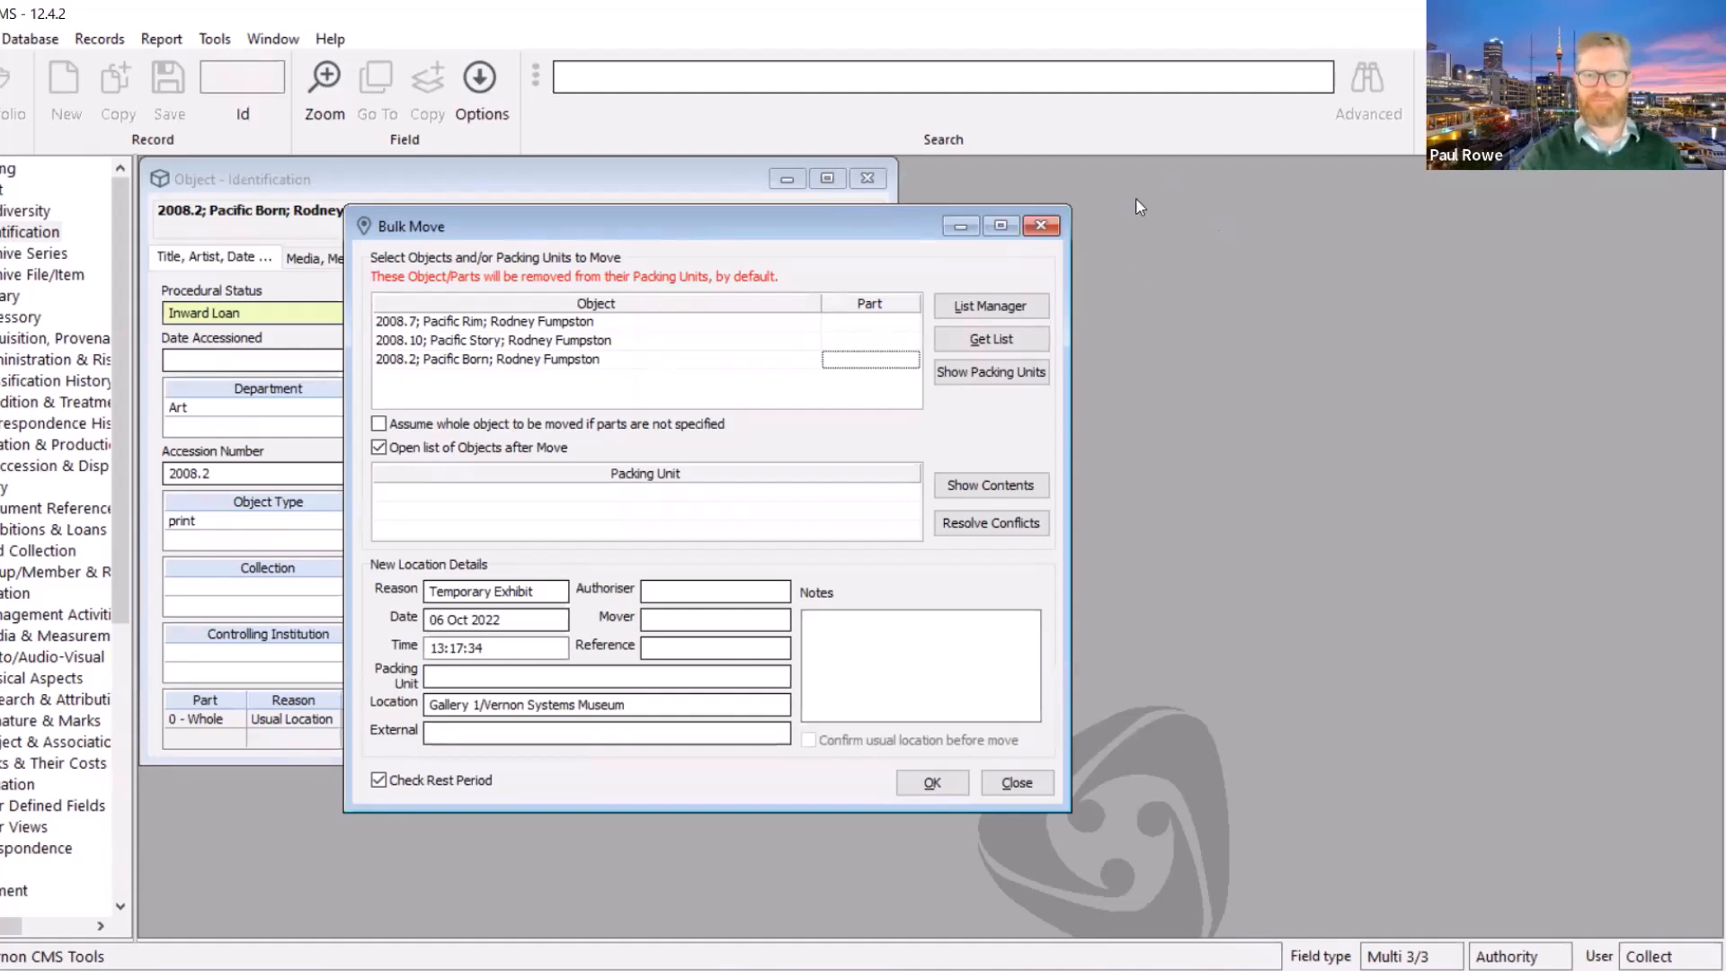
click(1040, 226)
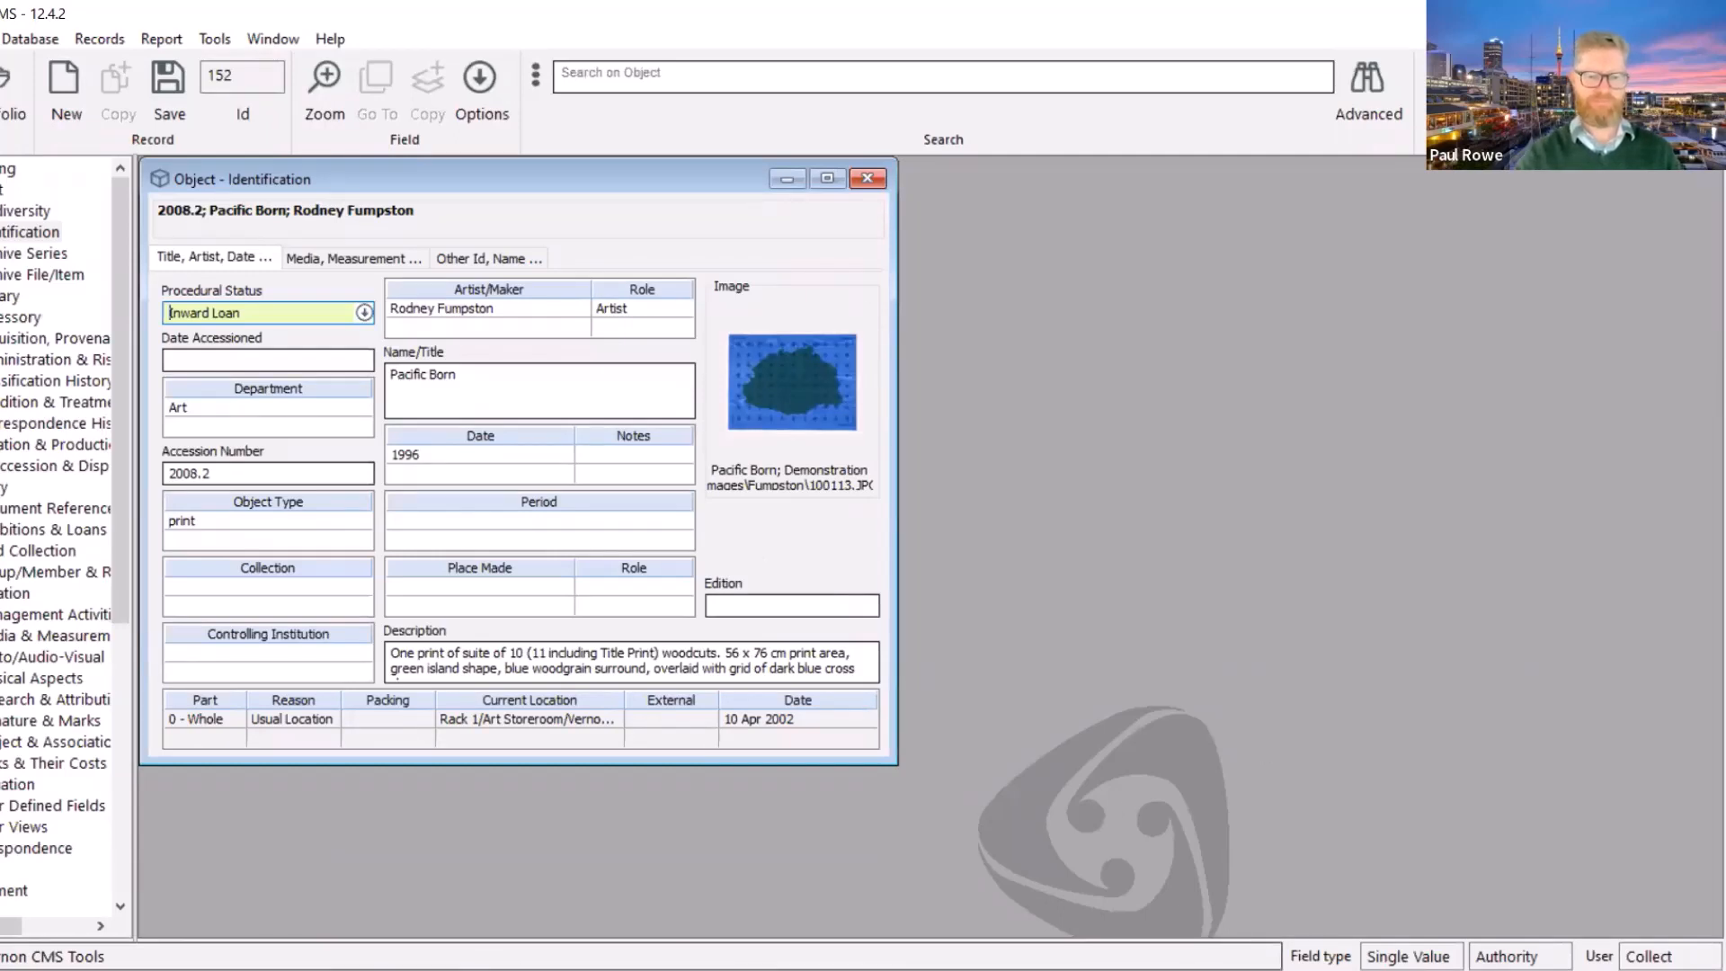
Switch to File Explorer, open batchloc.xls from the BATCHLOC folder in Excel, and examine the Current Location choices in cell G14
key(alt+Tab)
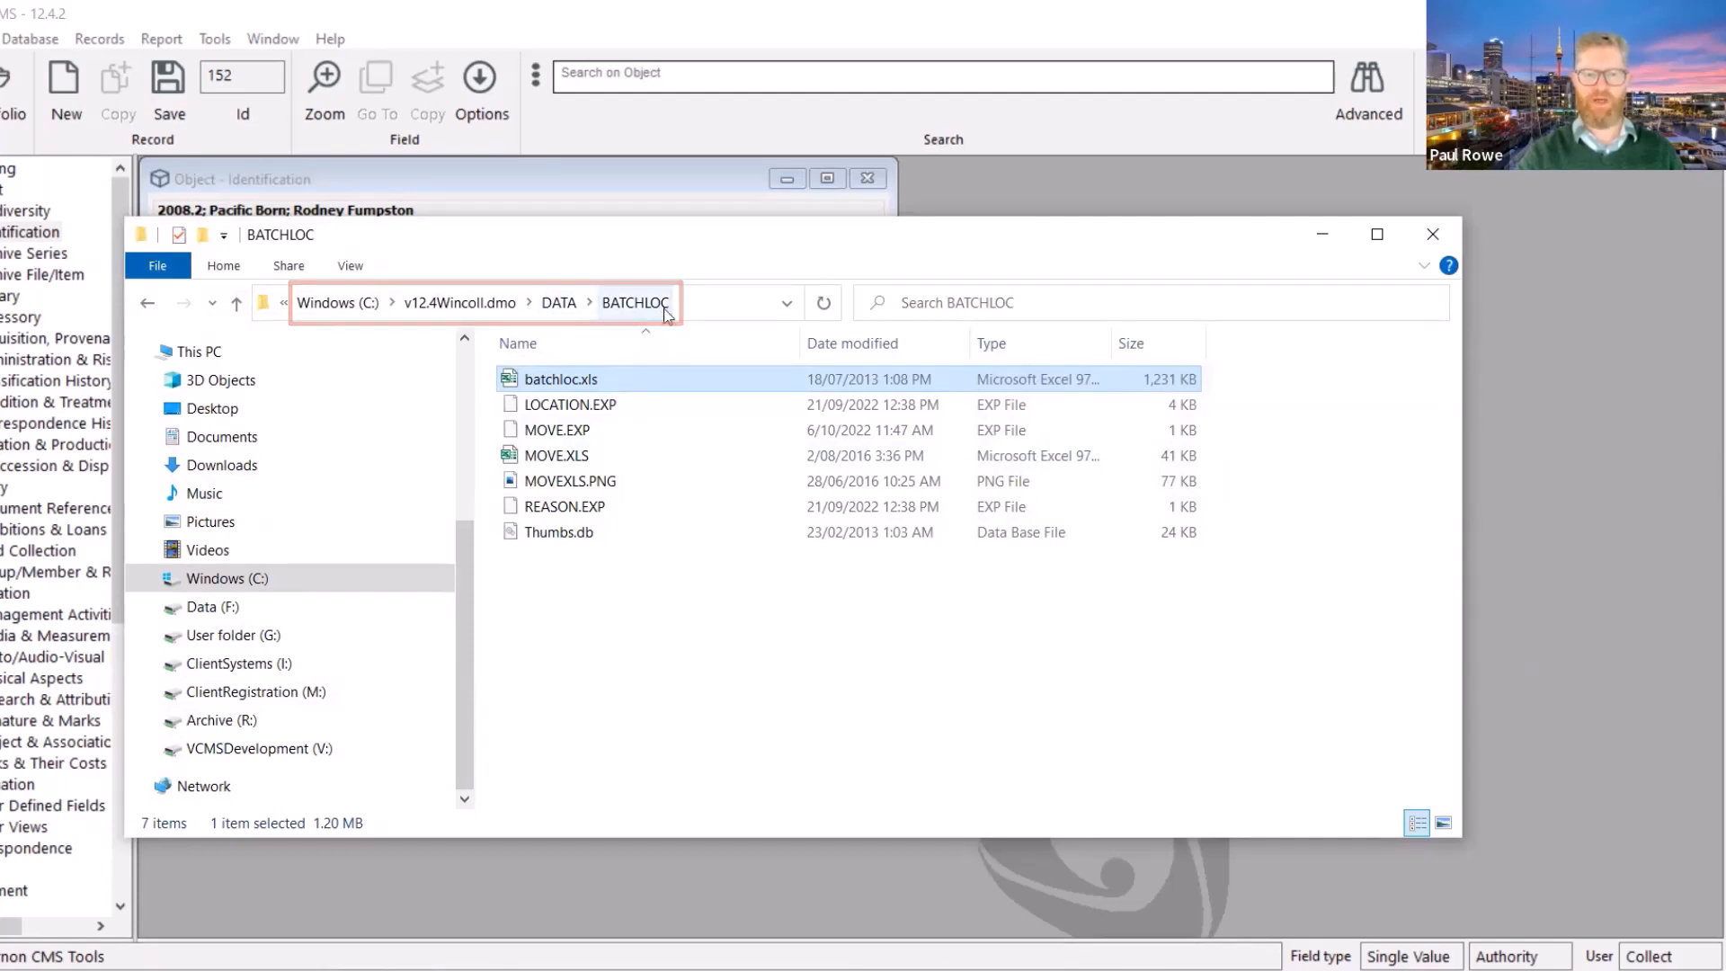
double_click(564, 382)
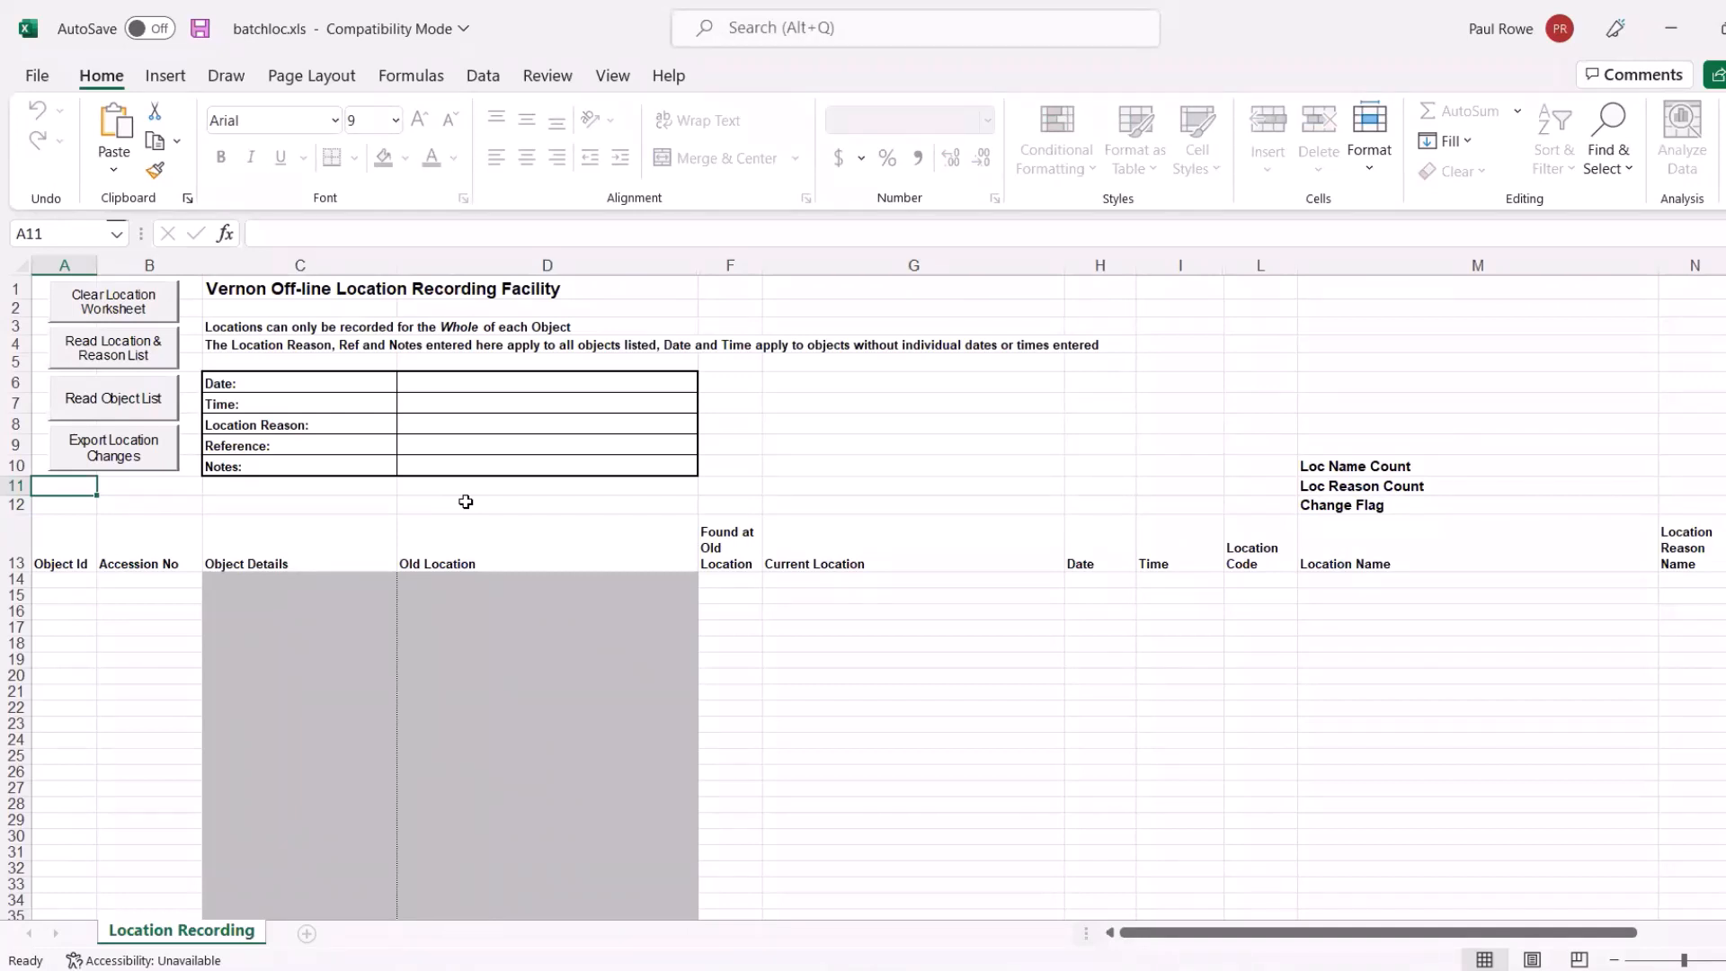
click(917, 582)
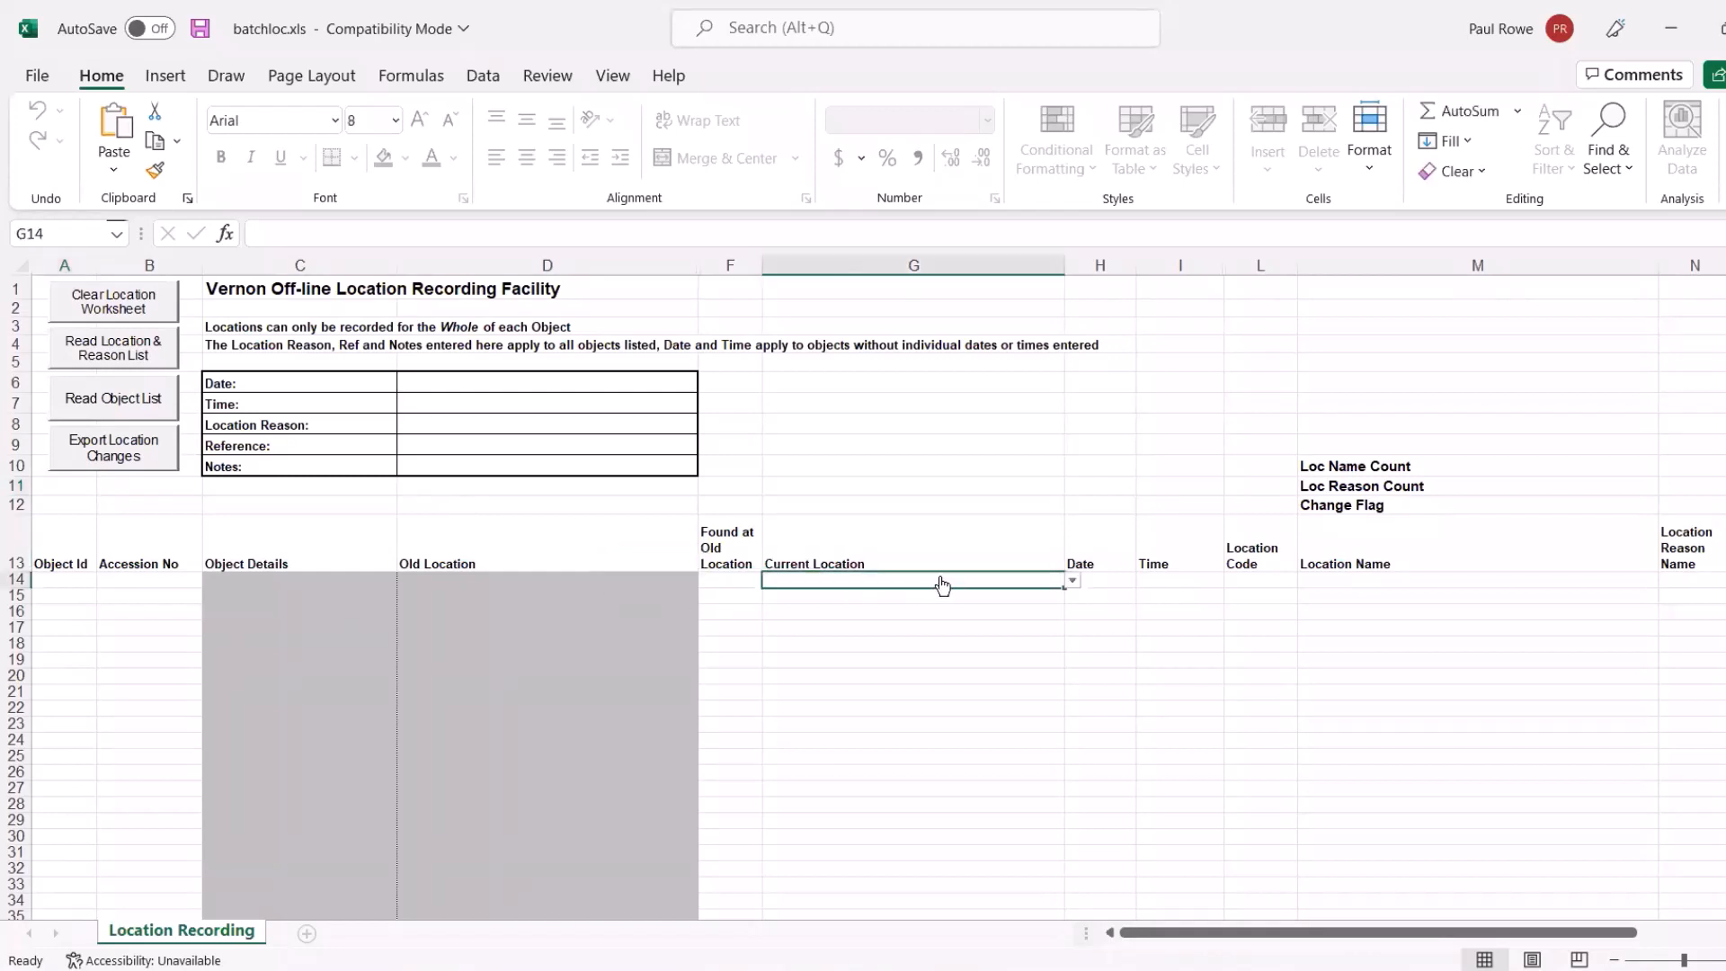
click(1072, 580)
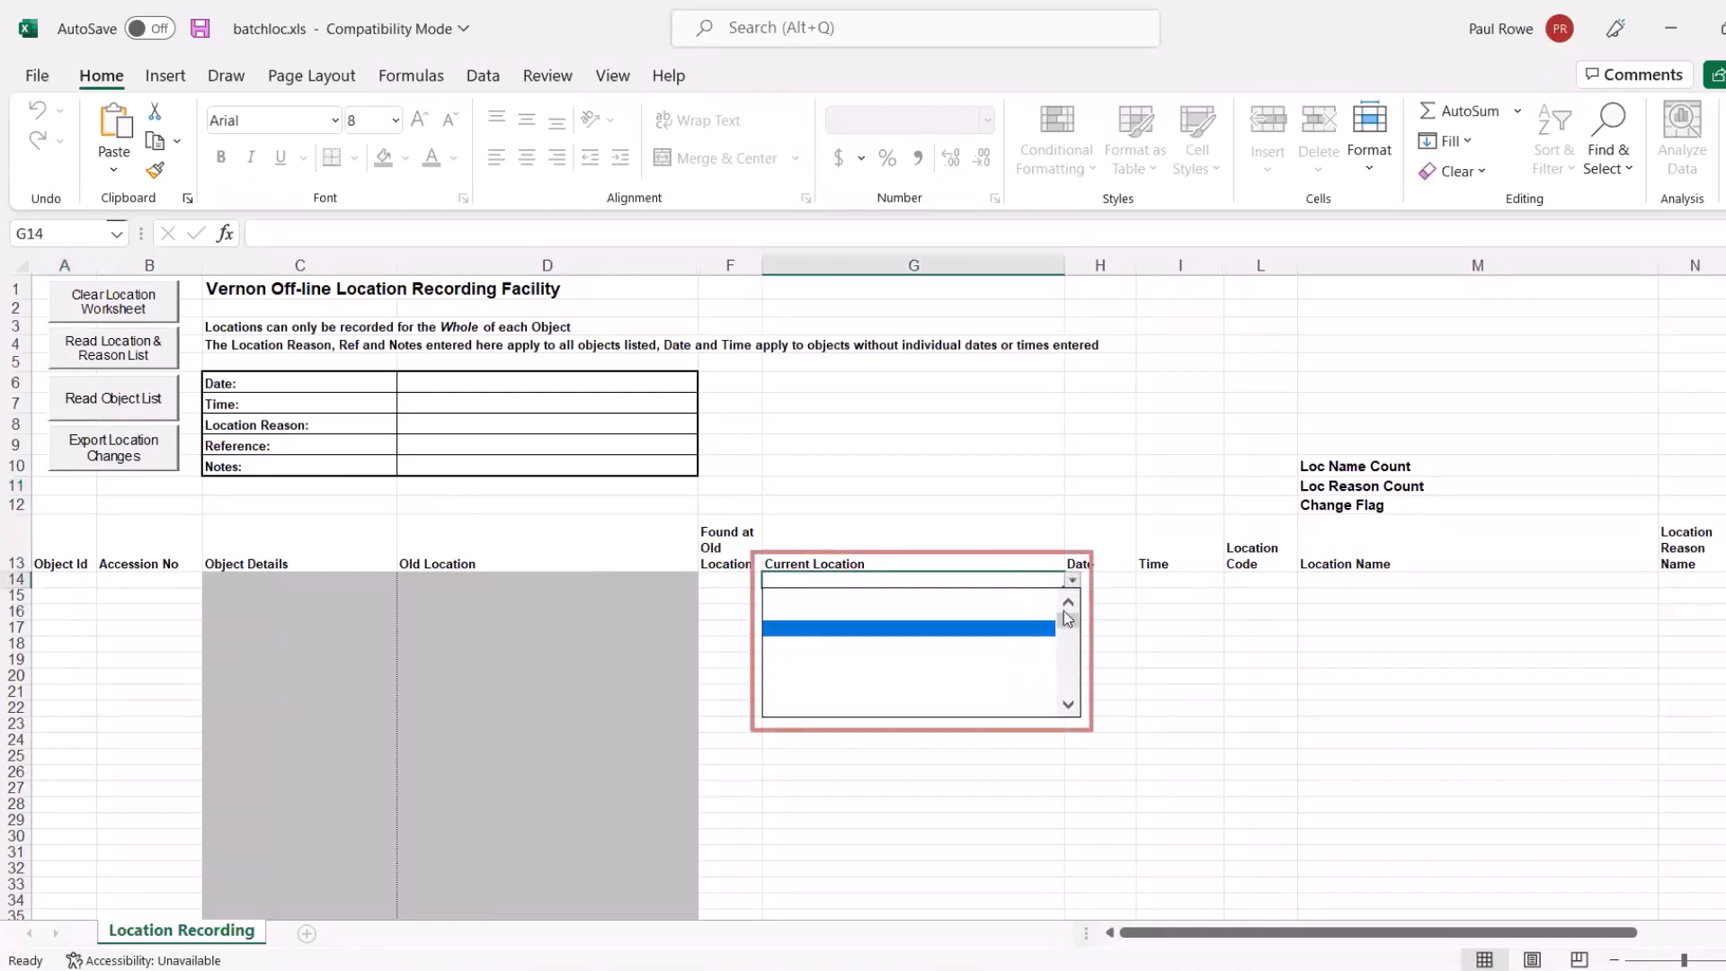
click(1073, 581)
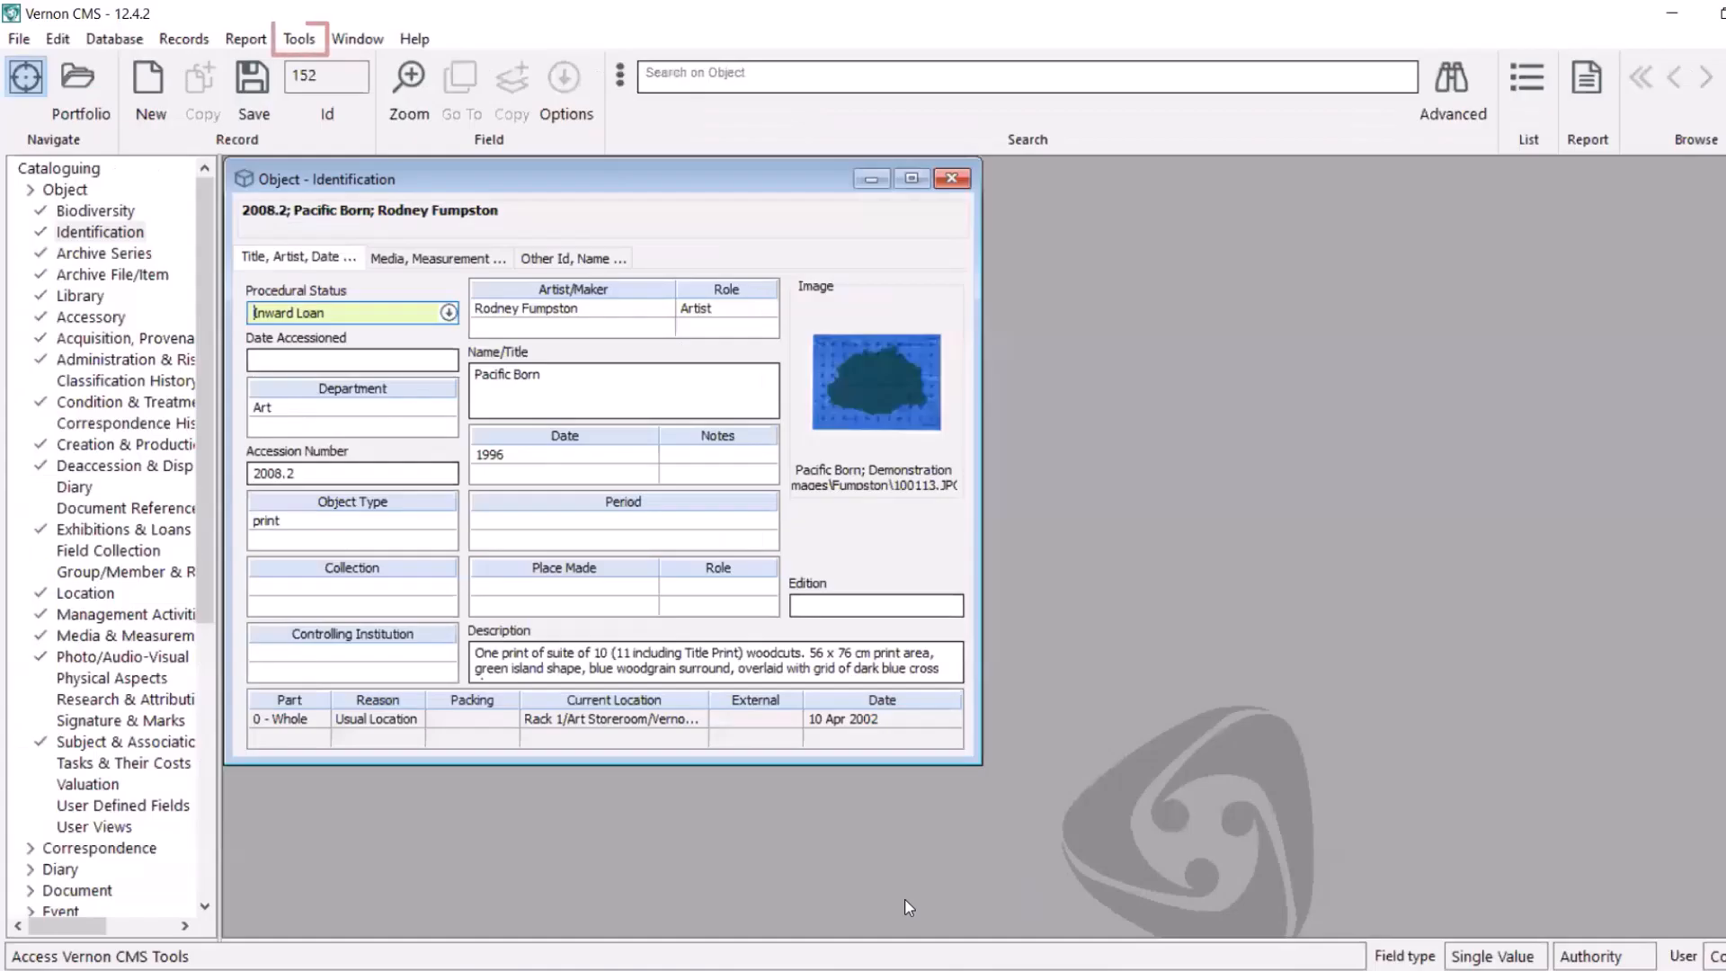
In Vernon CMS, export the location details for off-line work and confirm continuing with the export
click(302, 47)
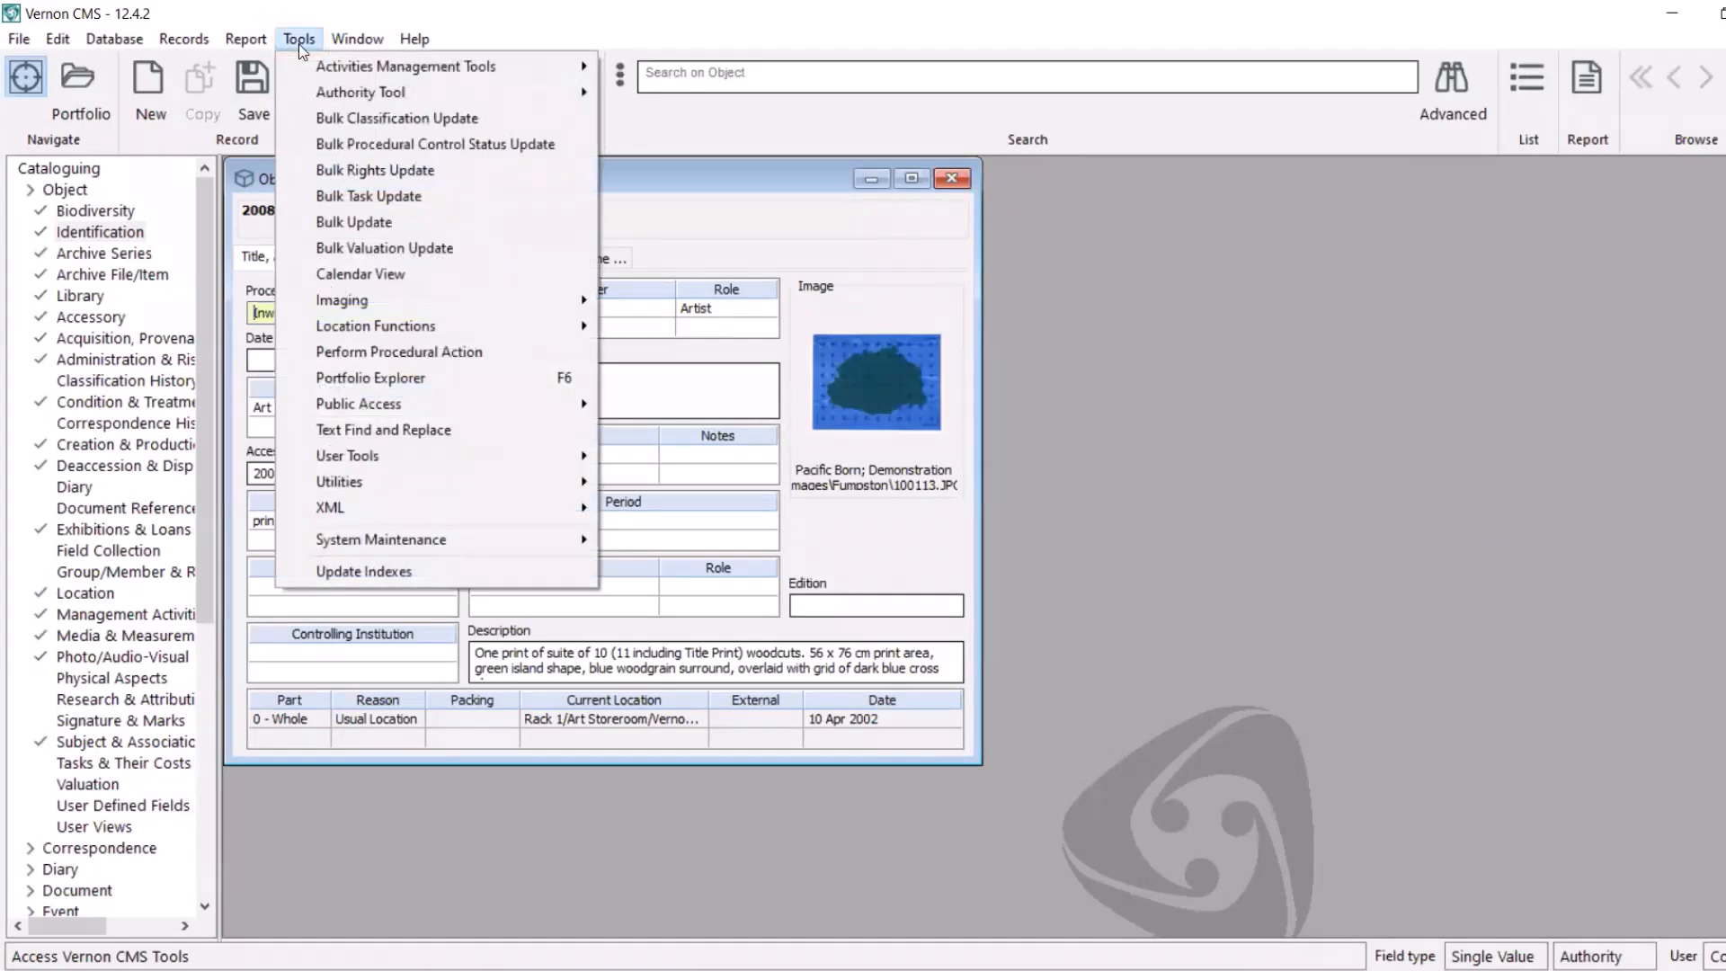
mouse_move(490, 336)
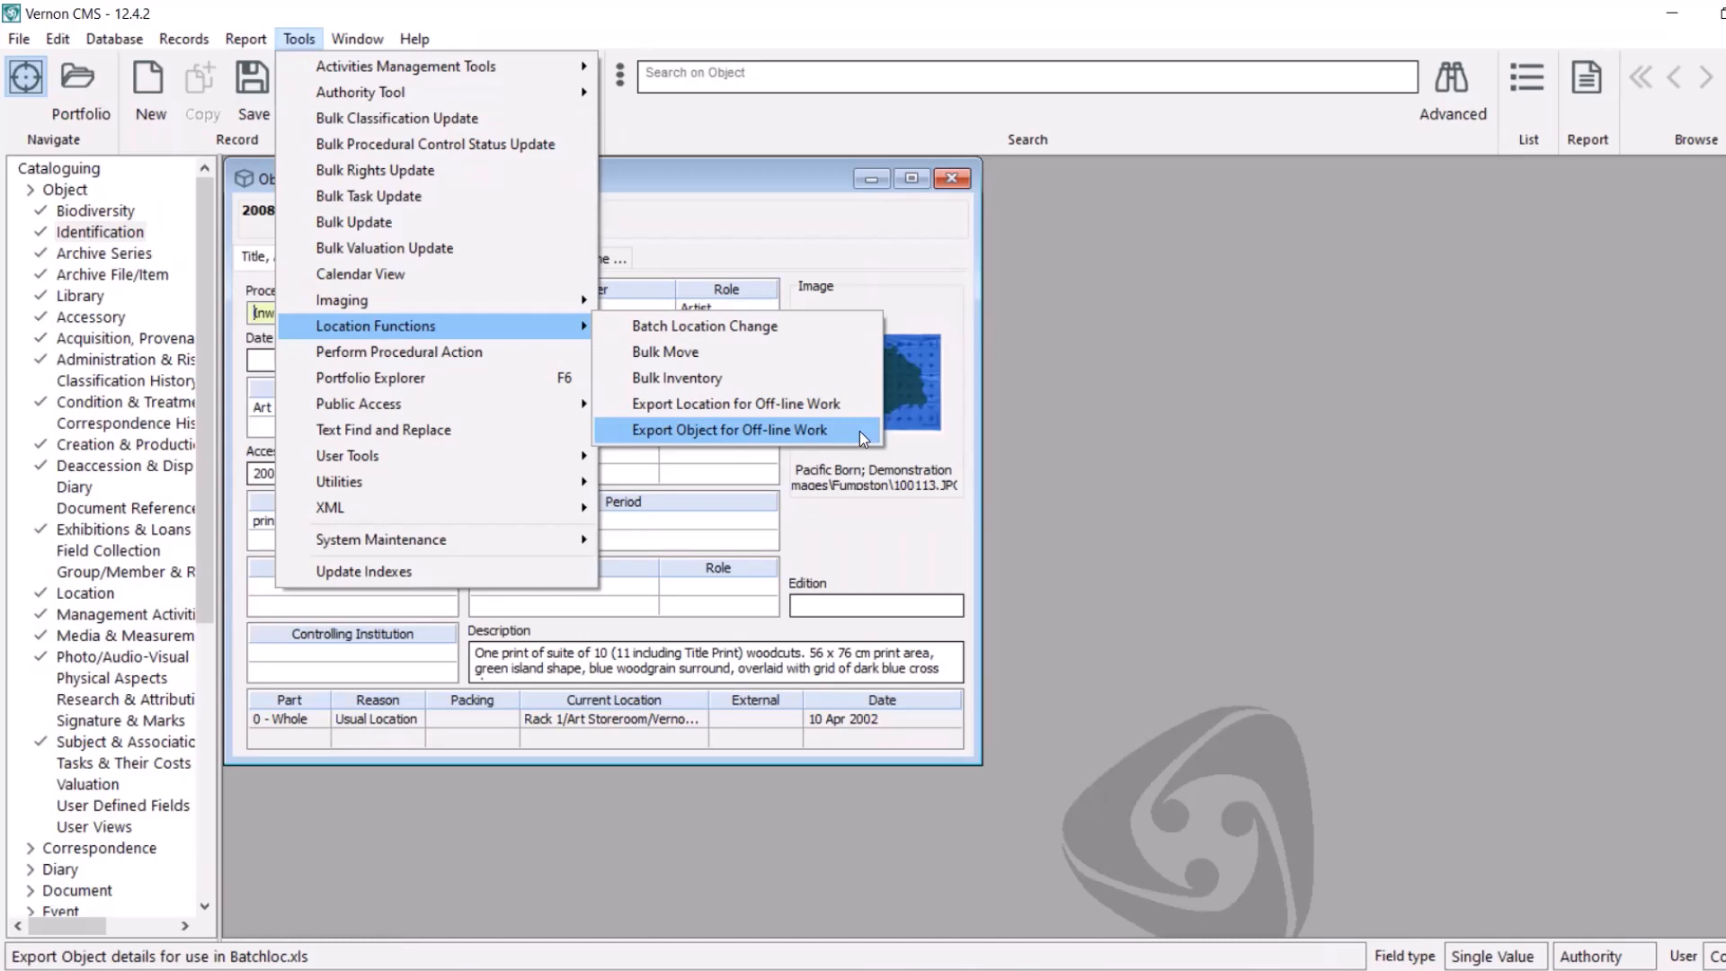
click(746, 404)
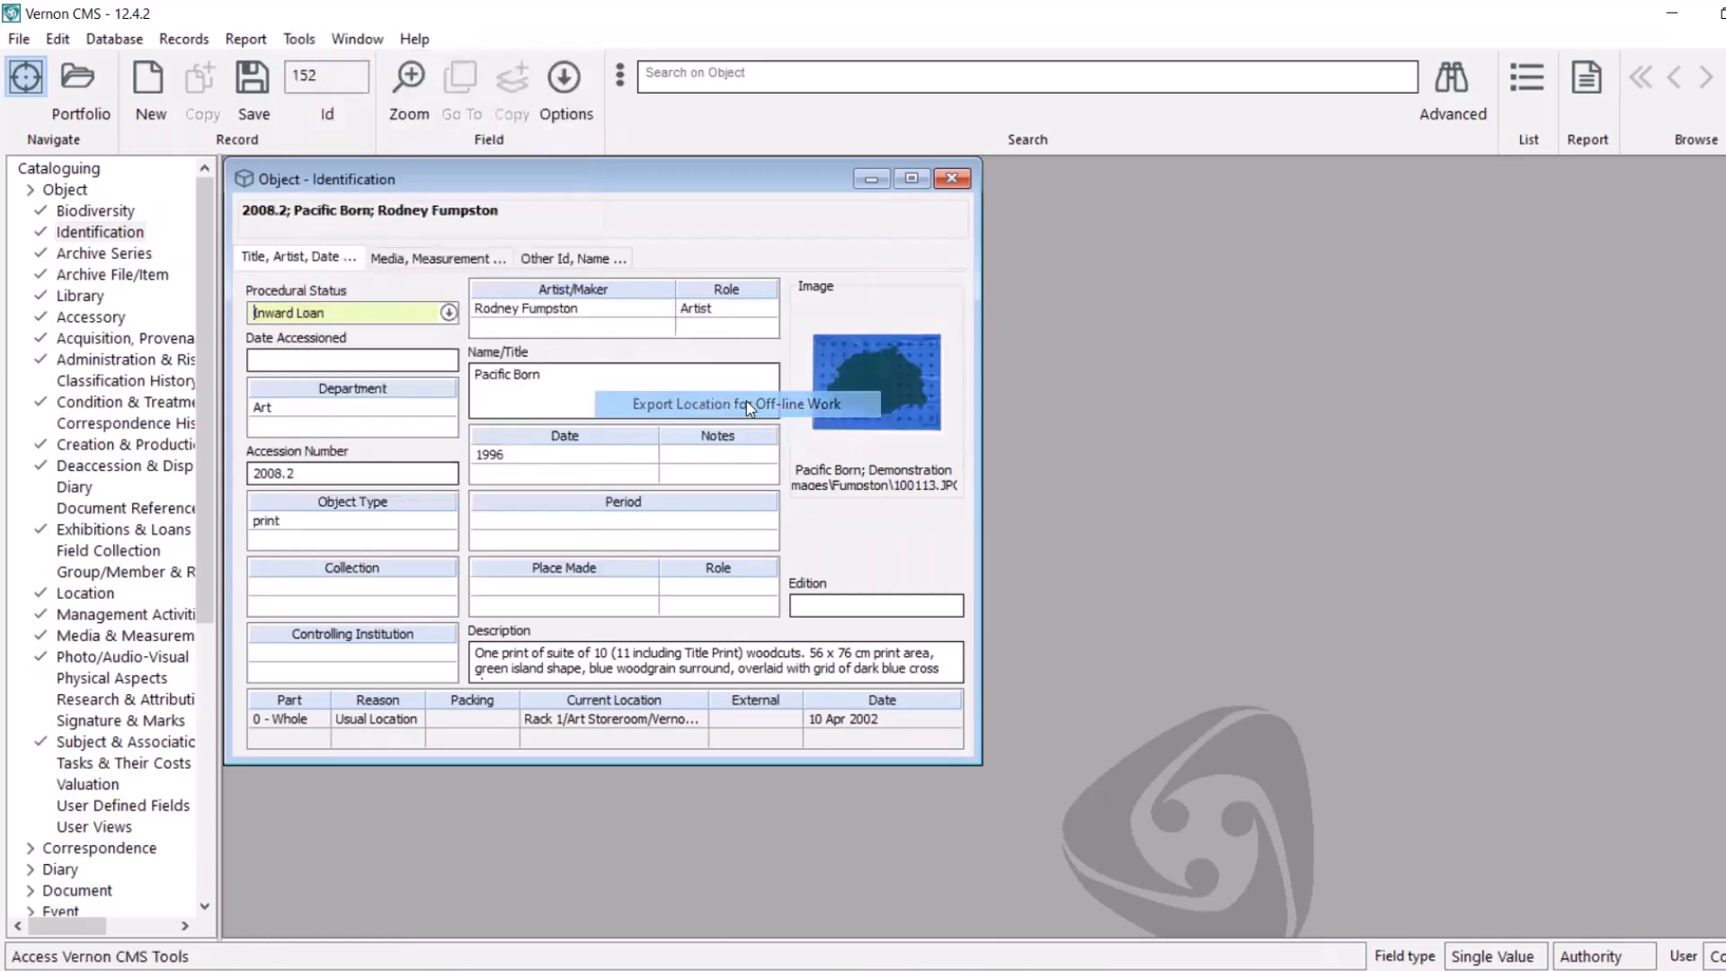
click(870, 536)
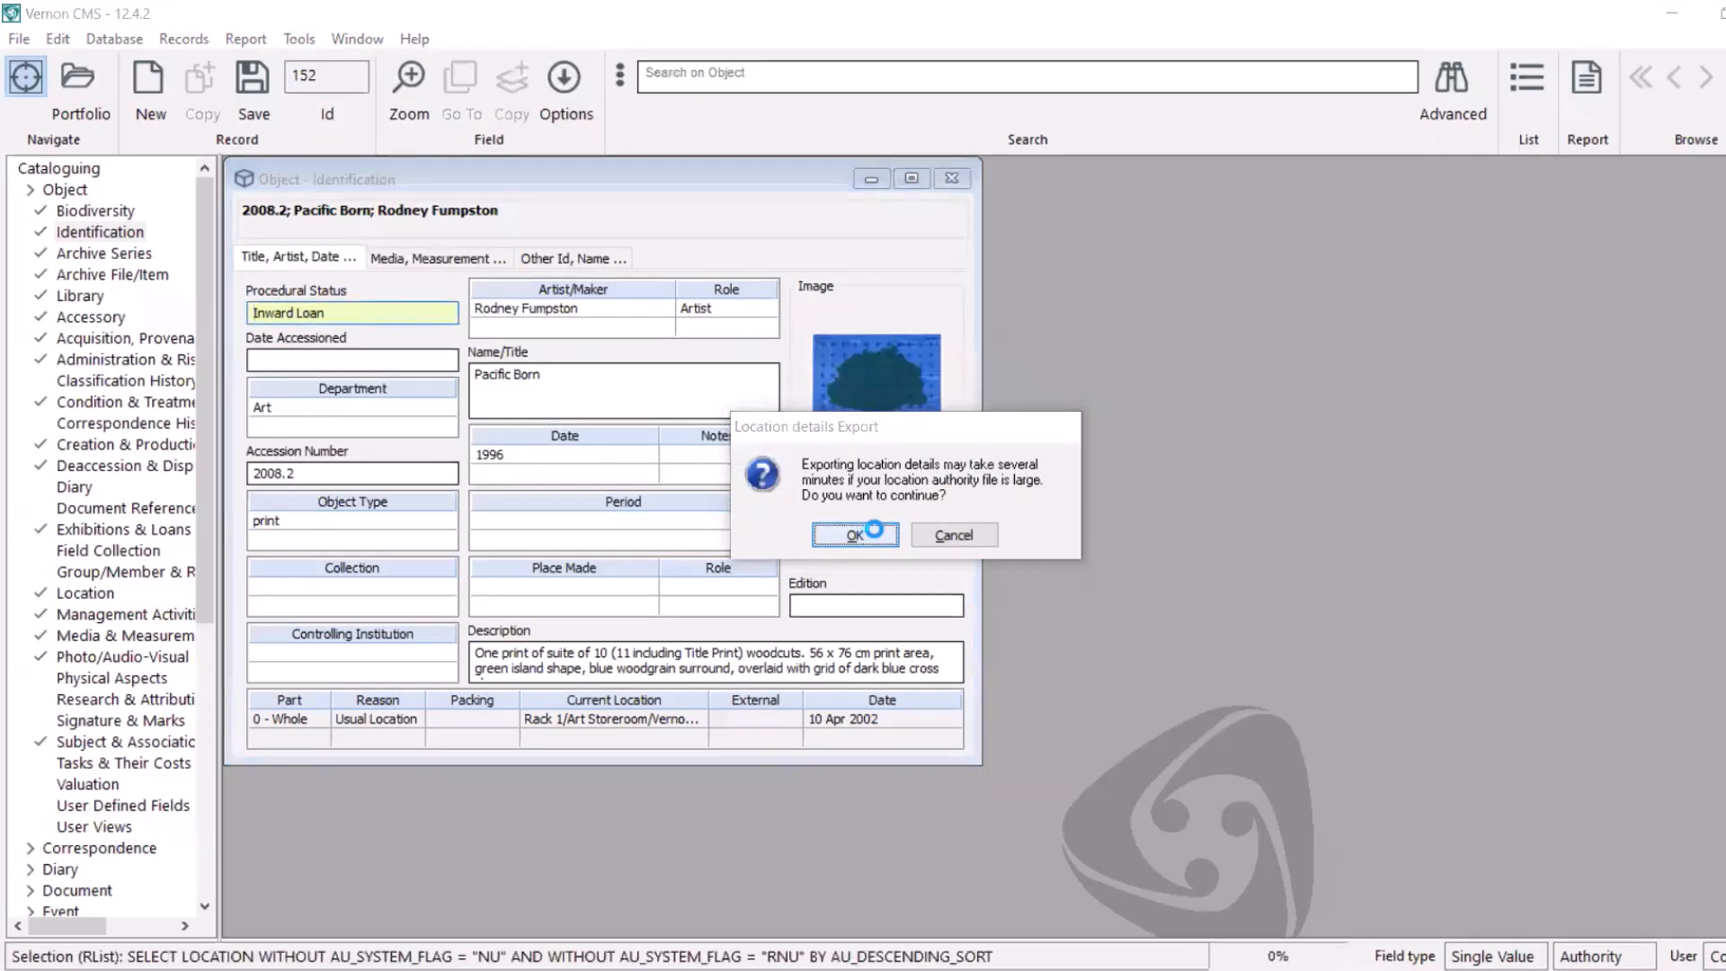
Finish the location details export, switch to File Explorer, and select LOCATION.EXP in the BATCHLOC folder
click(903, 530)
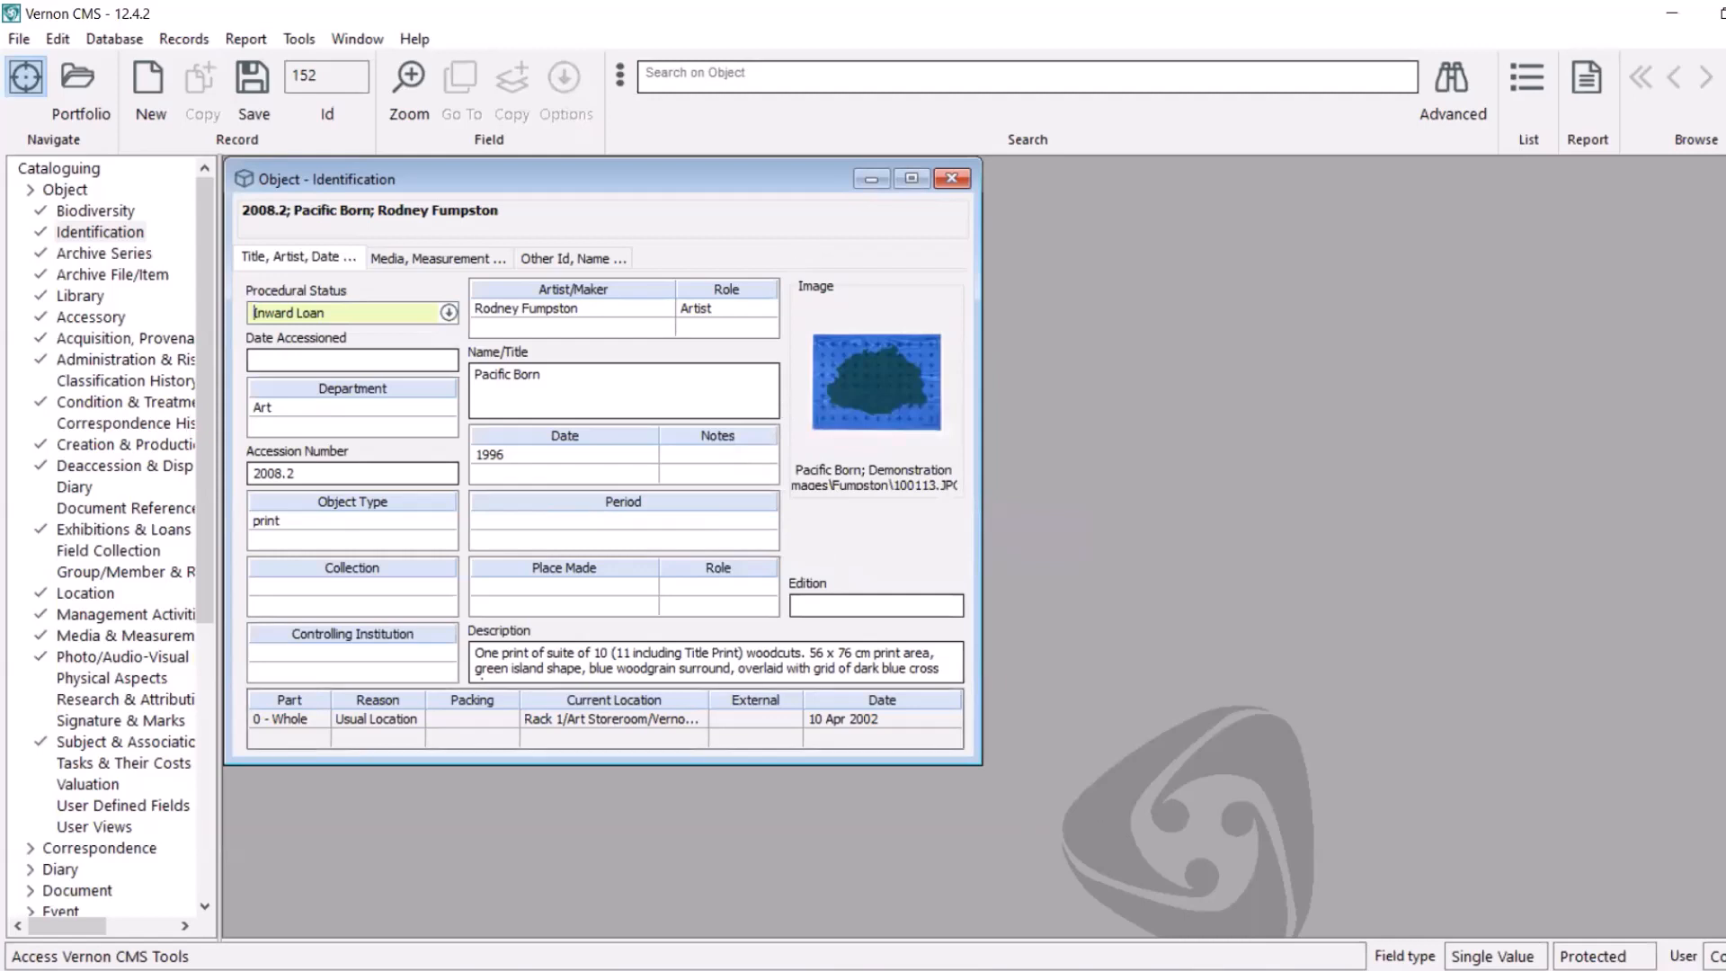
key(alt+Tab)
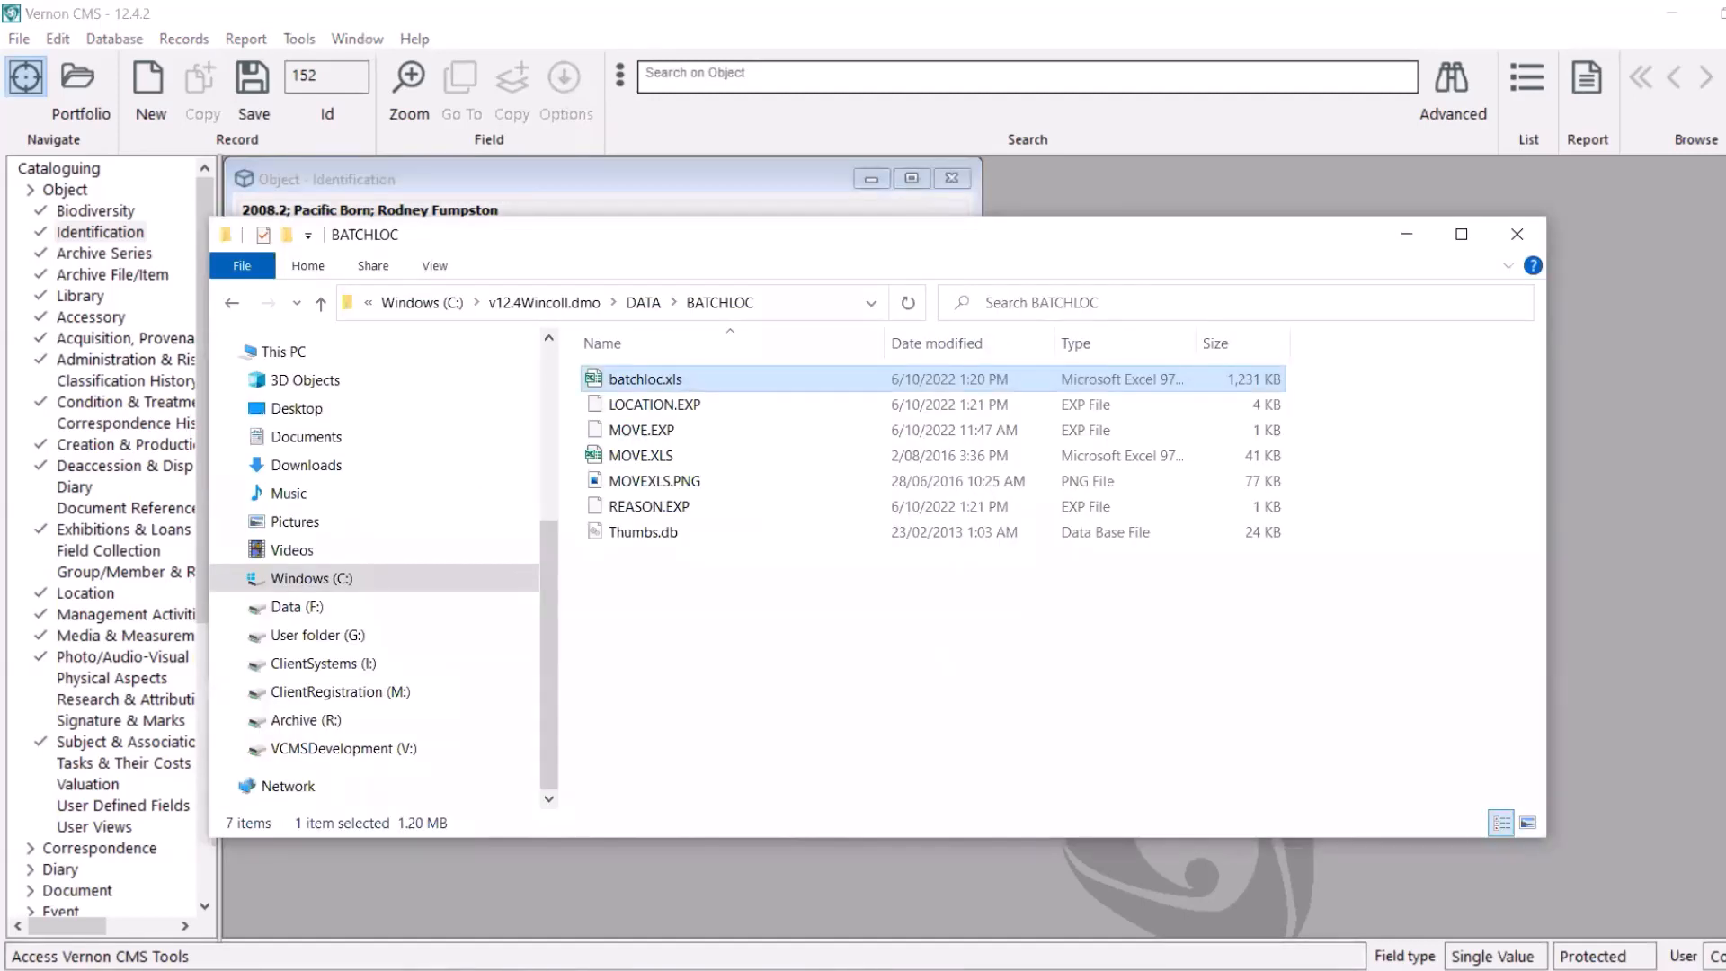
click(654, 407)
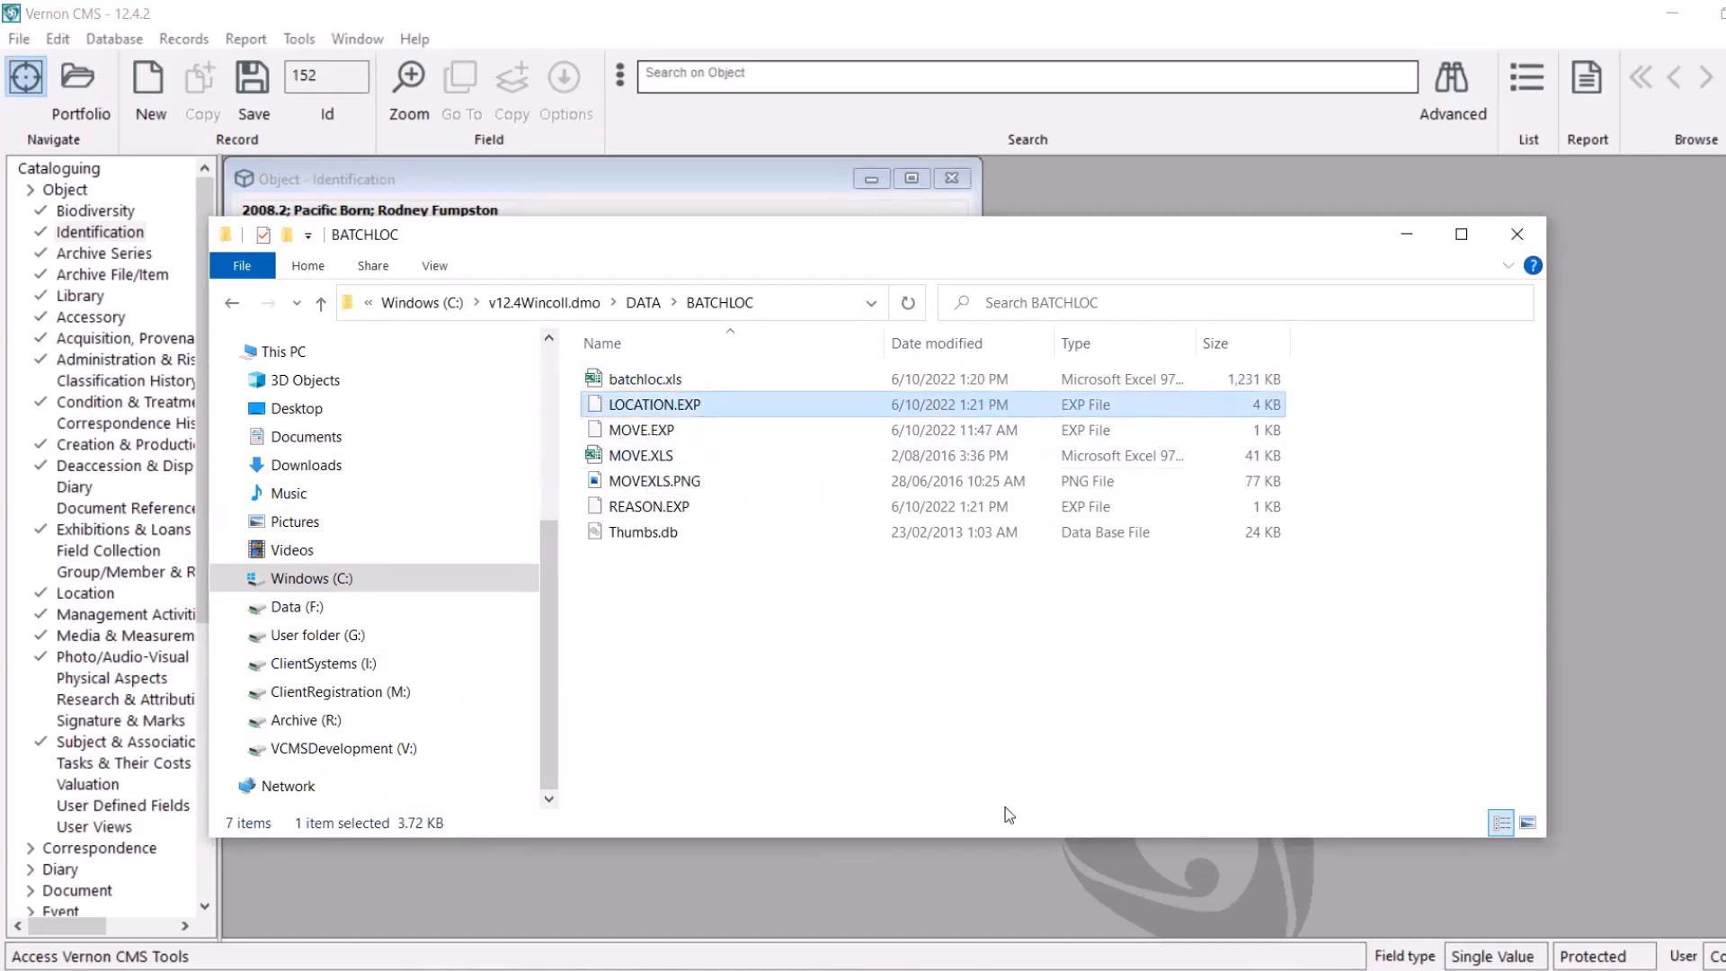
Switch to batchloc.xls in Excel and read the exported location and reason lists into the worksheet
key(alt+Tab)
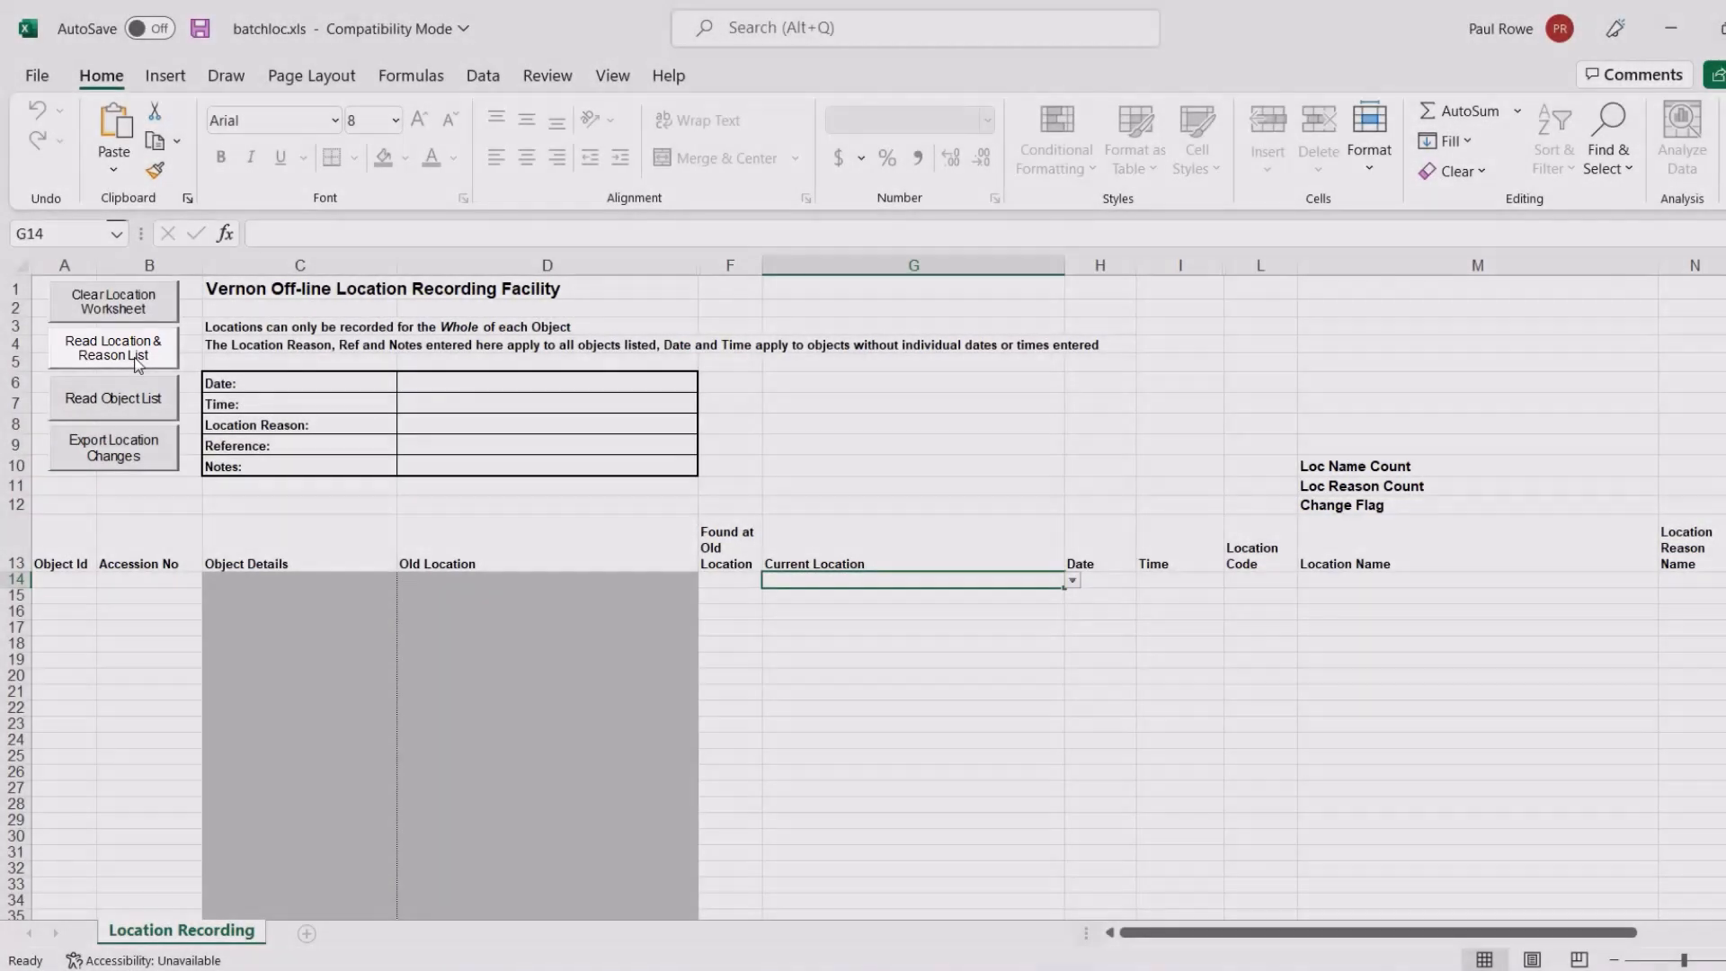
click(134, 357)
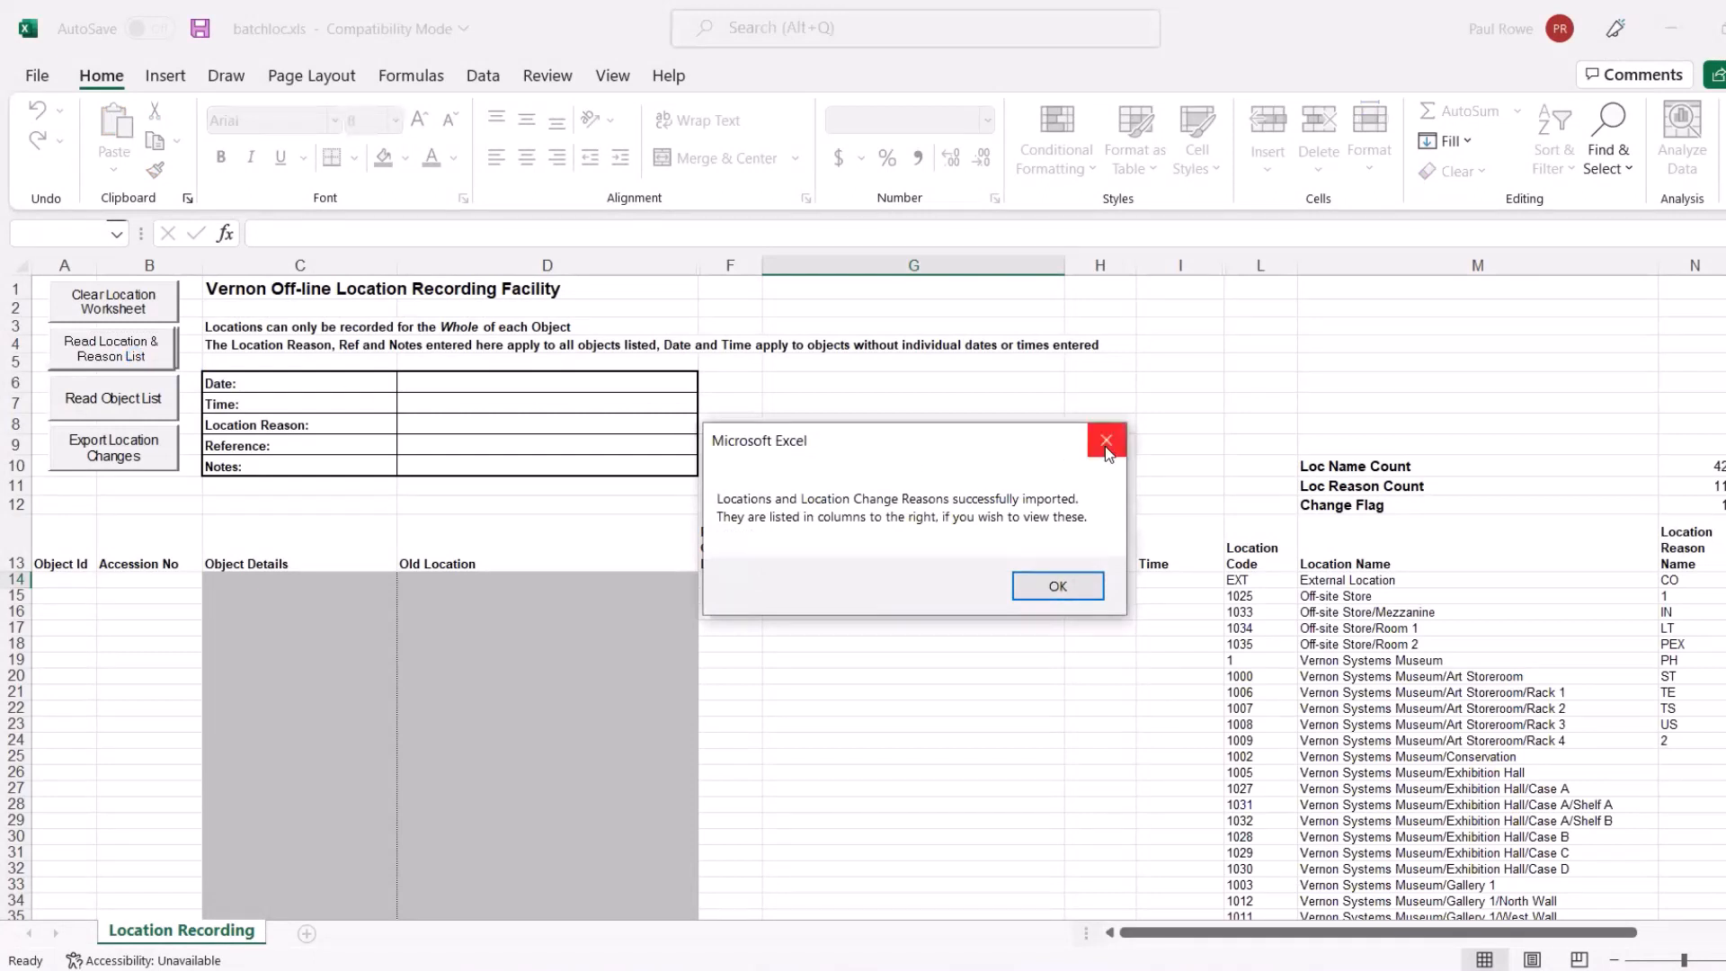
click(1076, 584)
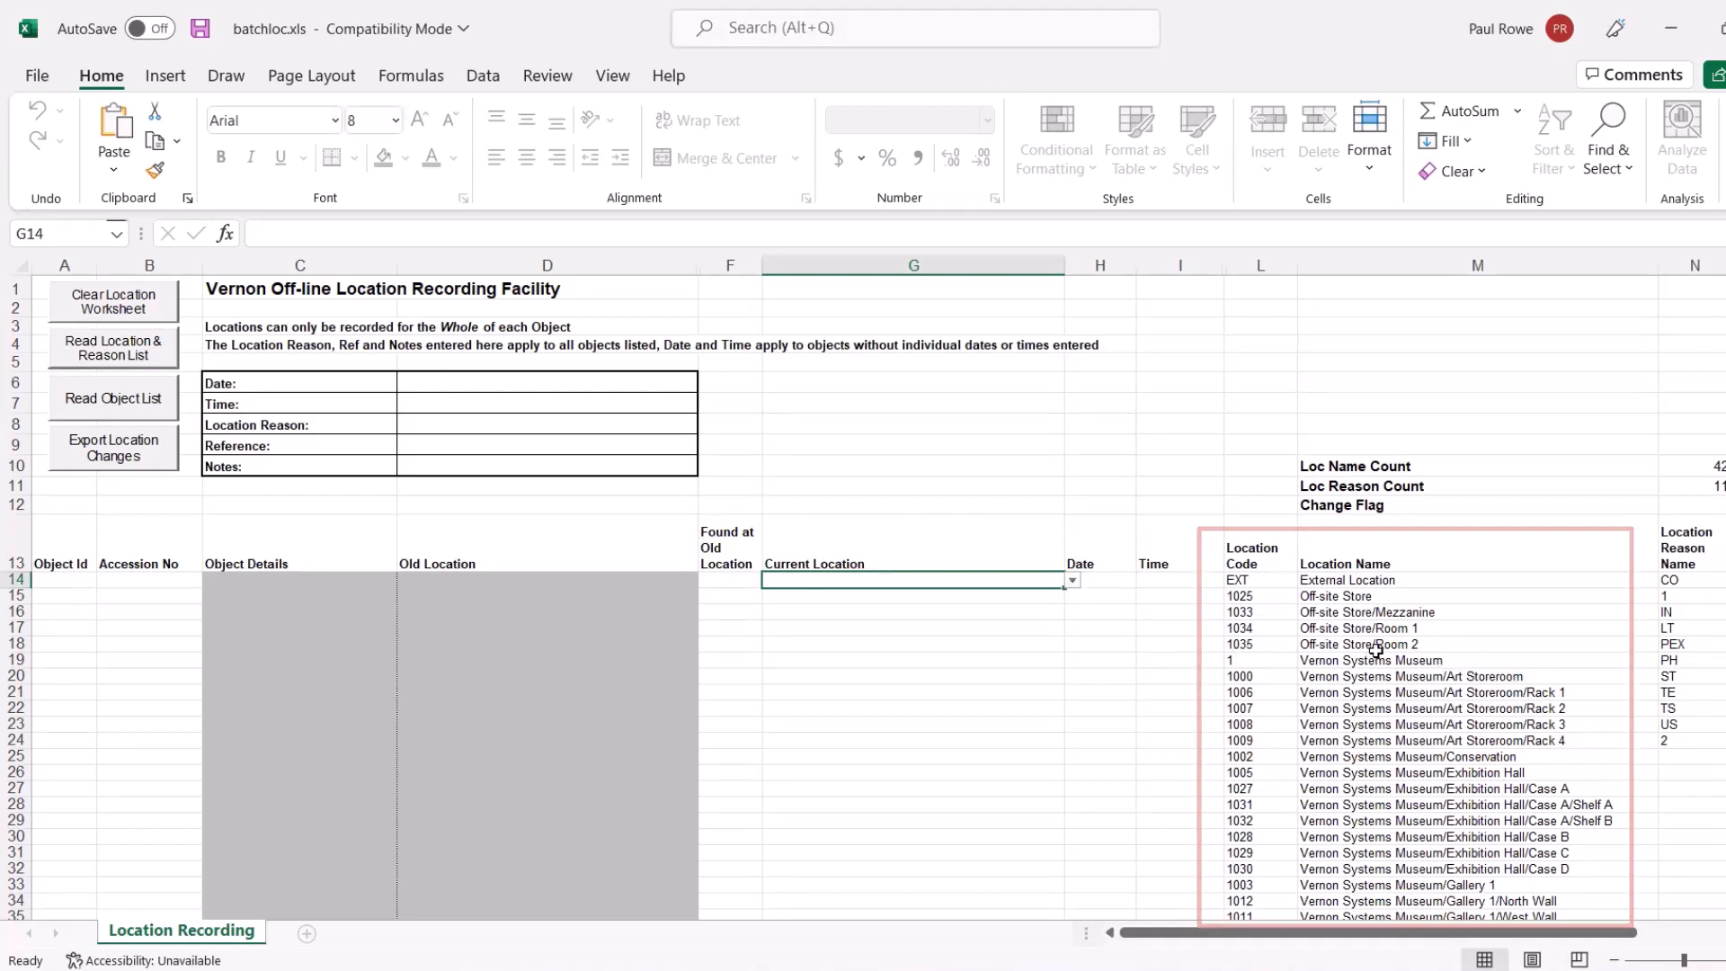
Fill in the worksheet's Date as 6-Oct-22, Time as 1:22:34 PM and Location Reason as Usual Location
click(532, 381)
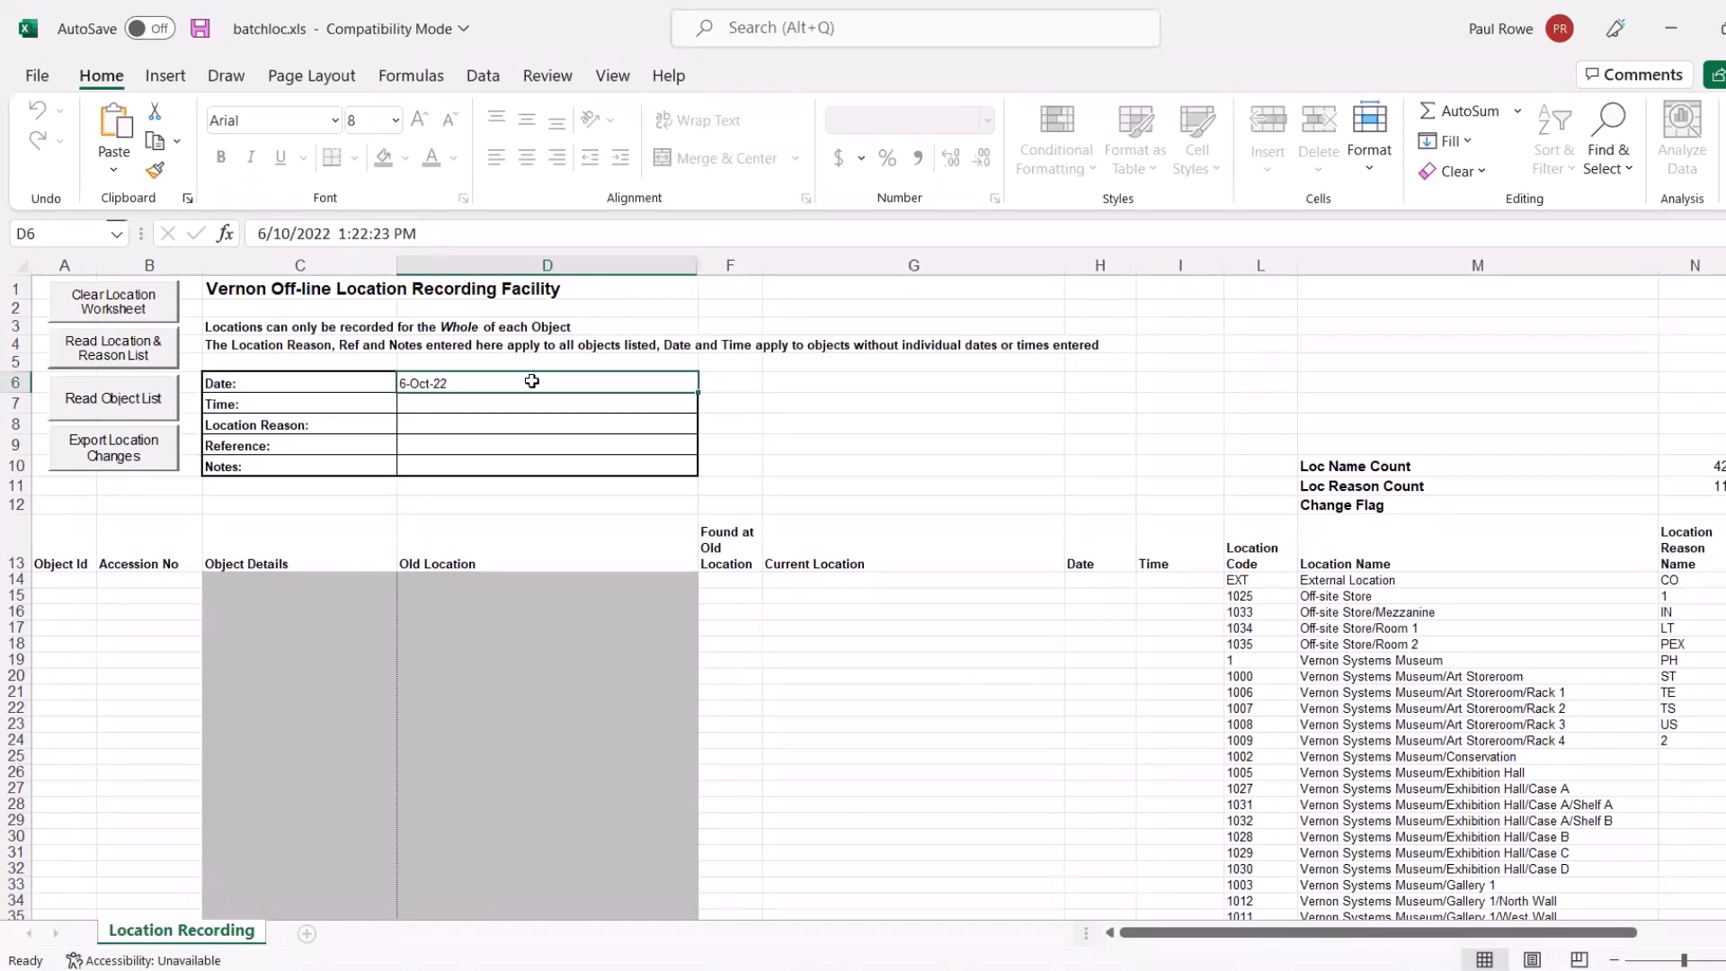
double_click(451, 397)
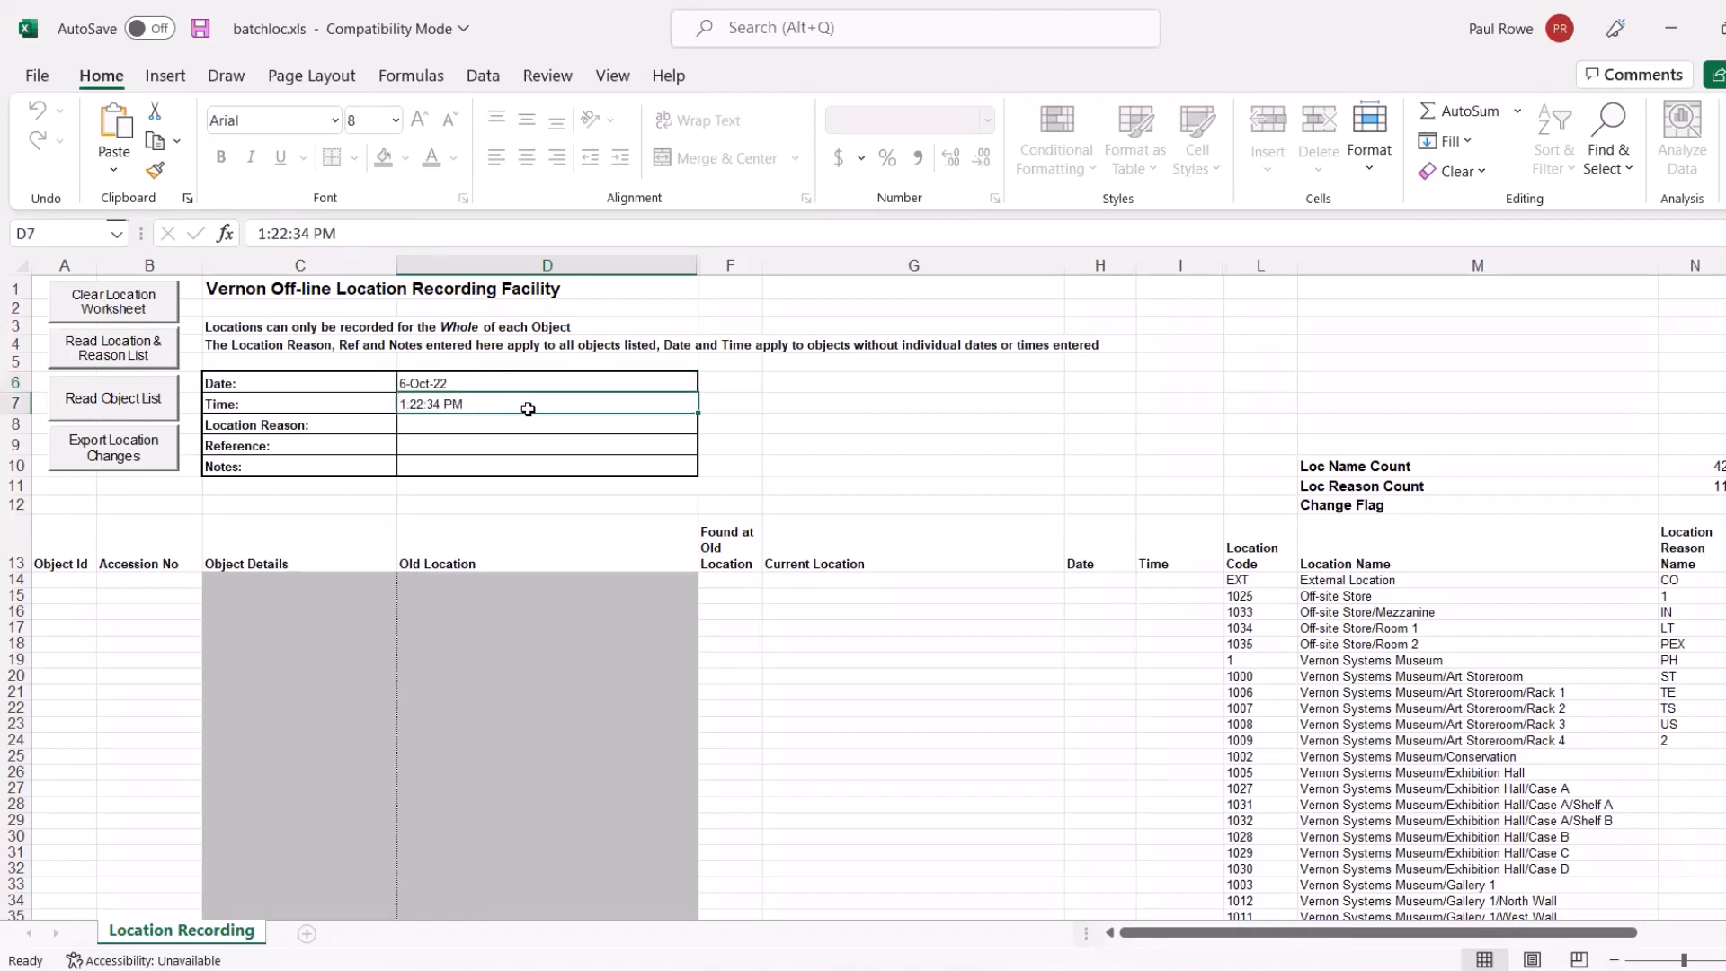
click(565, 426)
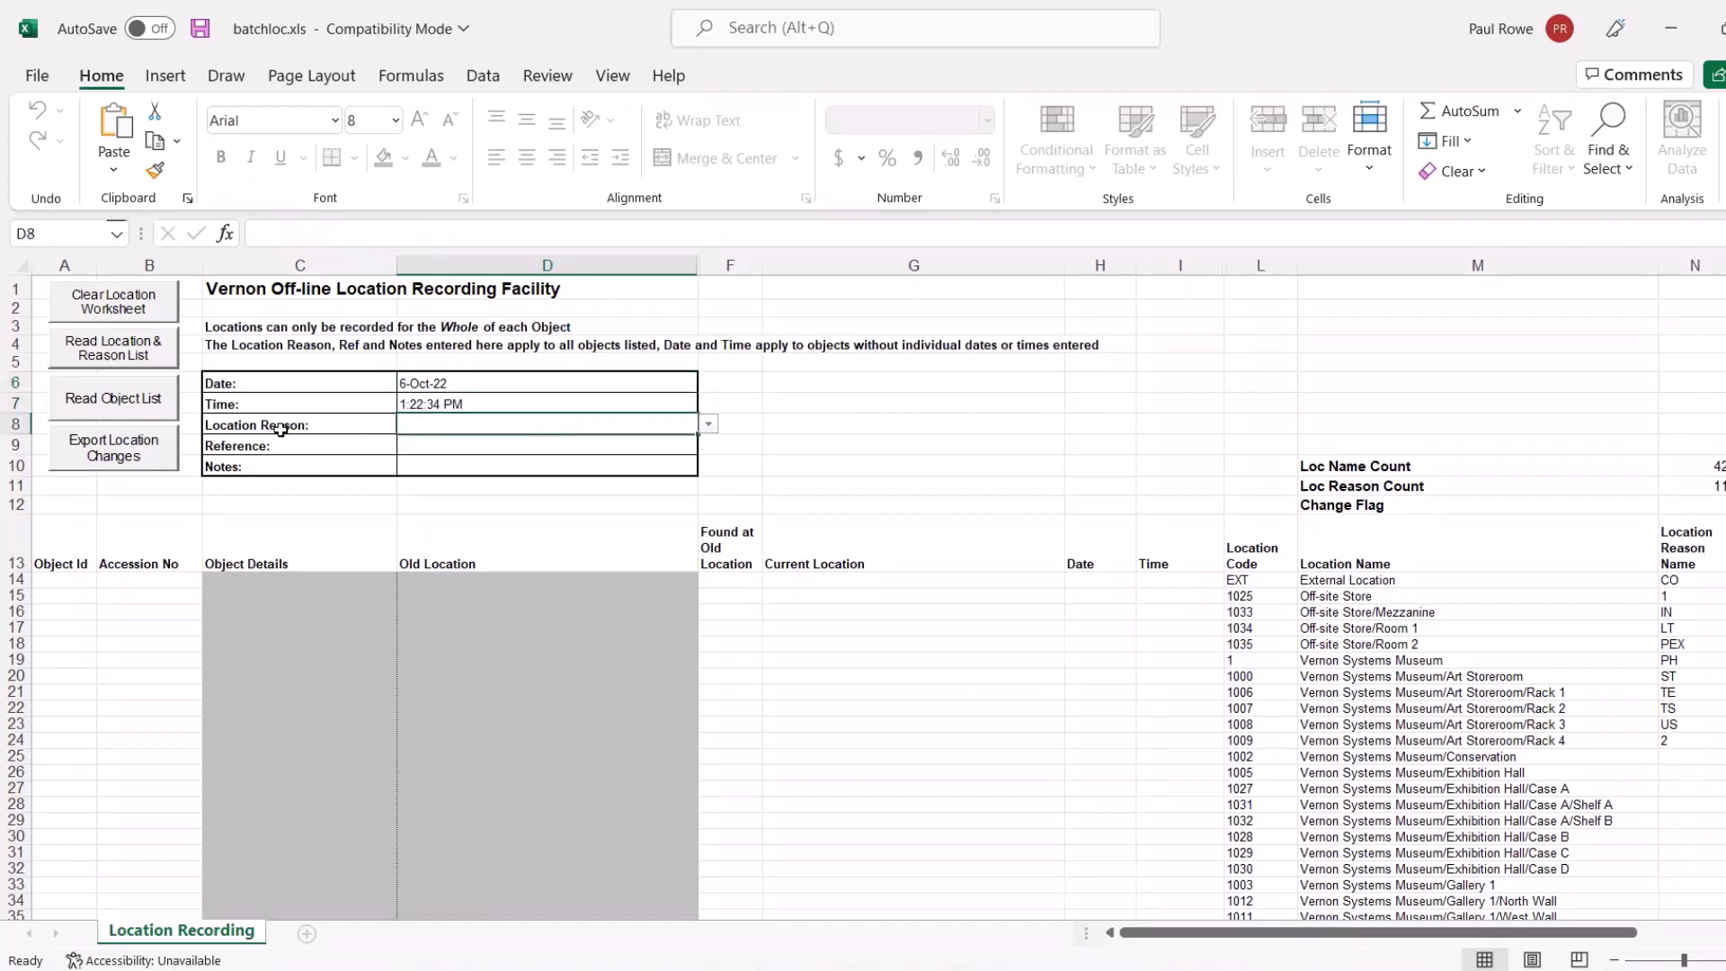
click(708, 423)
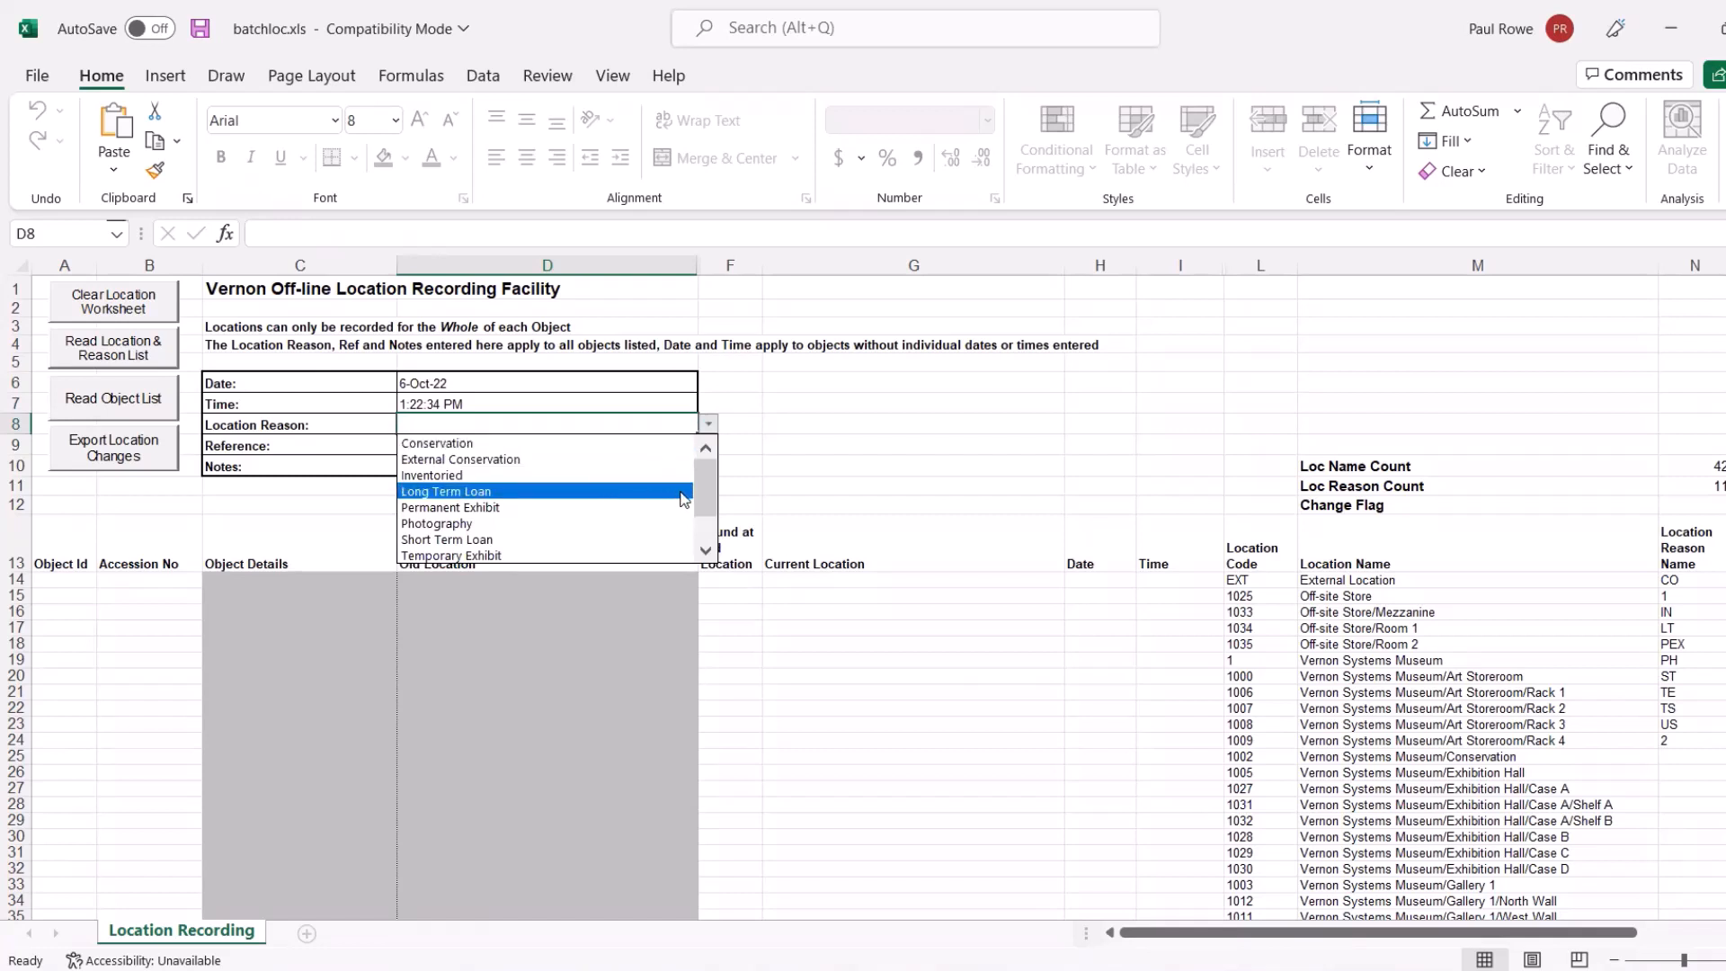
scroll(705, 550, down, 1)
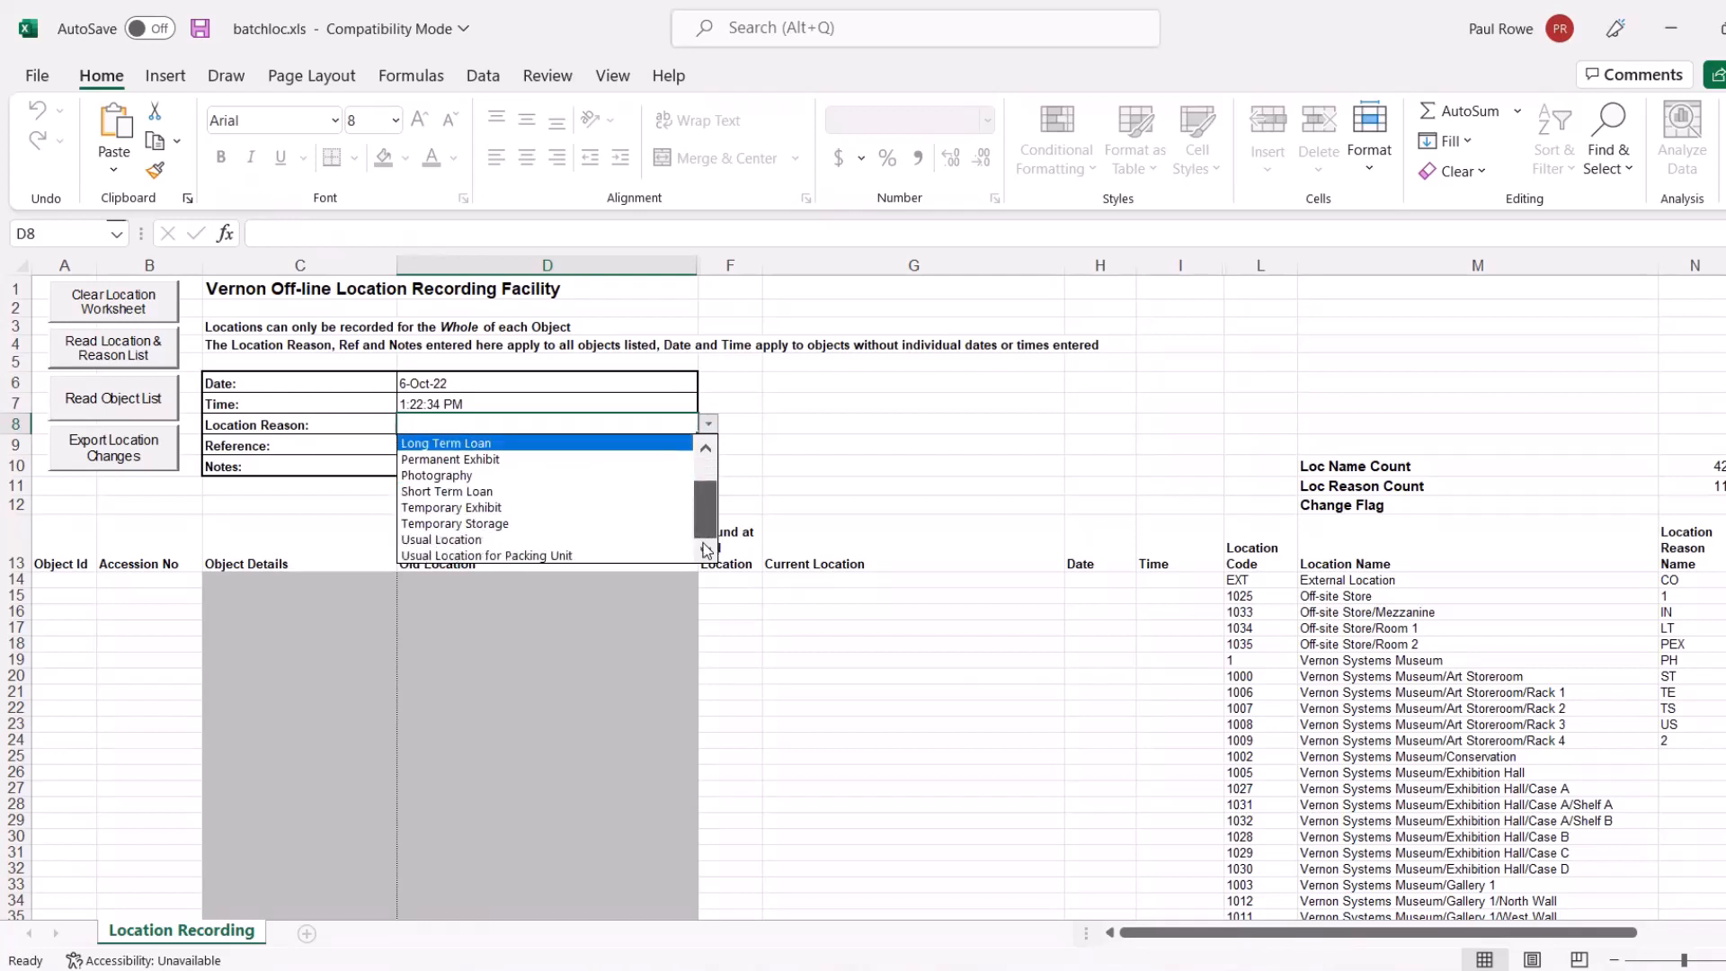
click(493, 542)
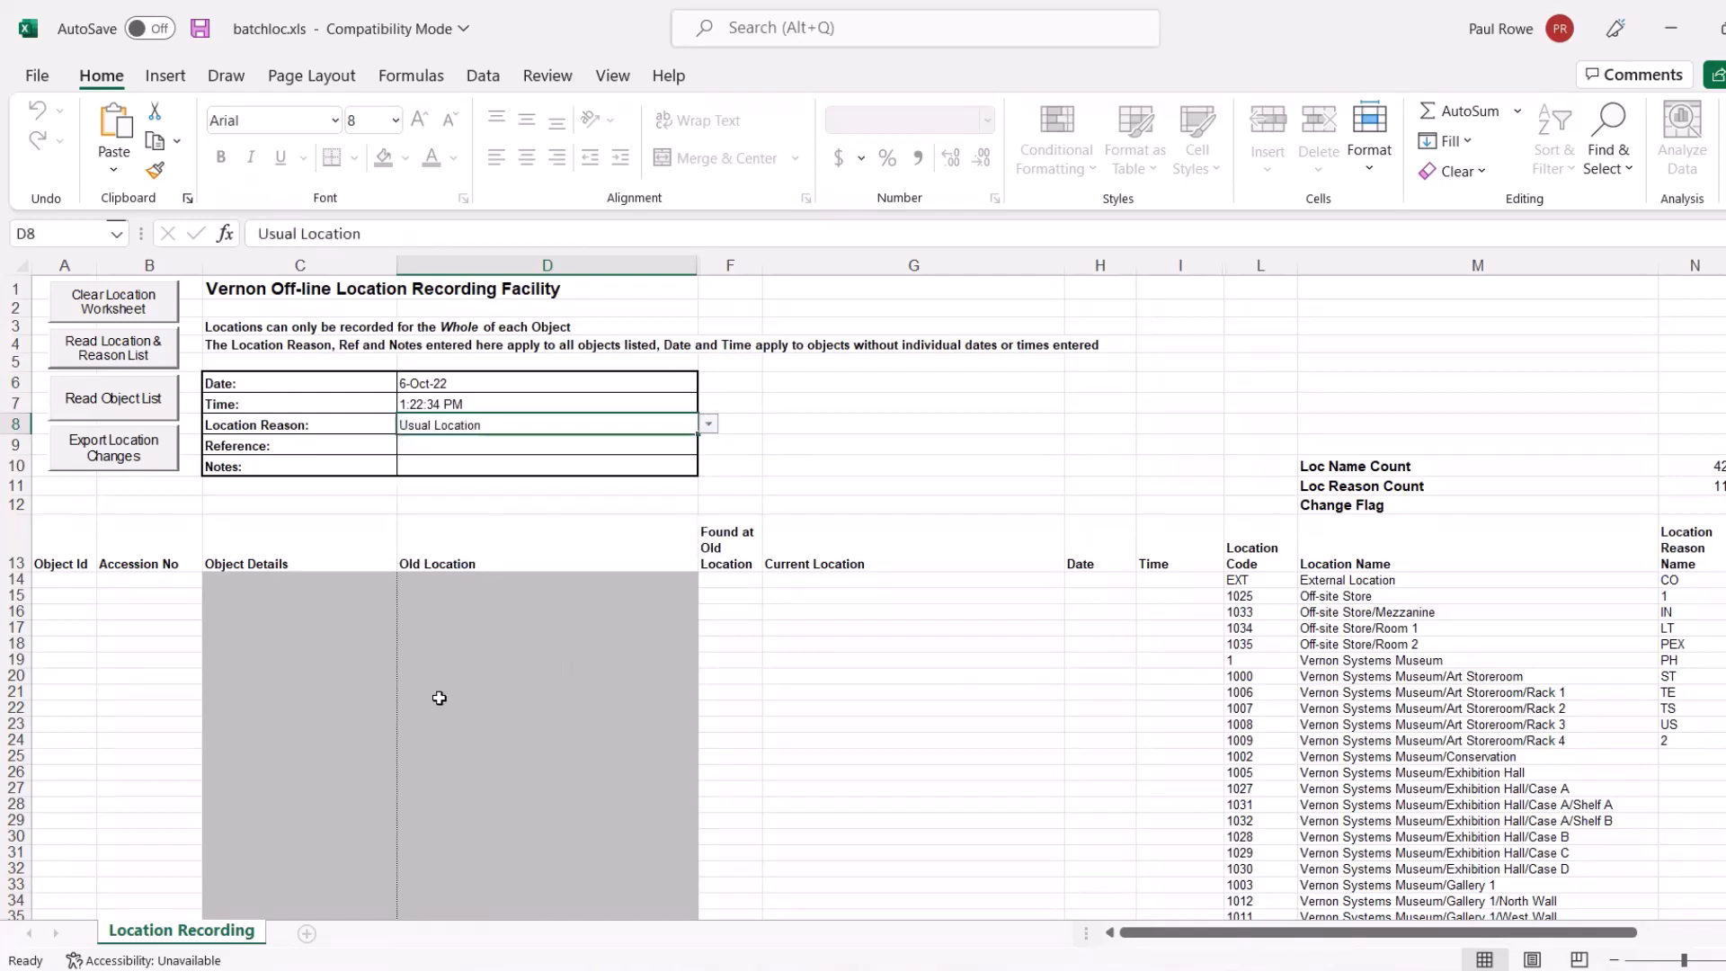
Enter the Object Ids 153, 158 and 160 in cells A14 to A16
click(68, 583)
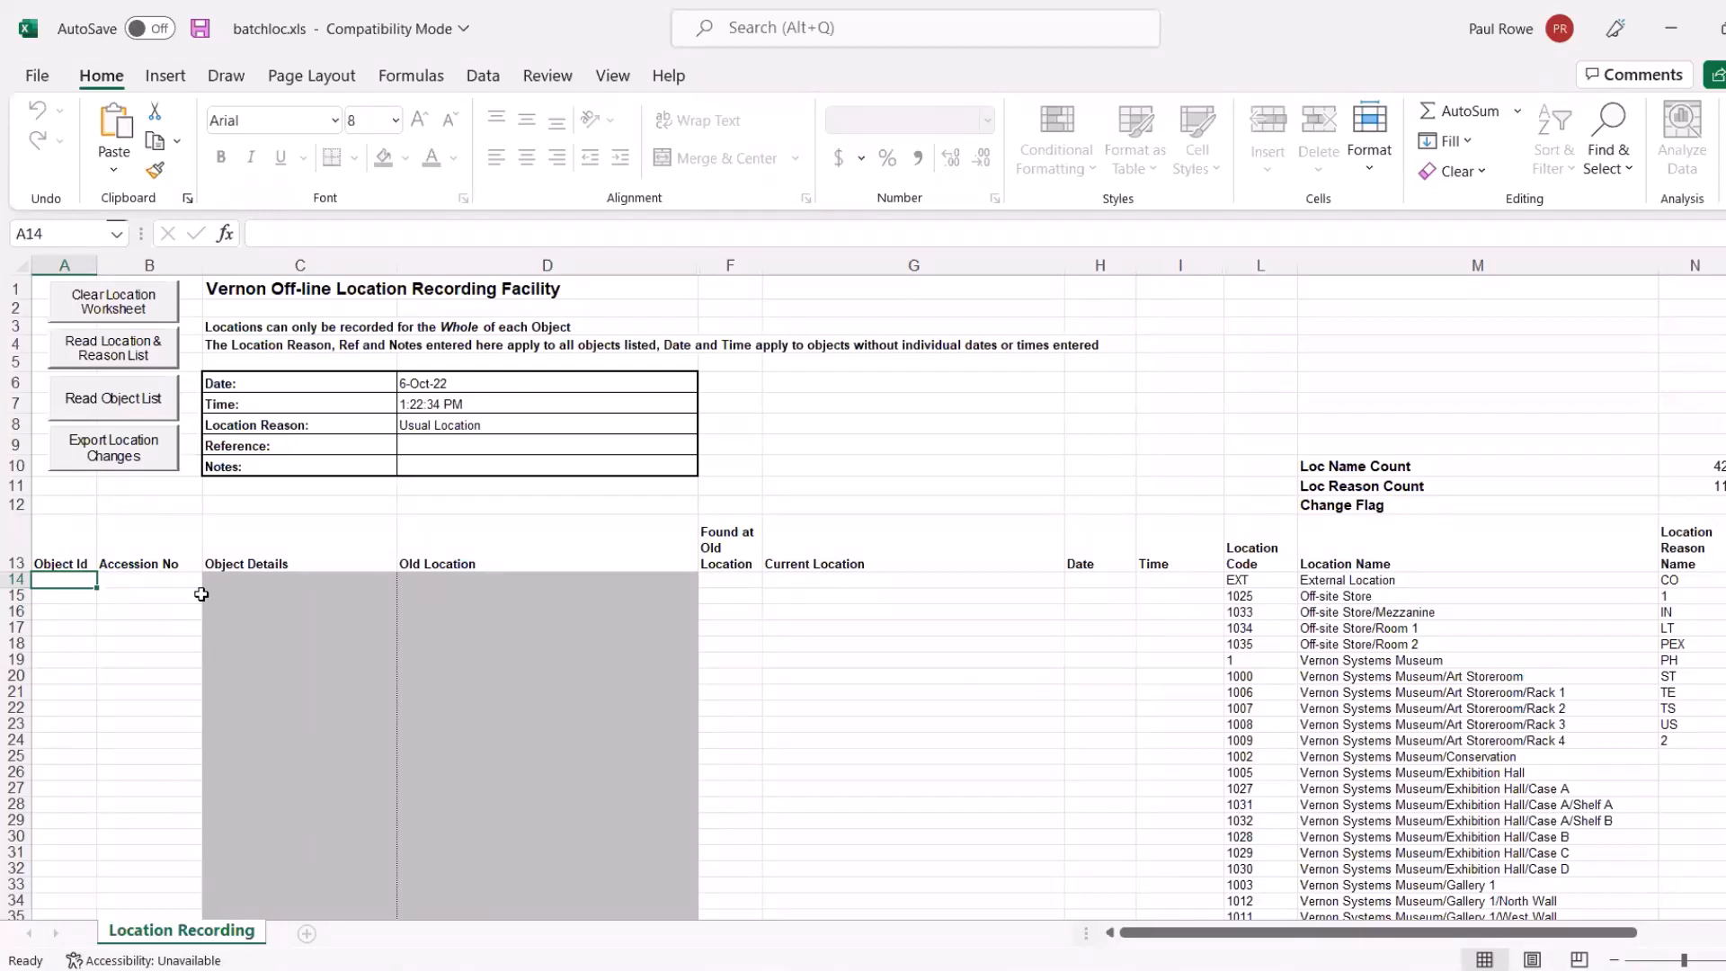
text(153)
key(Return)
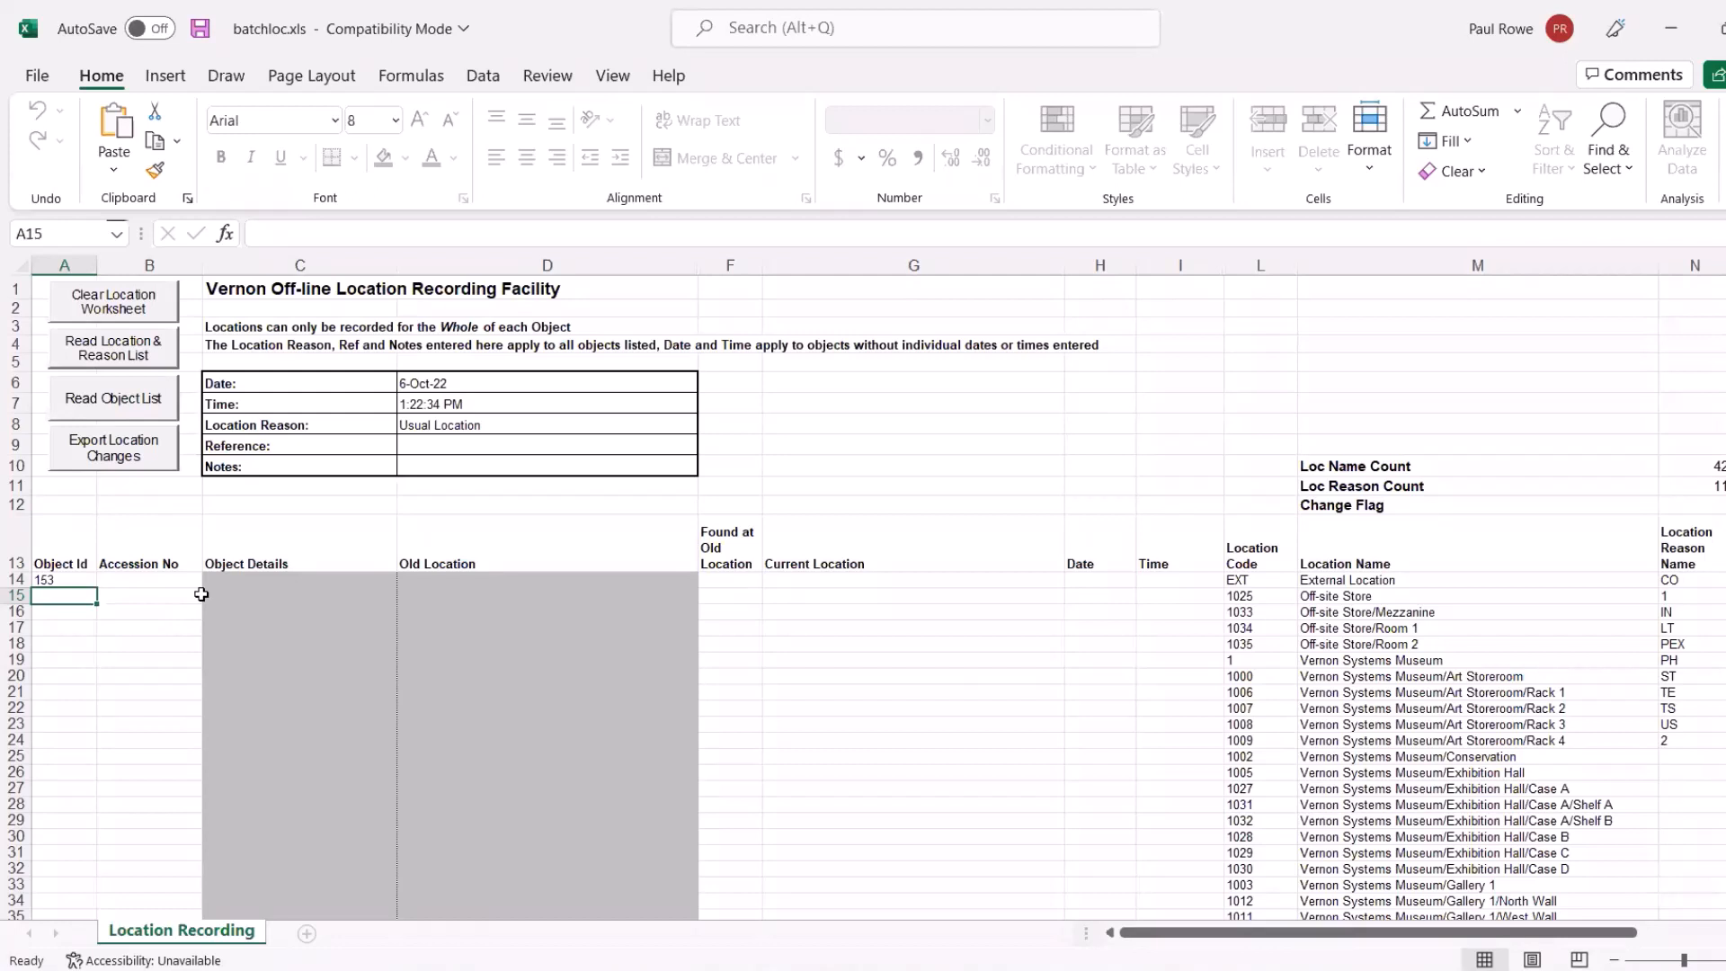
text(158)
key(Return)
key(Return)
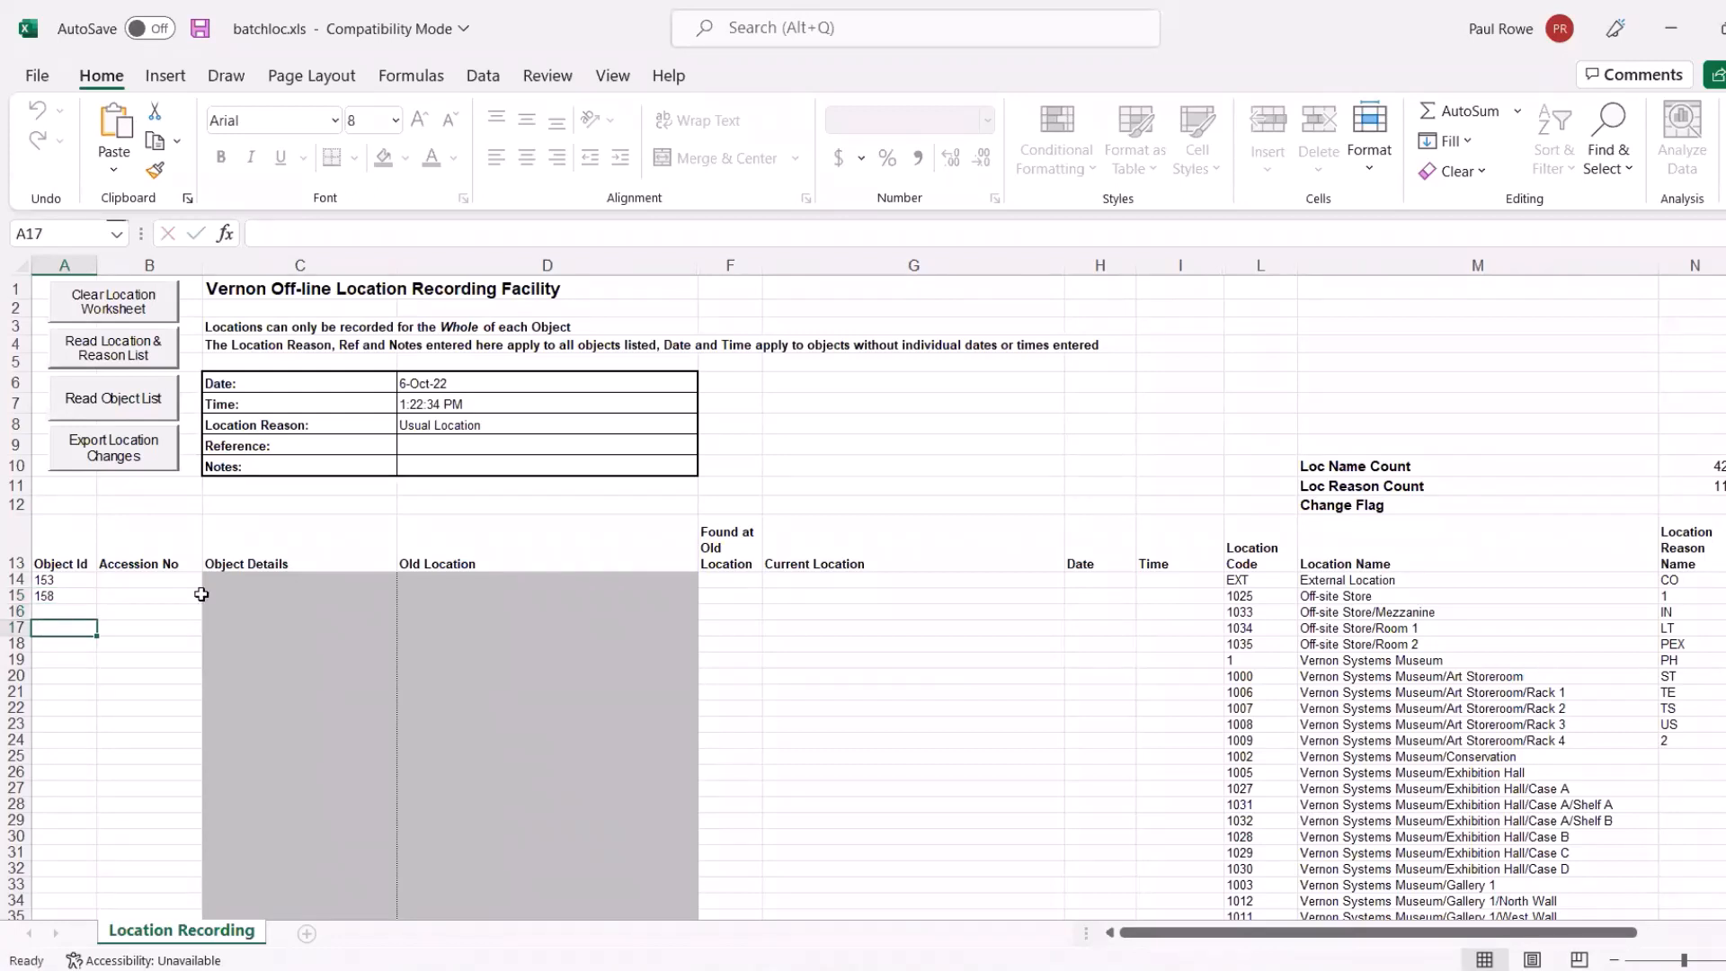
key(Up)
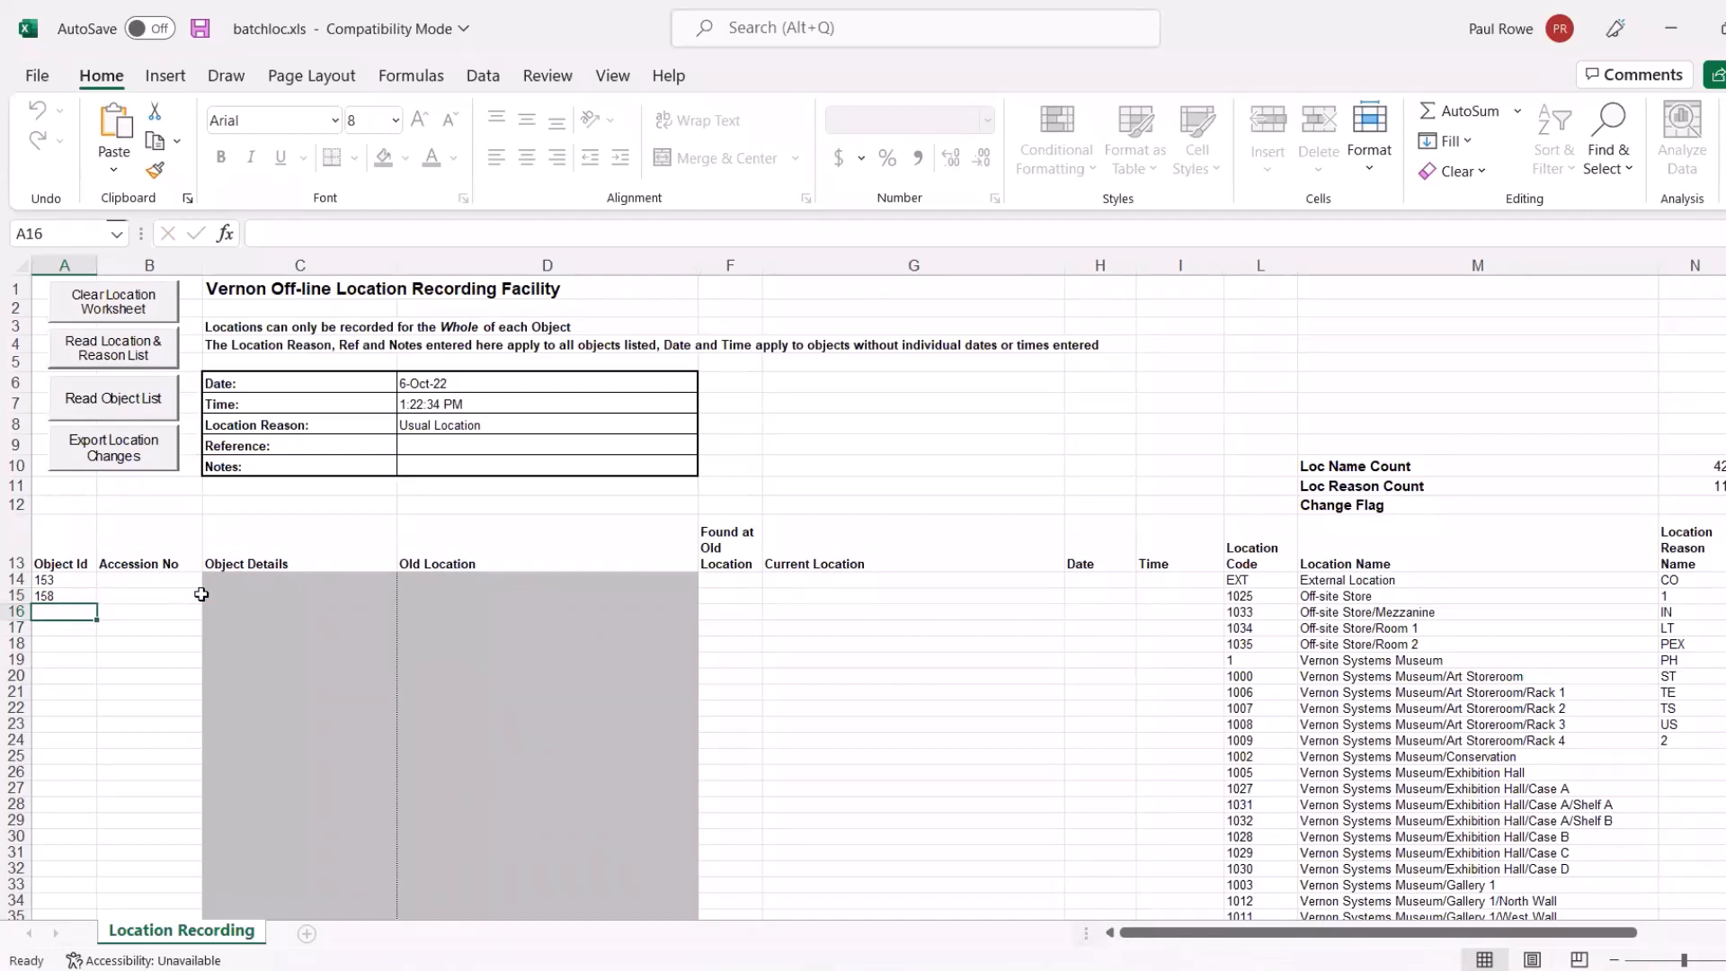
text(160)
key(Return)
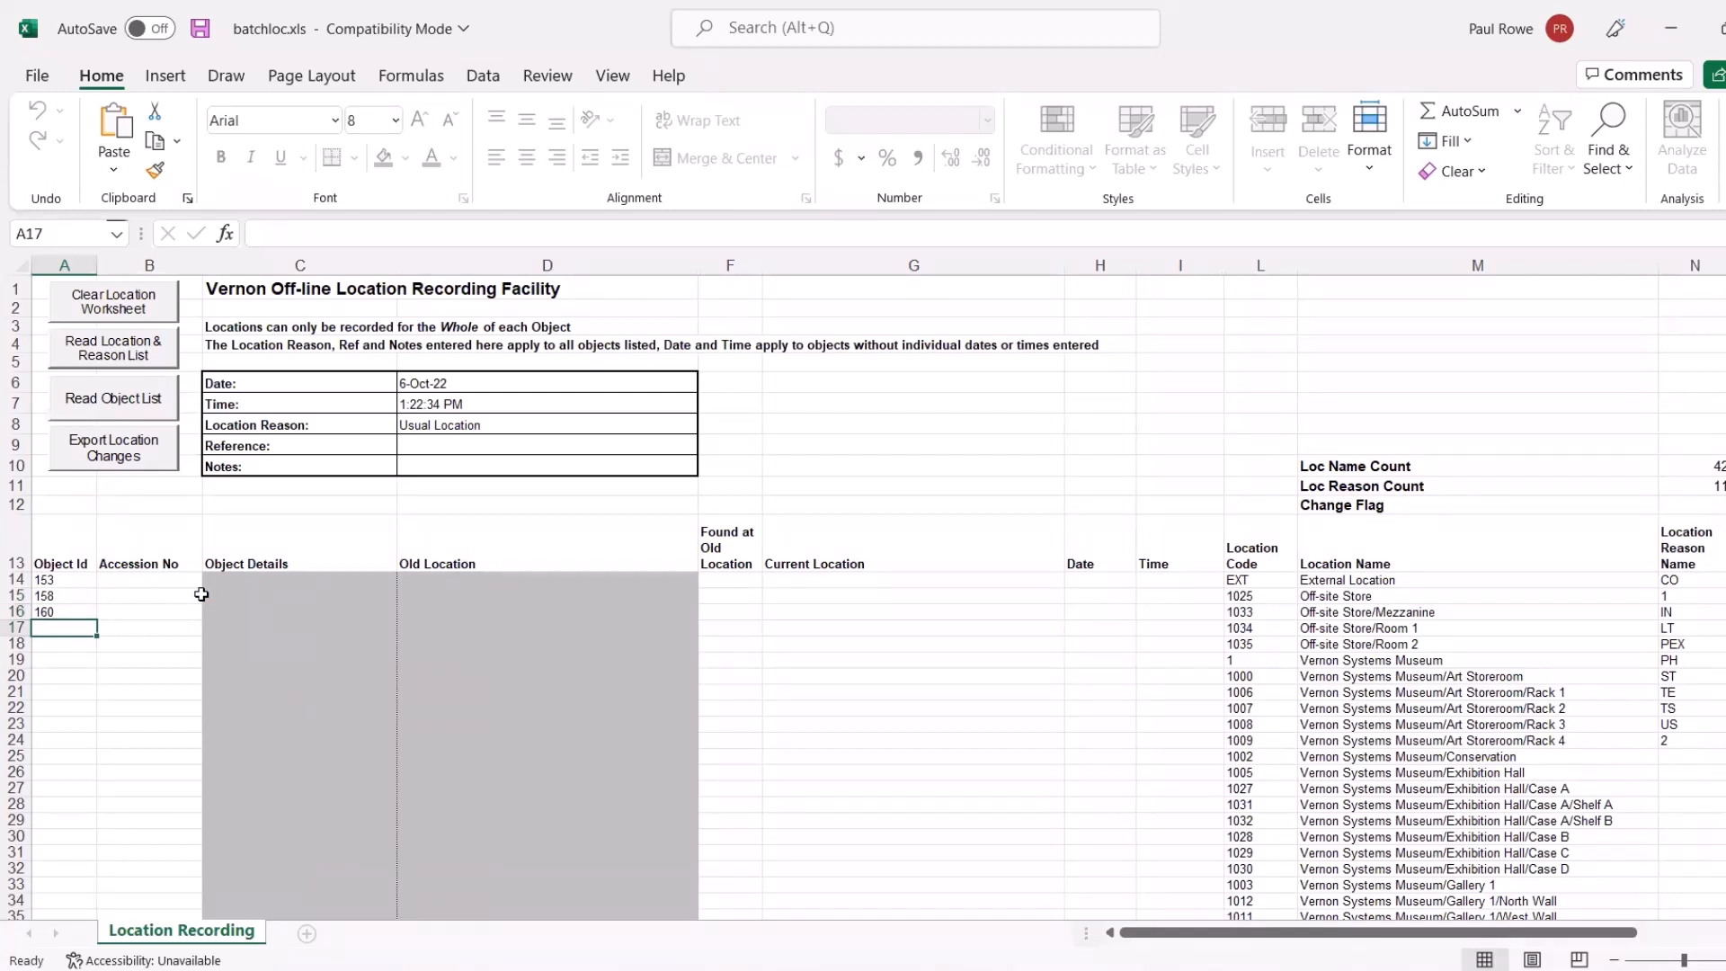
Set the Current Location of object 153 in G14 to Vernon Systems Museum/Art Storeroom
click(988, 581)
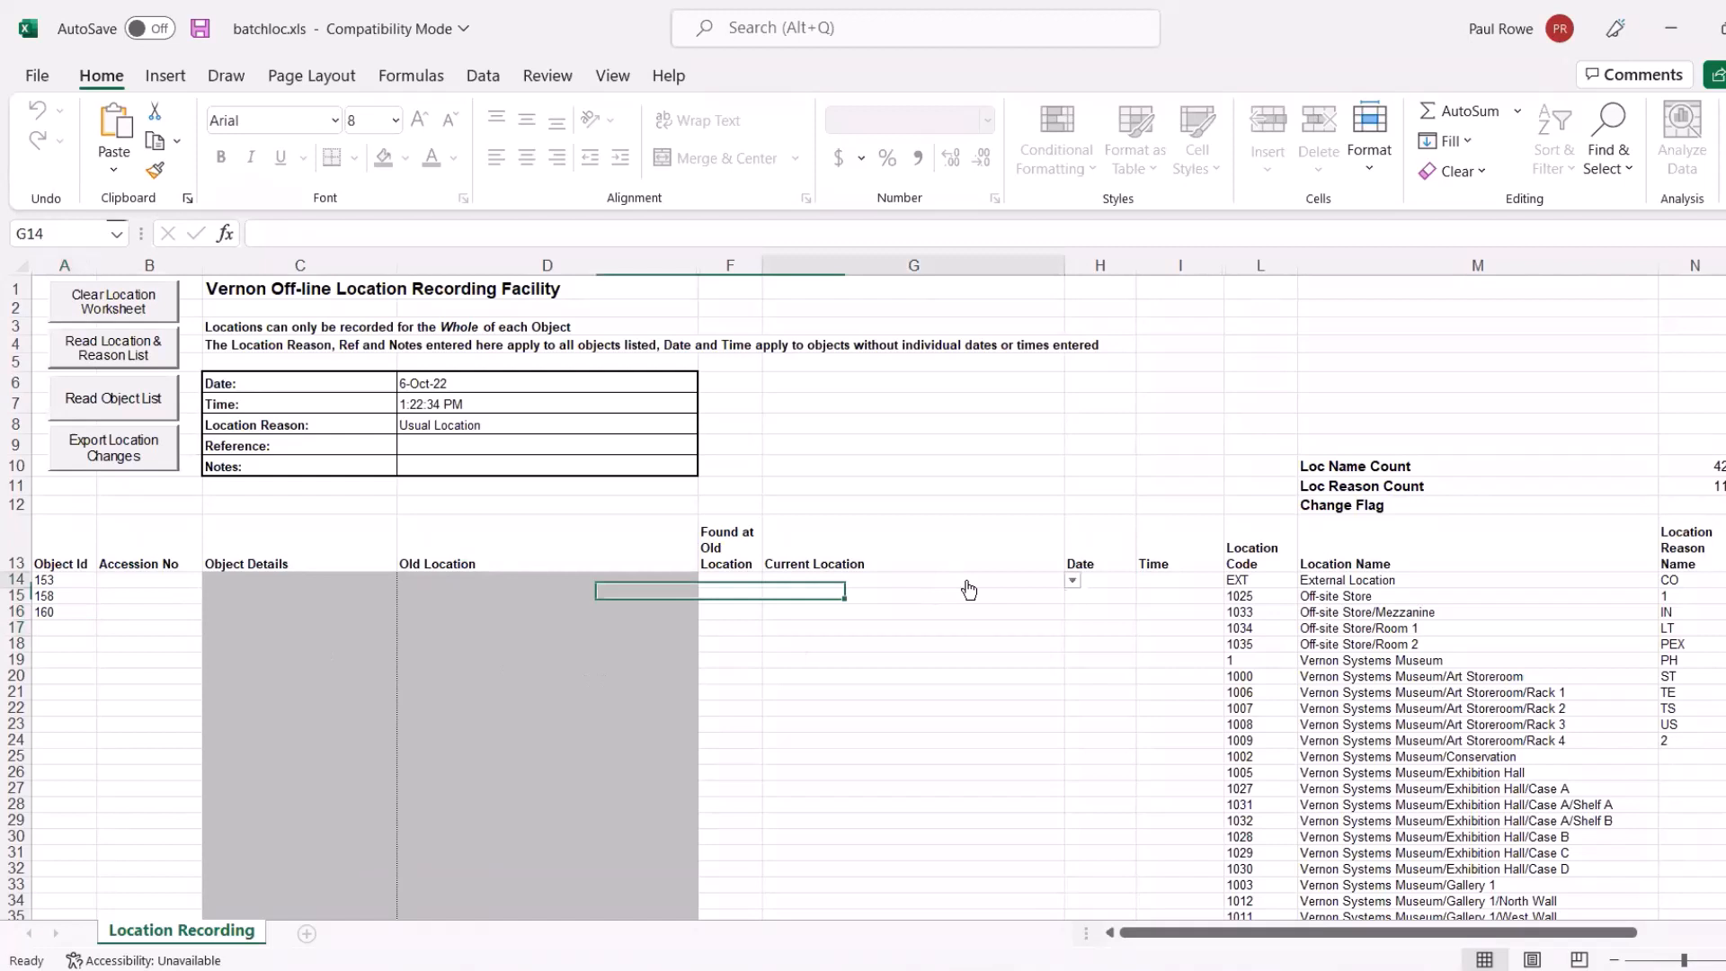
click(1072, 580)
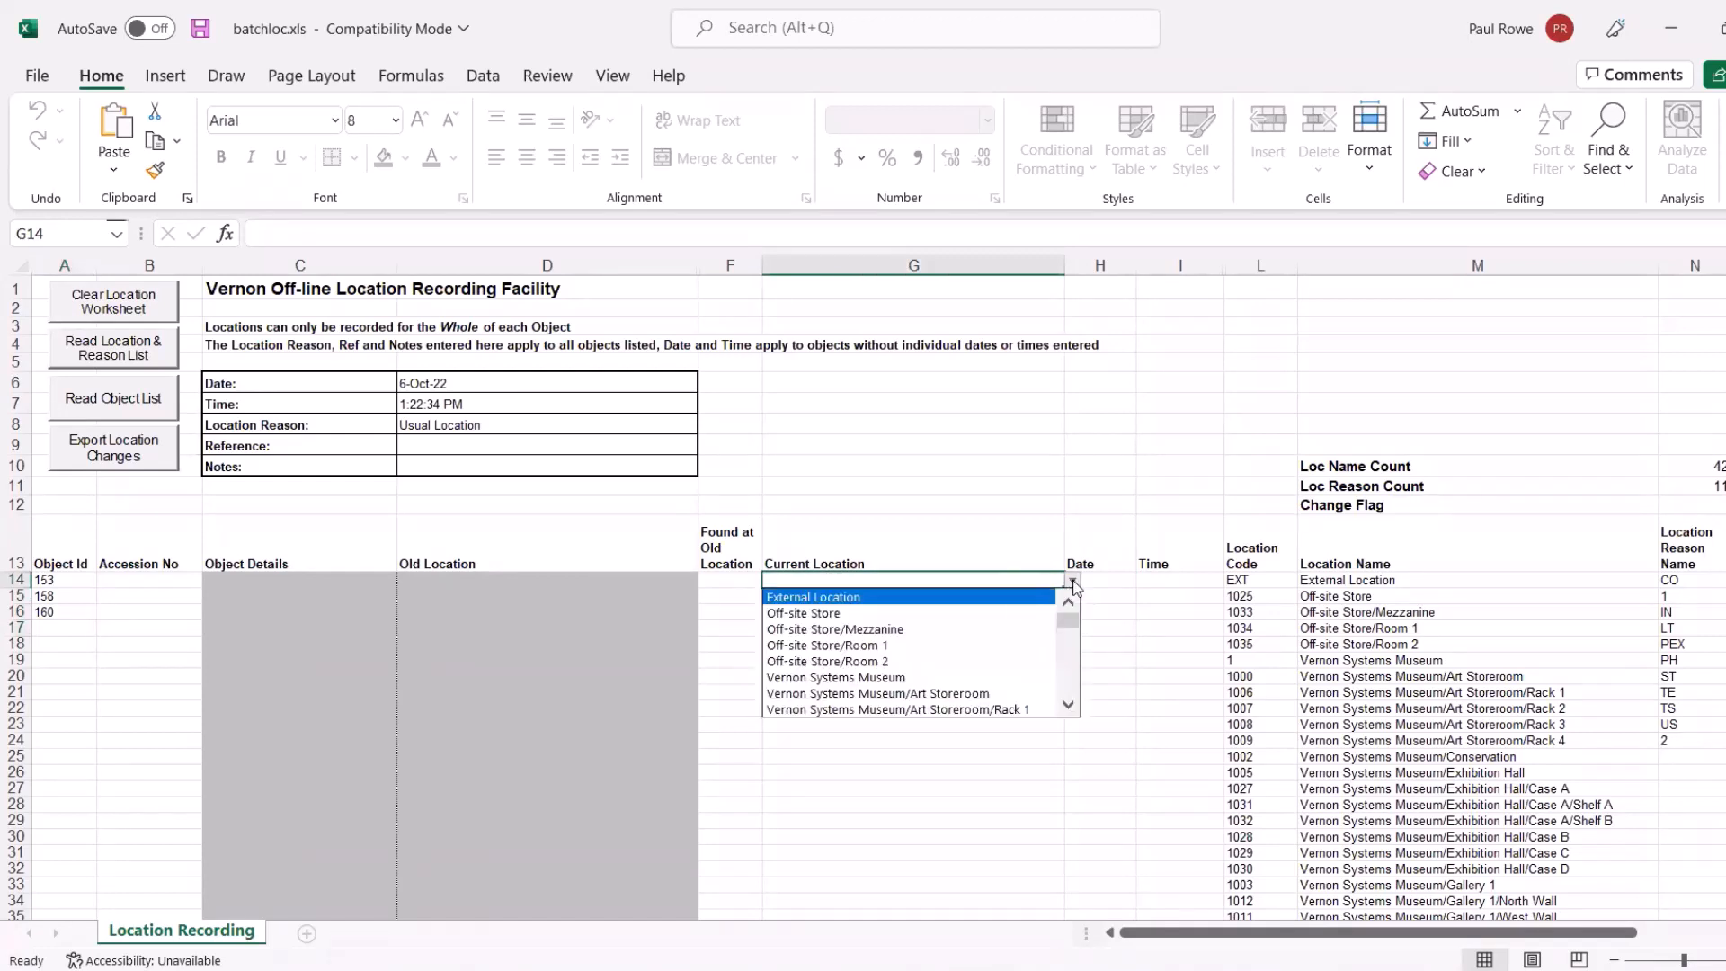
click(993, 680)
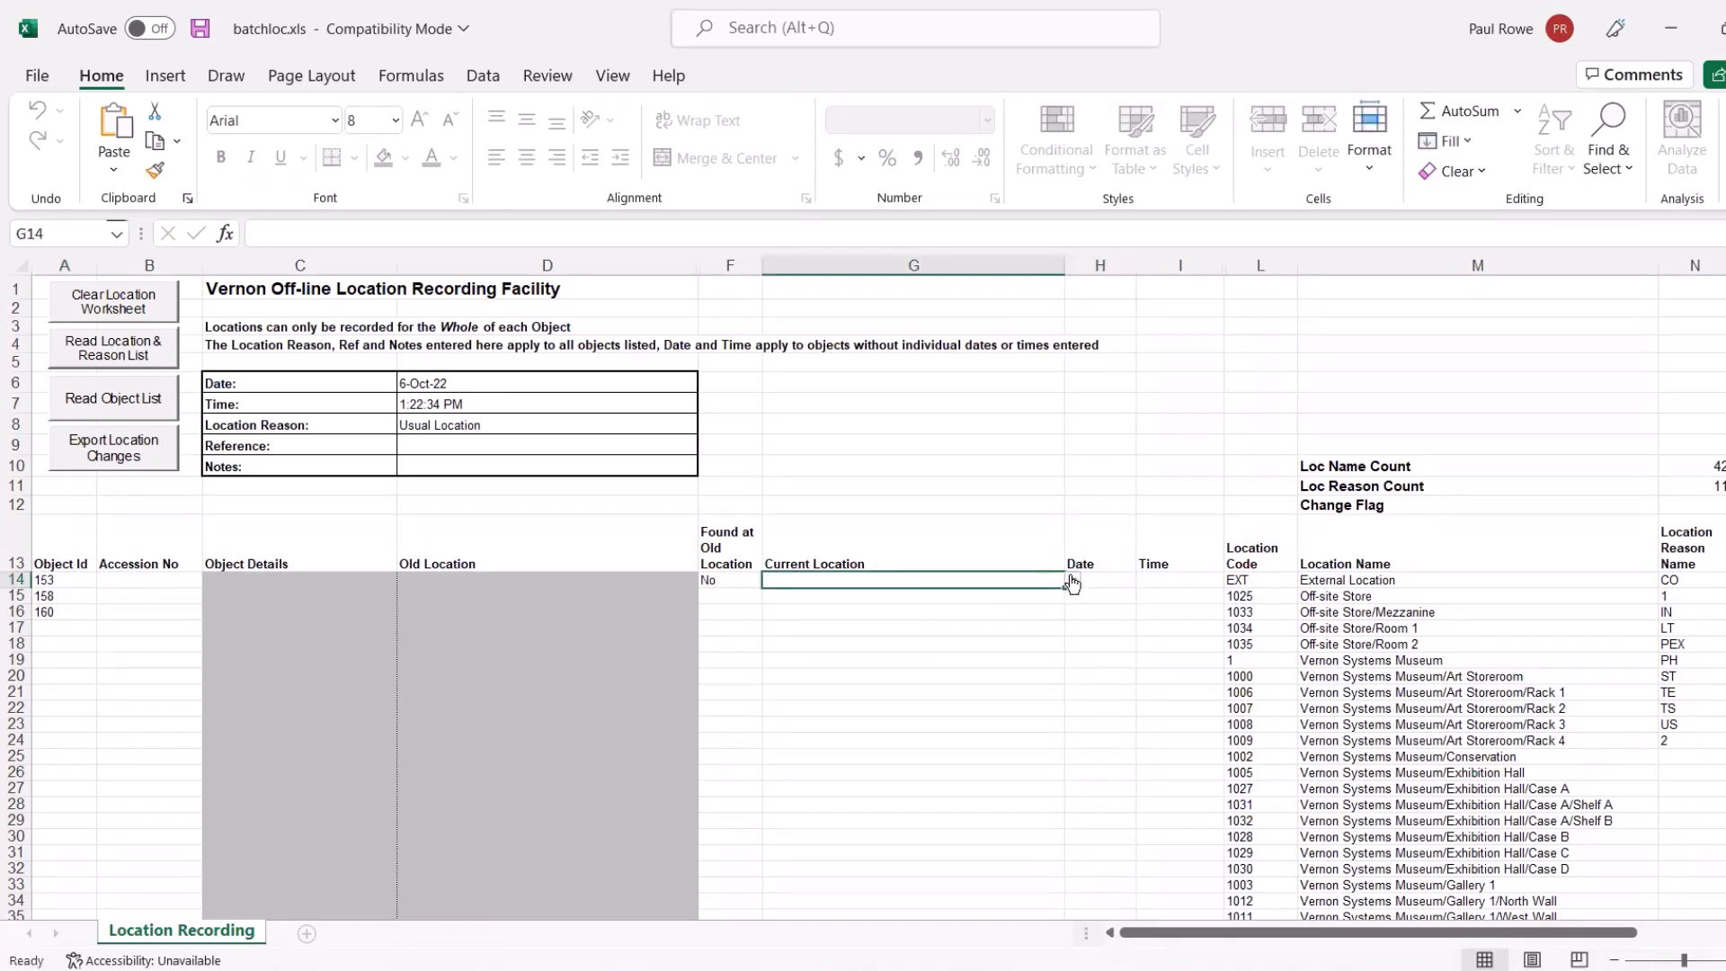
click(1072, 580)
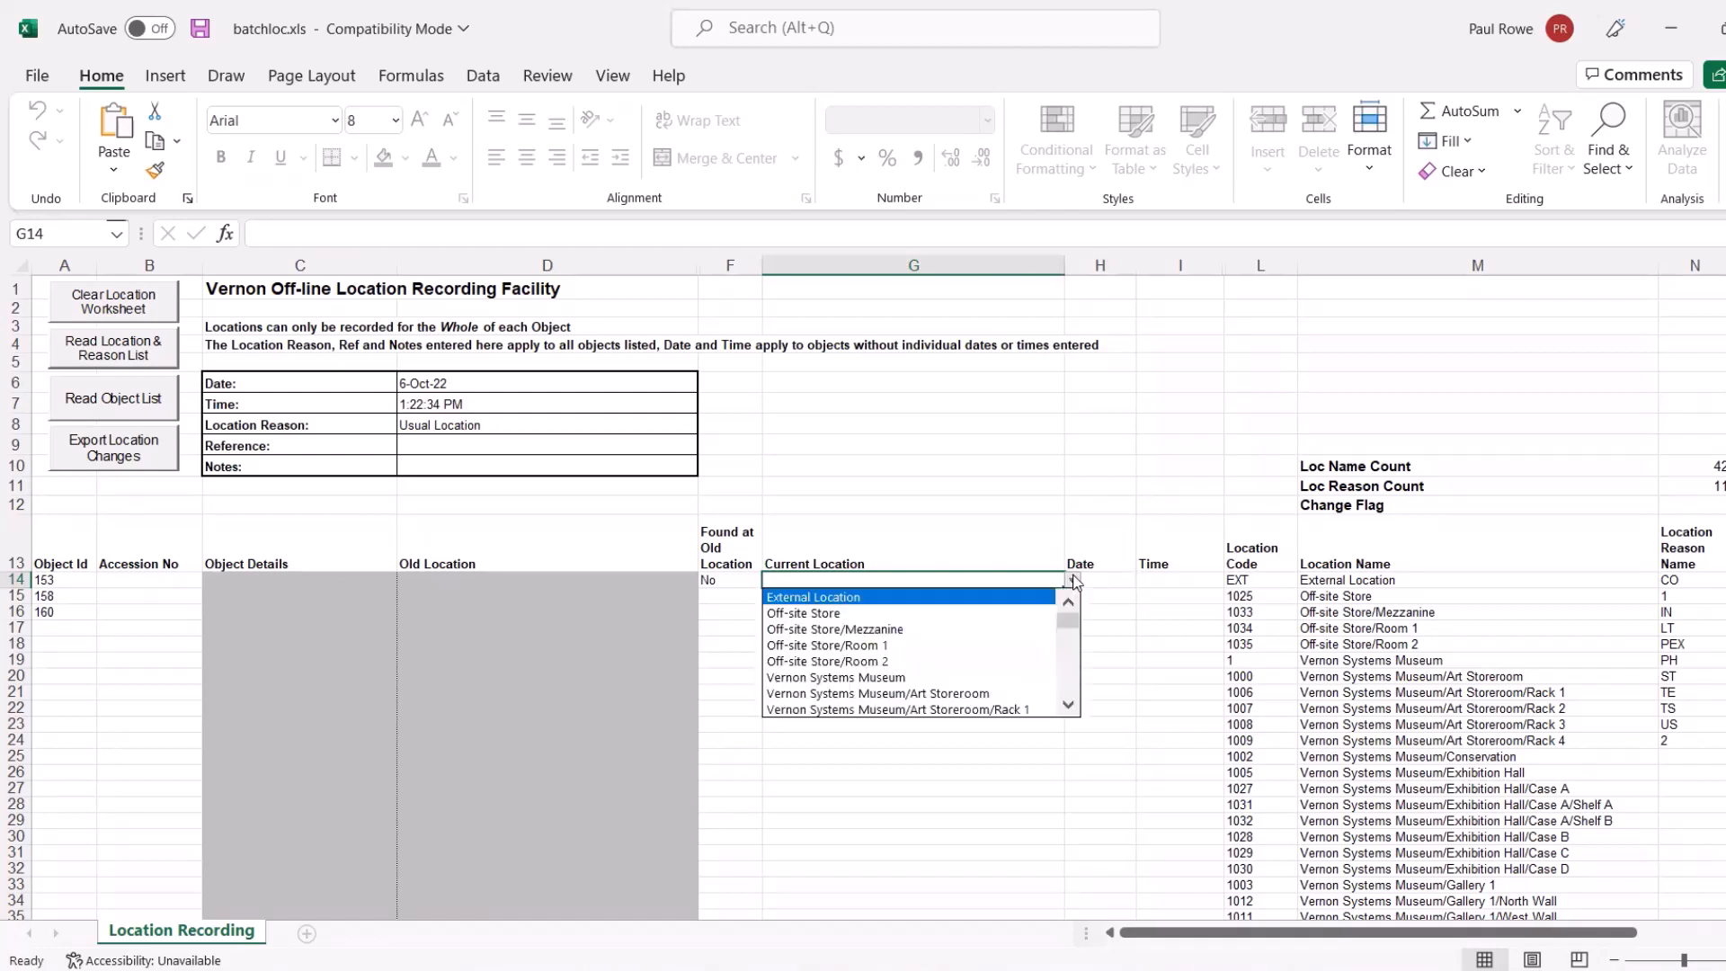
click(975, 695)
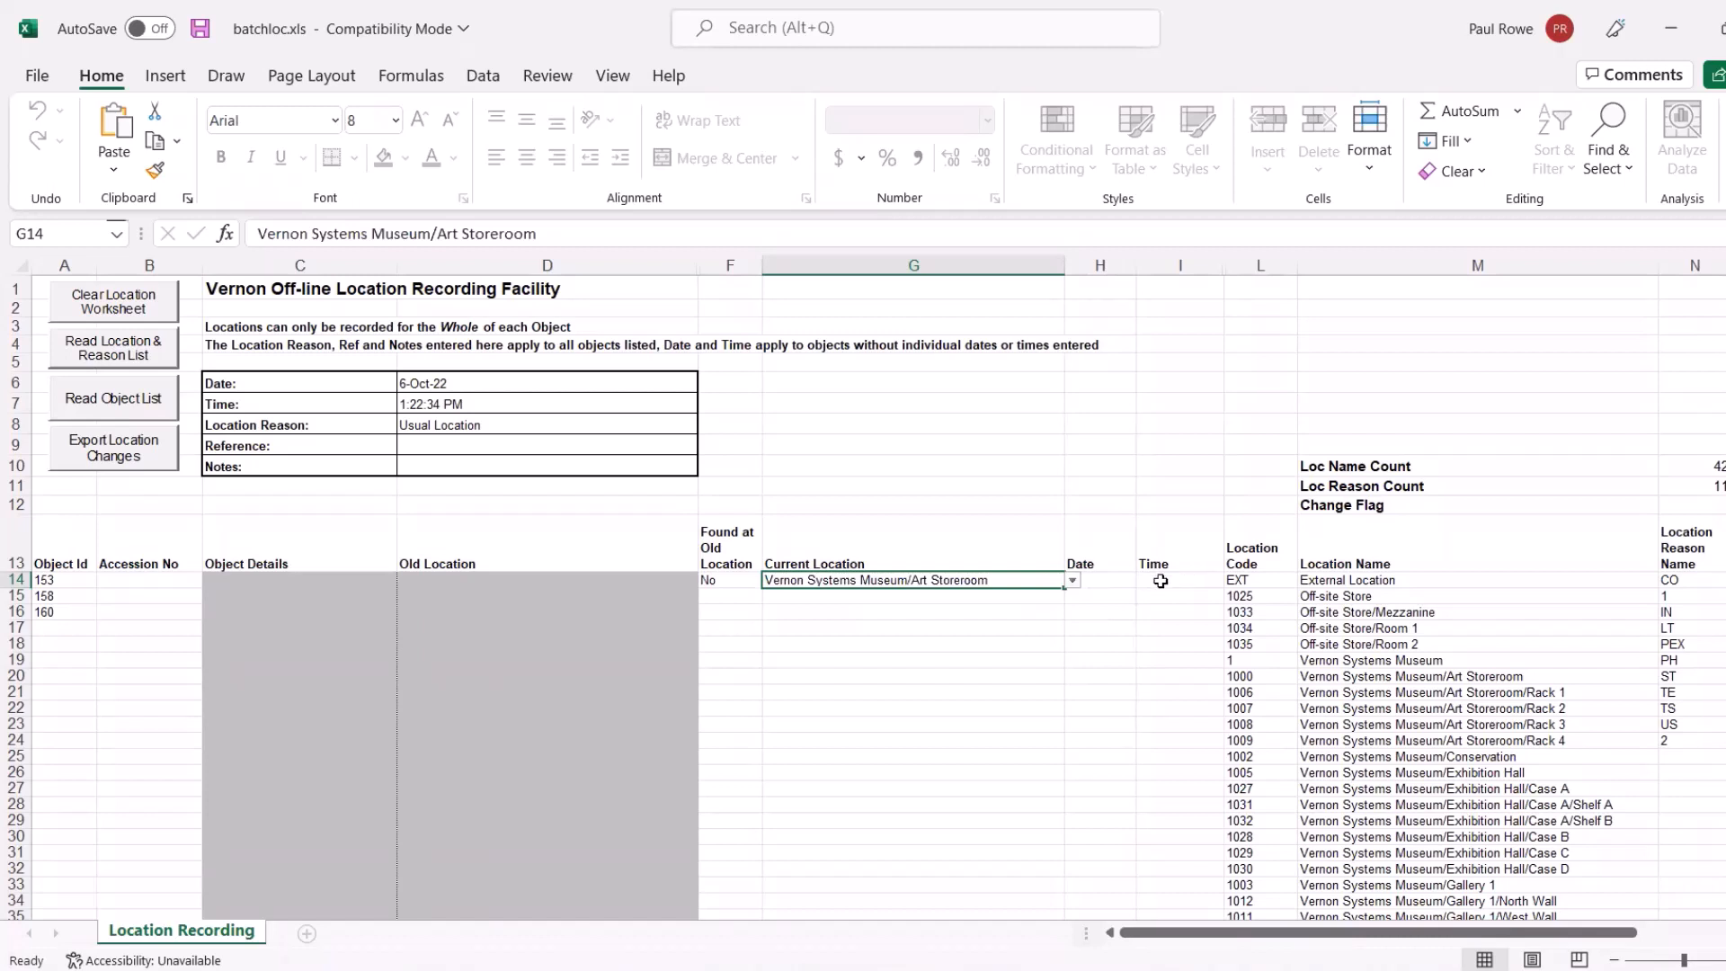
Set the Current Location of objects 158 and 160 in G15 and G16 to Vernon Systems Museum/Art Storeroom
click(796, 598)
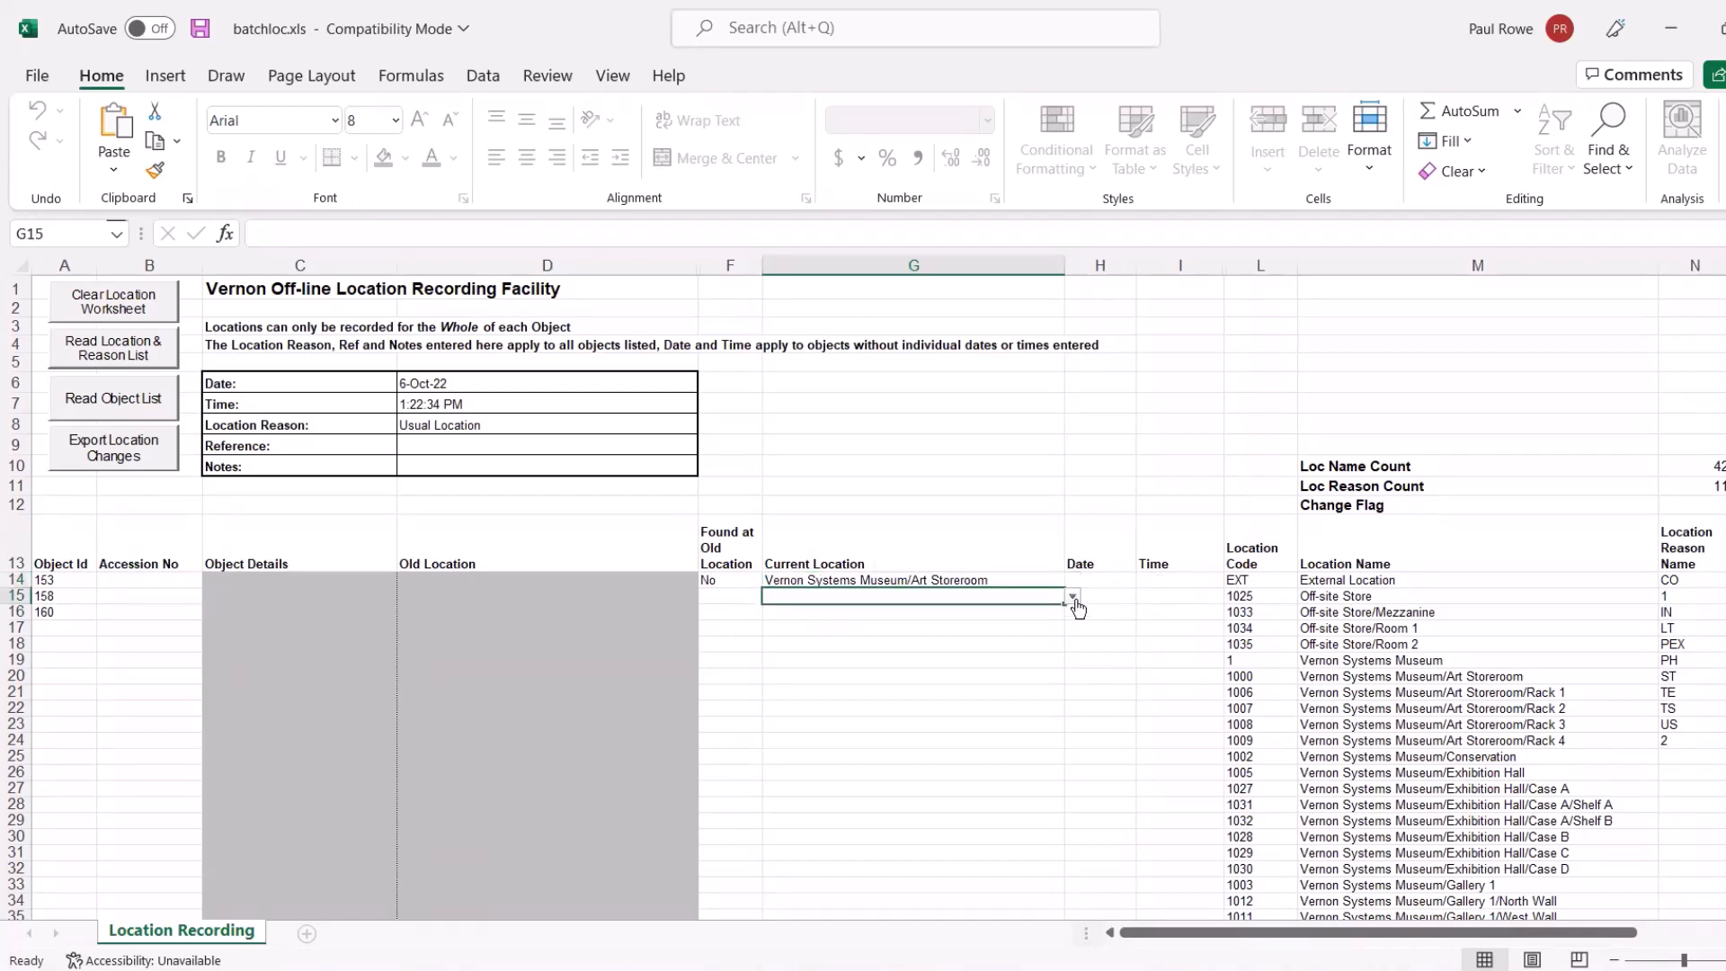
click(1072, 597)
click(977, 714)
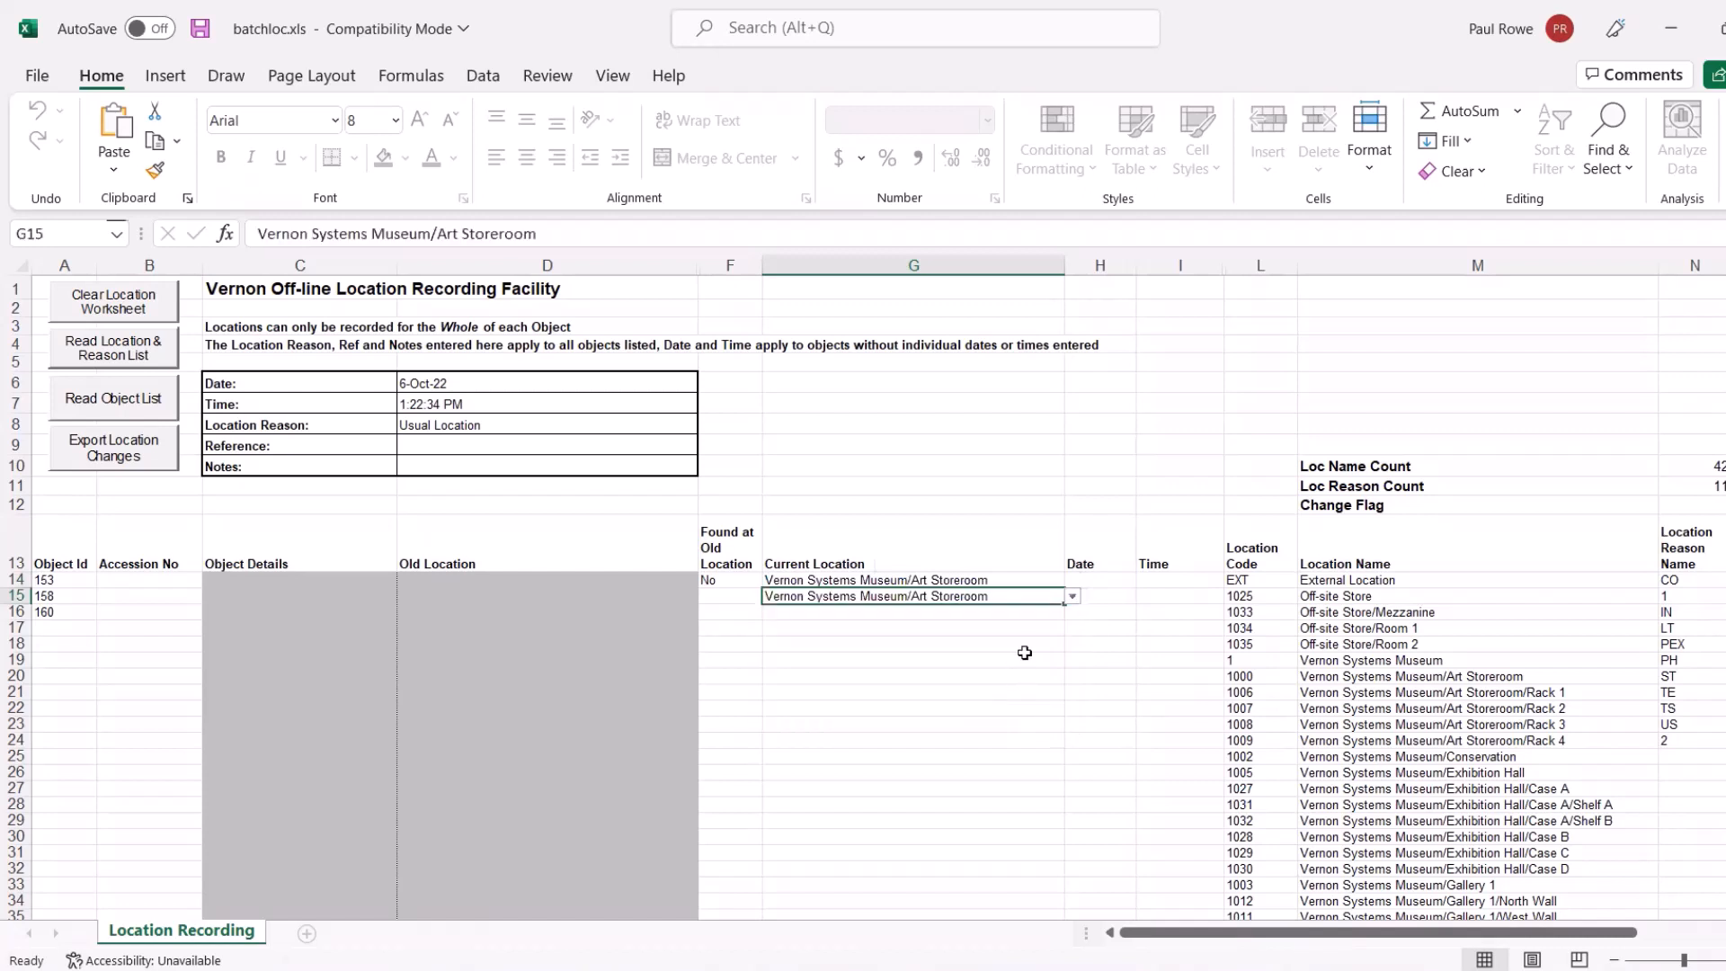
click(1057, 609)
click(1072, 612)
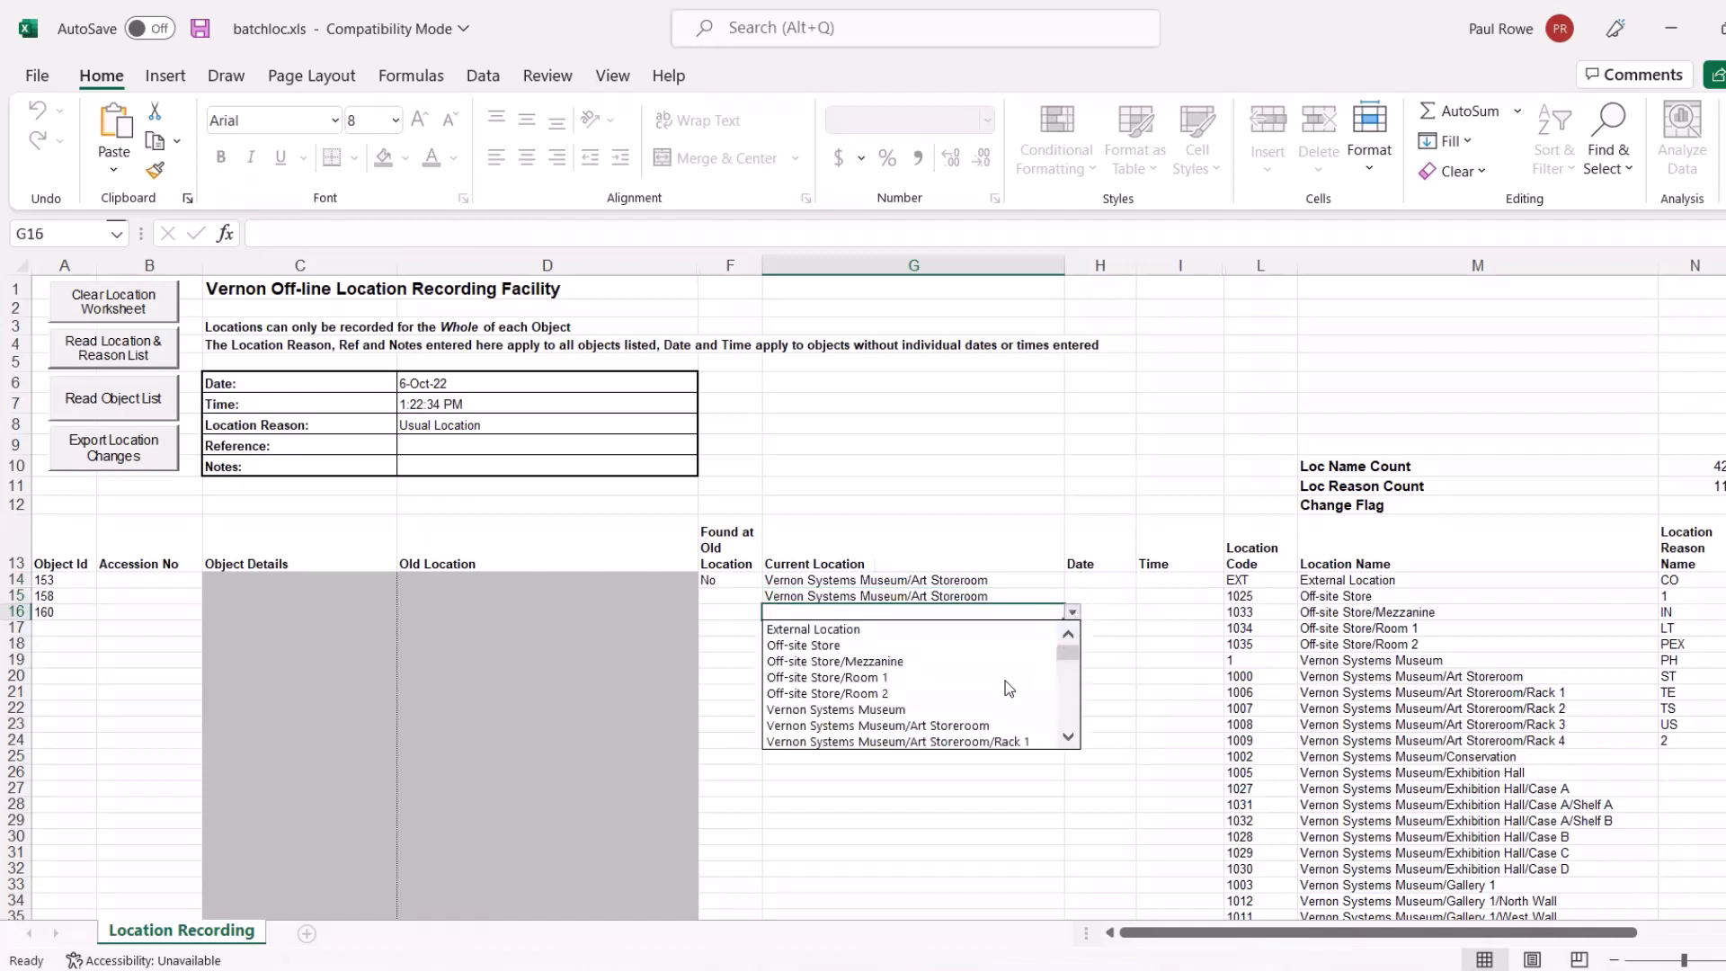
click(997, 725)
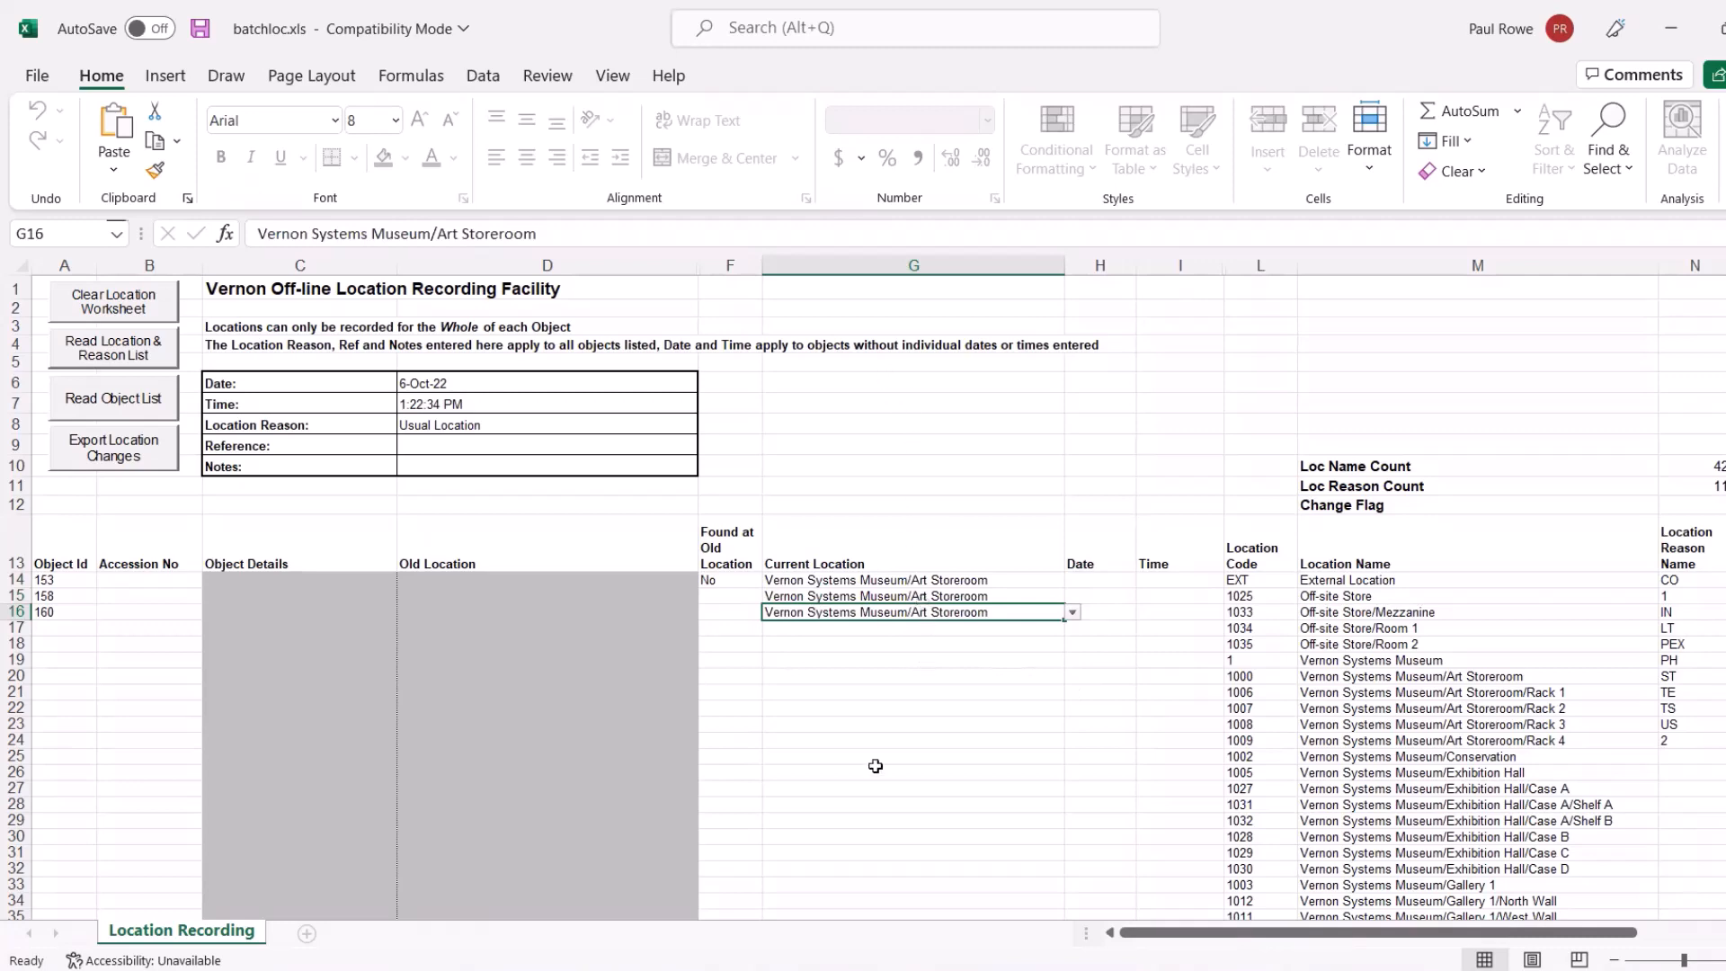
Export the location changes, overwriting the previous export, and select MOVE.EXP in the BATCHLOC folder in File Explorer
click(115, 454)
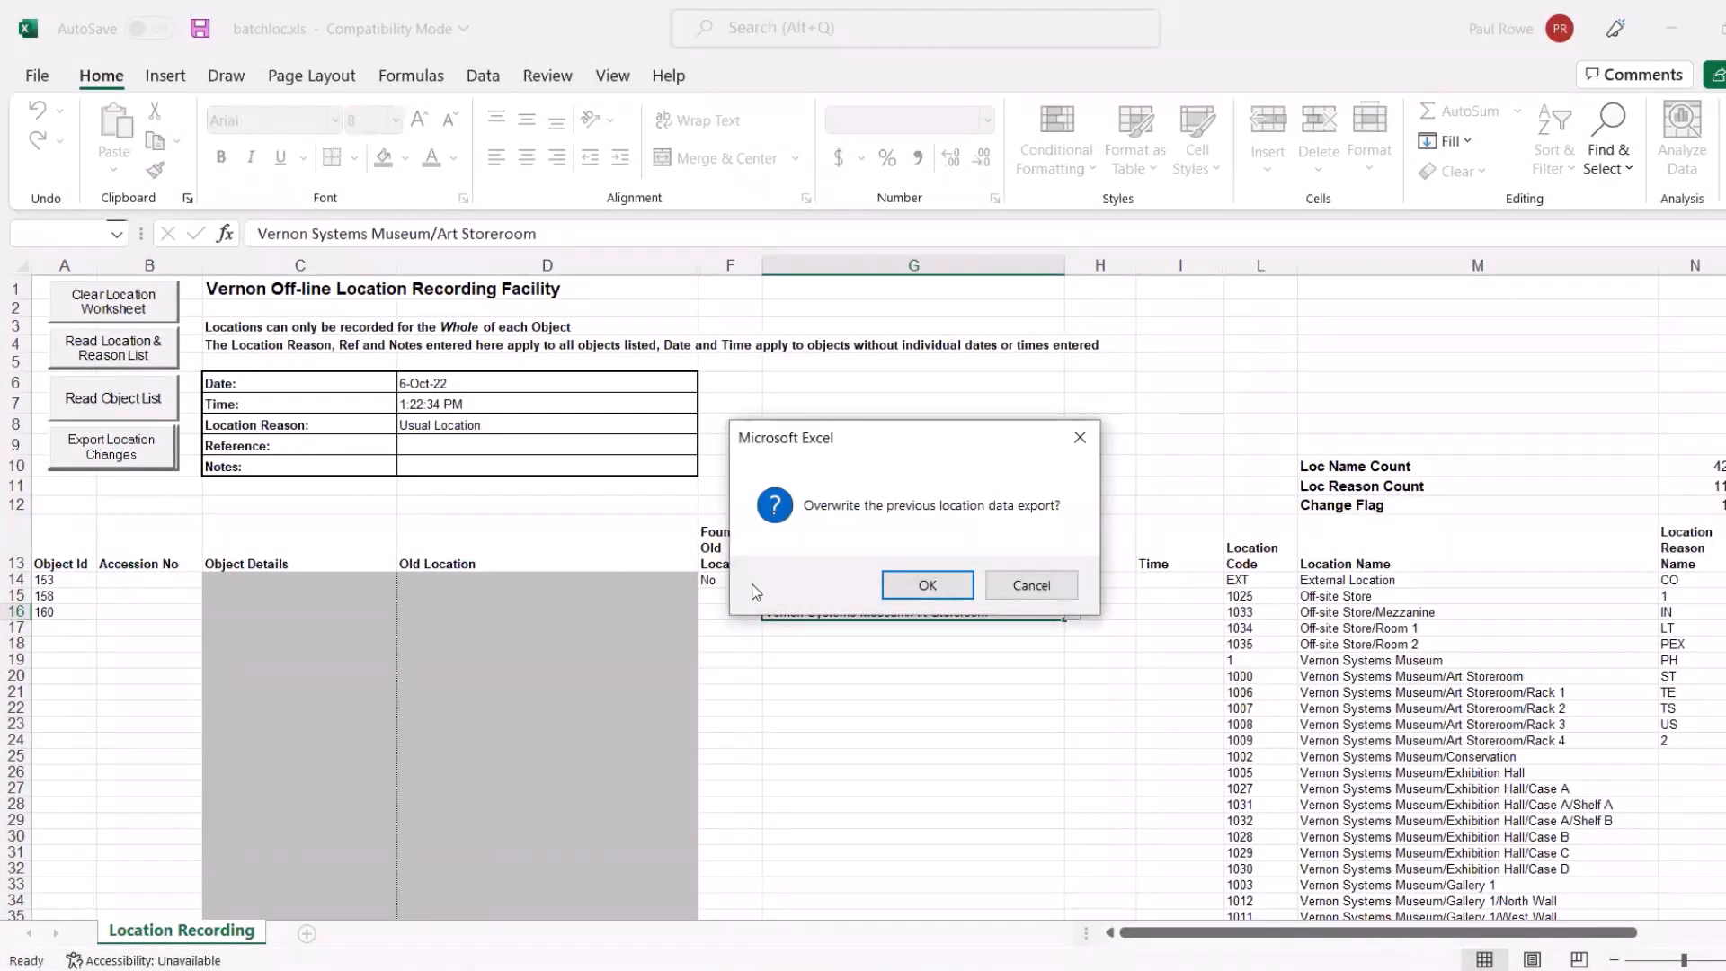
click(918, 586)
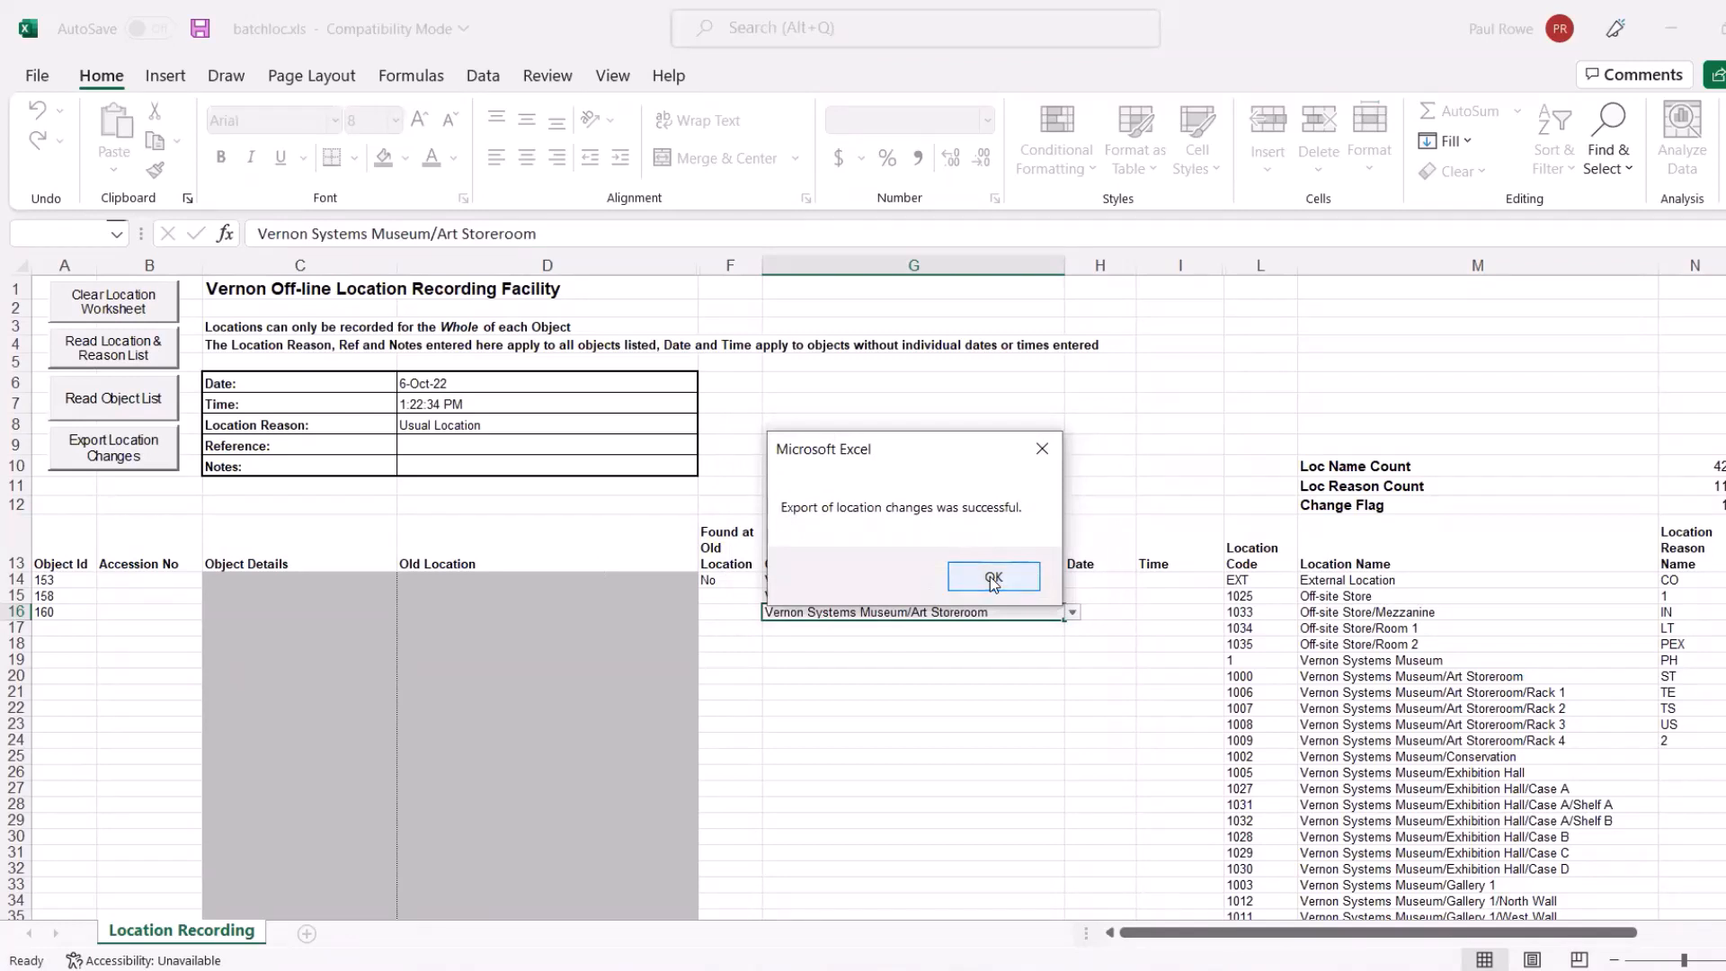
click(992, 580)
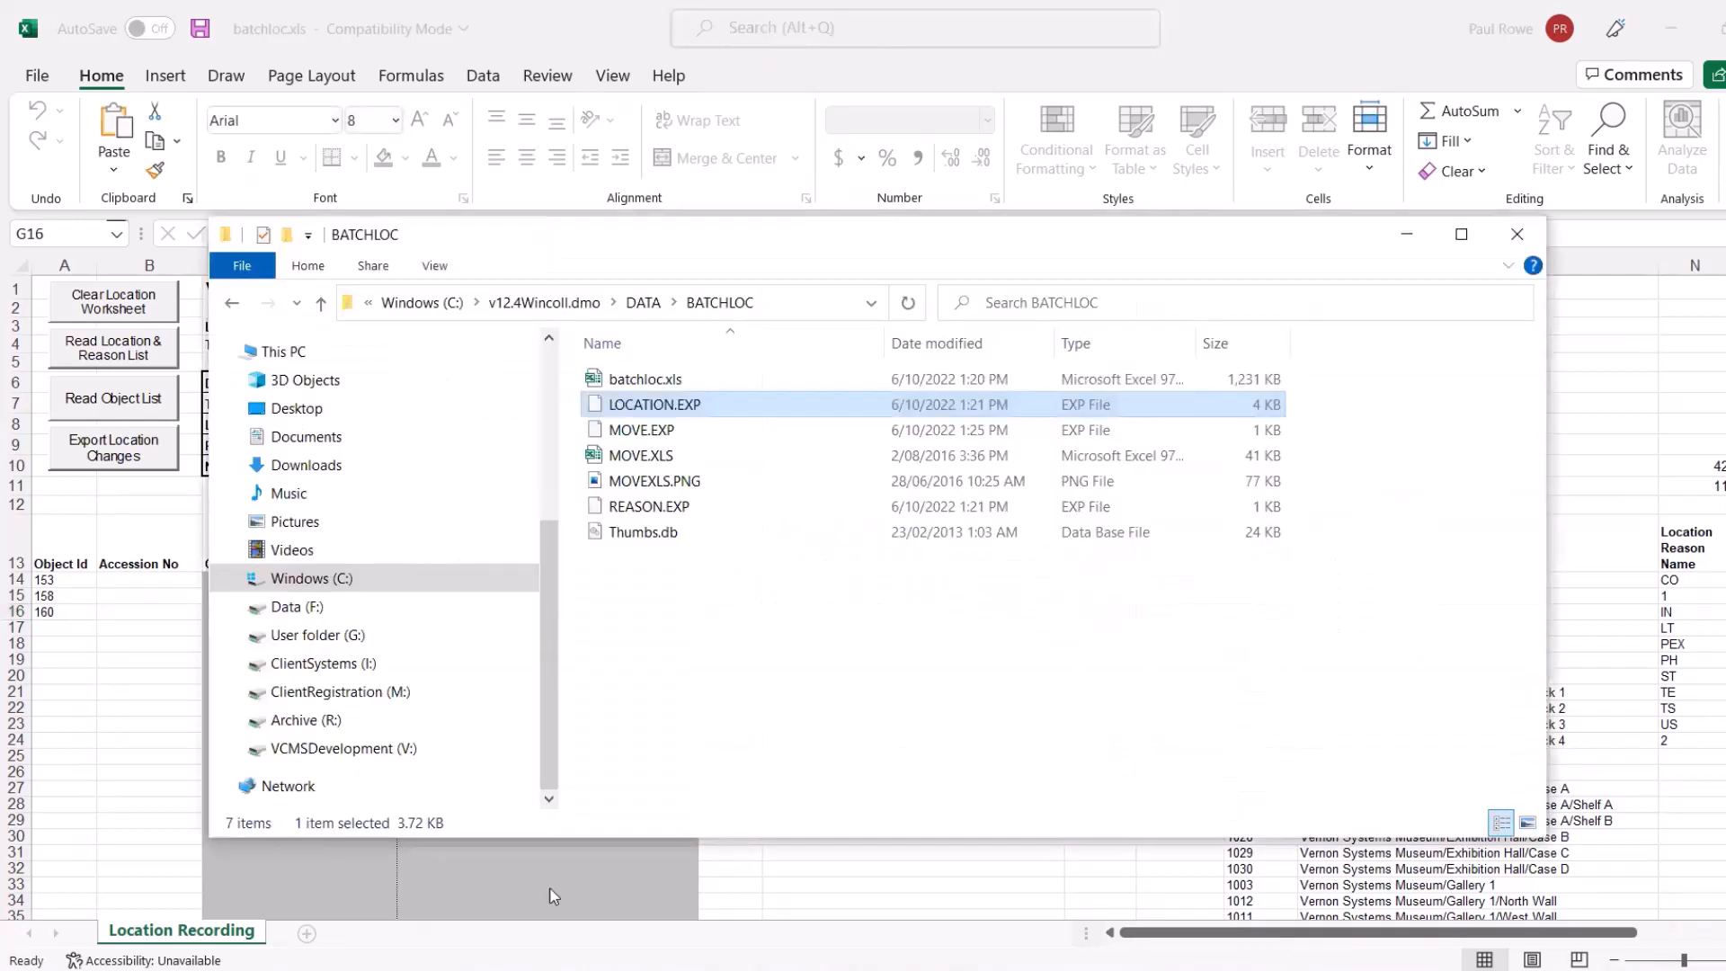
click(641, 431)
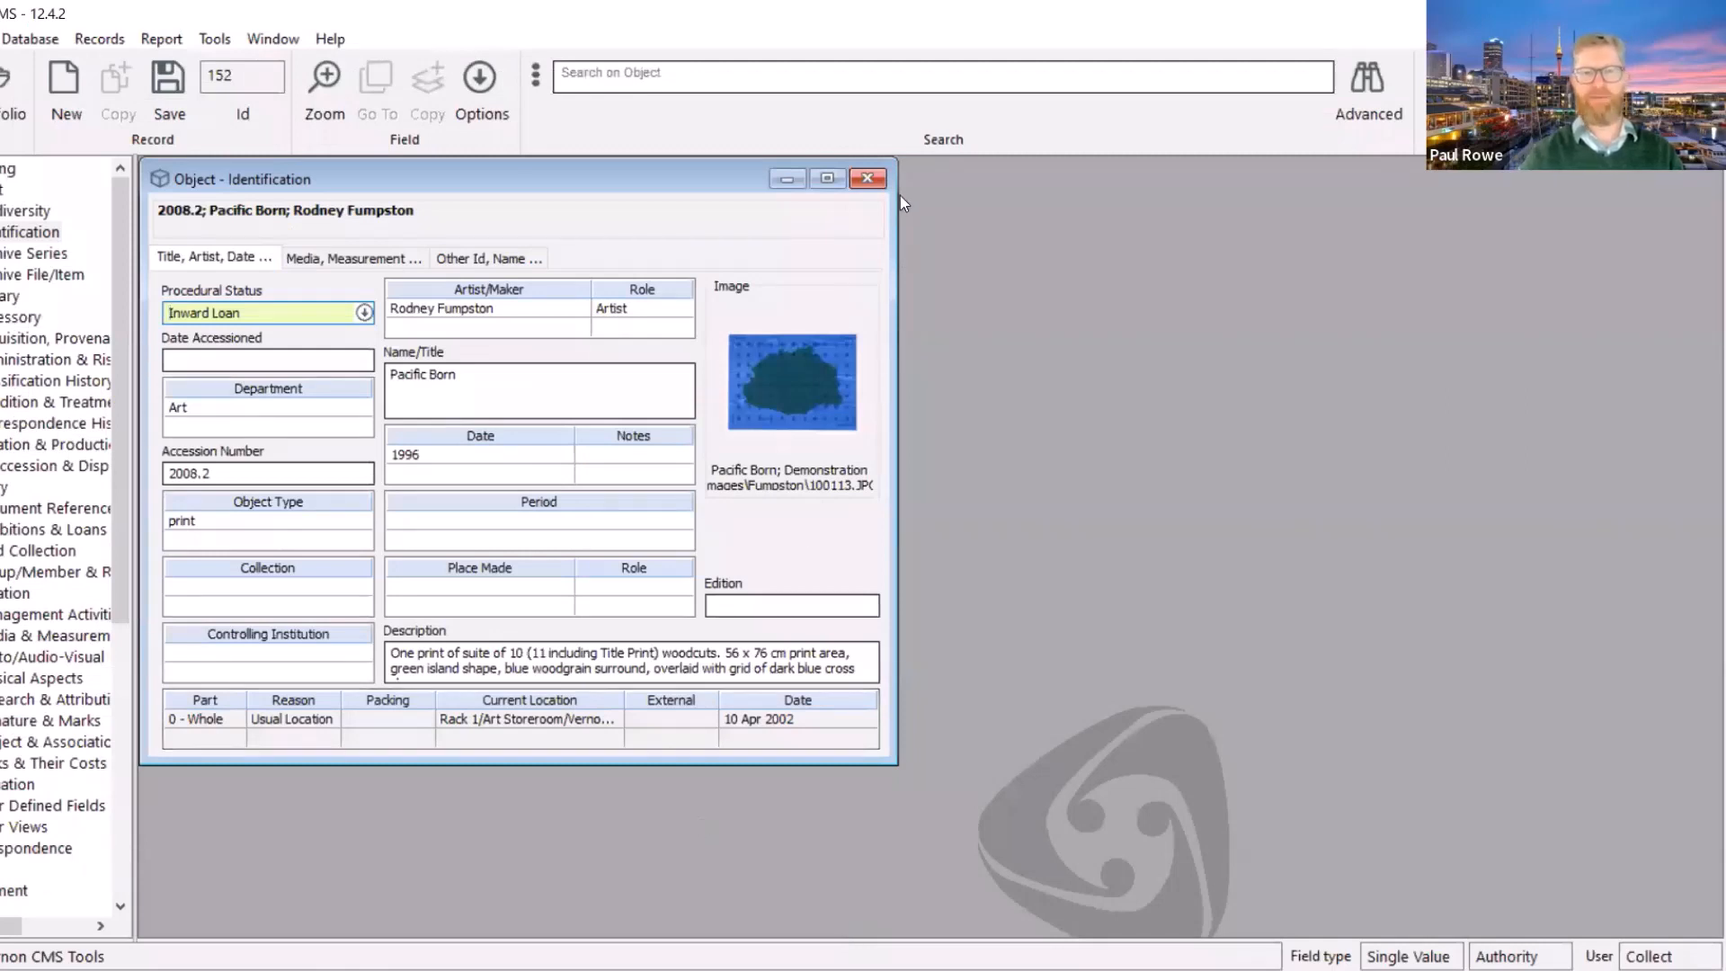
Close the object record and open the Batch Location Change function
click(863, 179)
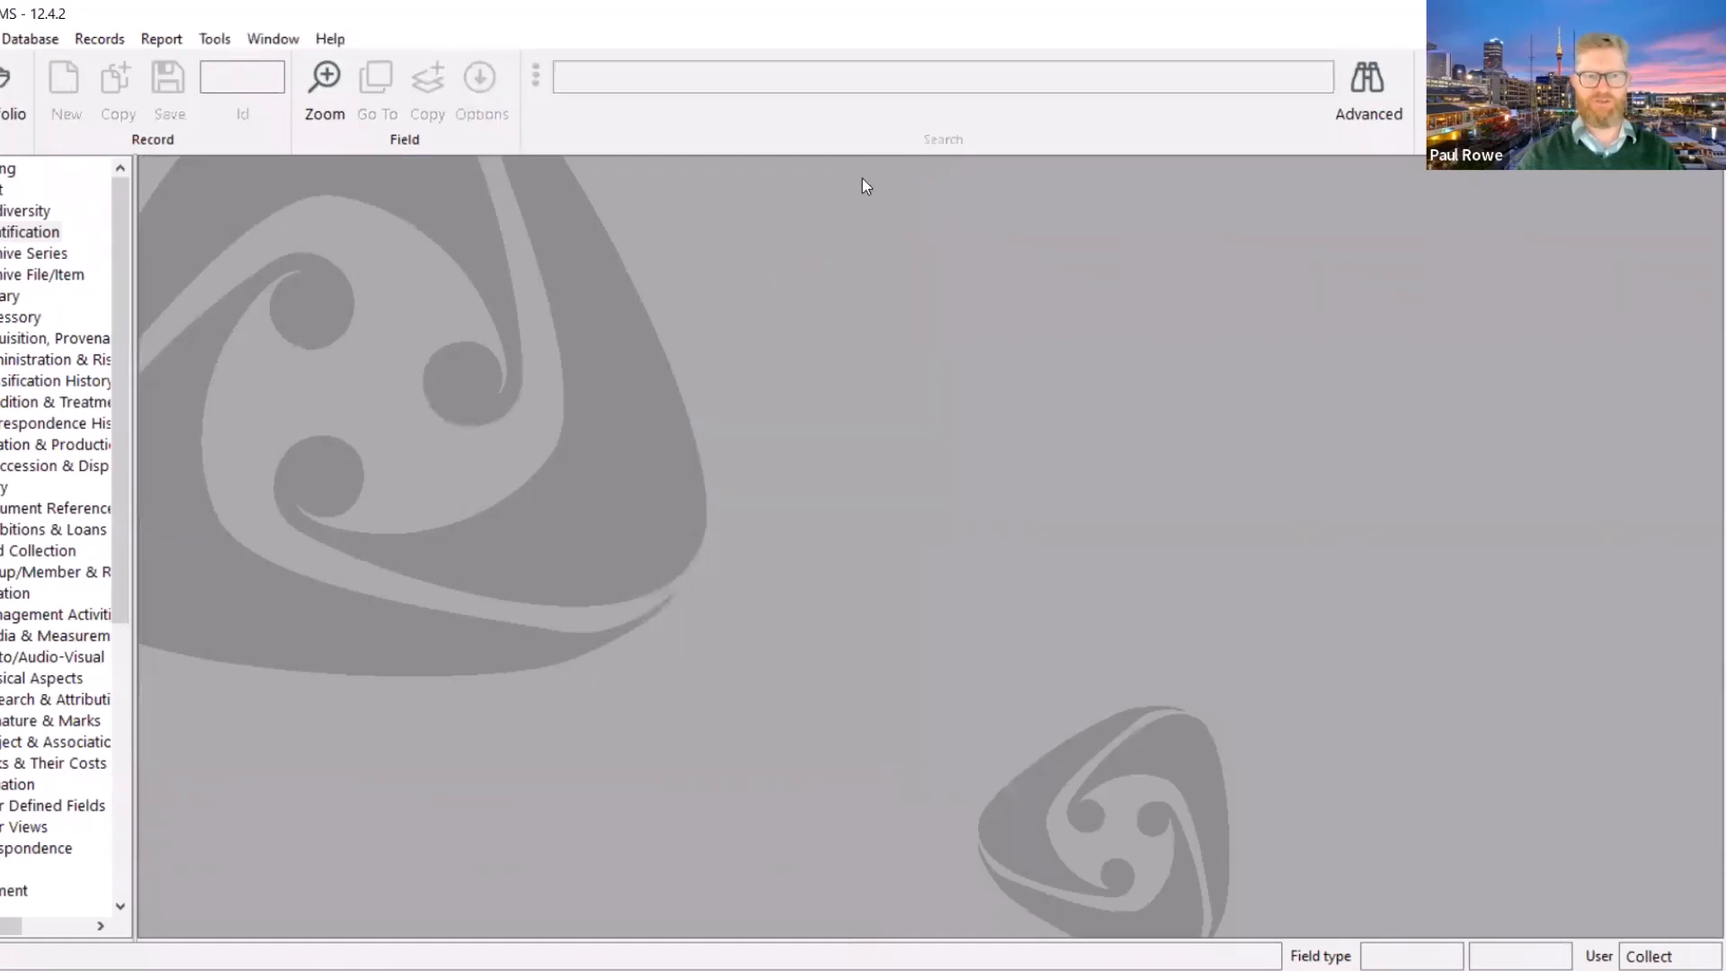
click(216, 41)
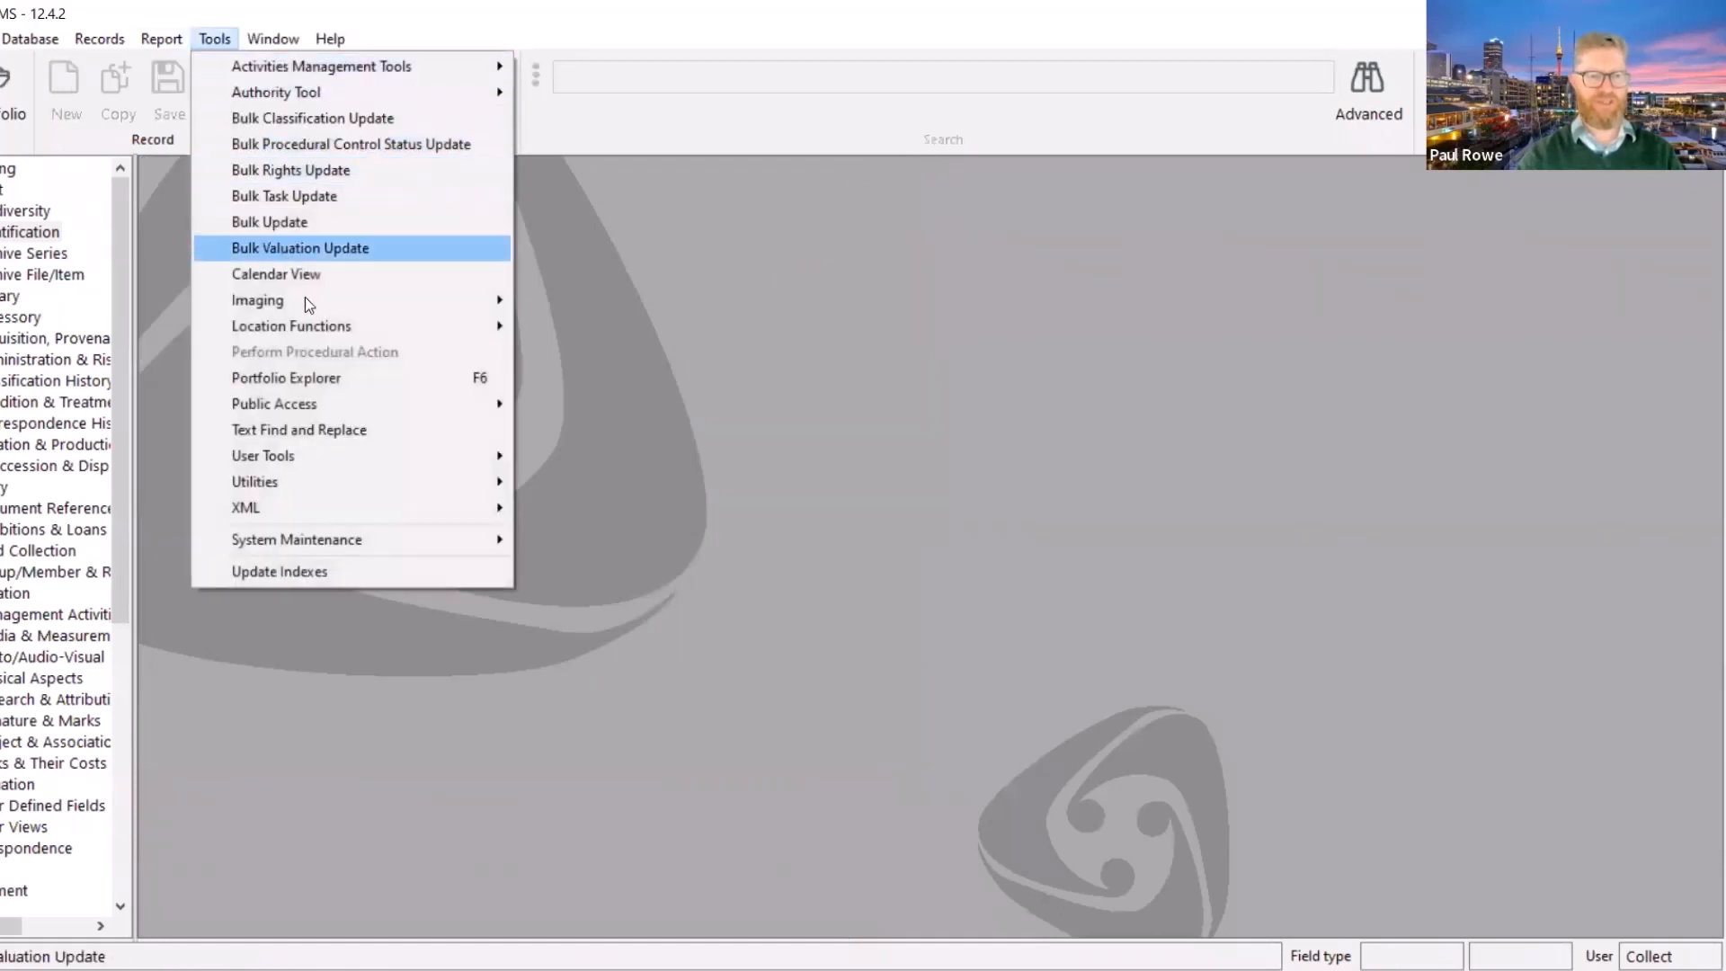
mouse_move(356, 326)
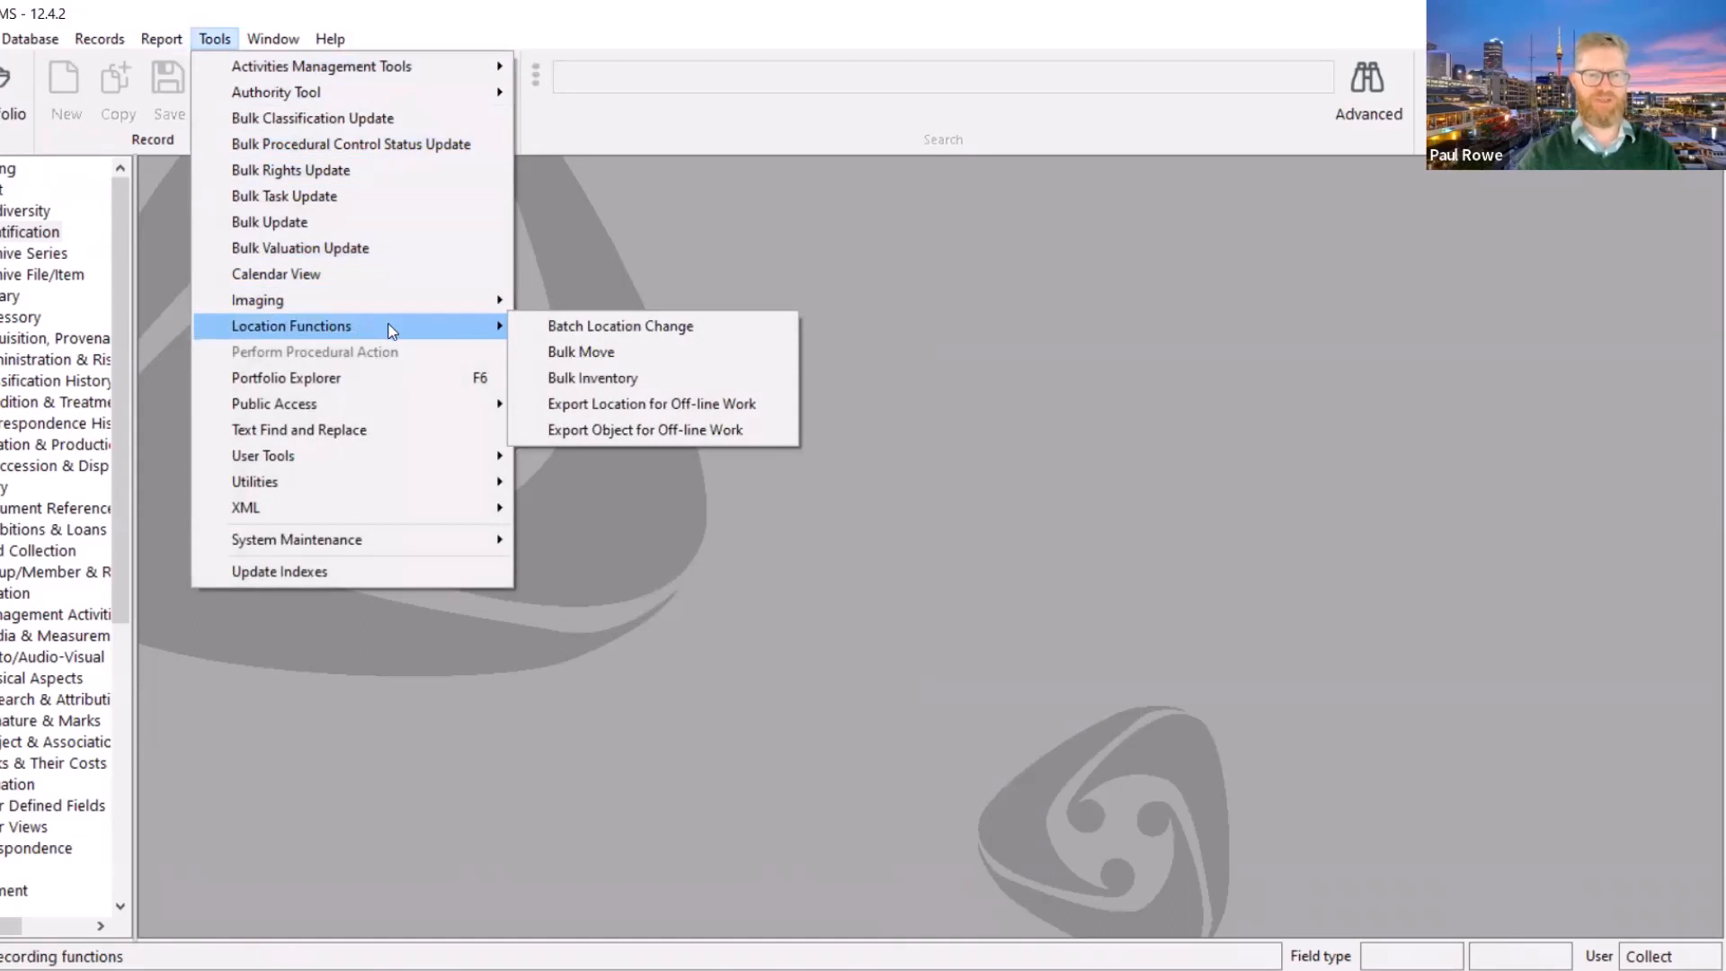
click(713, 338)
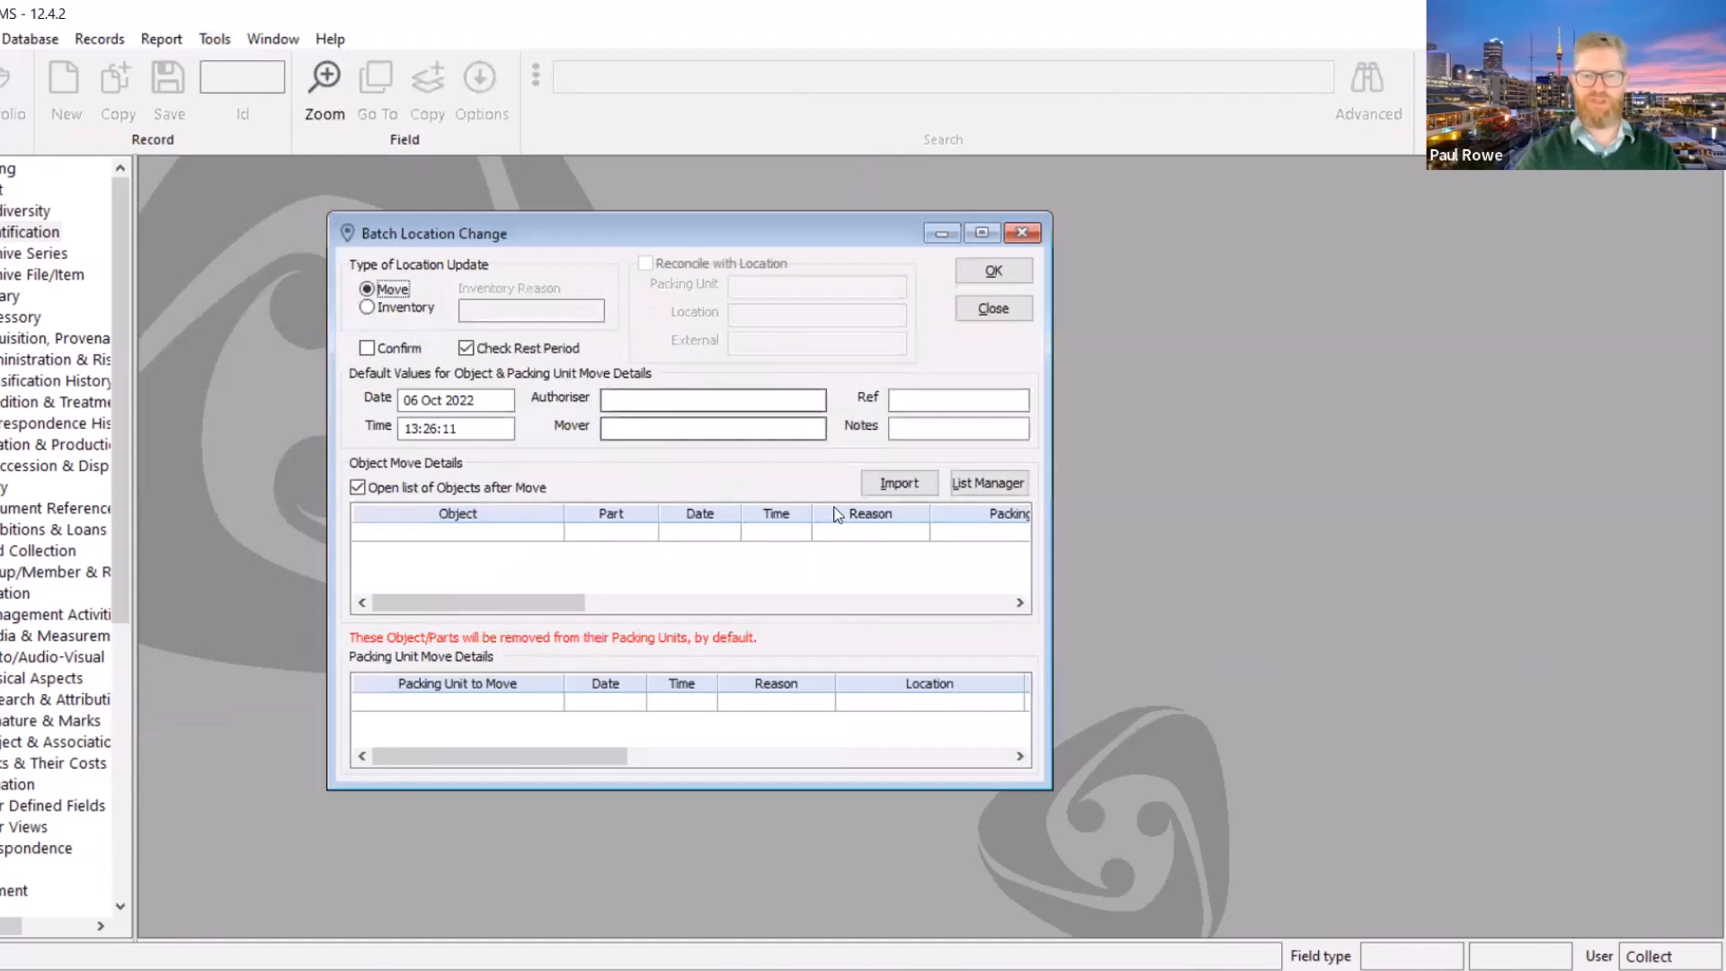
Import the location changes from MOVE.EXP in the BATCHLOC folder into the batch location change
click(915, 488)
click(550, 261)
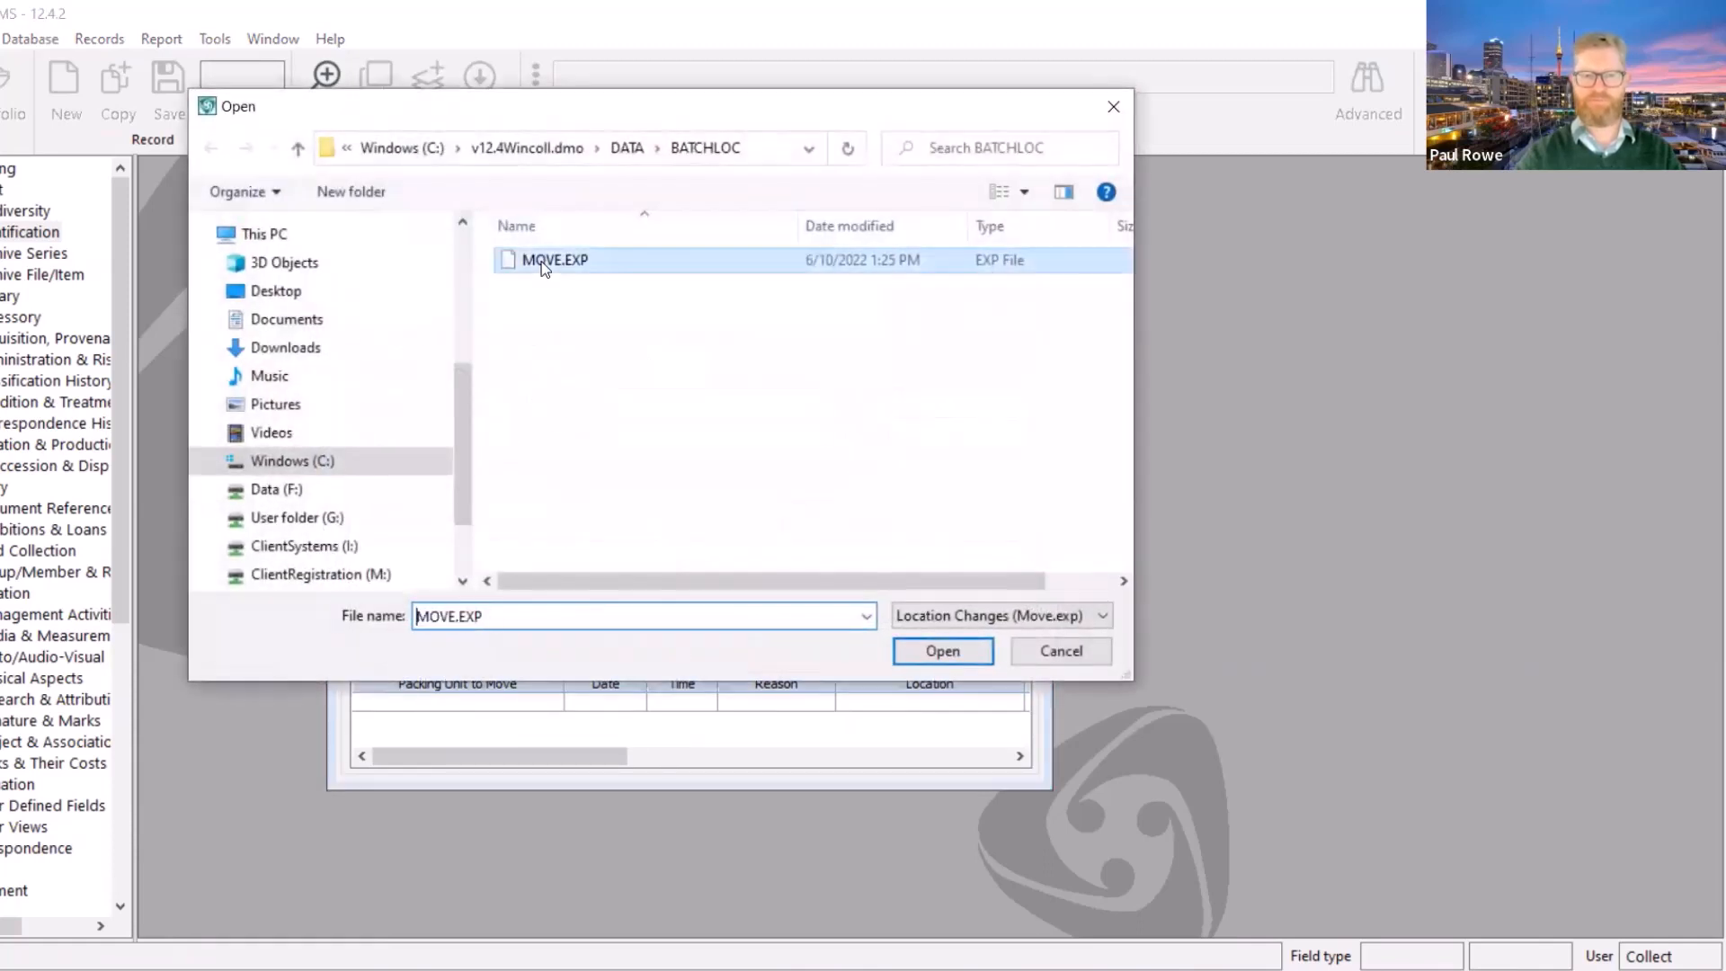
click(935, 651)
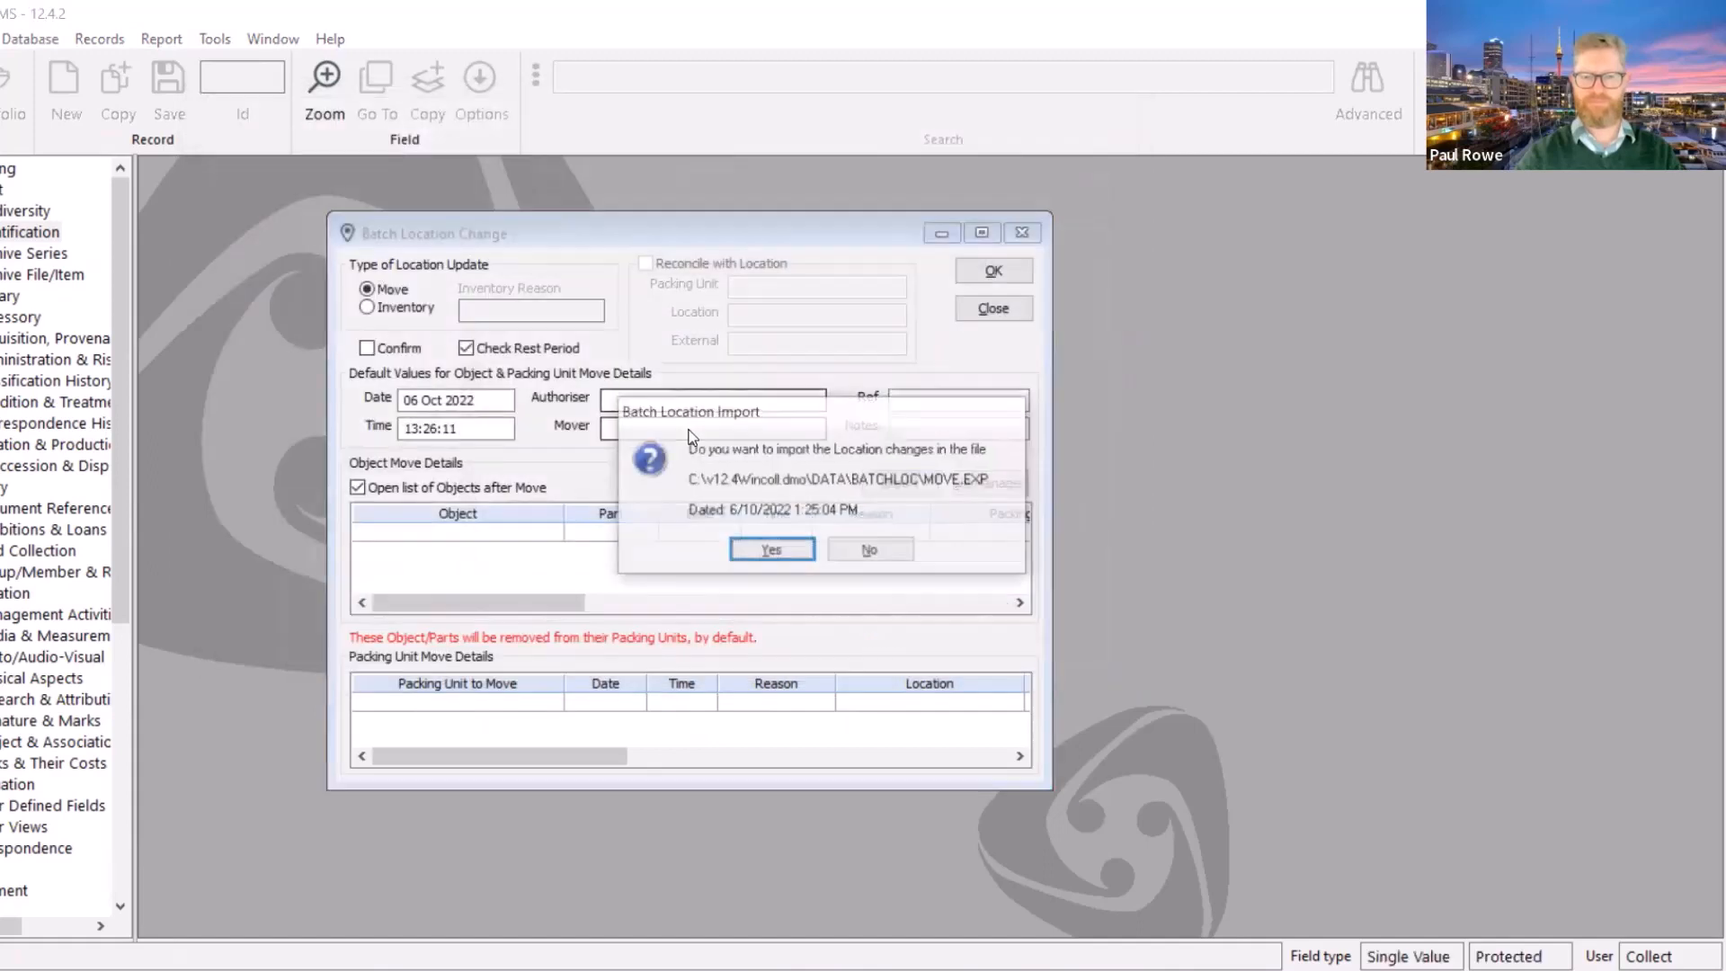
click(785, 551)
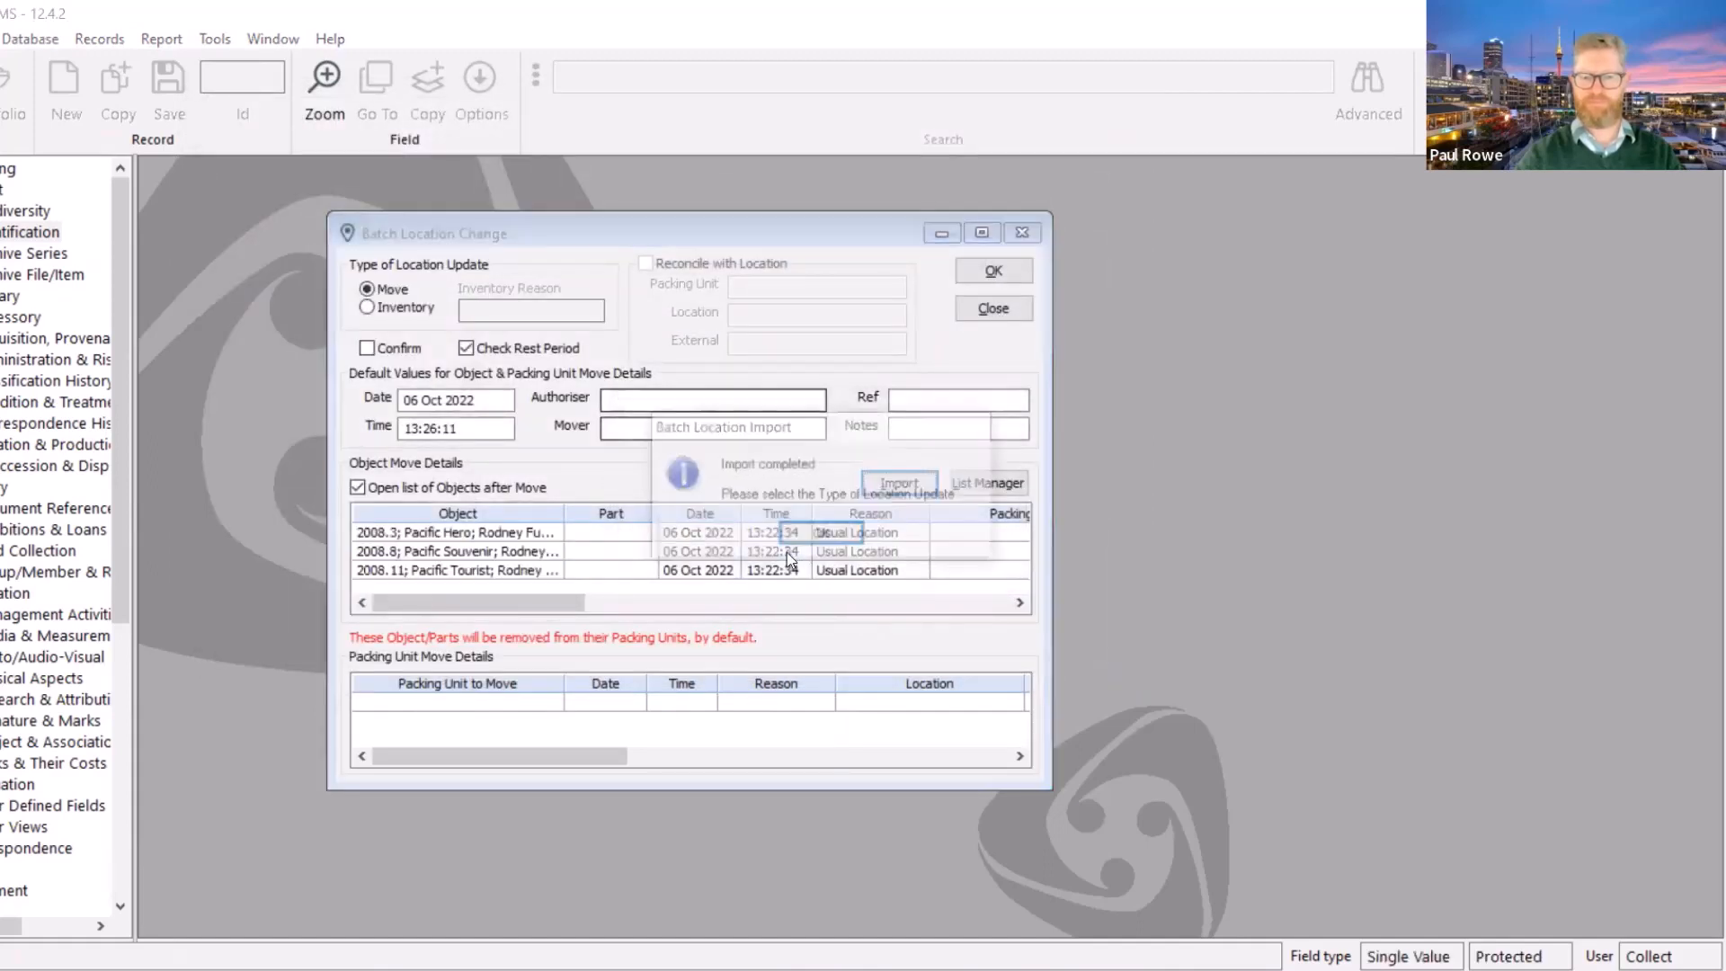
click(813, 539)
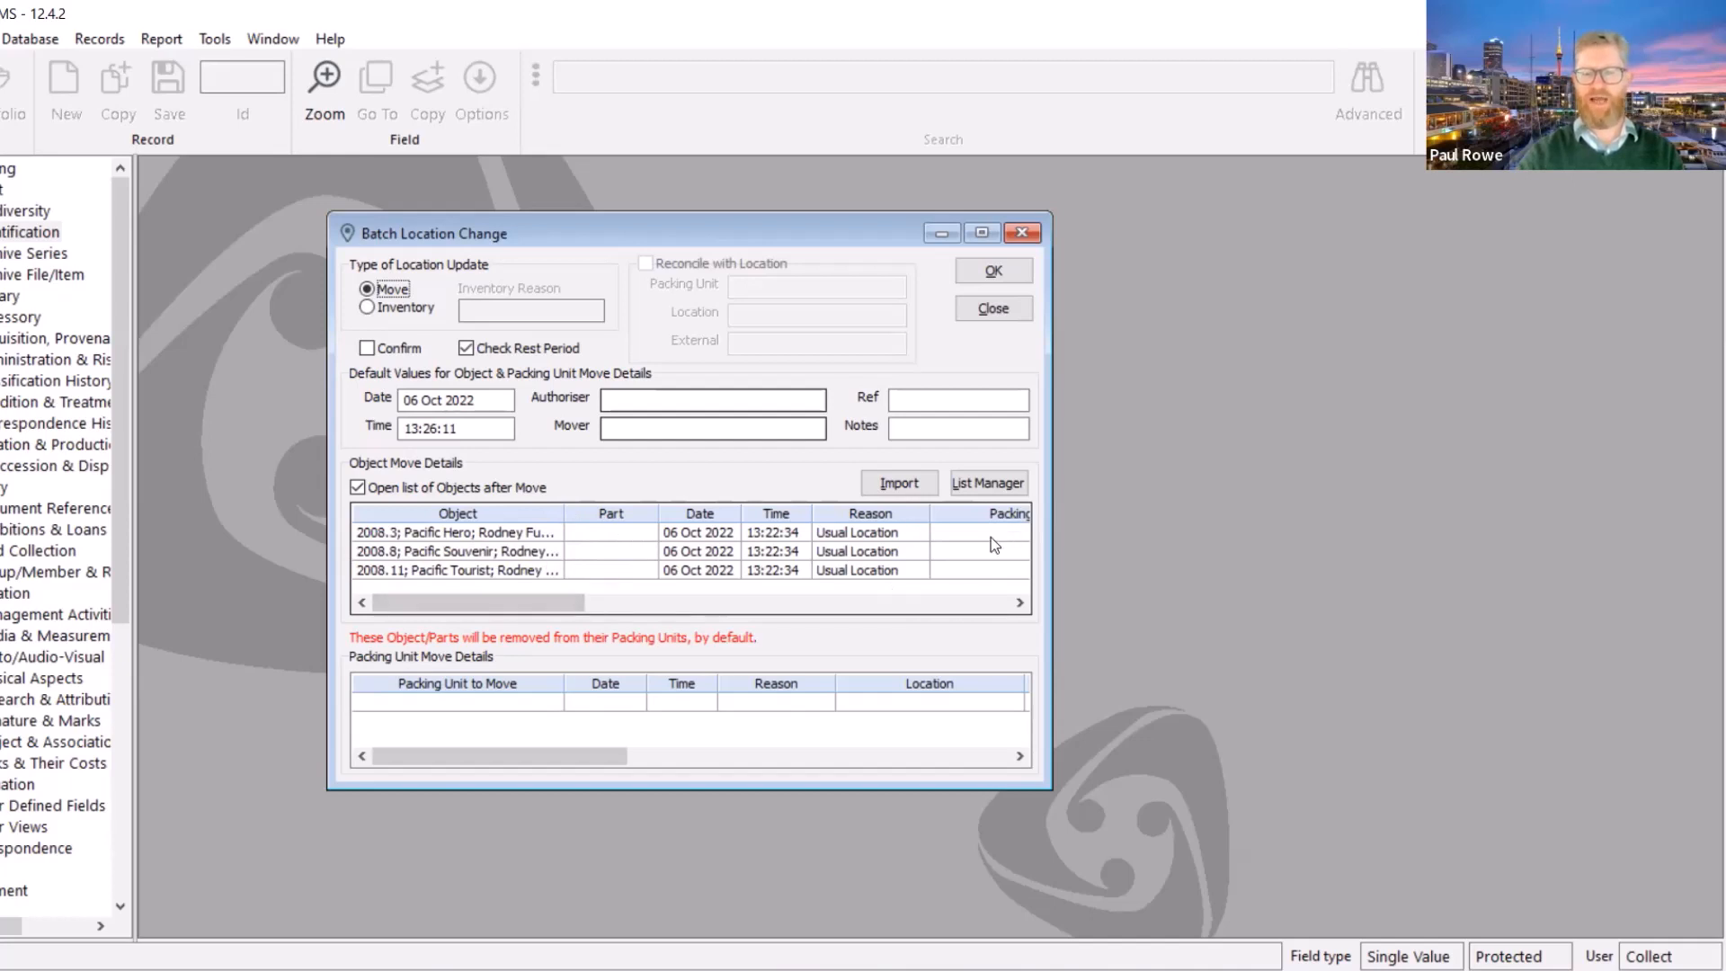
Run the batch move with the default values, decline the object list and another update, and close the Move Exceptions Report
drag(568, 604, 485, 597)
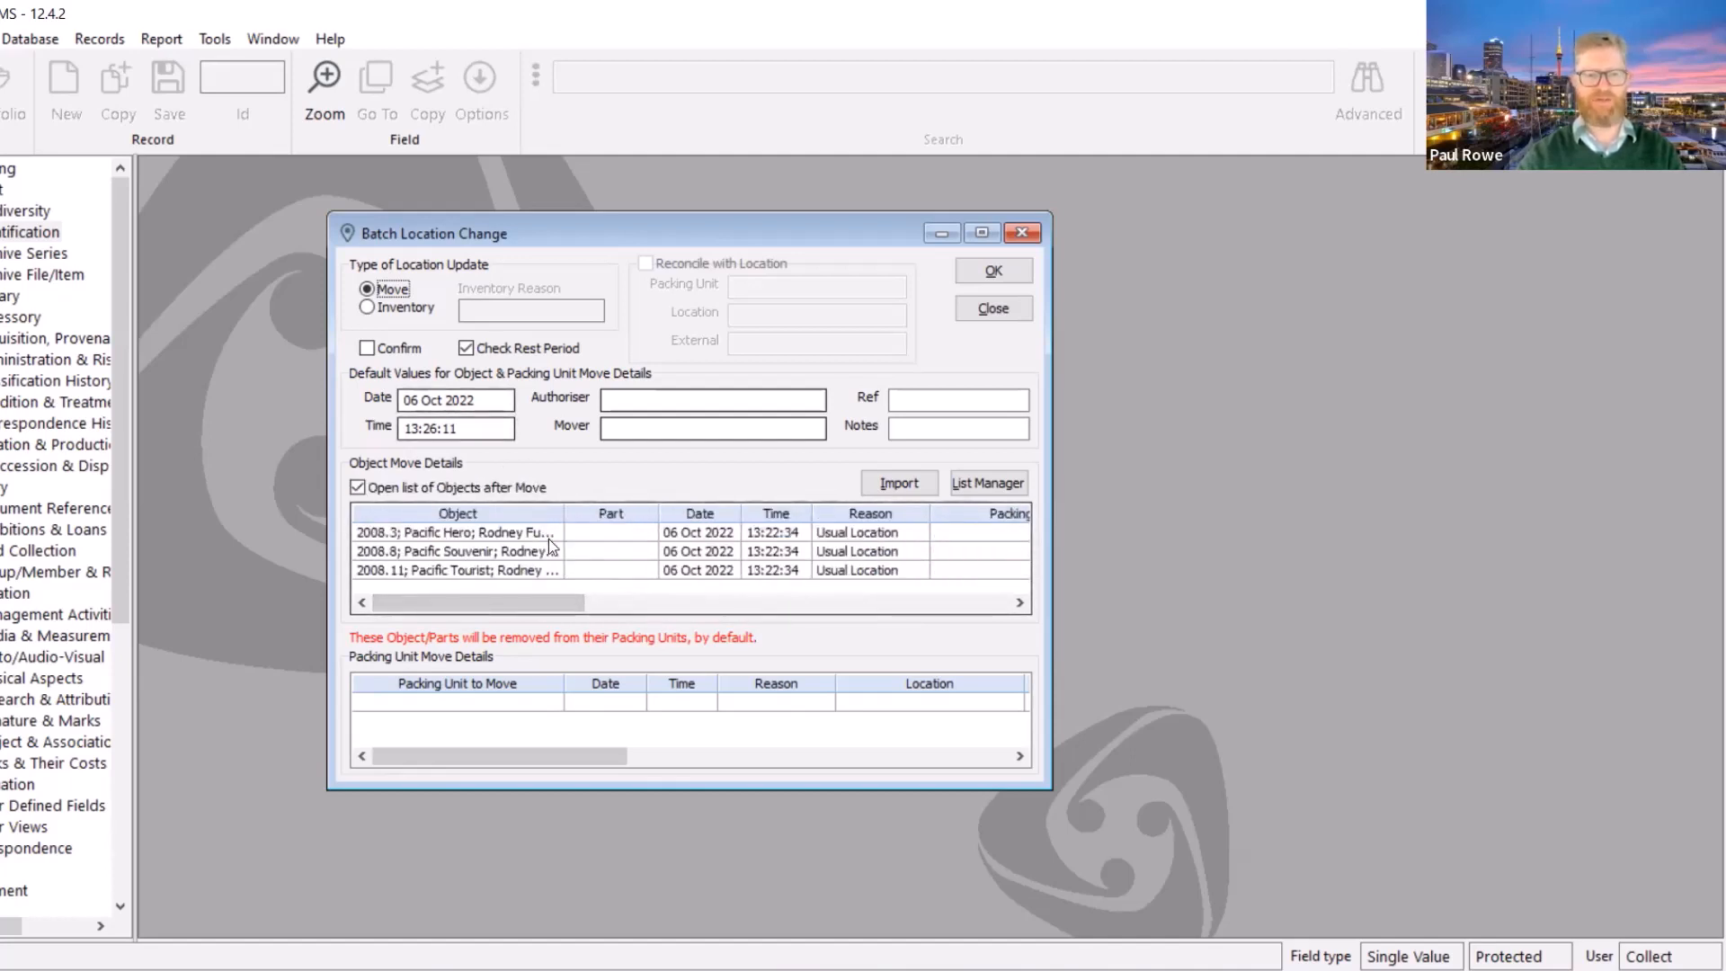
click(1010, 272)
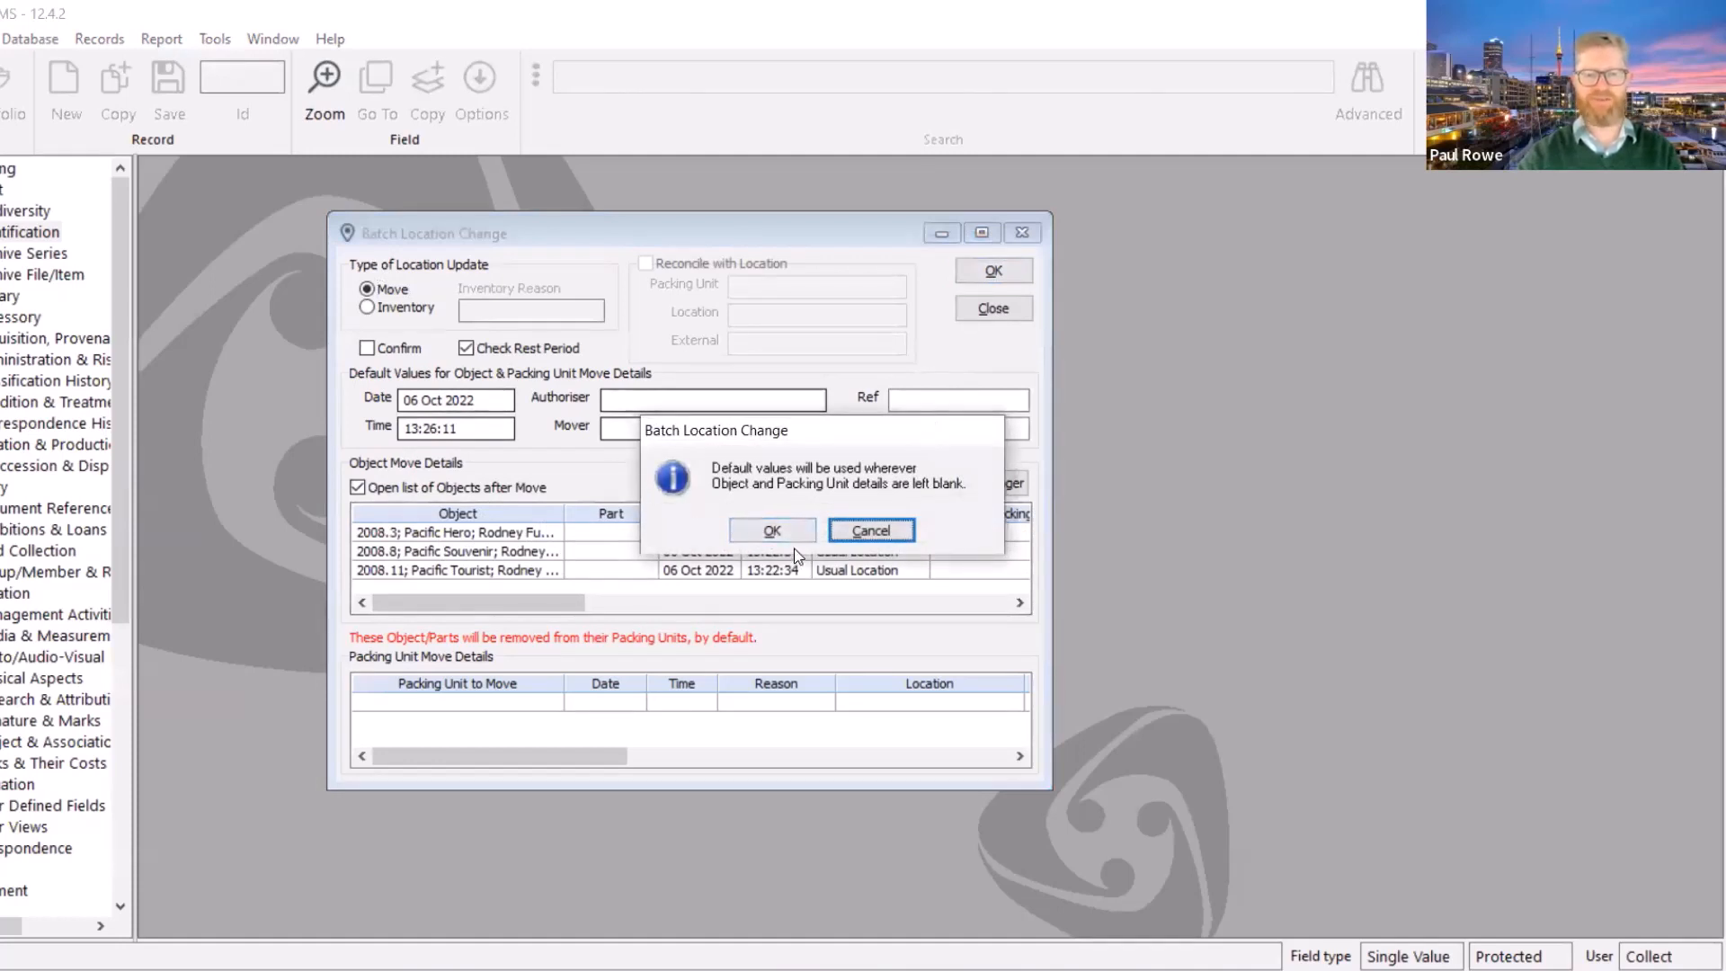
click(785, 521)
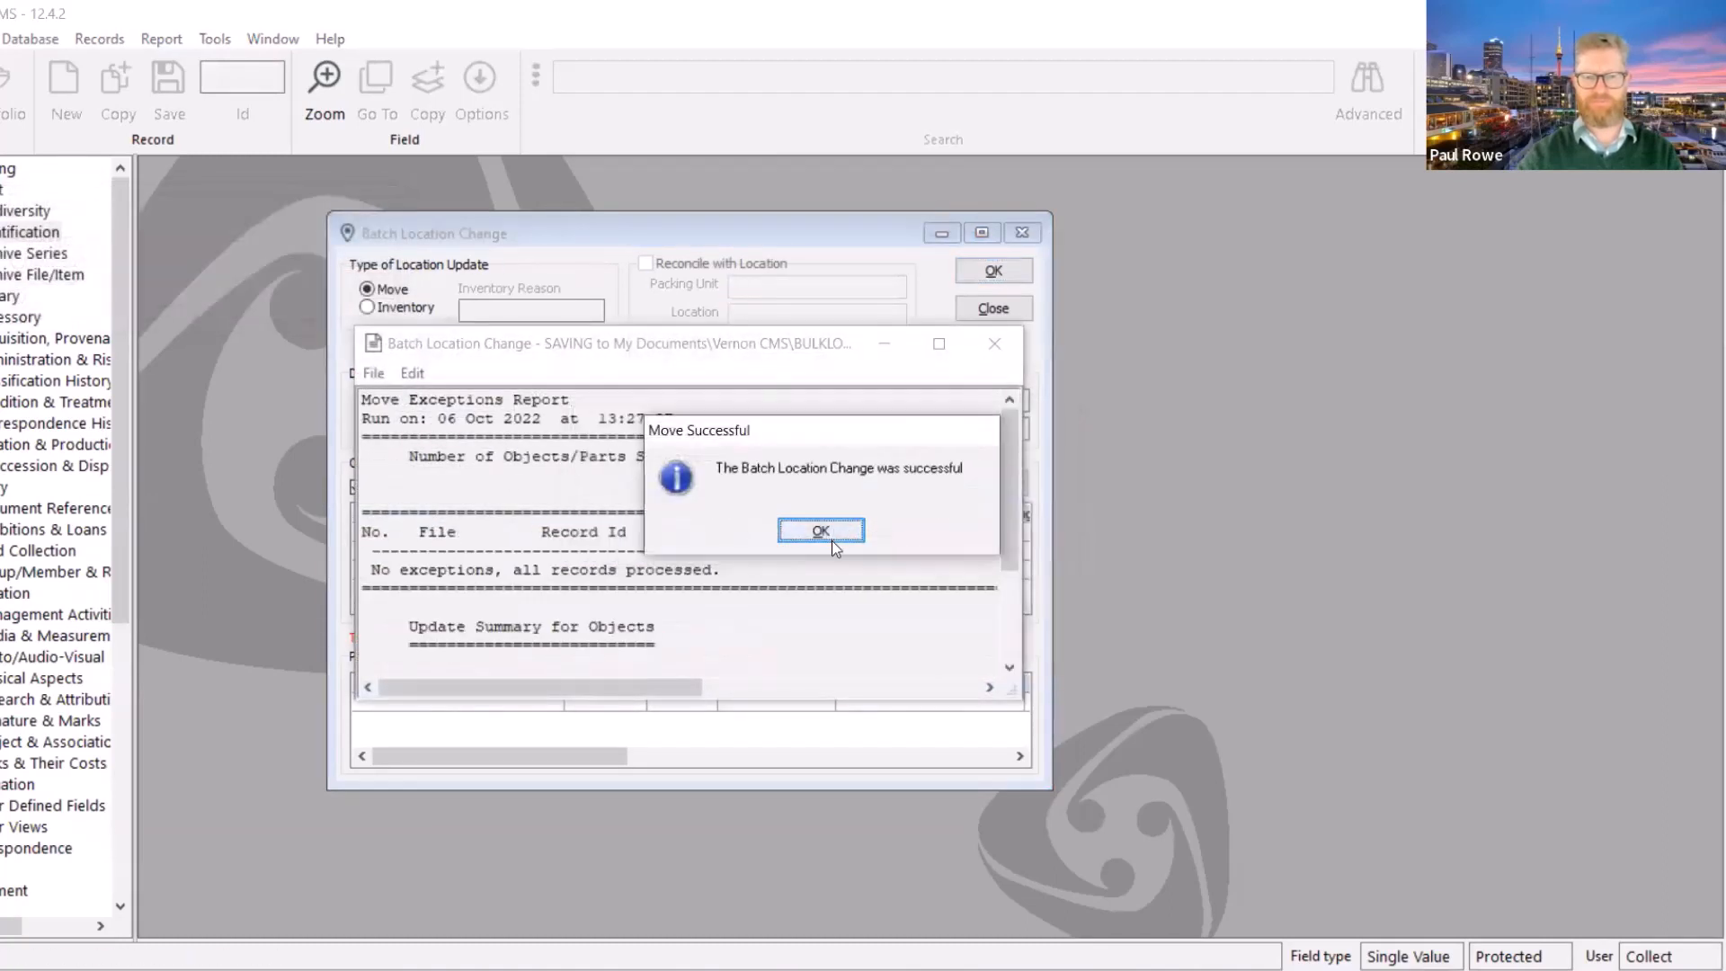
click(822, 531)
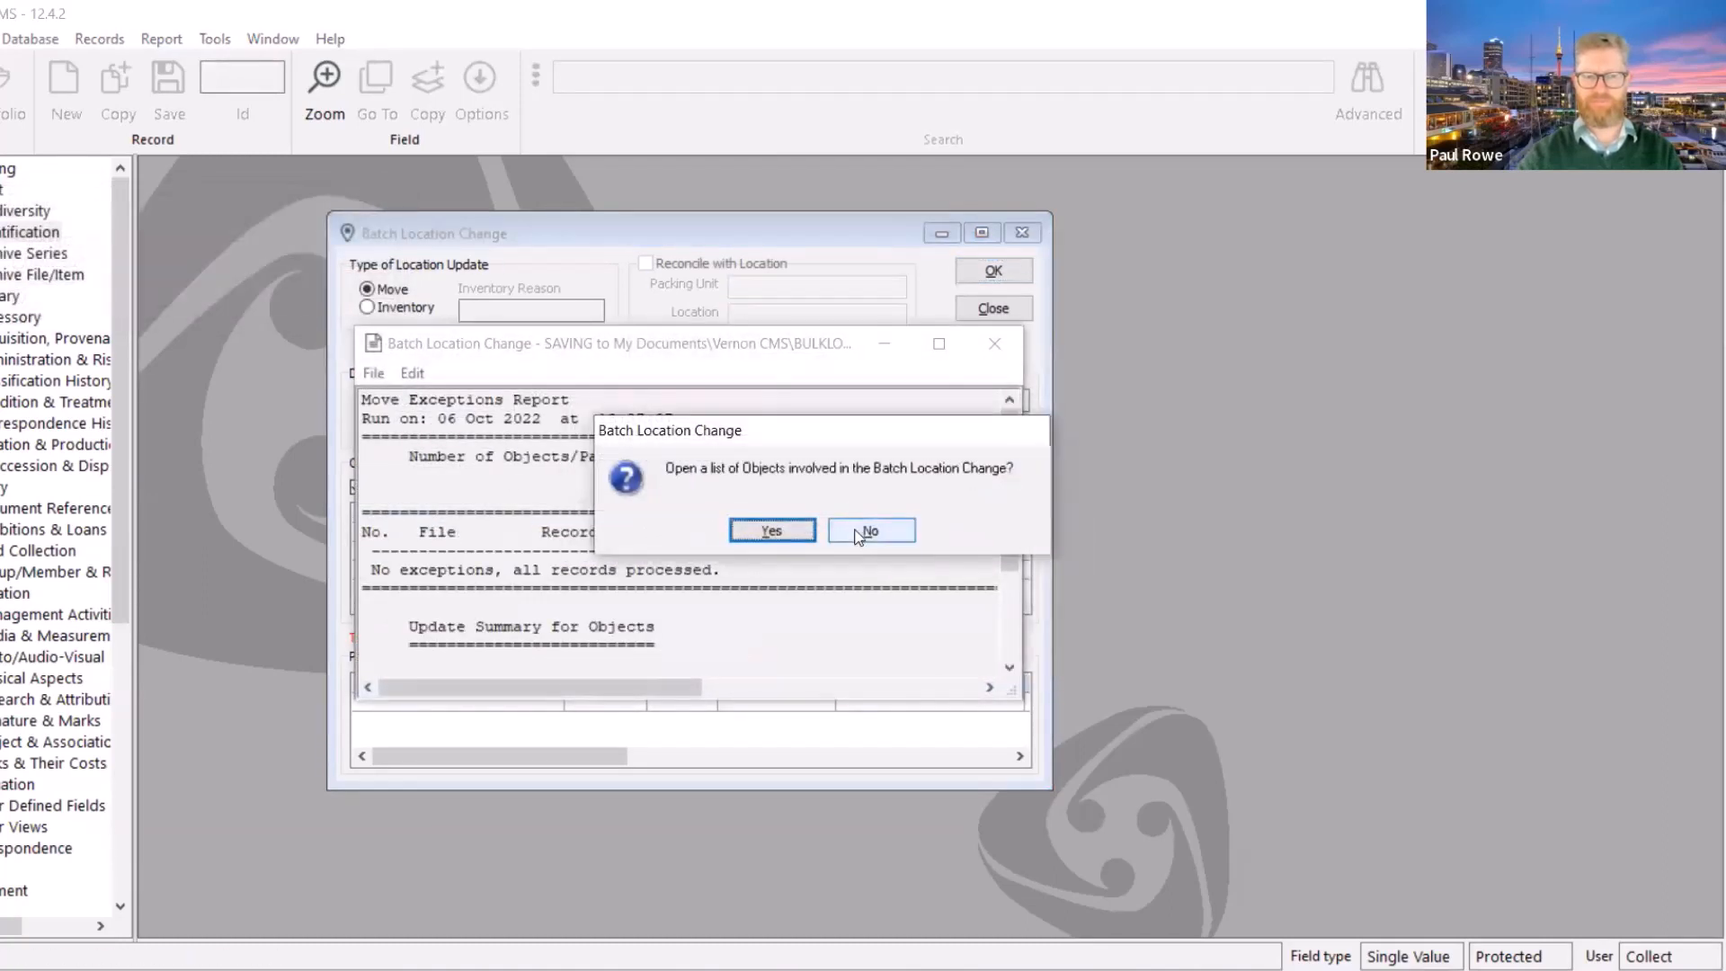
click(860, 532)
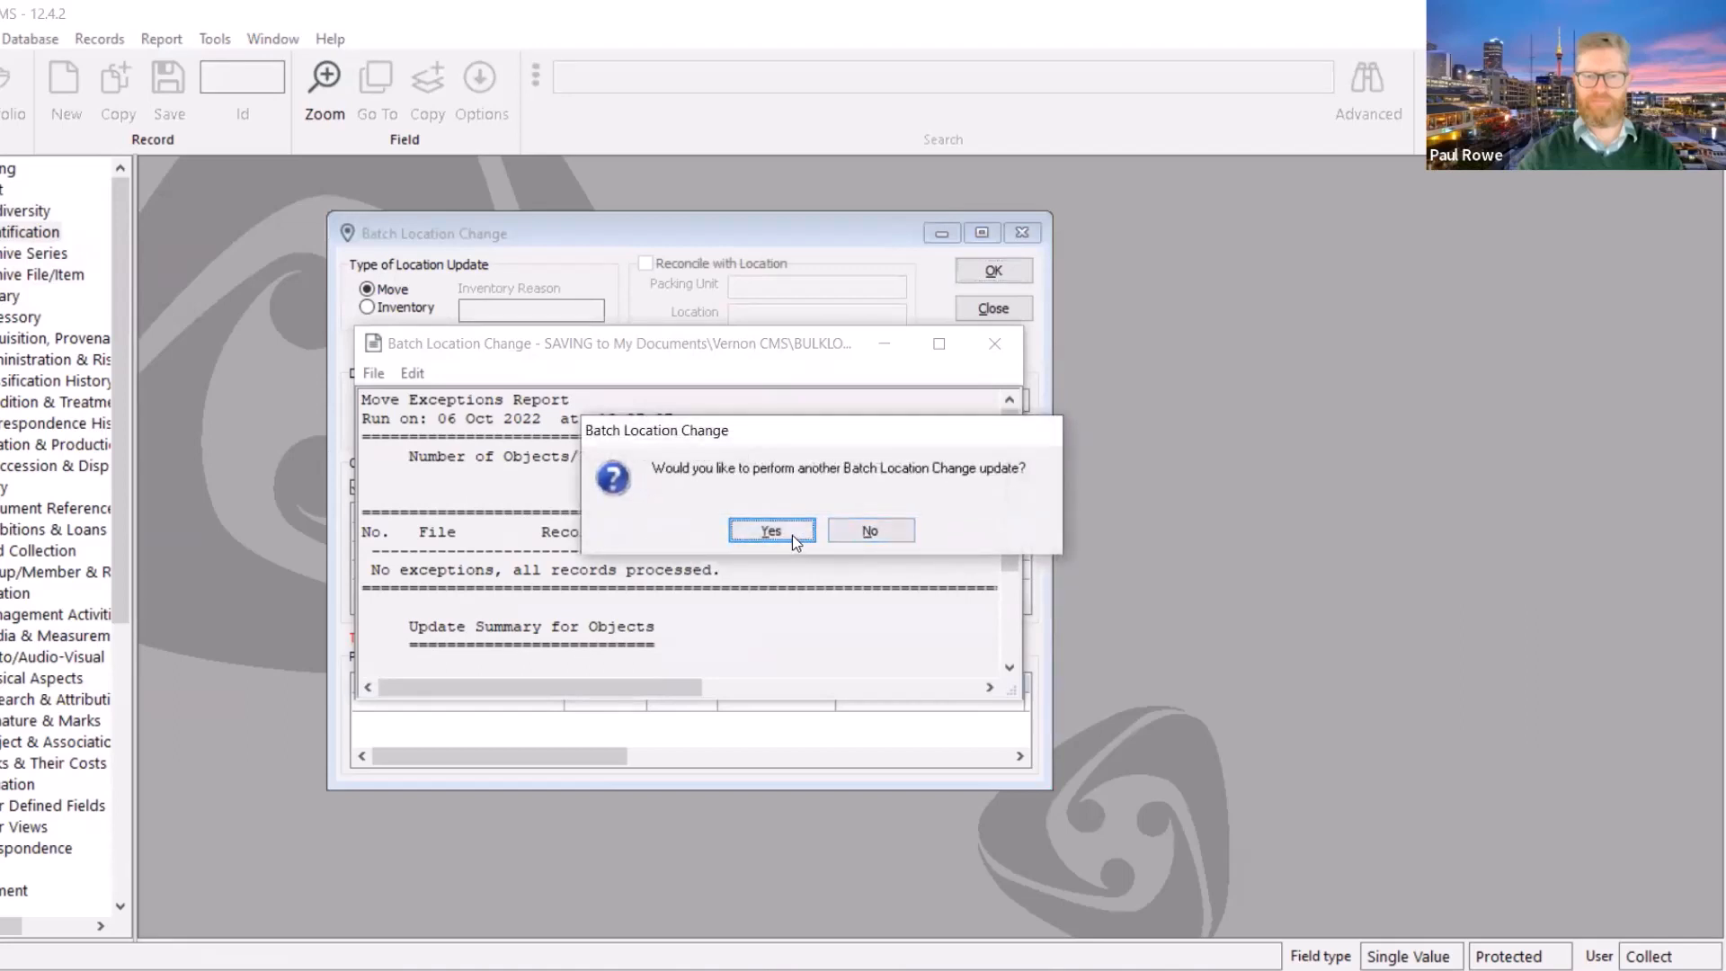
click(845, 530)
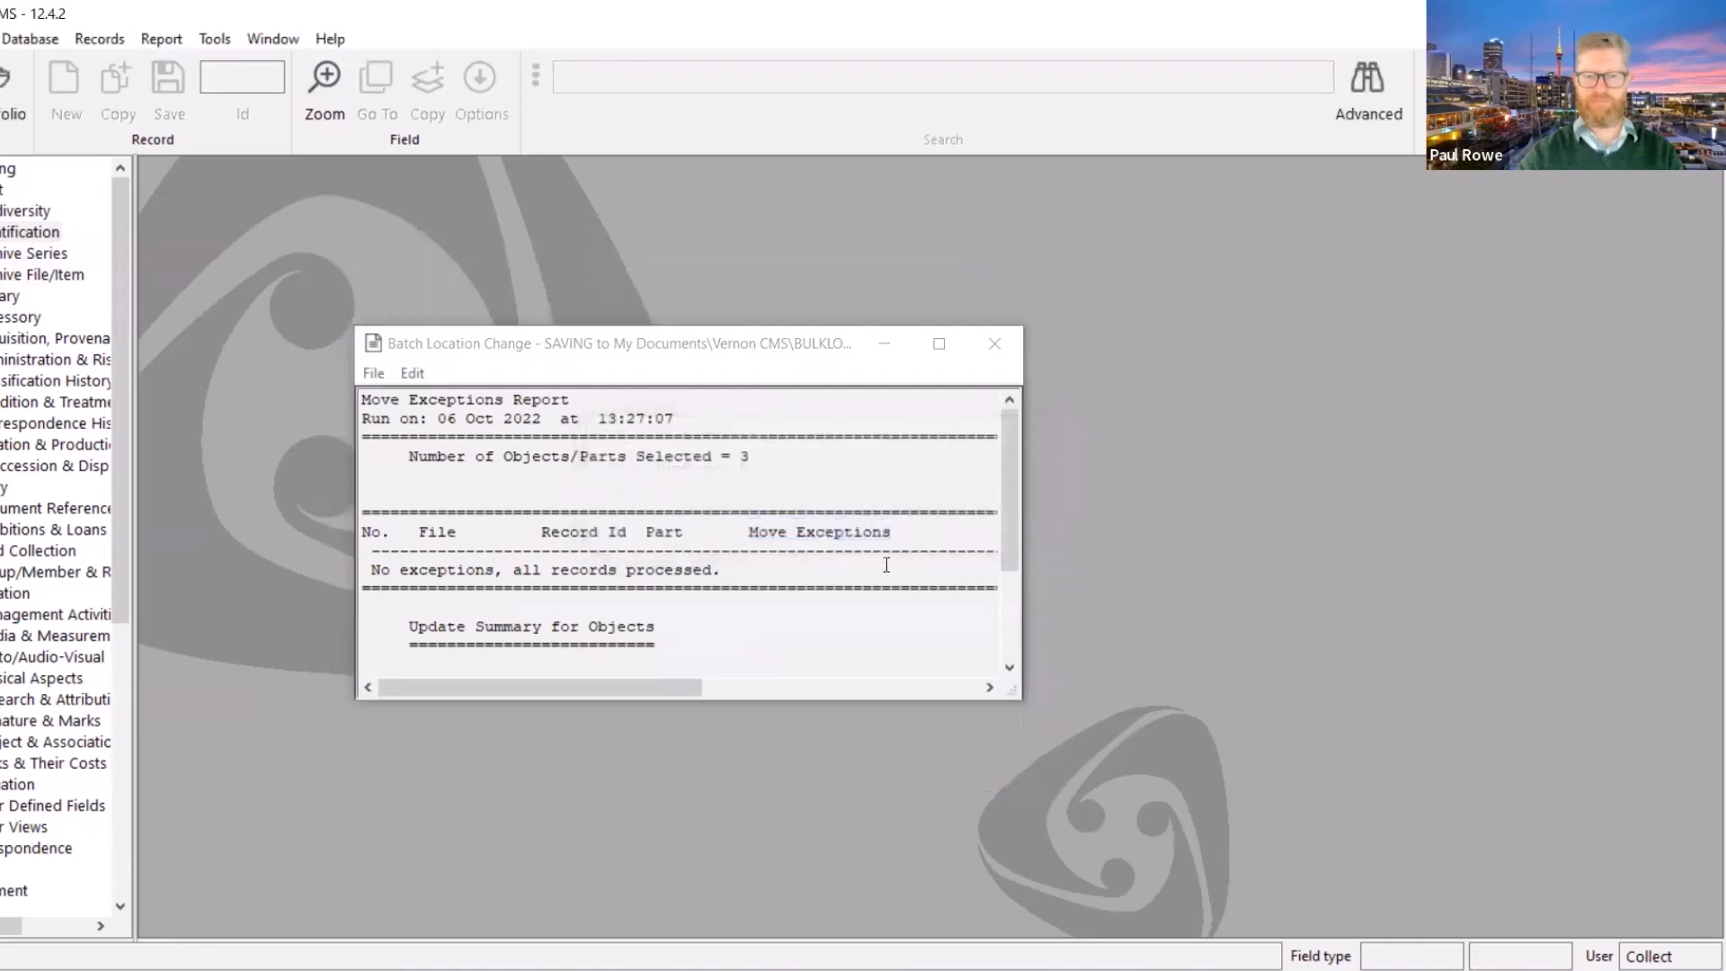
drag(1006, 490, 1005, 441)
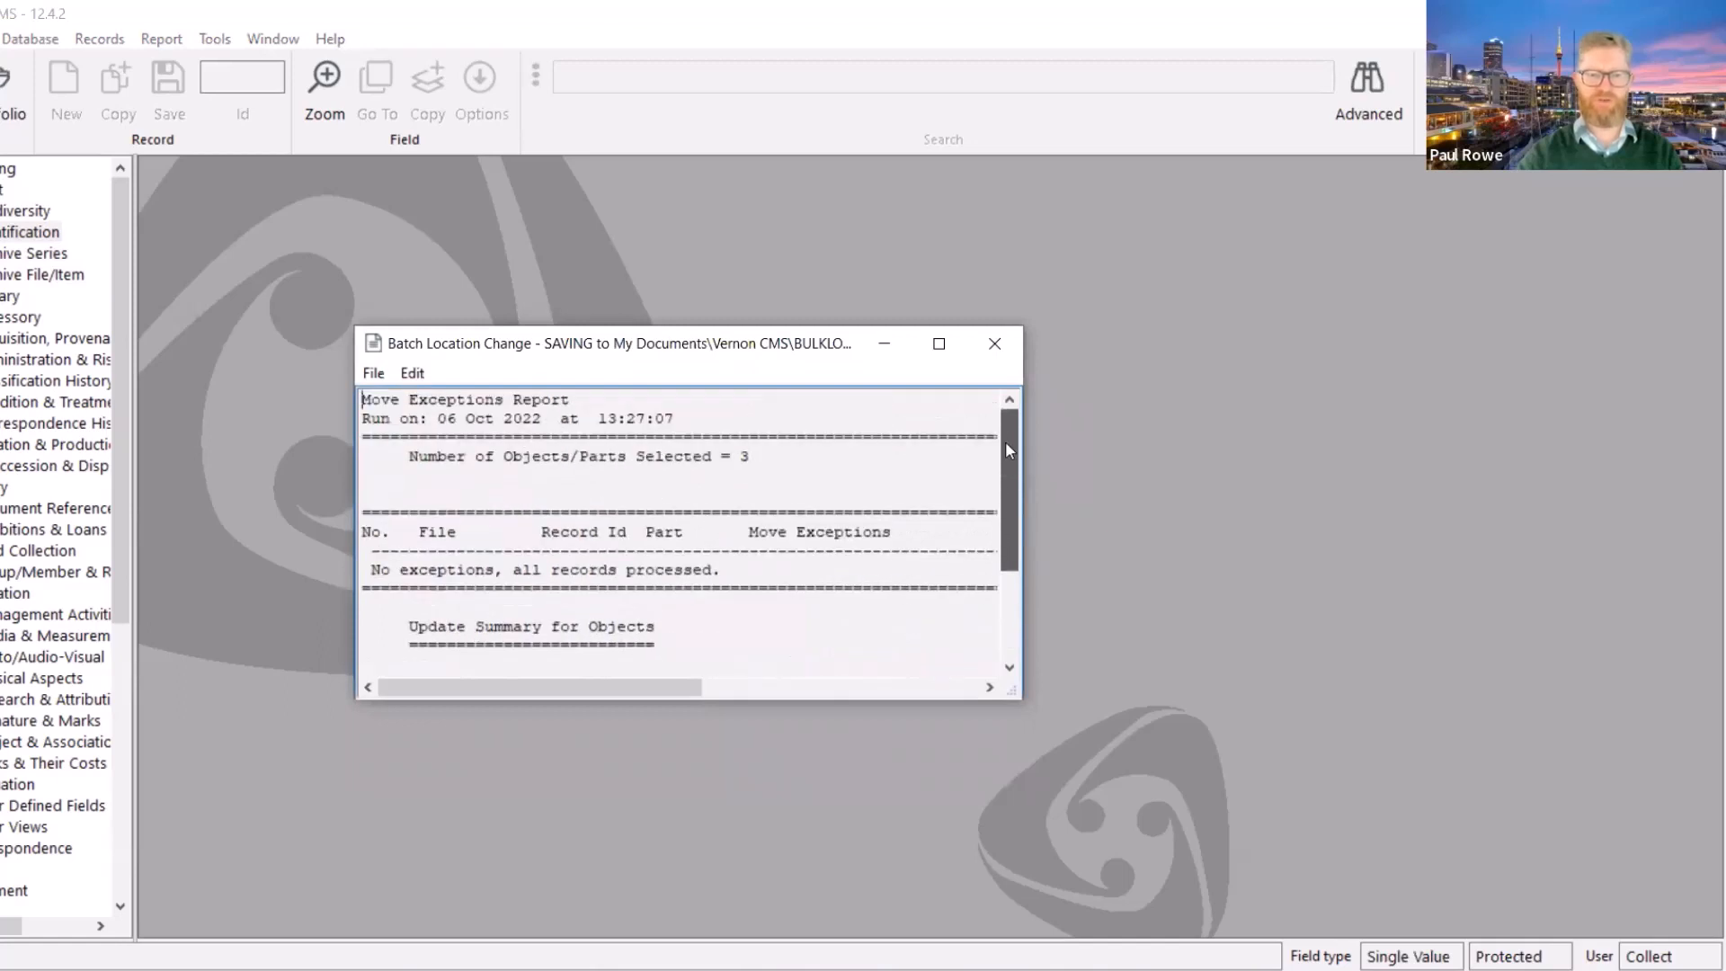
click(994, 344)
Open the object Identification view and find the object with Id 152
click(36, 232)
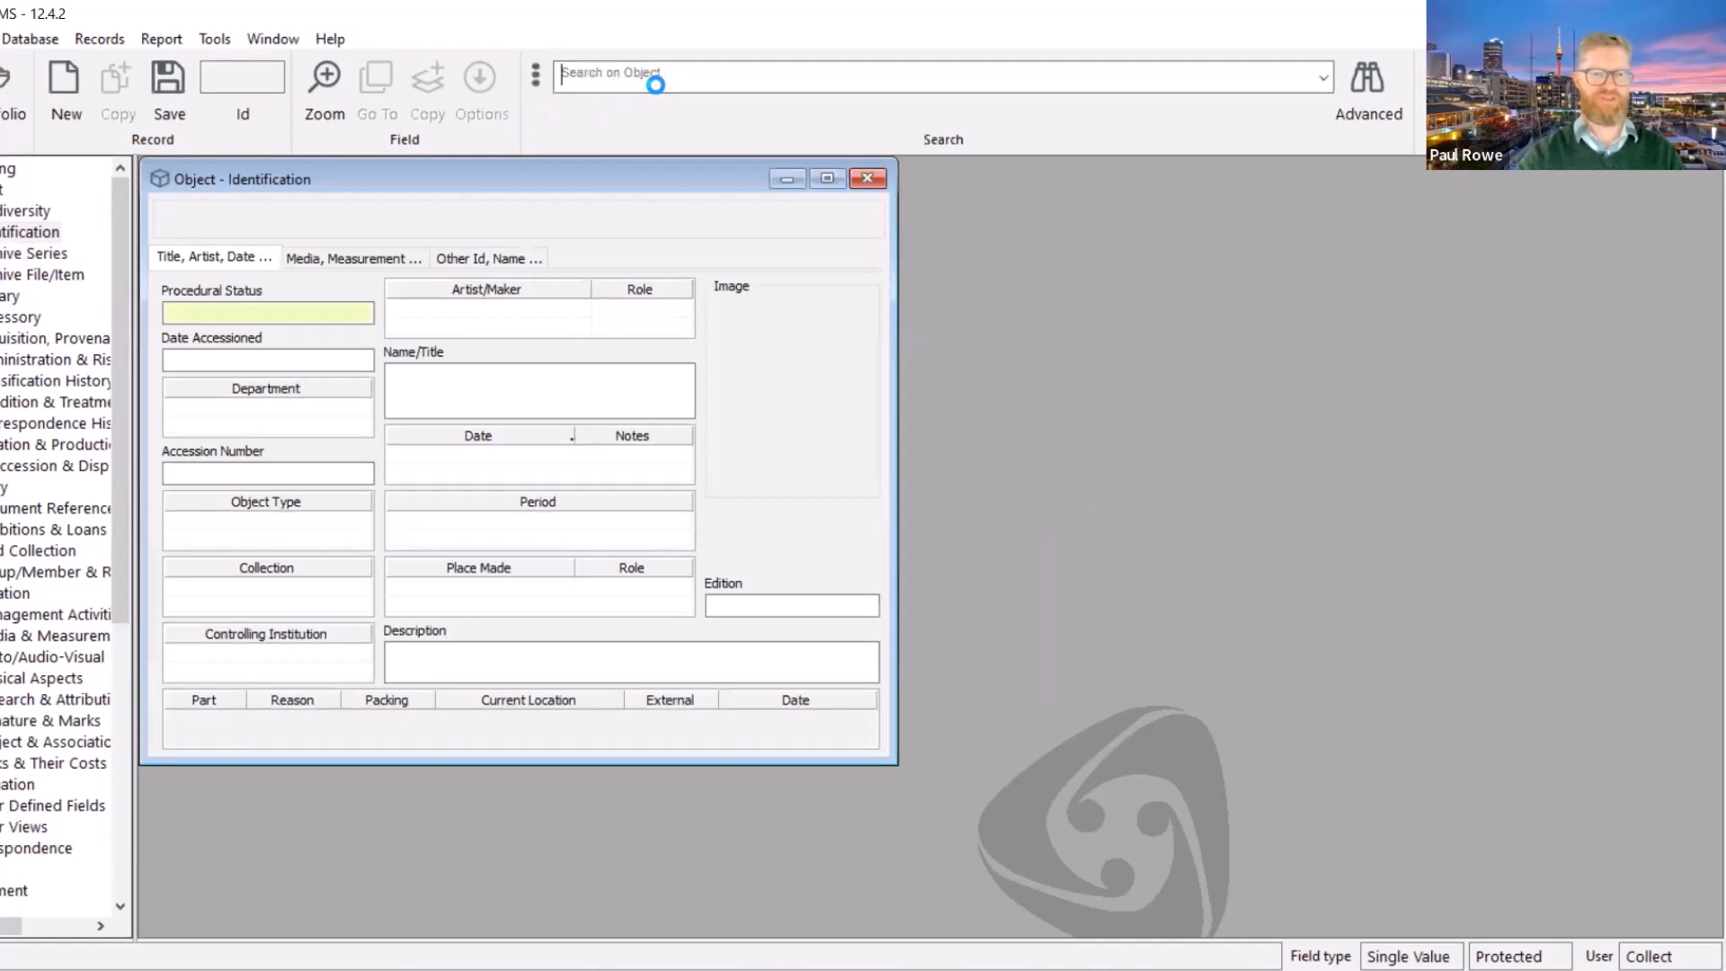
text(1)
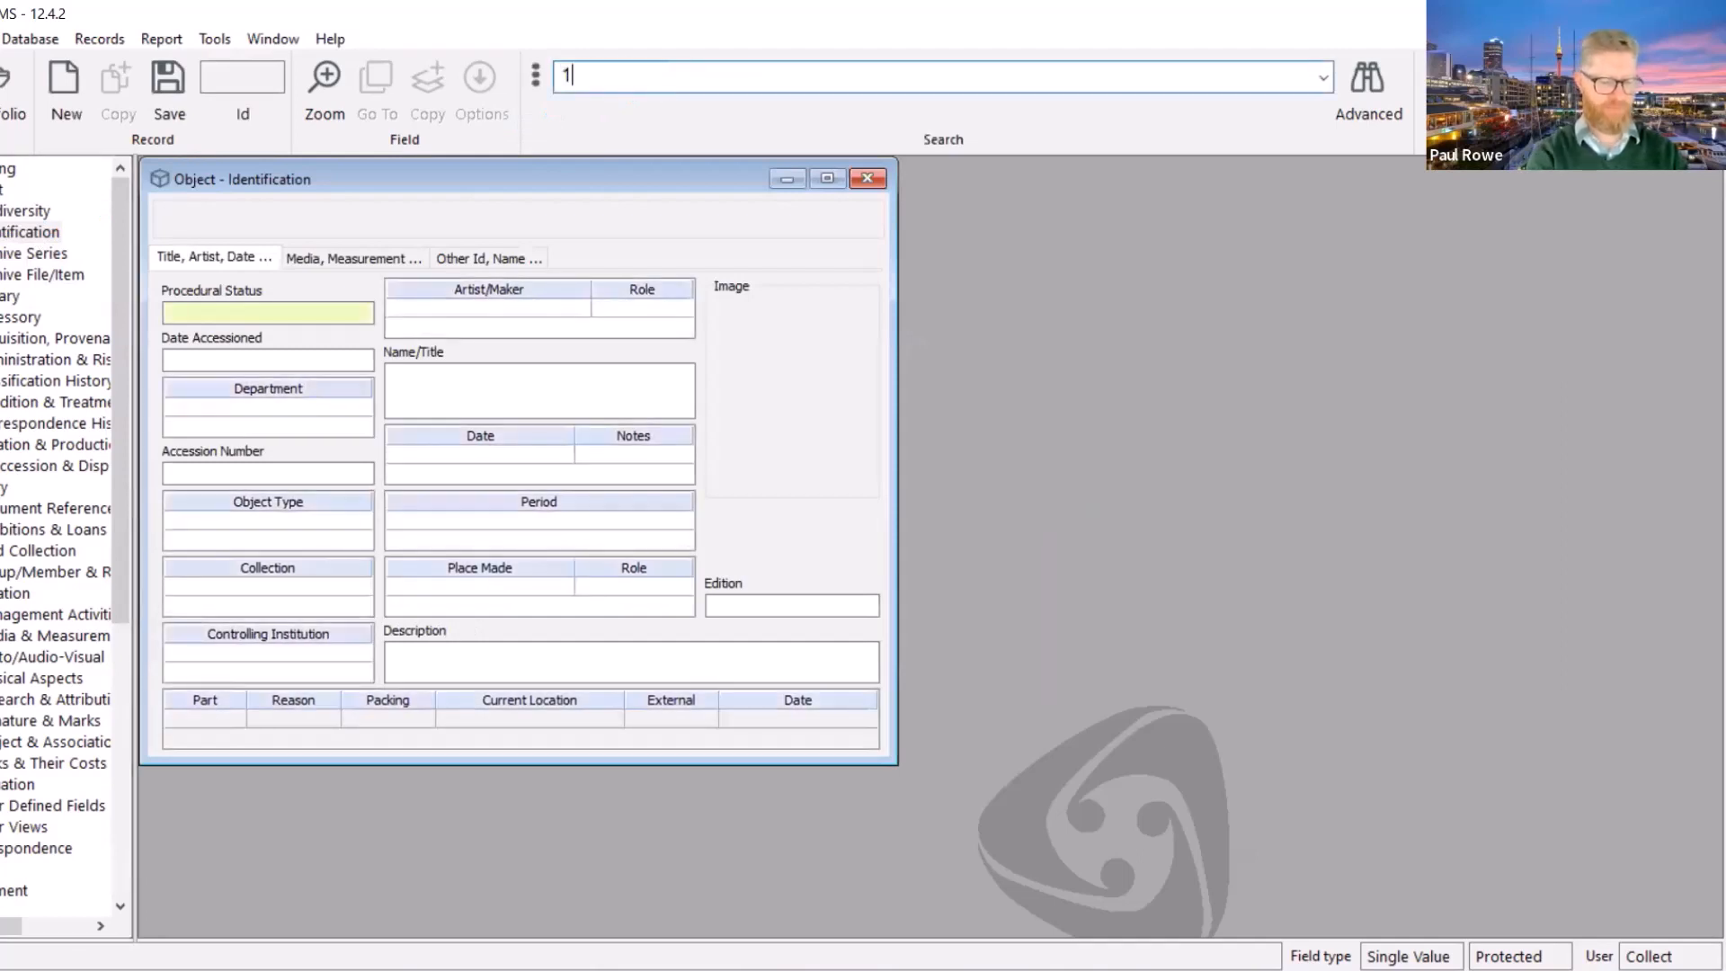
text(52)
key(Return)
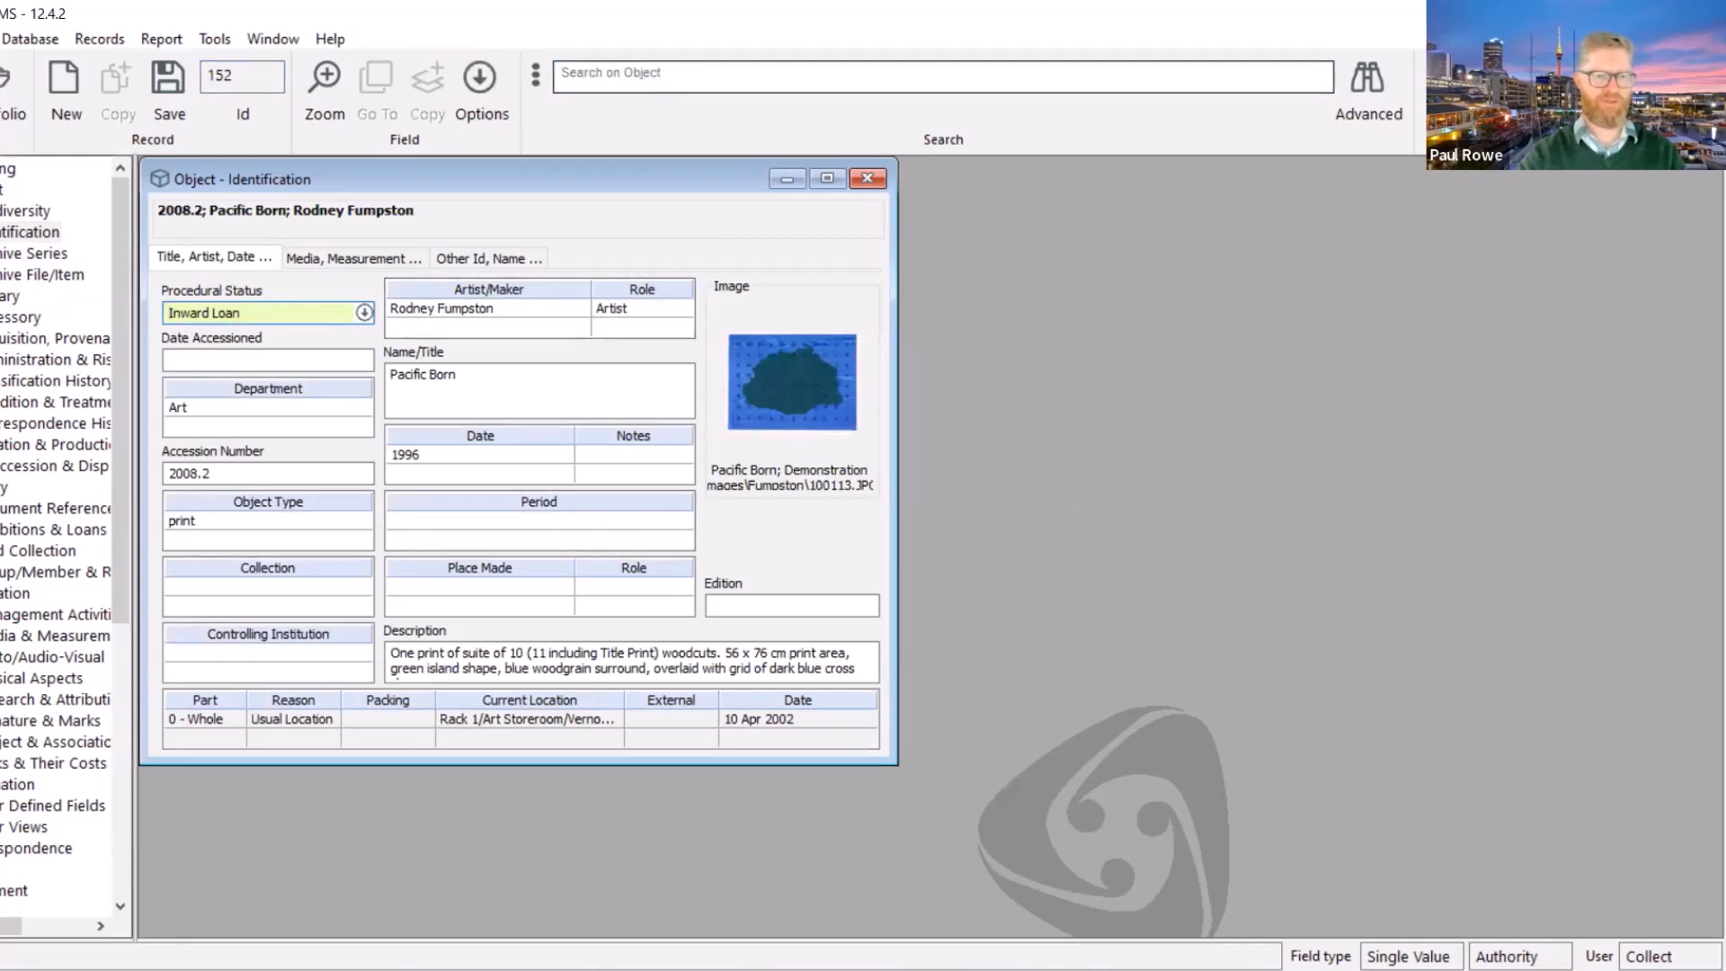
Check the object's current location and location history, and close both location windows
click(16, 592)
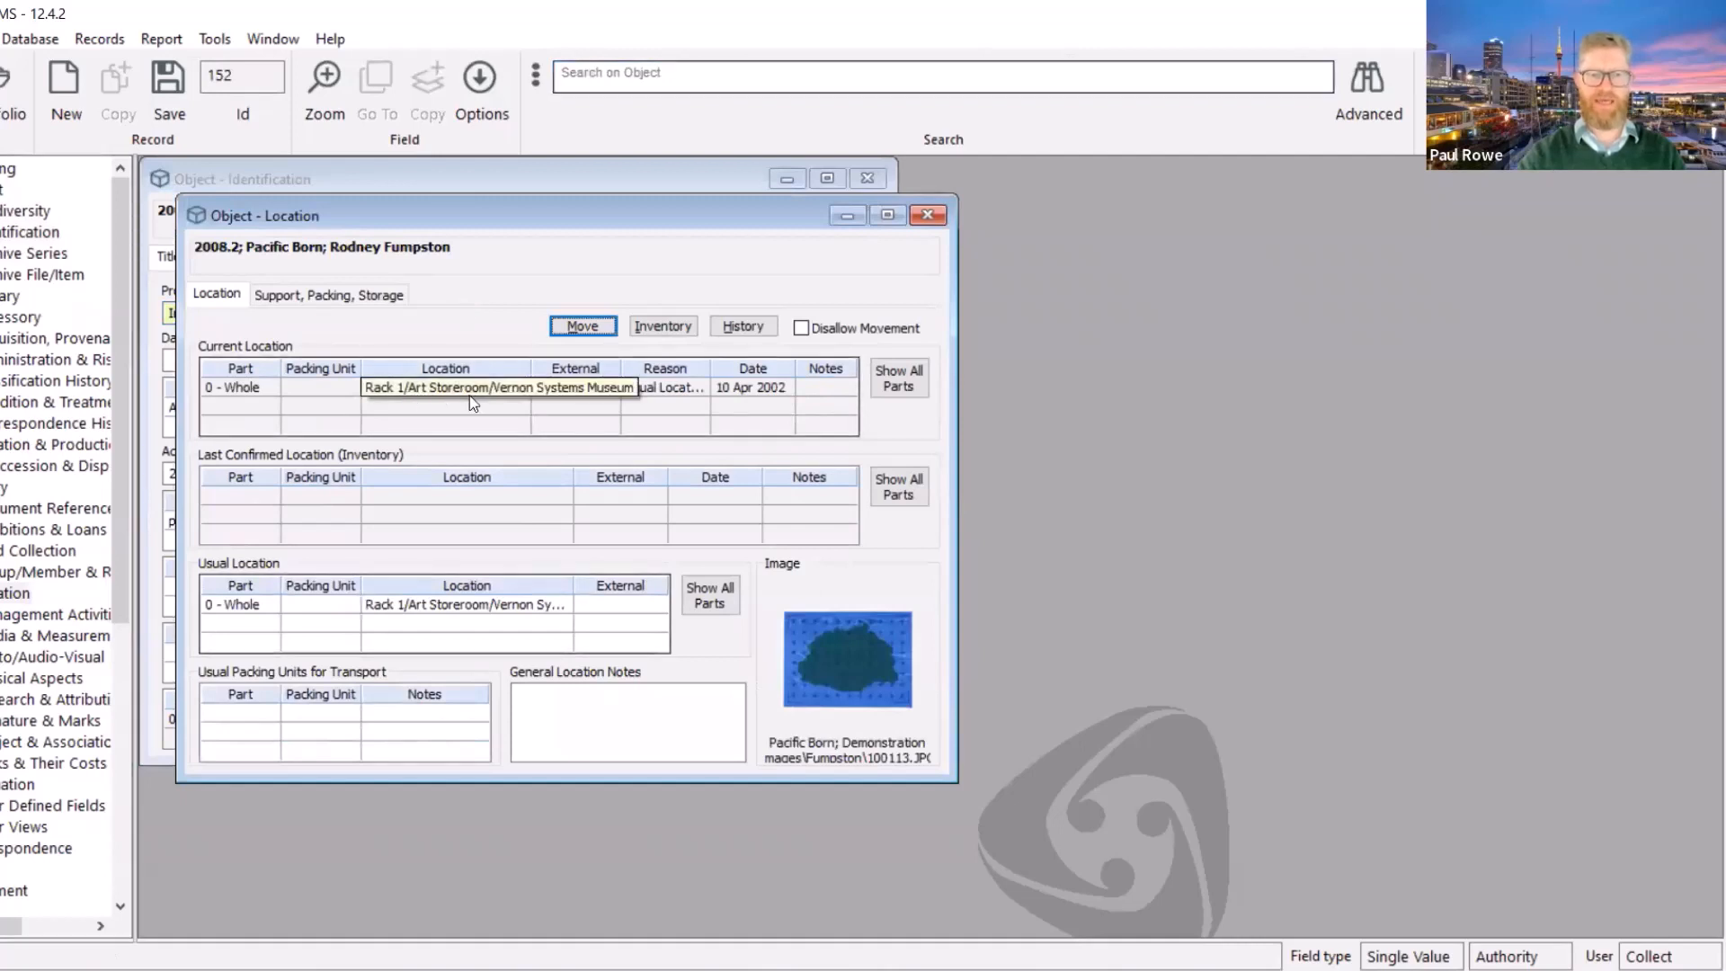
click(742, 326)
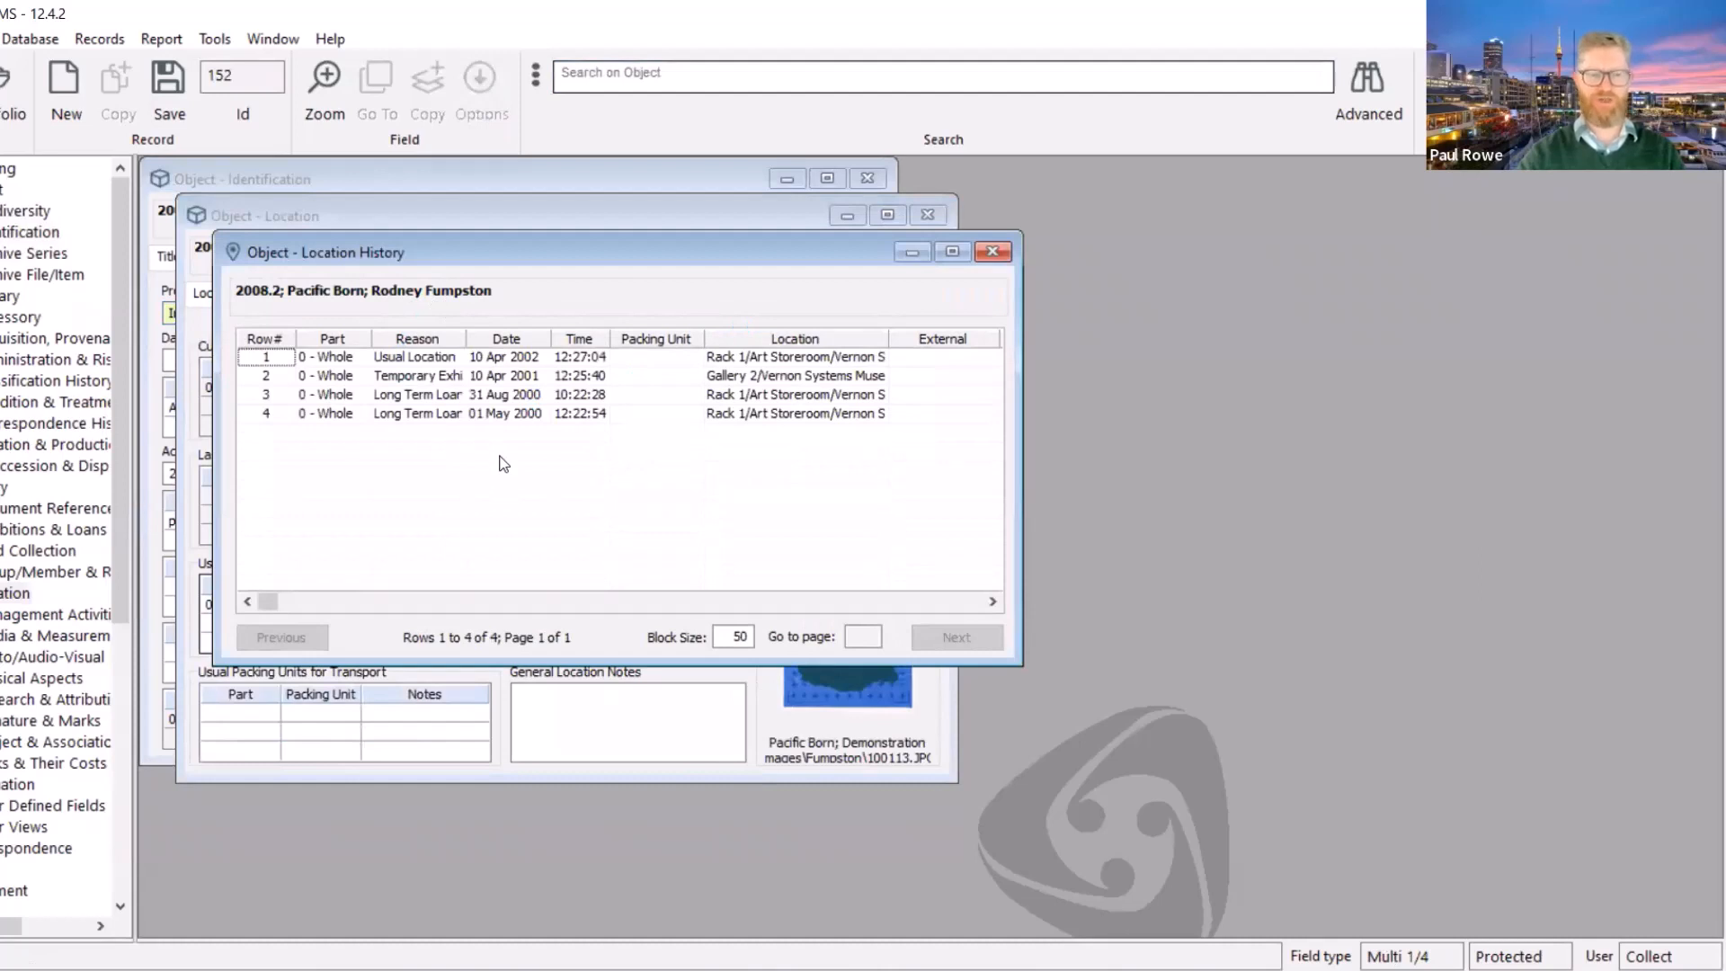
click(994, 249)
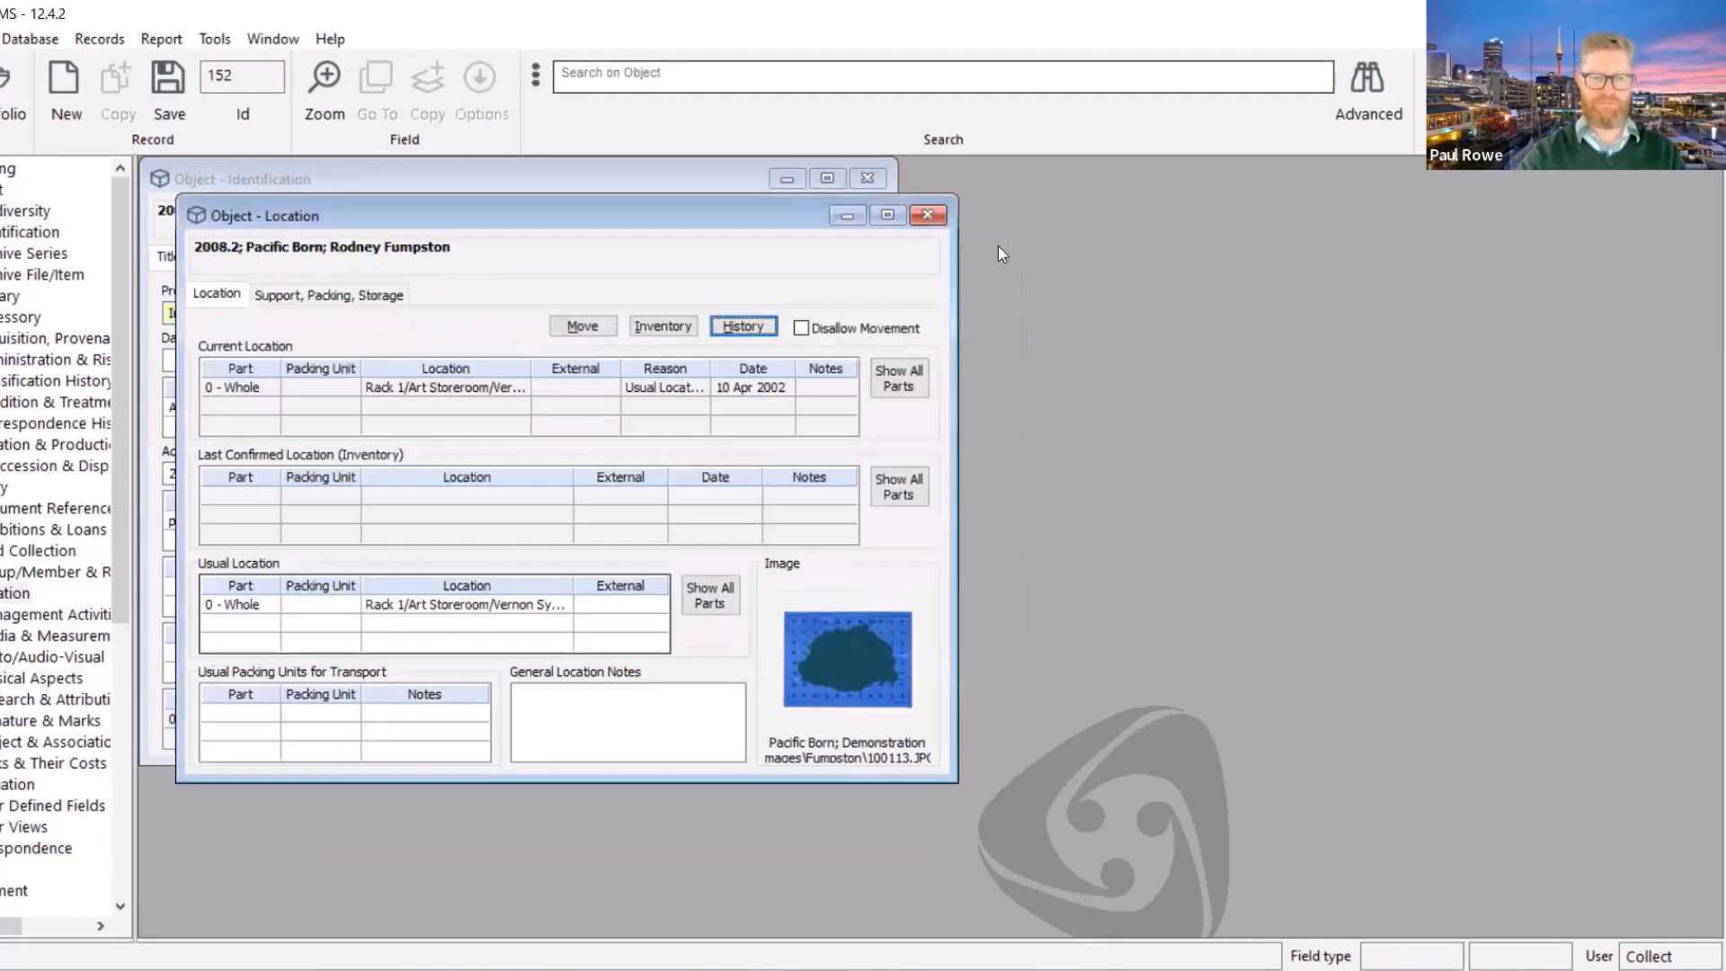
click(931, 217)
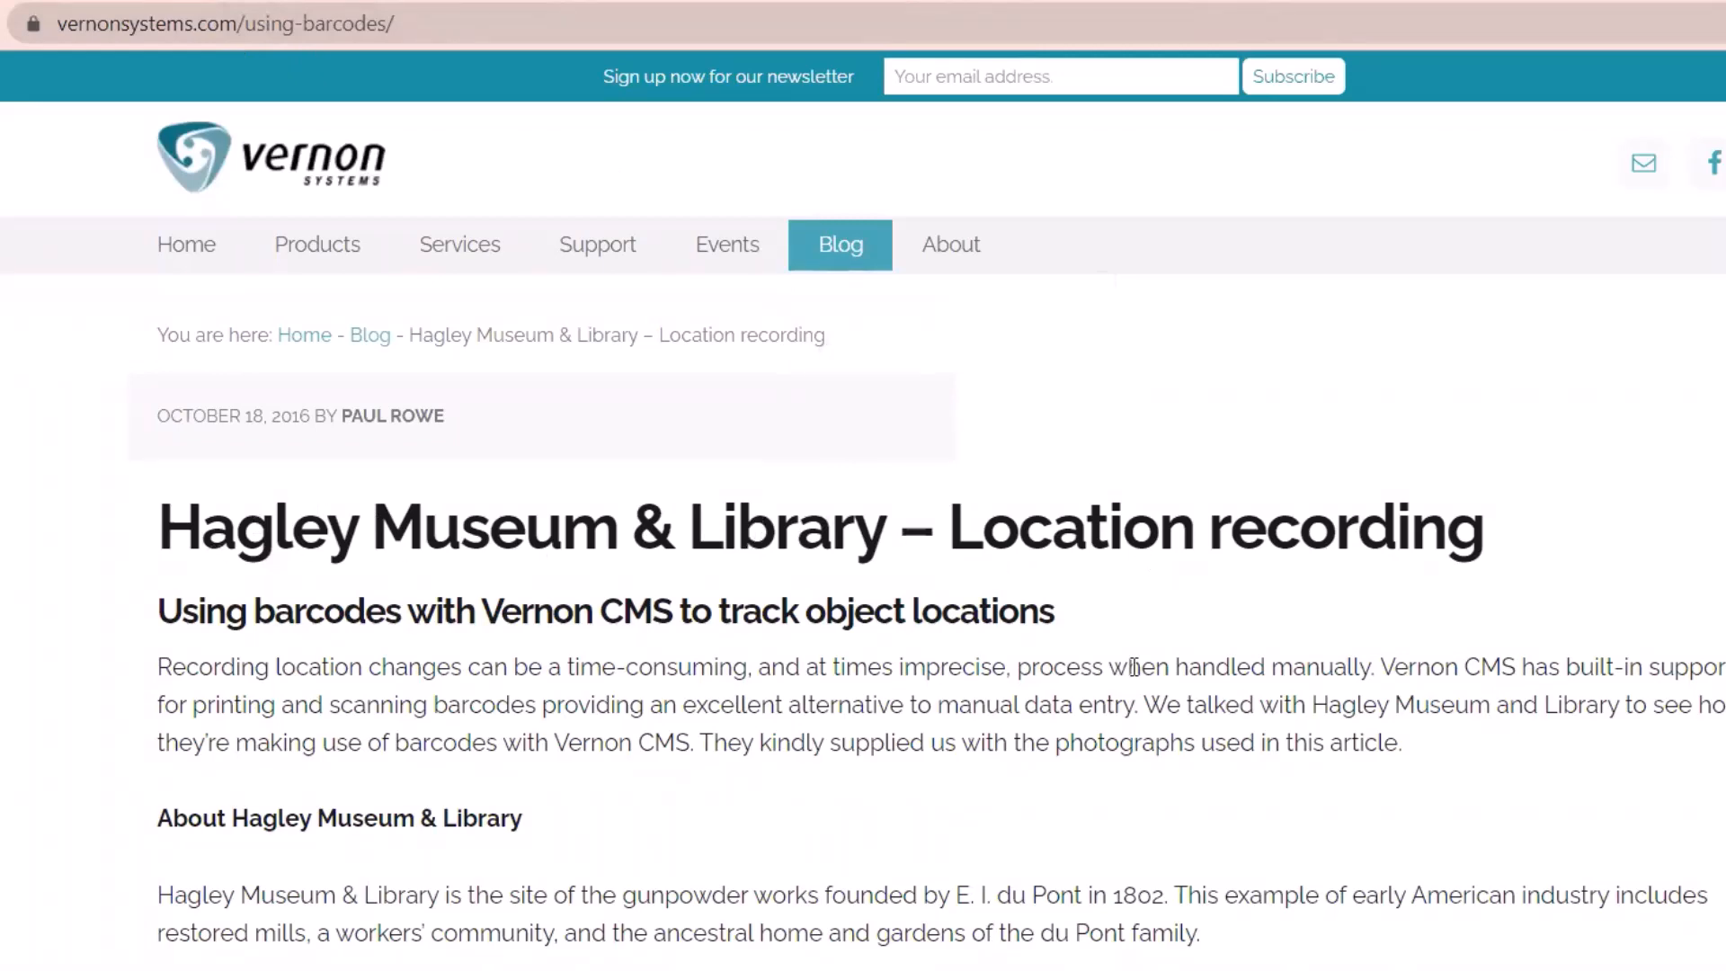
Review the Hagley Museum & Library article in the web browser for how barcode labels are printed, attached and scanned
scroll(1135, 667, down, 6)
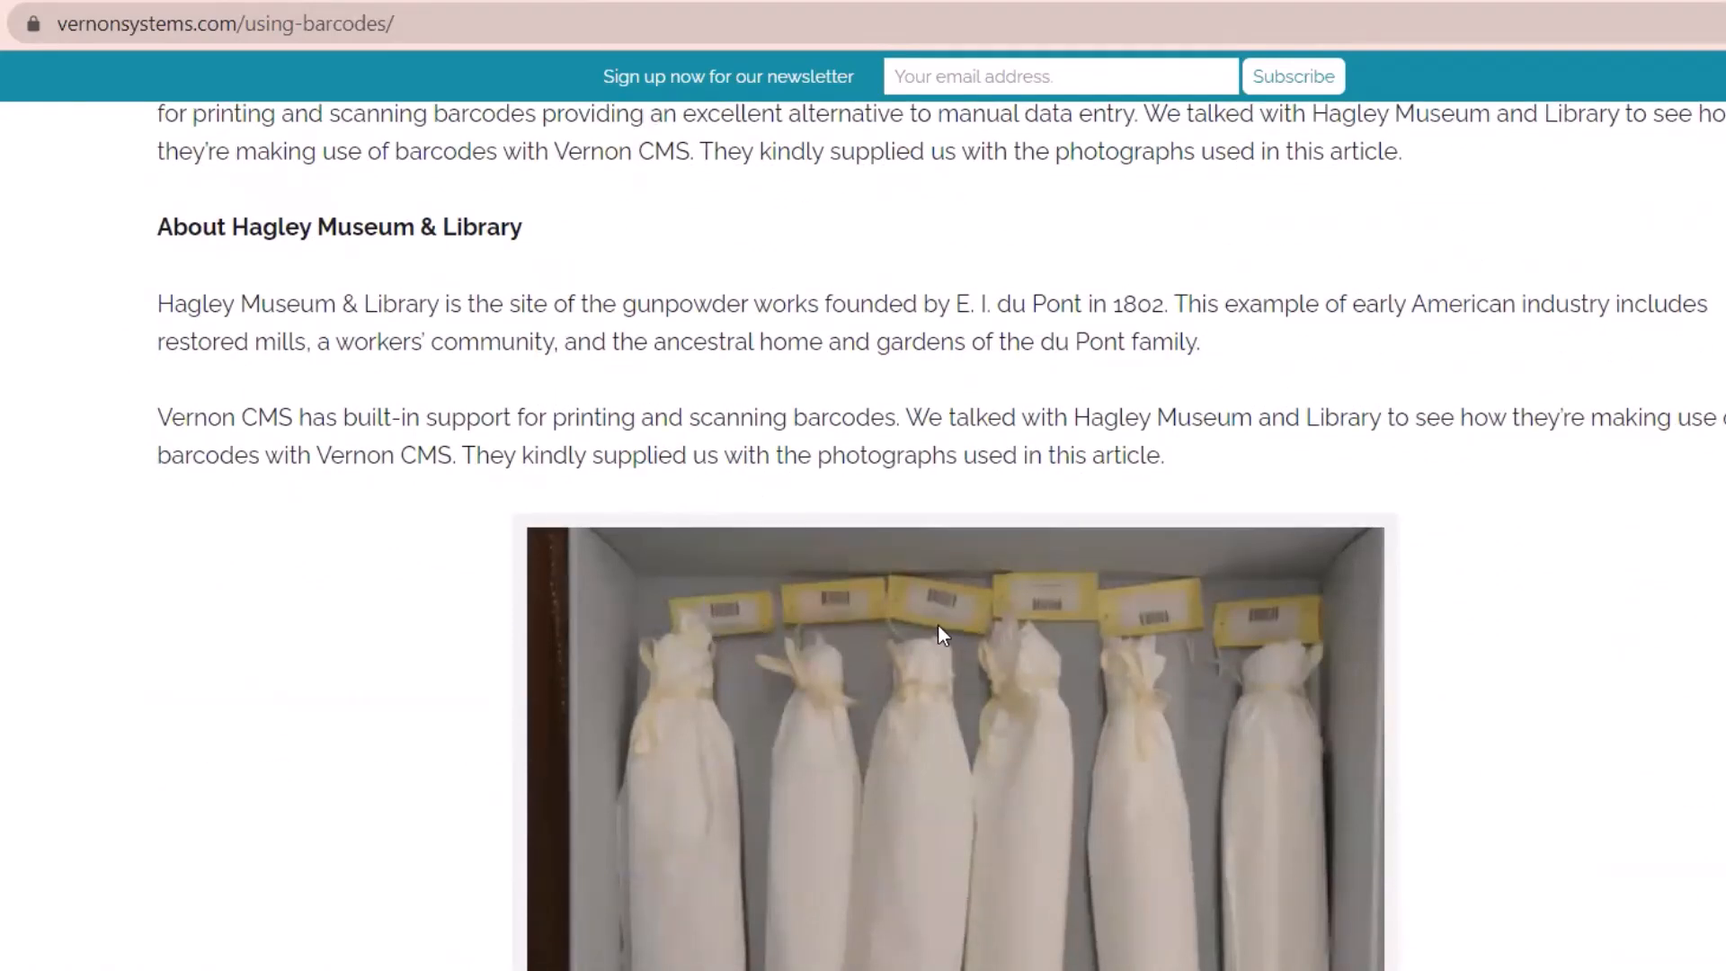
scroll(769, 644, down, 10)
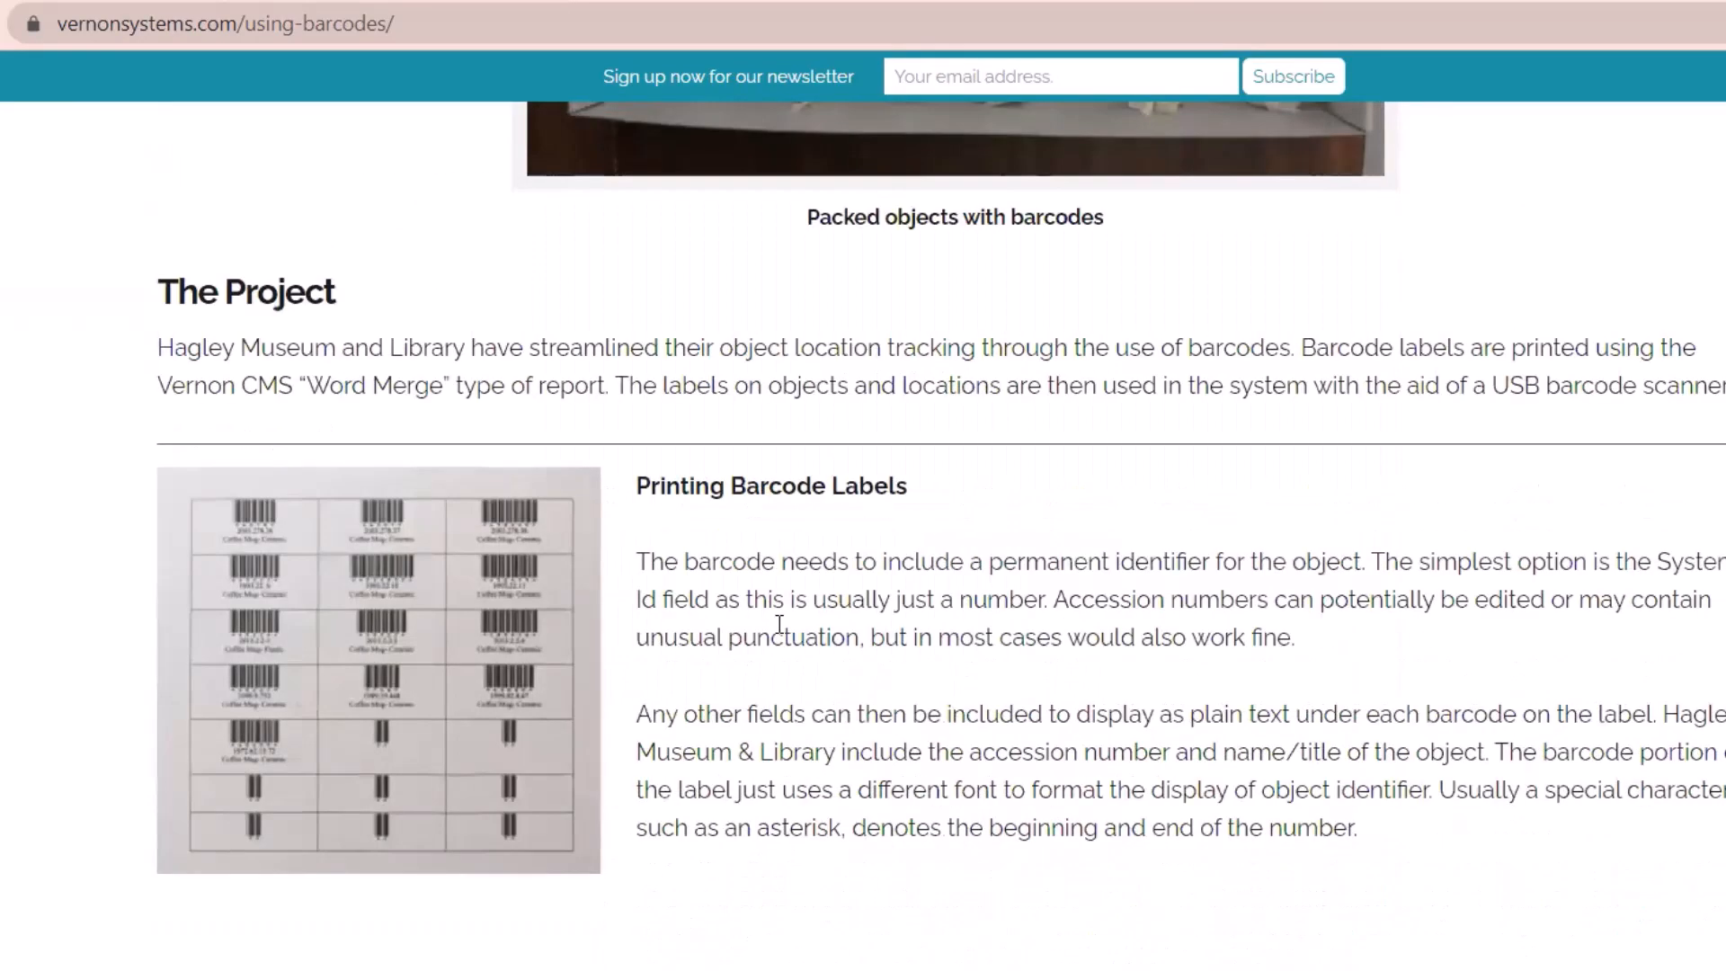
scroll(789, 625, down, 3)
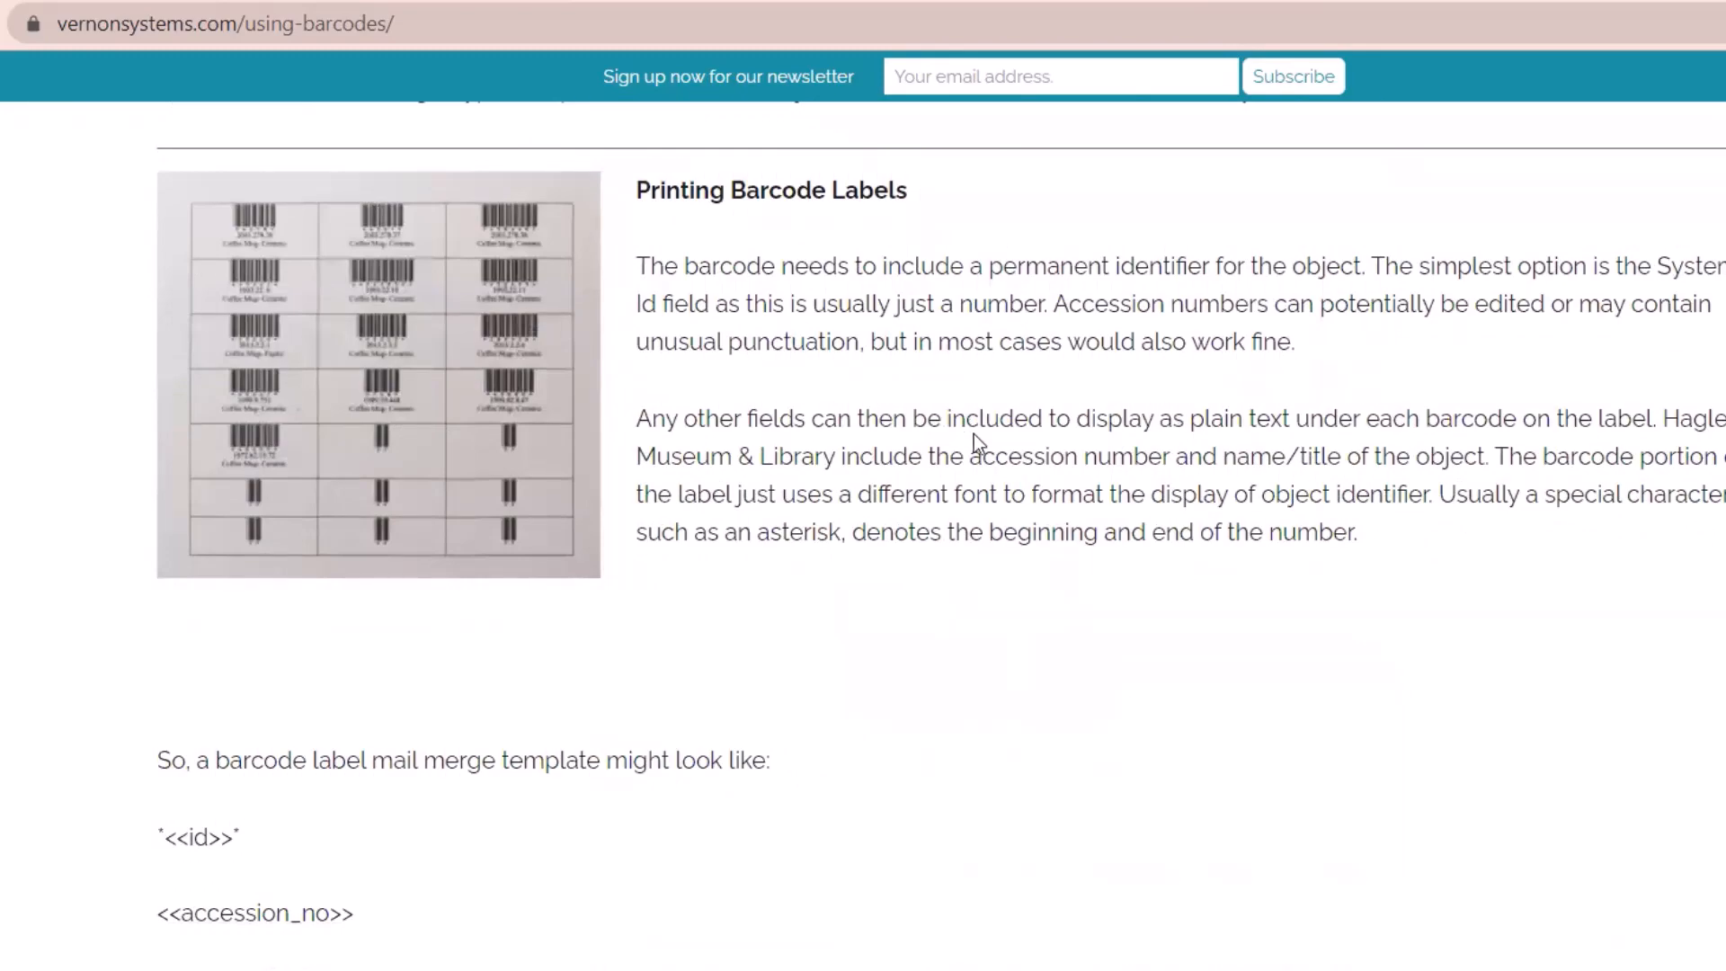
scroll(967, 441, down, 8)
scroll(961, 441, down, 8)
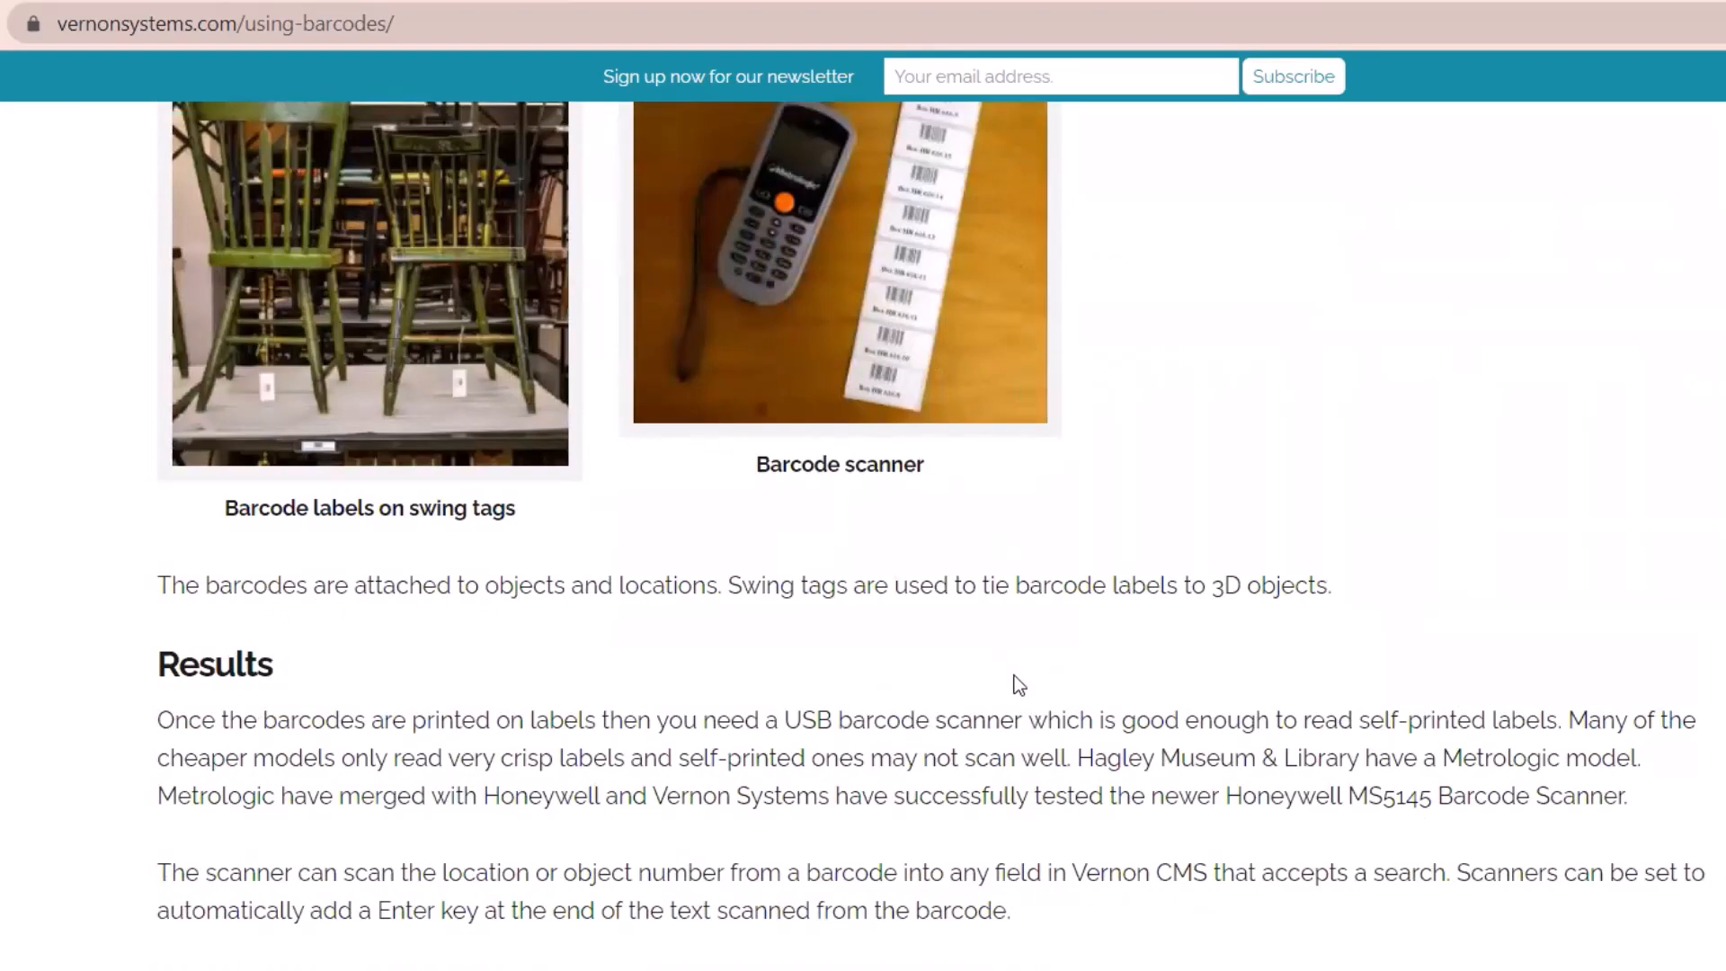
scroll(1015, 681, down, 3)
scroll(1002, 674, up, 8)
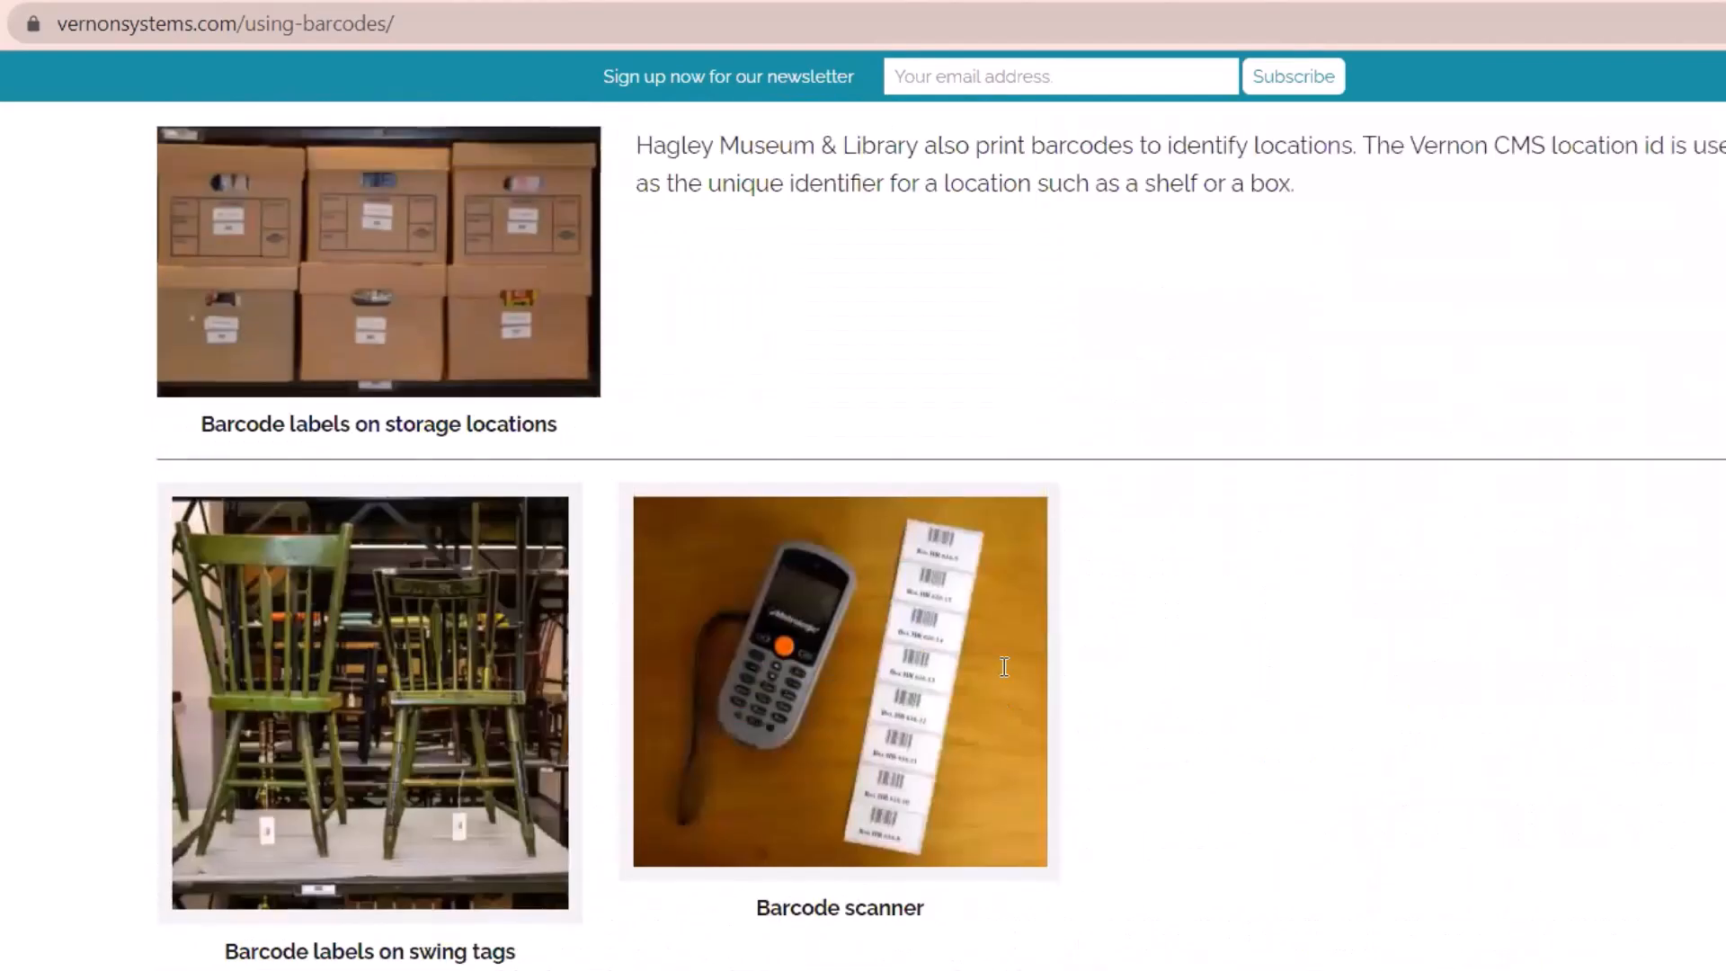
scroll(1006, 665, up, 20)
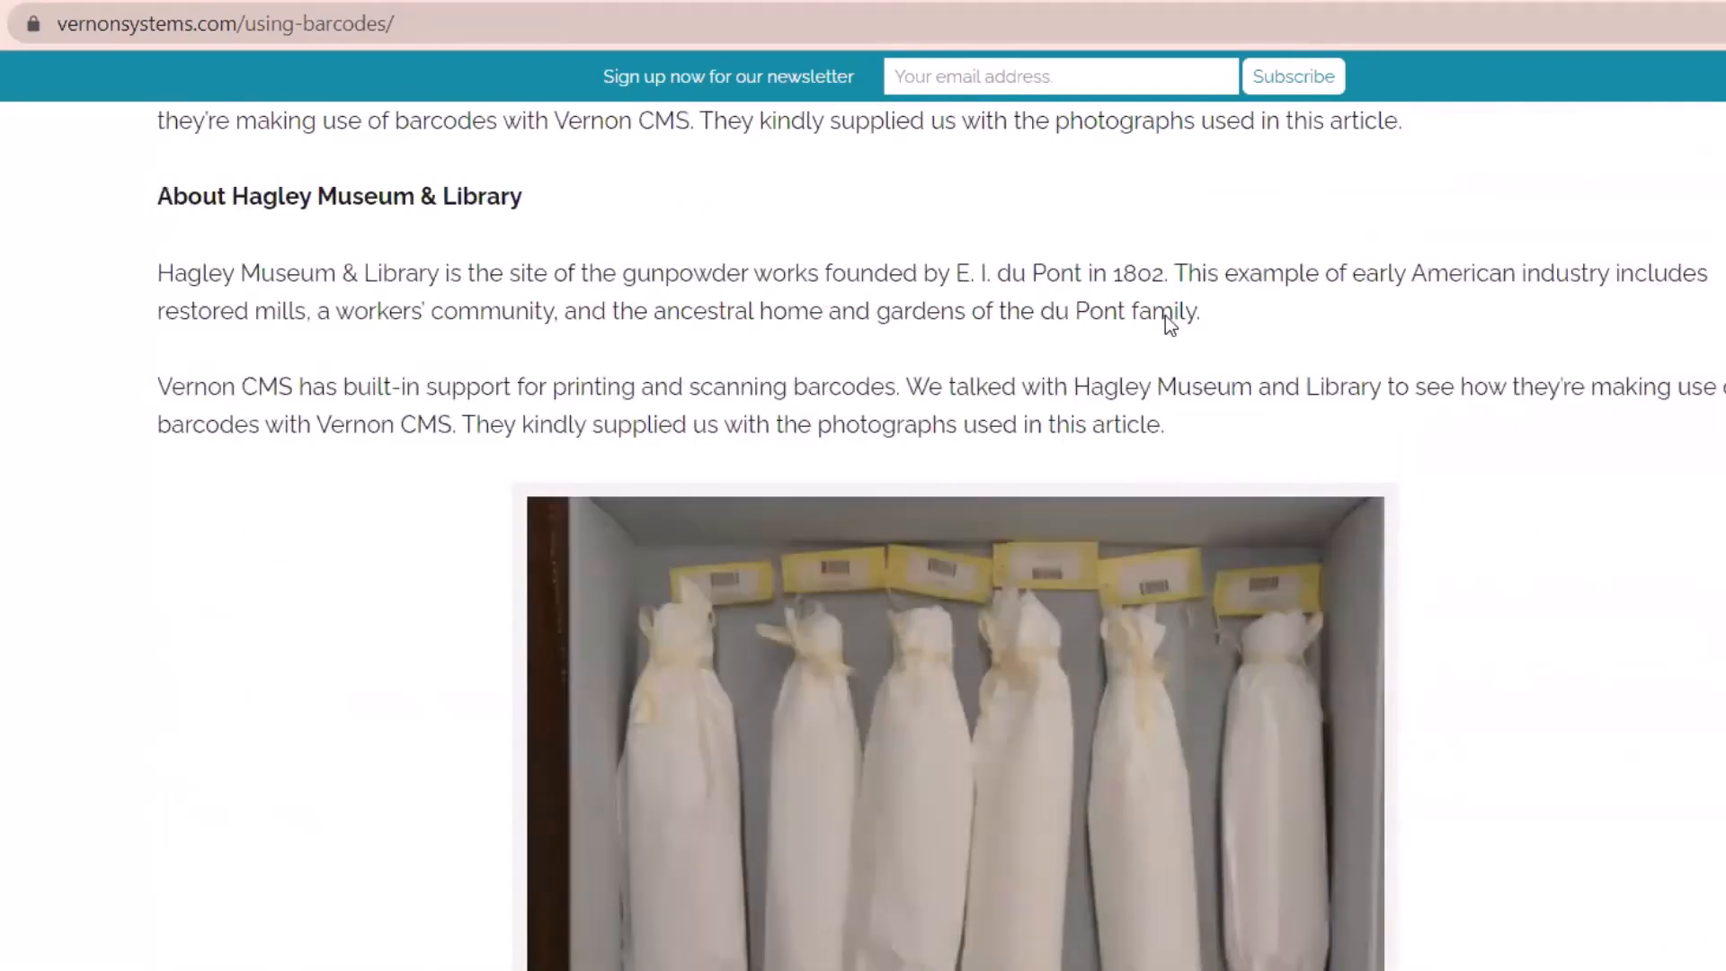
scroll(1168, 322, up, 7)
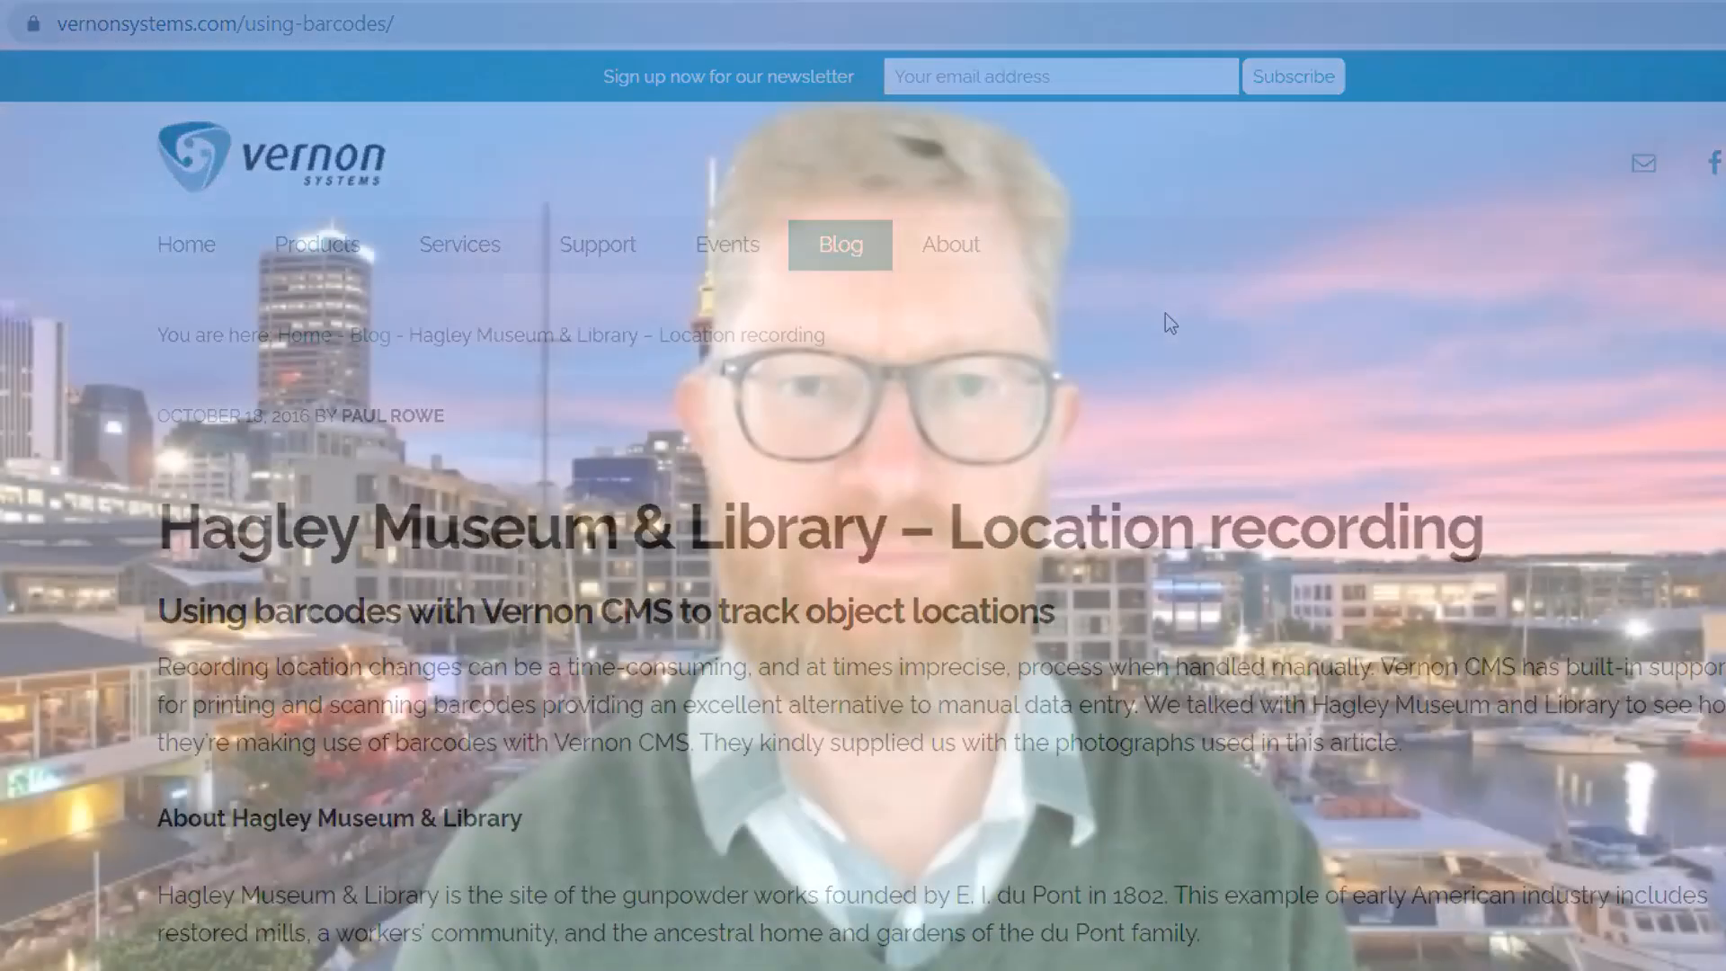